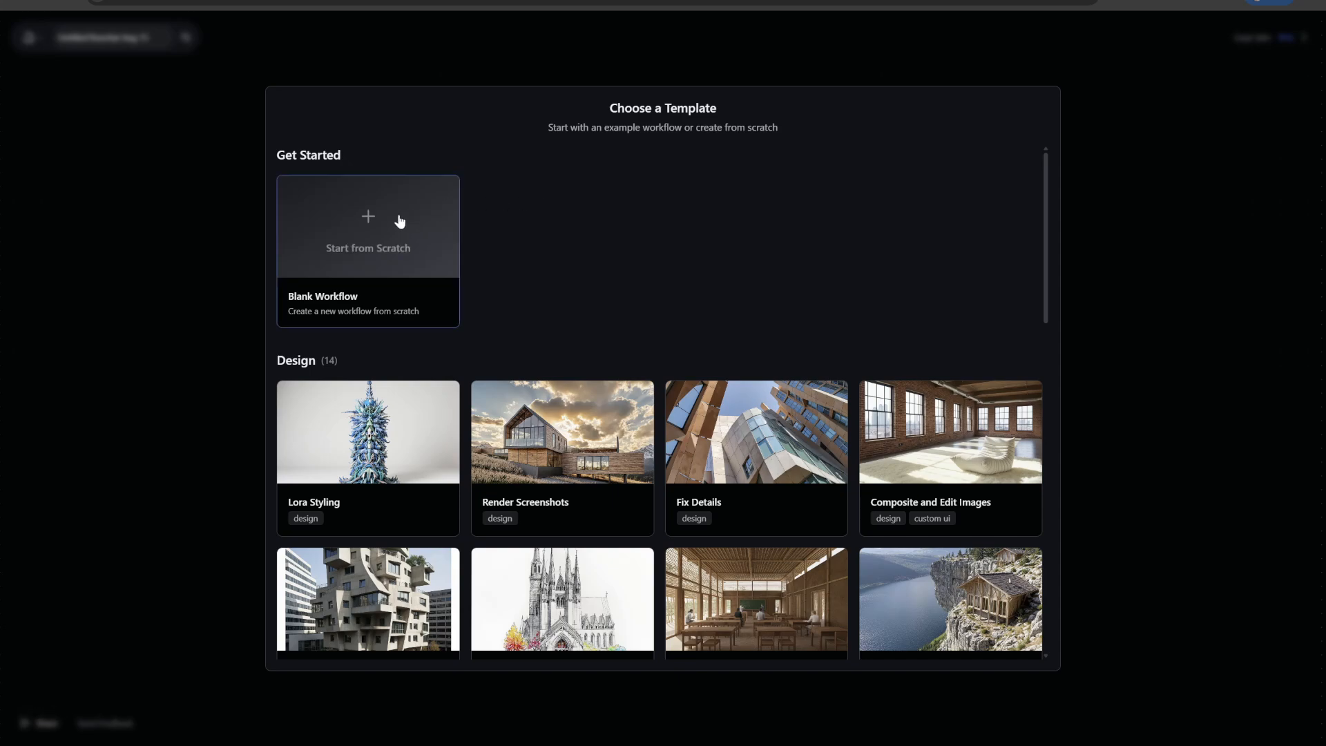
Start a blank workflow and add an Image creation node to the canvas
left_click(378, 220)
left_click(626, 65)
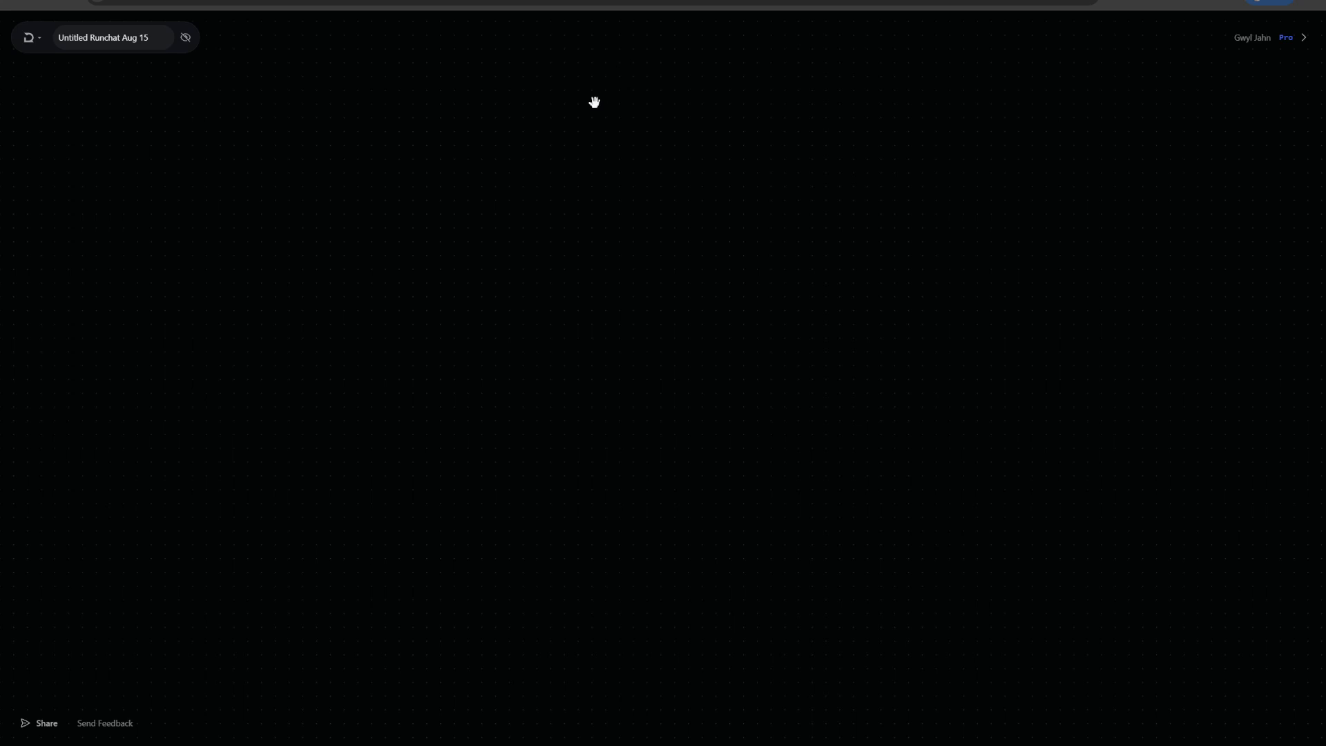
double_click(473, 215)
mouse_move(528, 280)
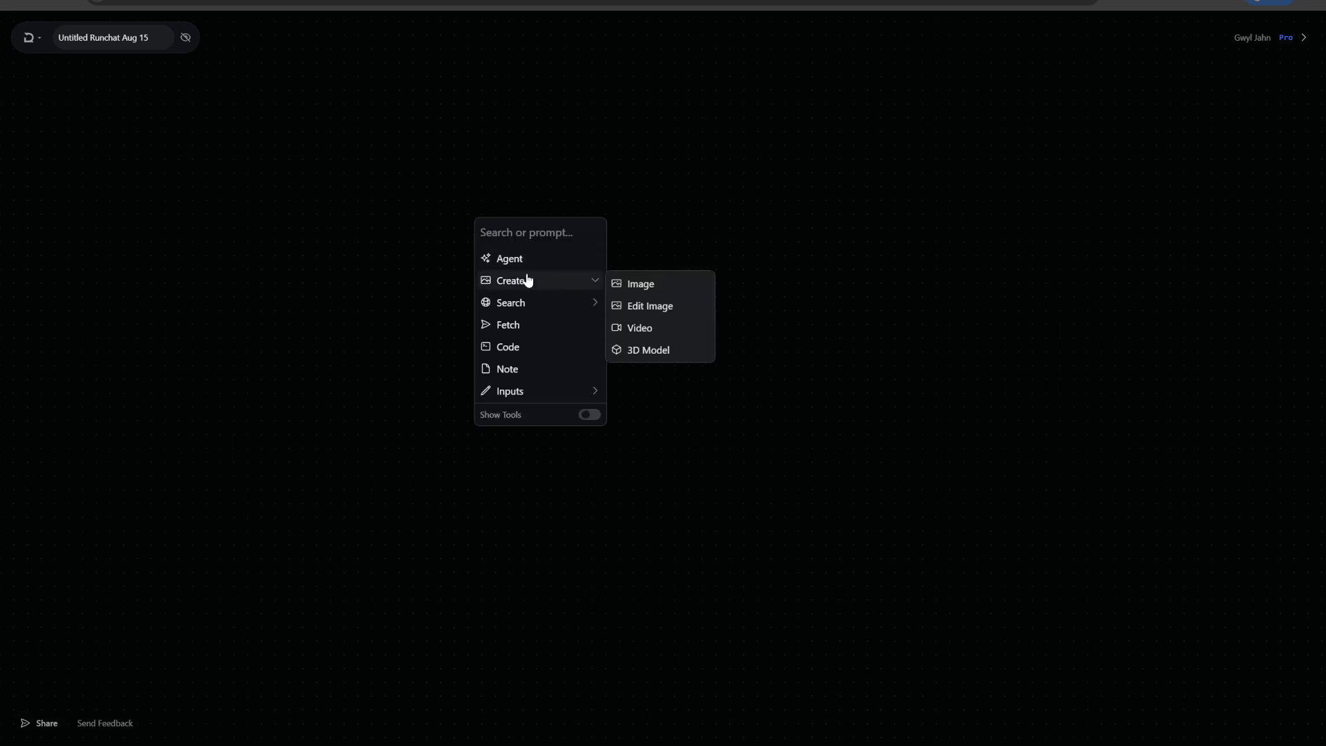
left_click(625, 286)
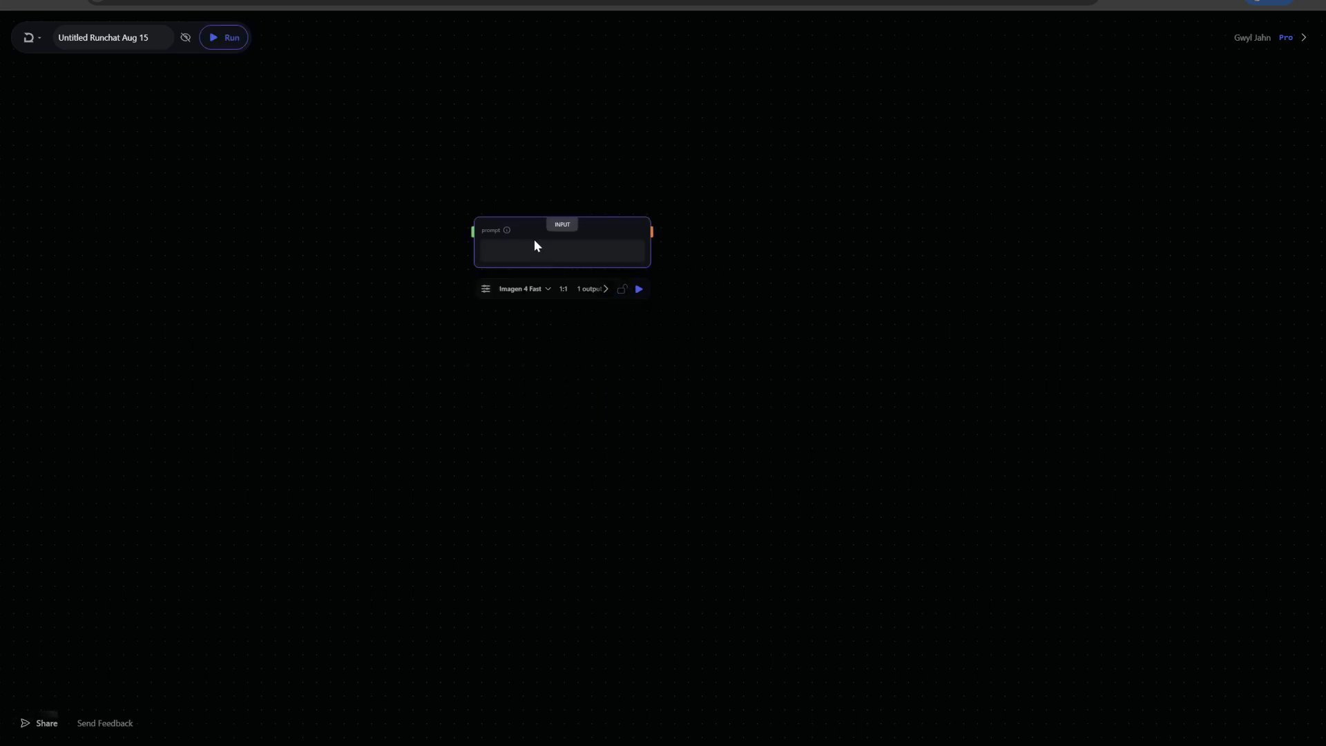
Enter the prompt 'a building by gehry' in the image node and run it
left_click(537, 247)
type("a building by gehry")
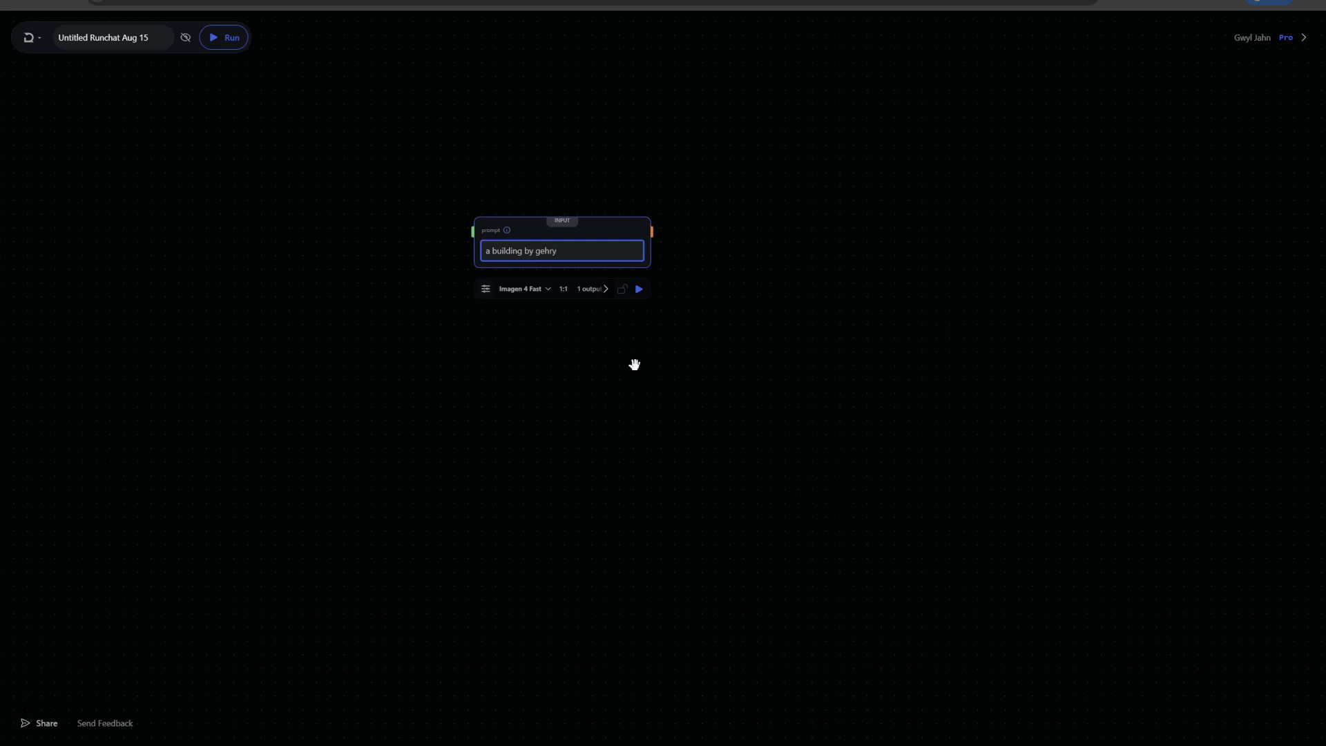
scroll(633, 361, "up", 5)
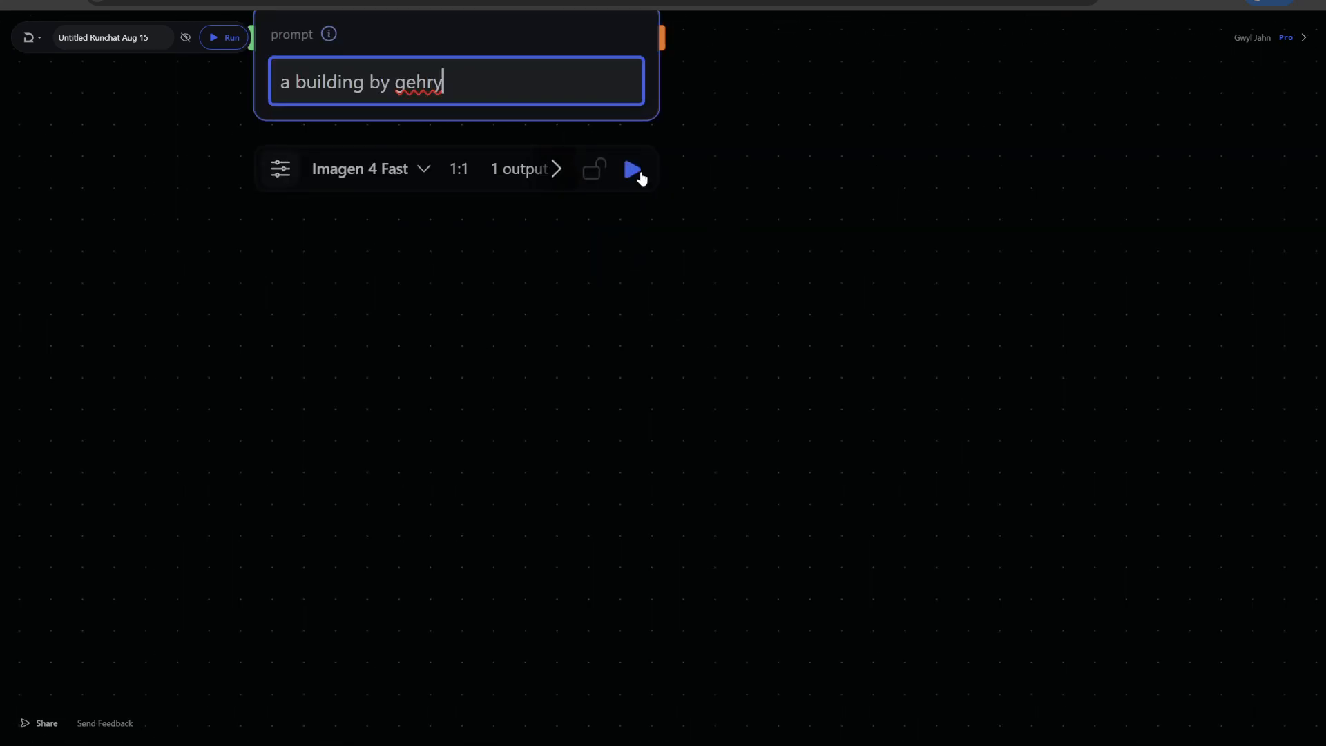
left_click(649, 189)
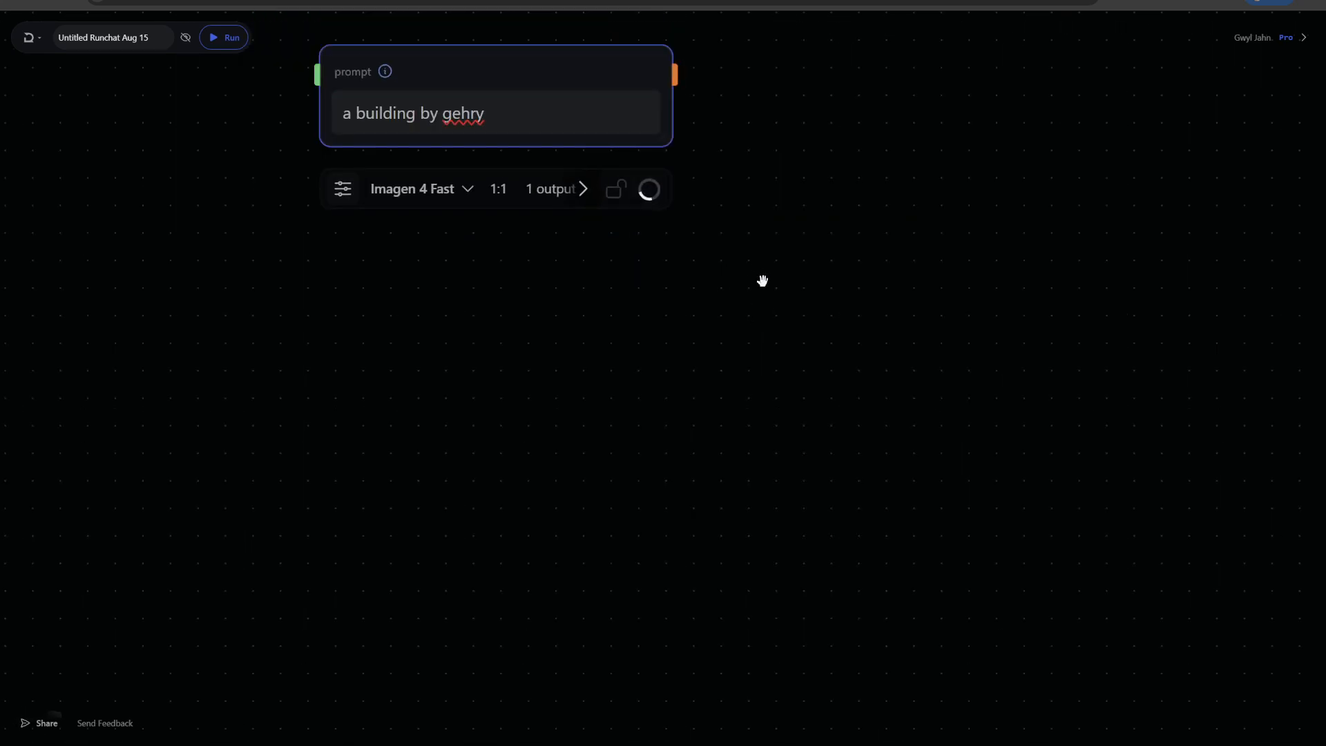
Enlarge the generated image node on the canvas
left_click_drag(762, 281, 735, 412)
scroll(734, 412, "down", 2)
left_click_drag(524, 298, 379, 201)
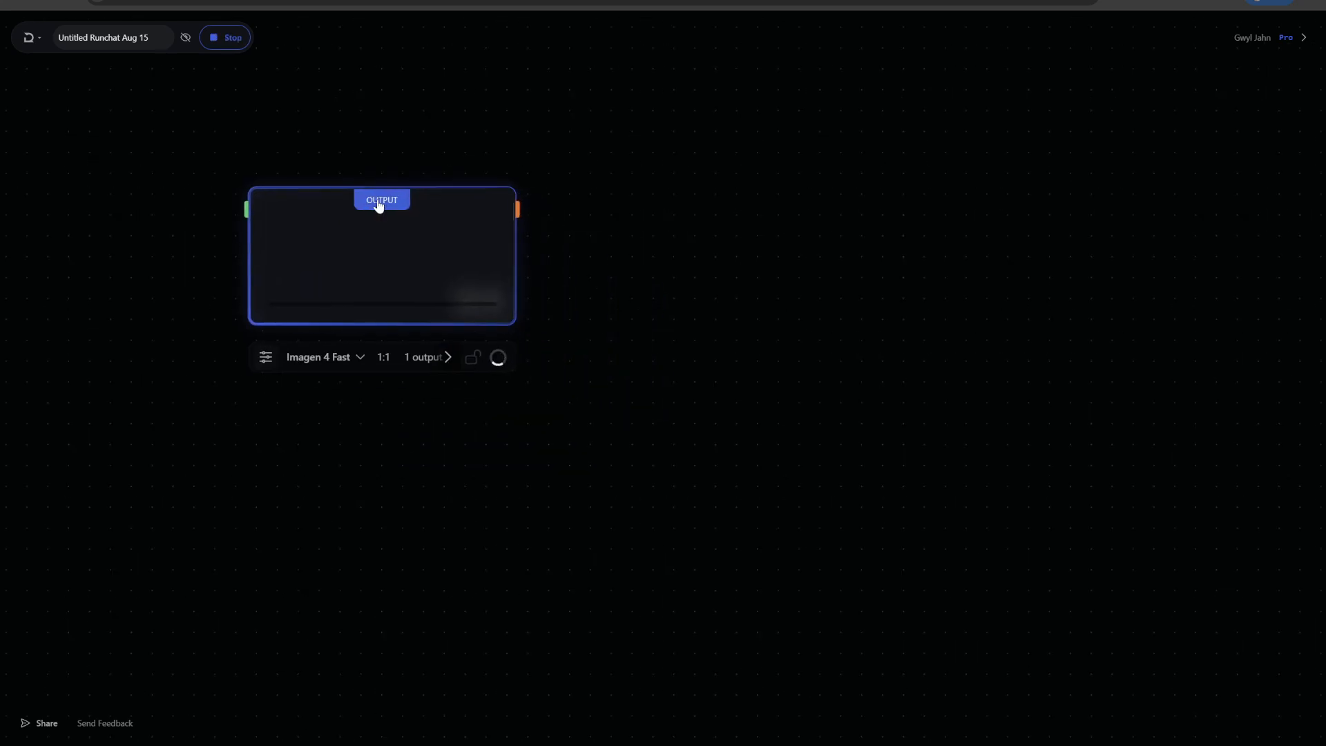
left_click_drag(508, 321, 541, 461)
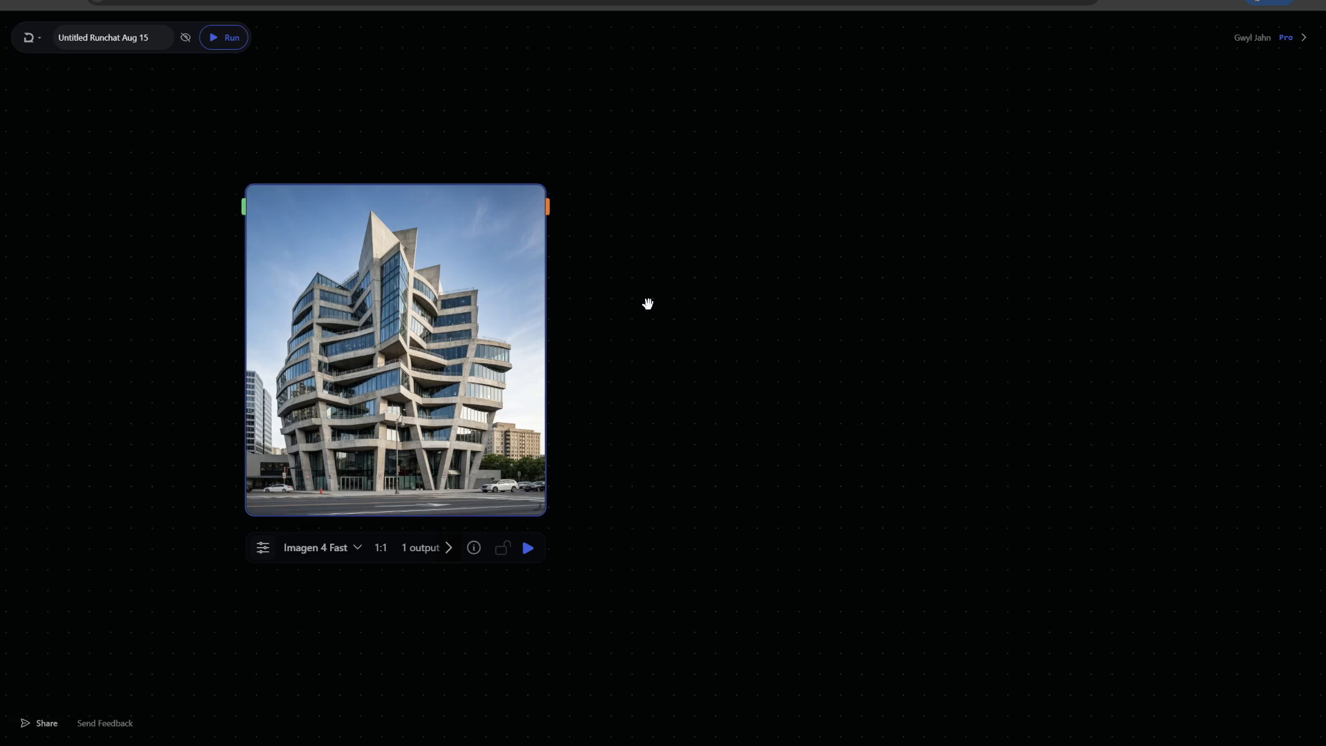
left_click_drag(648, 304, 580, 275)
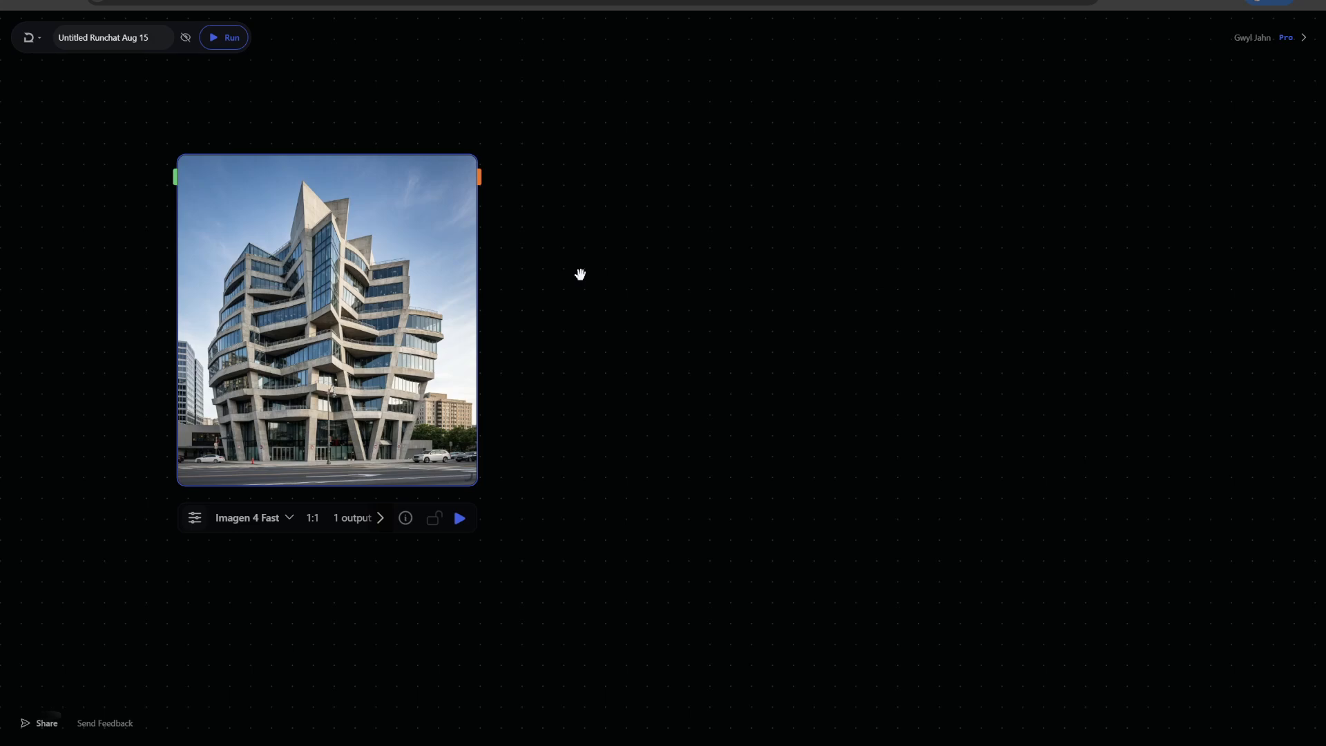
mouse_move(442, 256)
left_click_drag(670, 203, 541, 195)
Search for 'control', add a FLUX.1 [dev] Control LoRA Depth node, and connect the generated image to its control image input
double_click(614, 152)
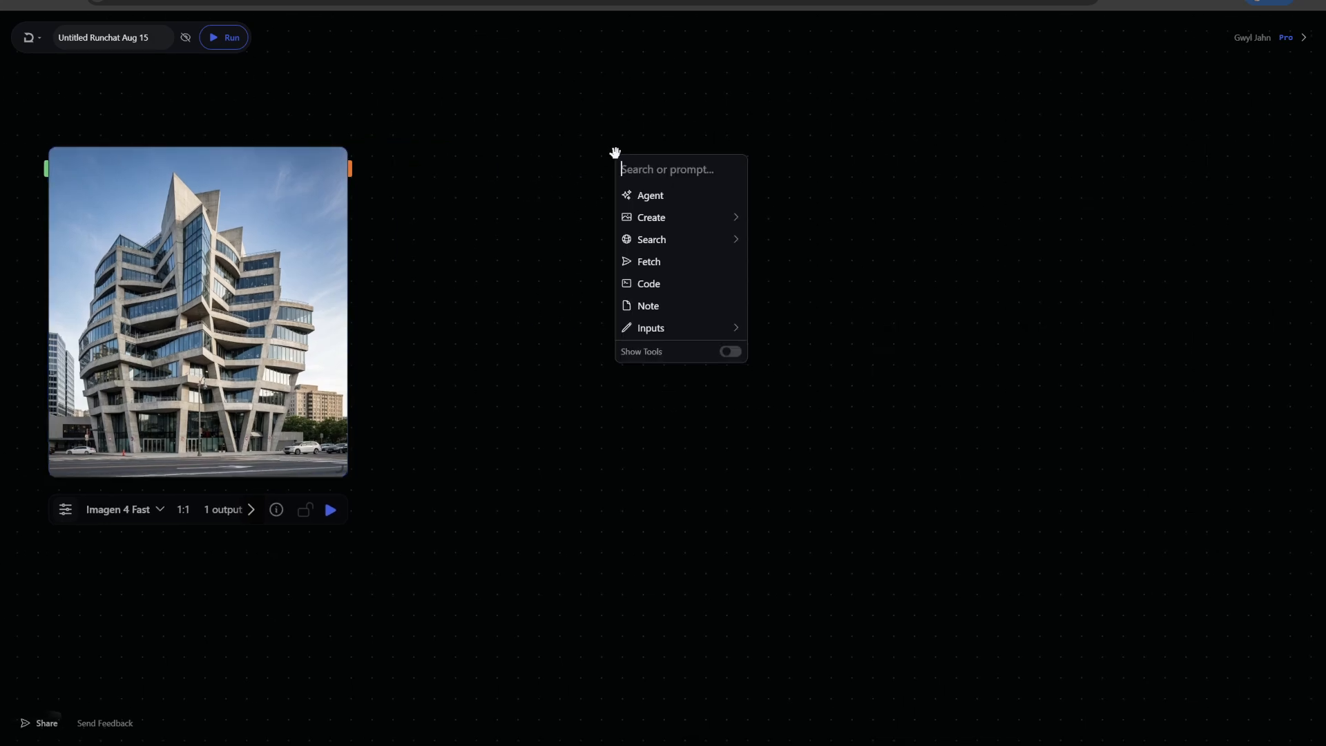
type("control")
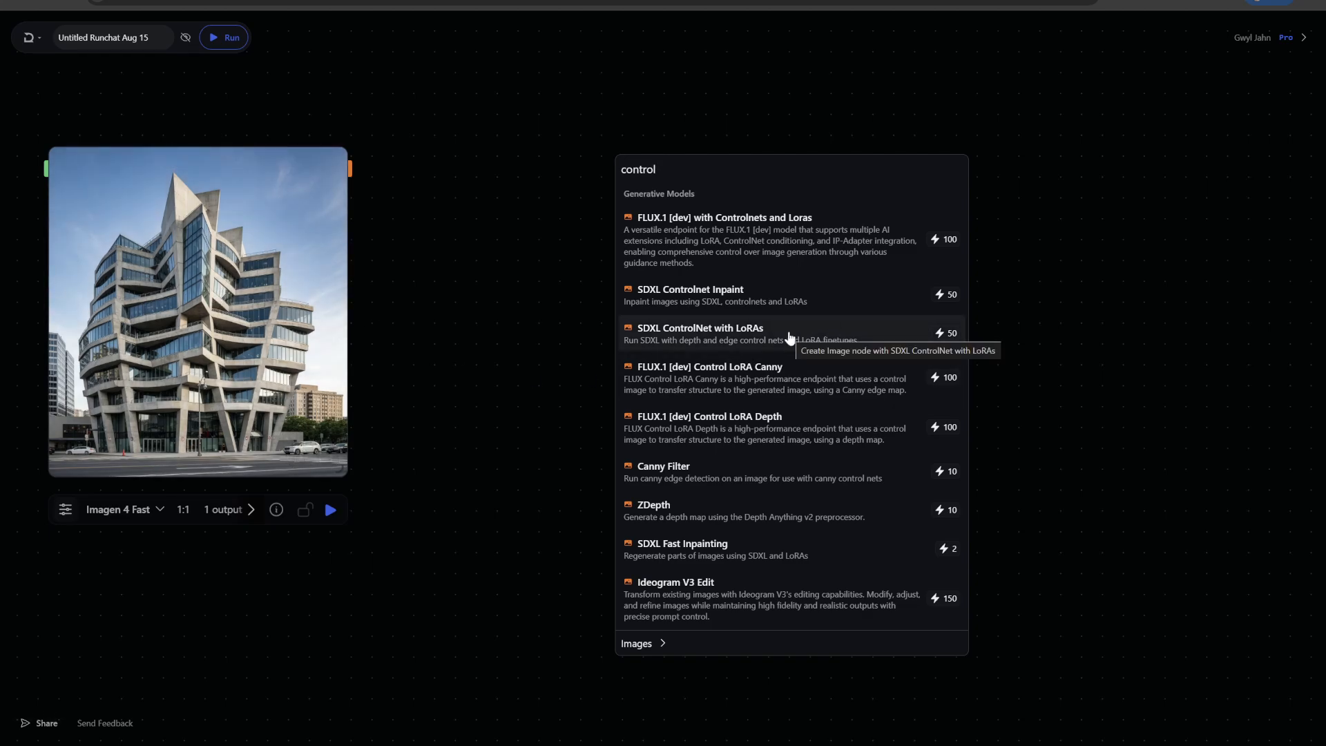
left_click(755, 434)
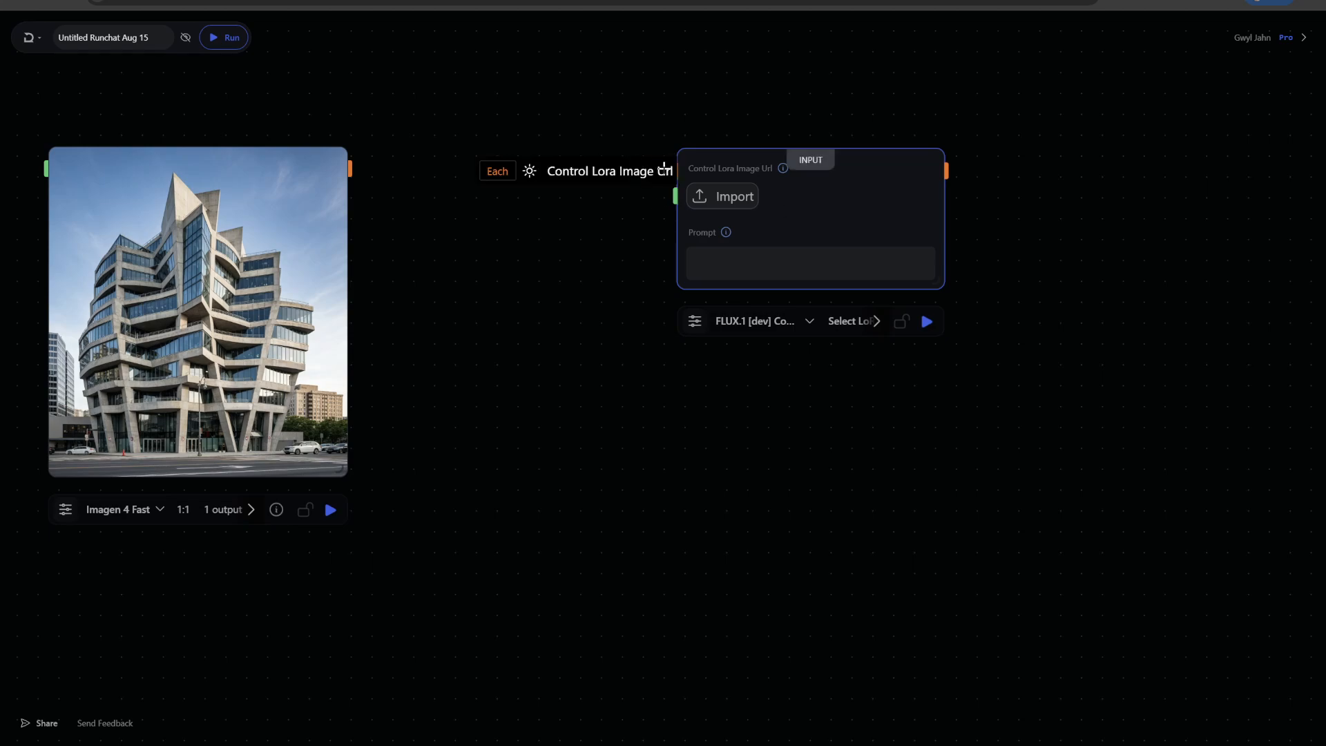
left_click_drag(665, 168, 351, 169)
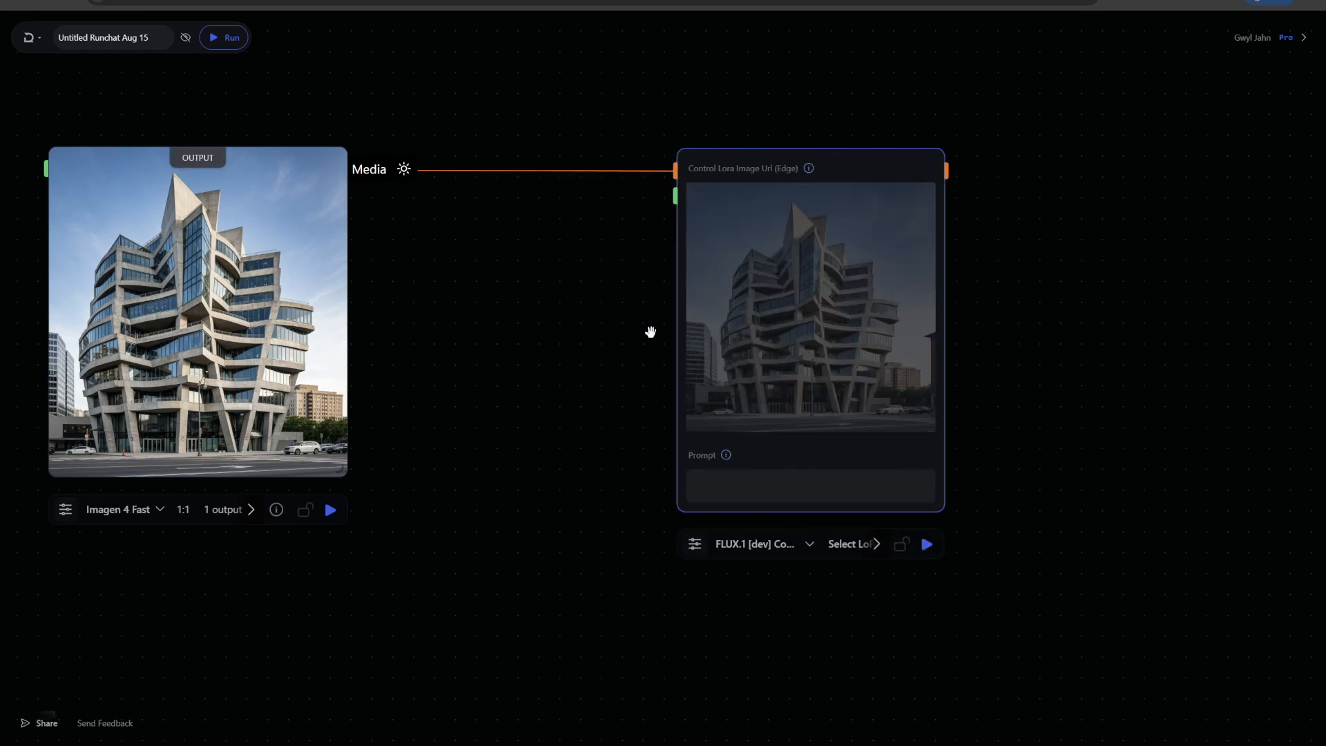
Set the Control LoRA node's prompt to 'a building made of toys' and run it
left_click(694, 544)
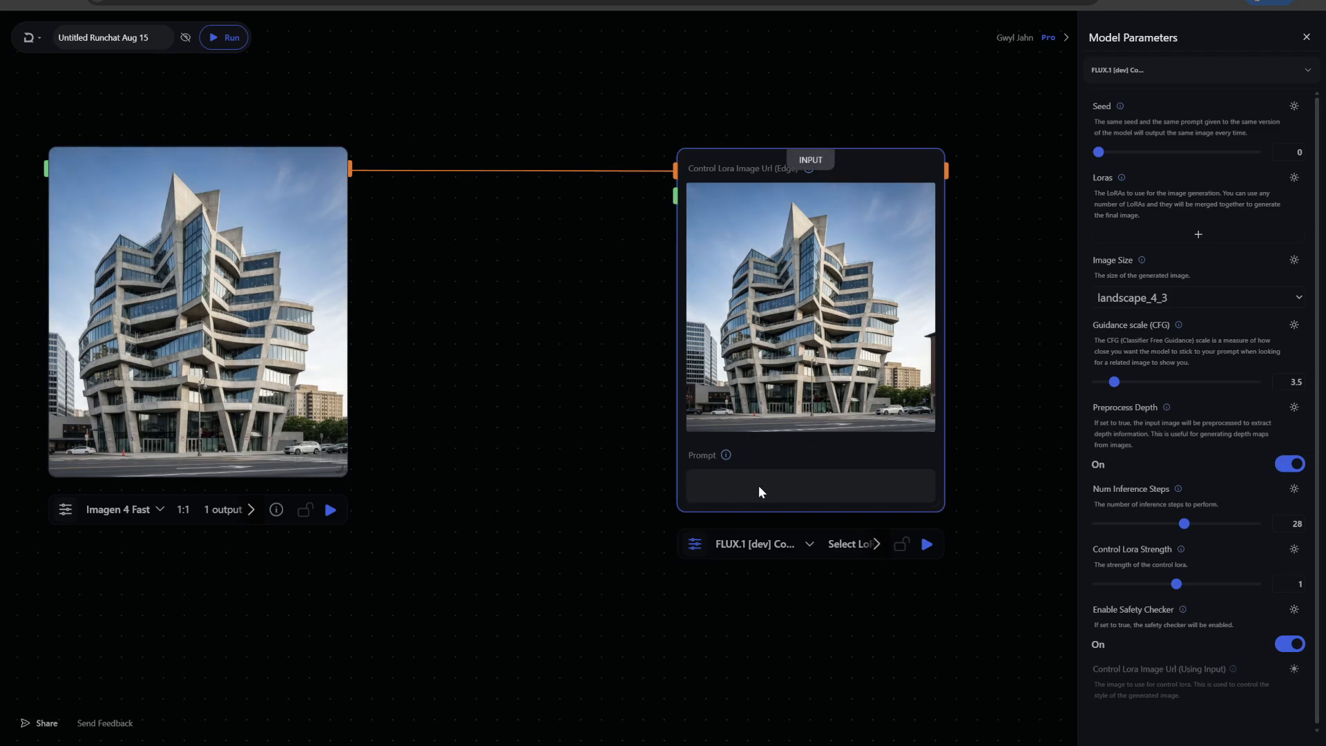
left_click_drag(751, 453, 671, 449)
left_click(681, 482)
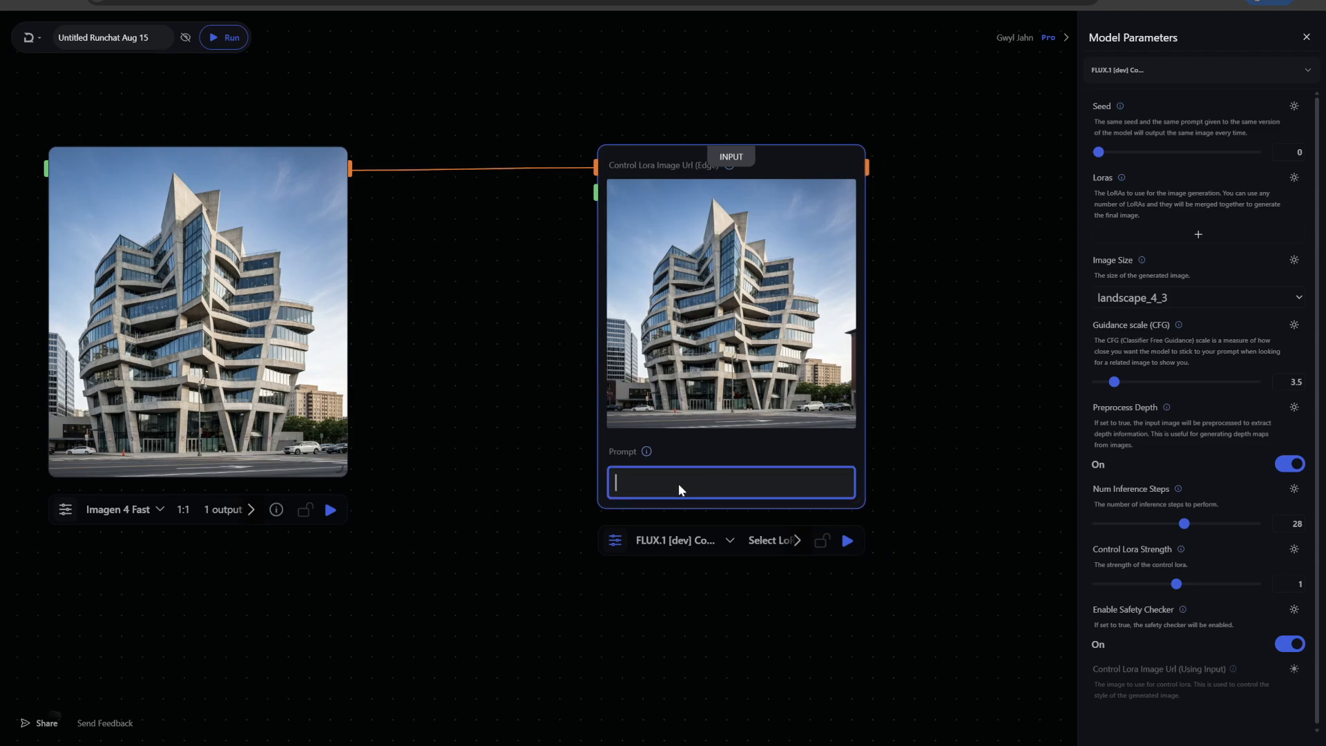
type("a buiklding made of toys")
left_click(847, 543)
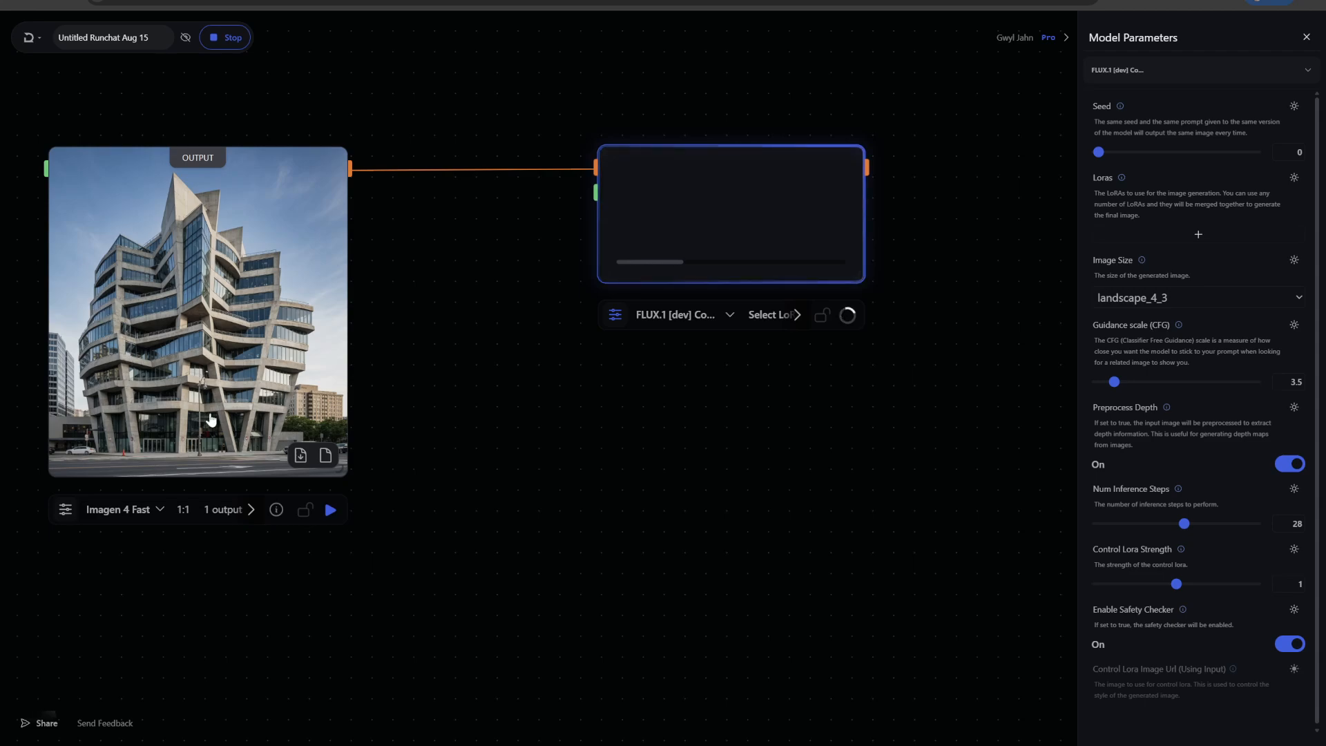
Set the Control LoRA node's image size to square_hd and run it again
left_click_drag(924, 334, 872, 315)
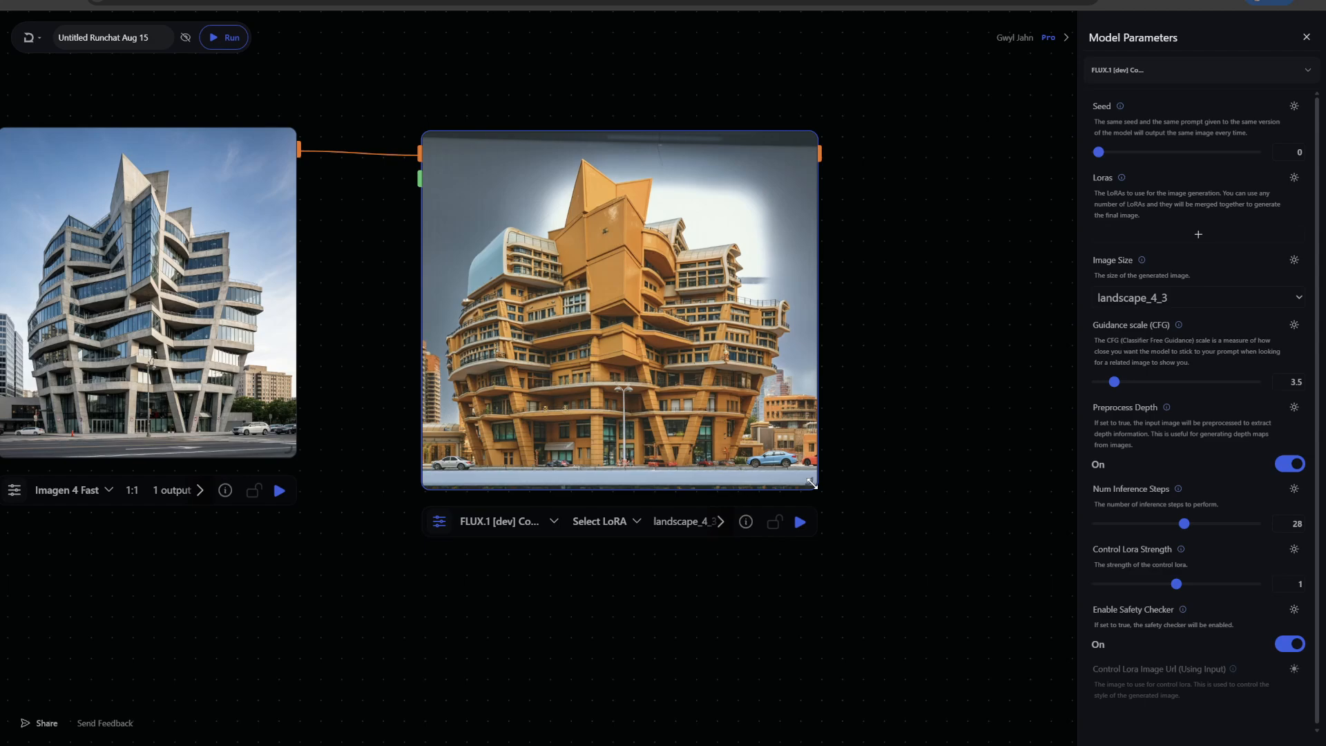
left_click_drag(812, 483, 972, 545)
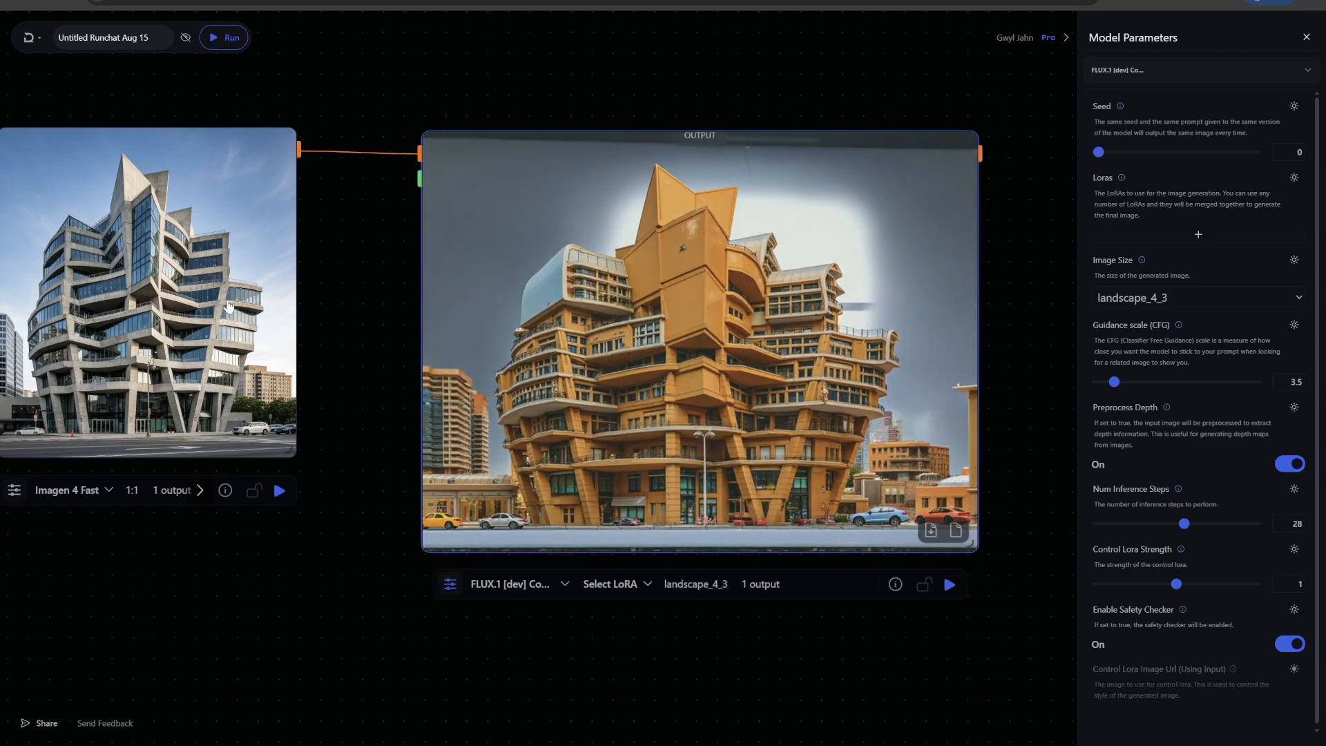
left_click(706, 584)
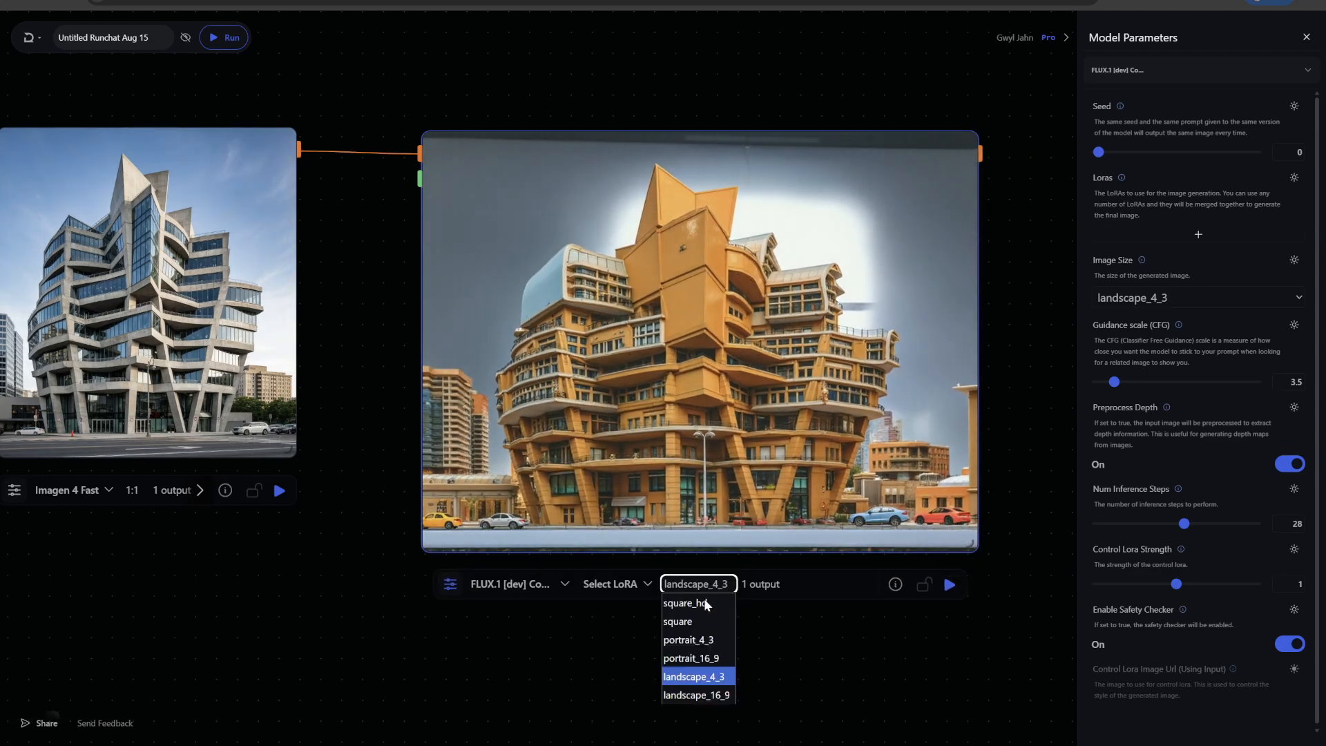
left_click(697, 599)
left_click(949, 587)
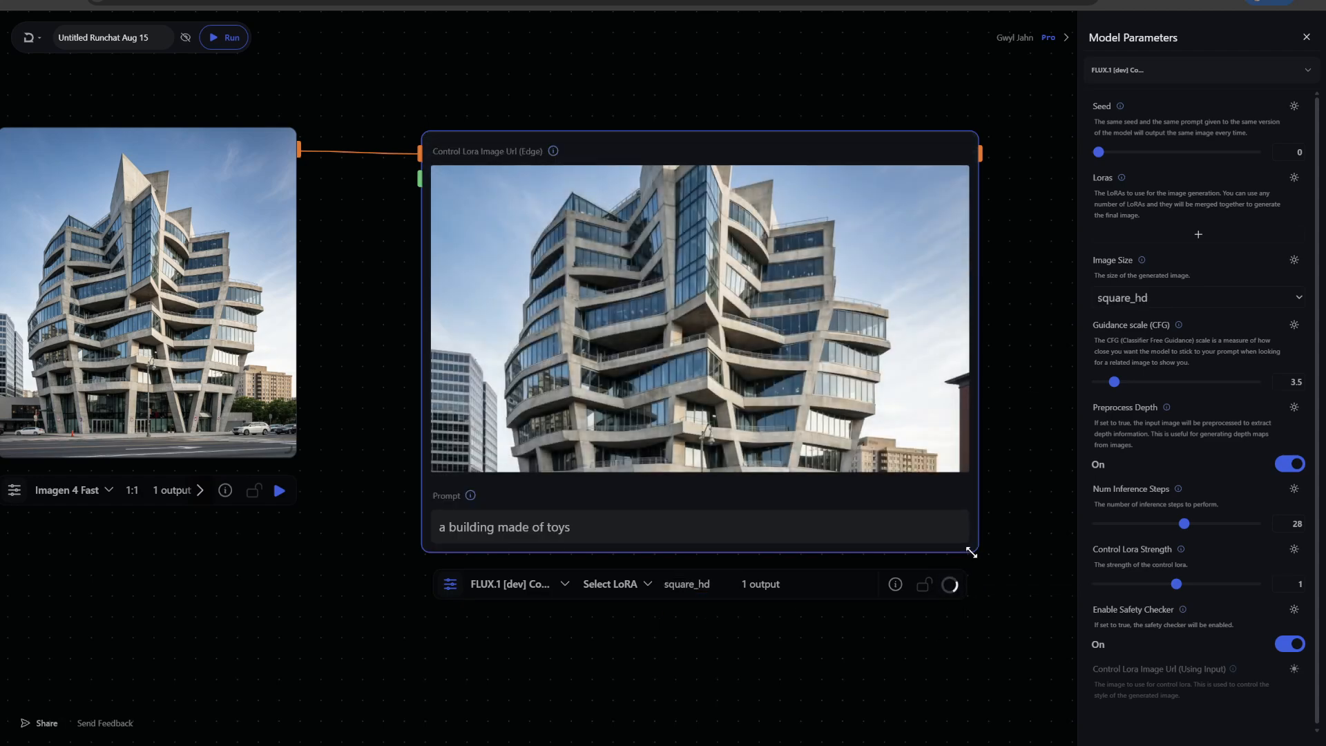
Resize the Control LoRA node and zoom in to examine the toy building output
left_click_drag(972, 546, 796, 495)
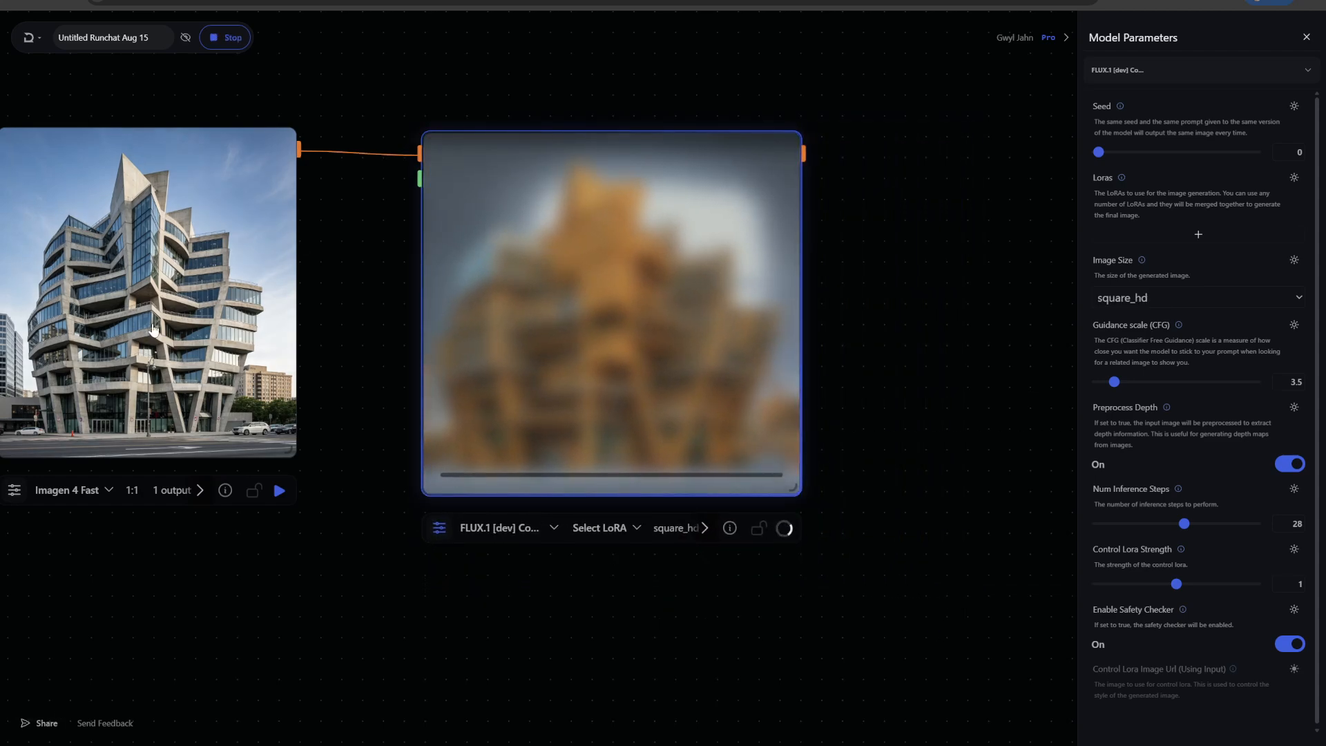
left_click_drag(585, 298, 574, 290)
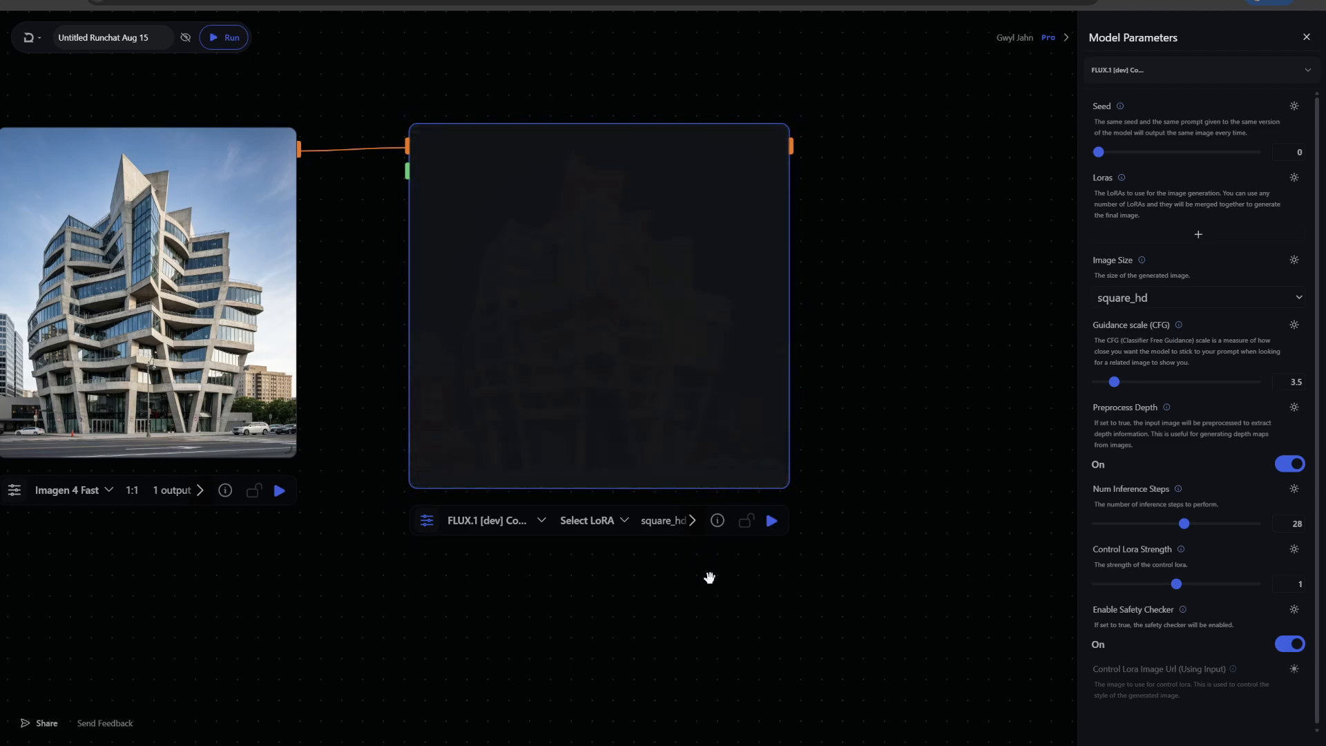
scroll(834, 312, "up", 5)
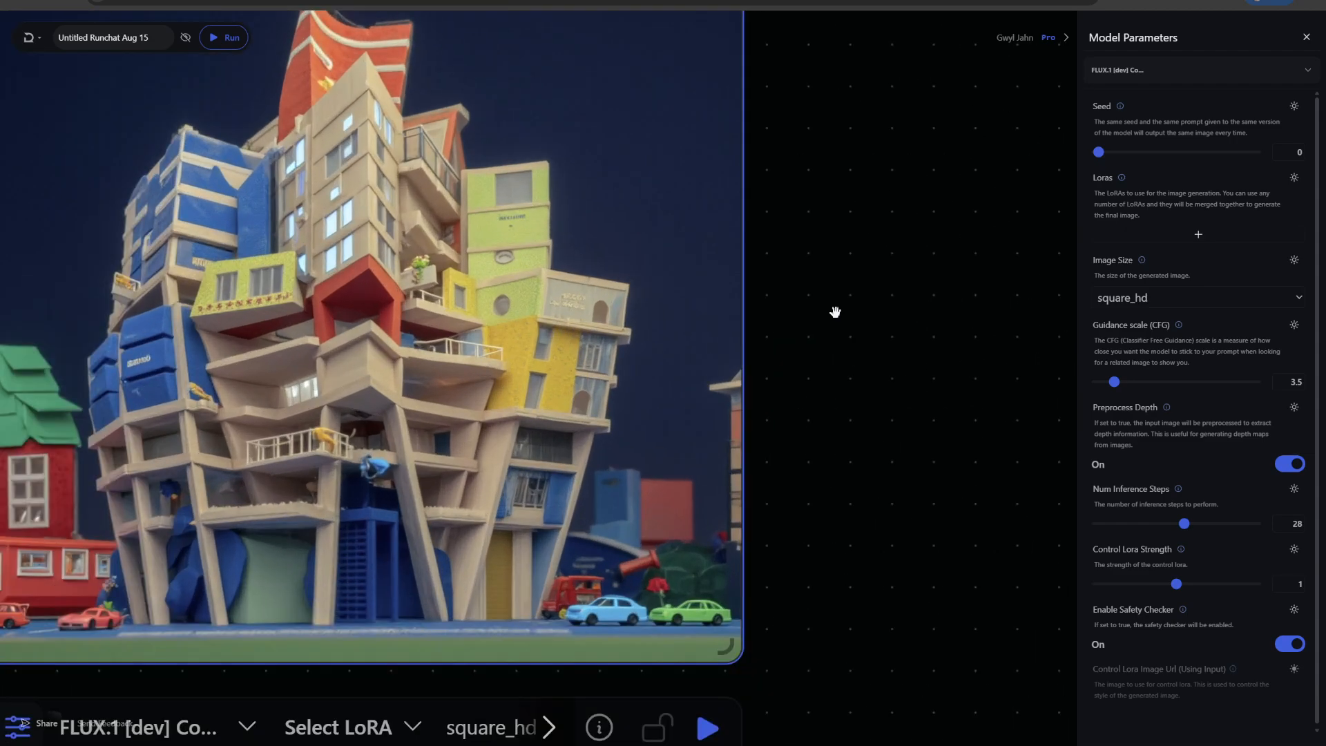
scroll(835, 312, "up", 2)
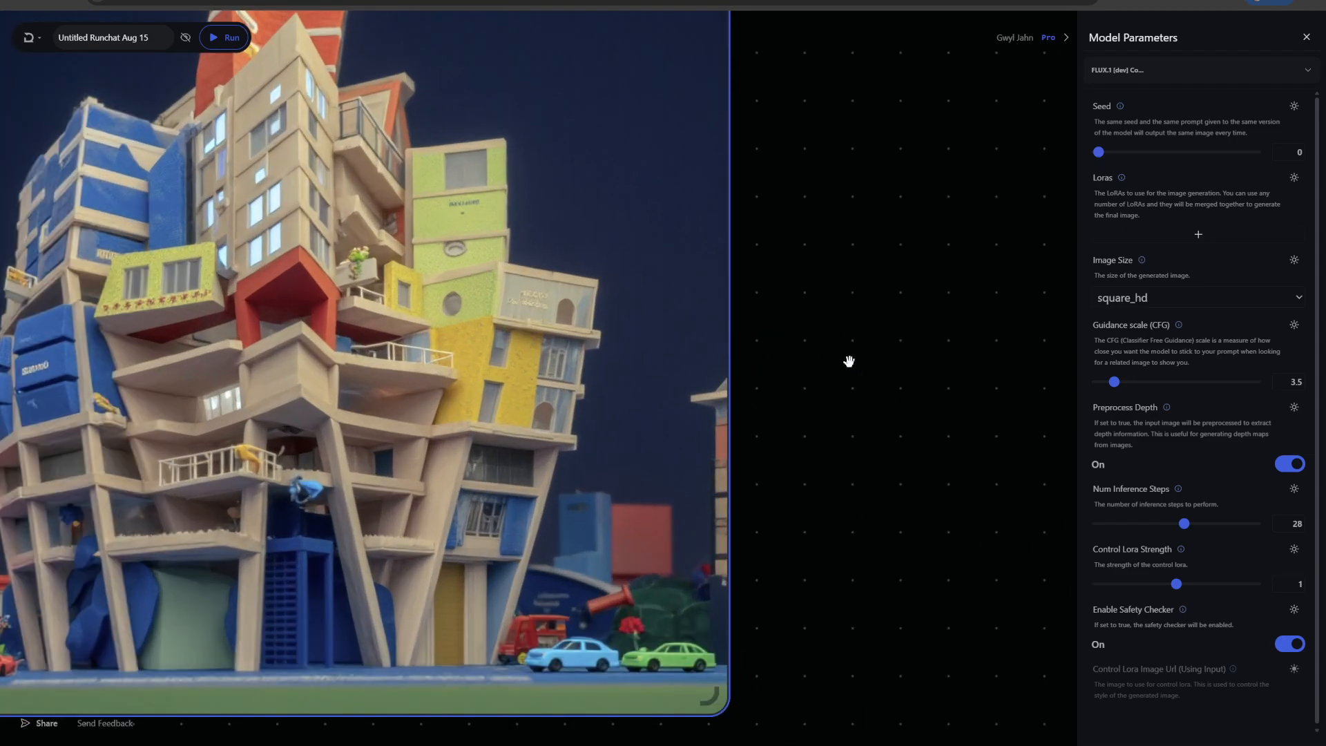
scroll(847, 361, "down", 5)
left_click_drag(408, 284, 459, 281)
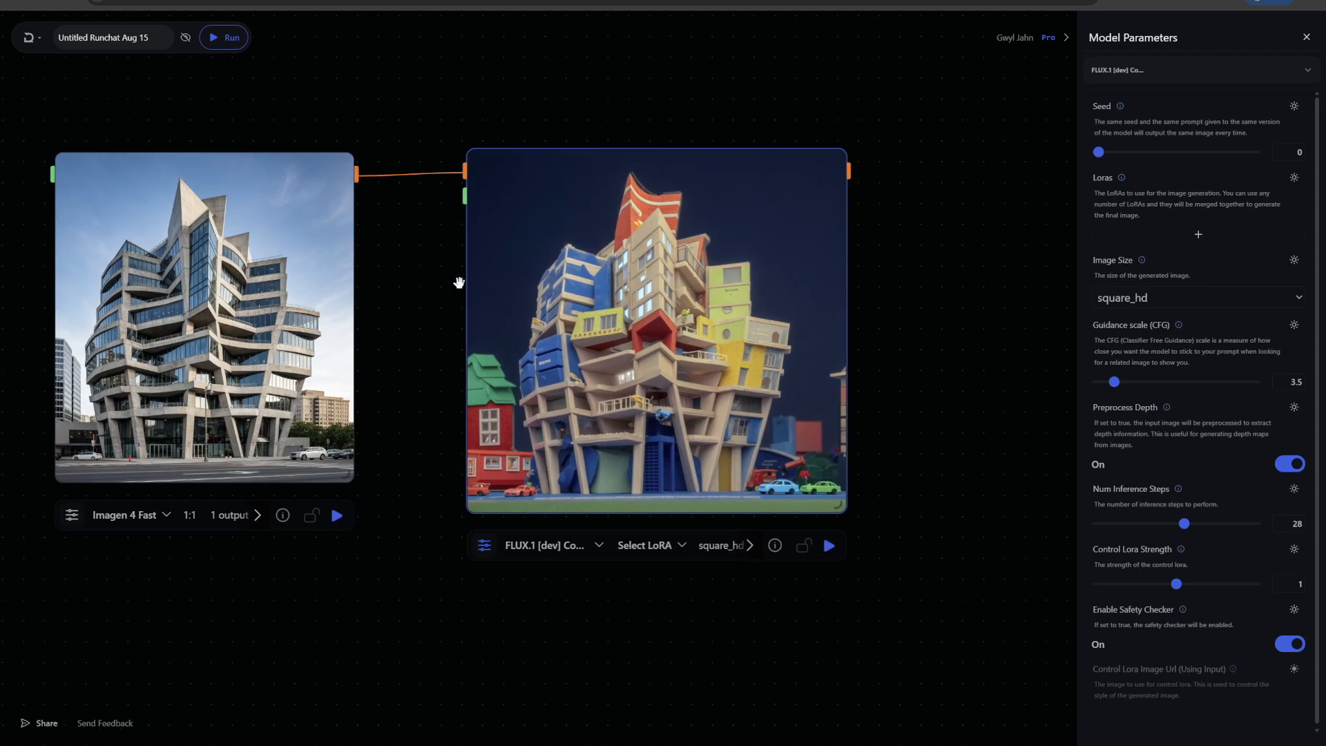
left_click_drag(849, 508, 882, 521)
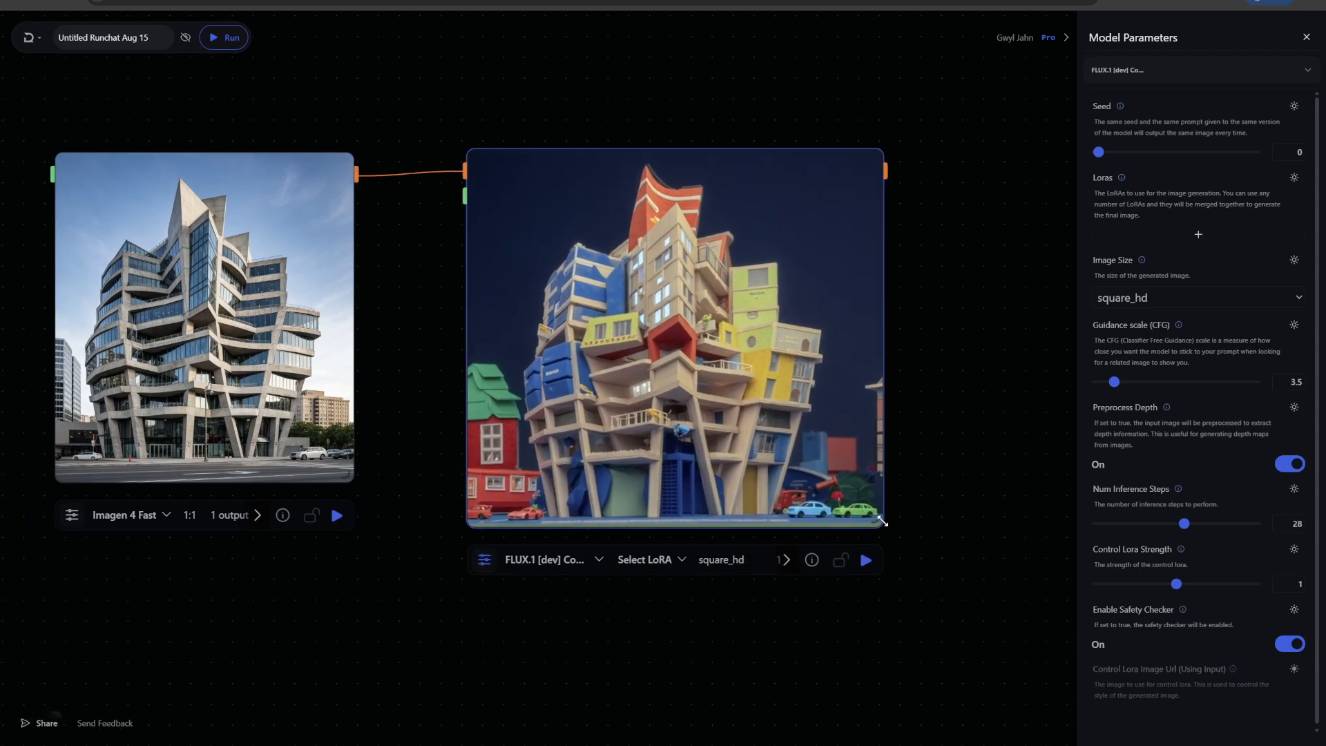
scroll(922, 400, "up", 5)
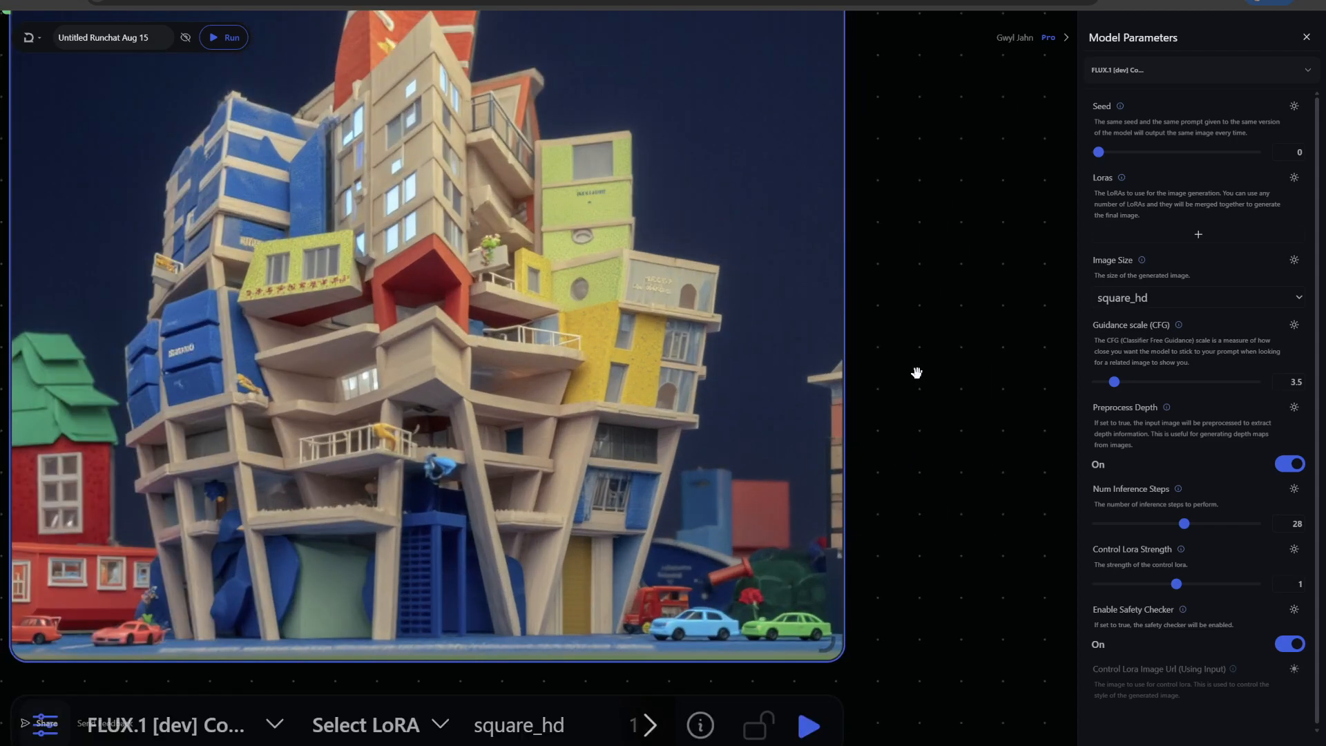
scroll(917, 373, "down", 6)
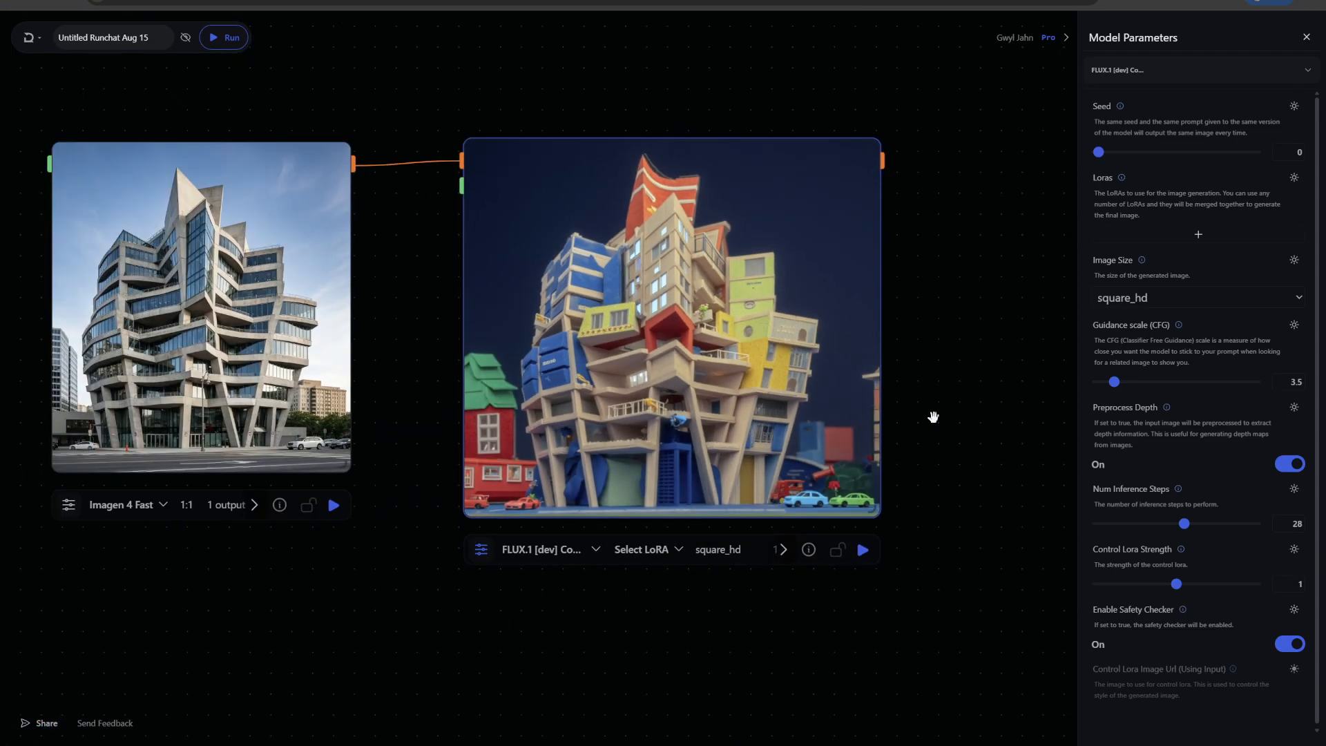
Select the Art Nouveau Interior LoRA for the Control LoRA node
left_click(307, 291)
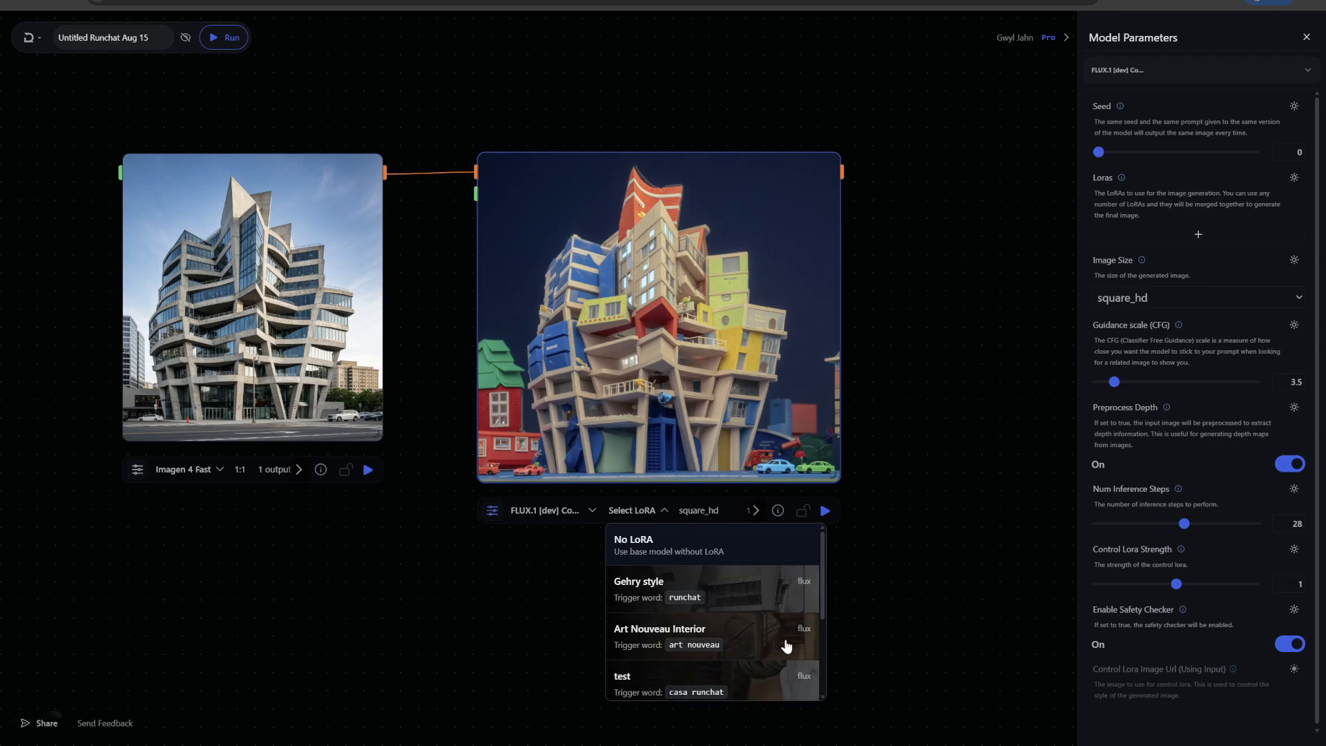
scroll(780, 644, "down", 1)
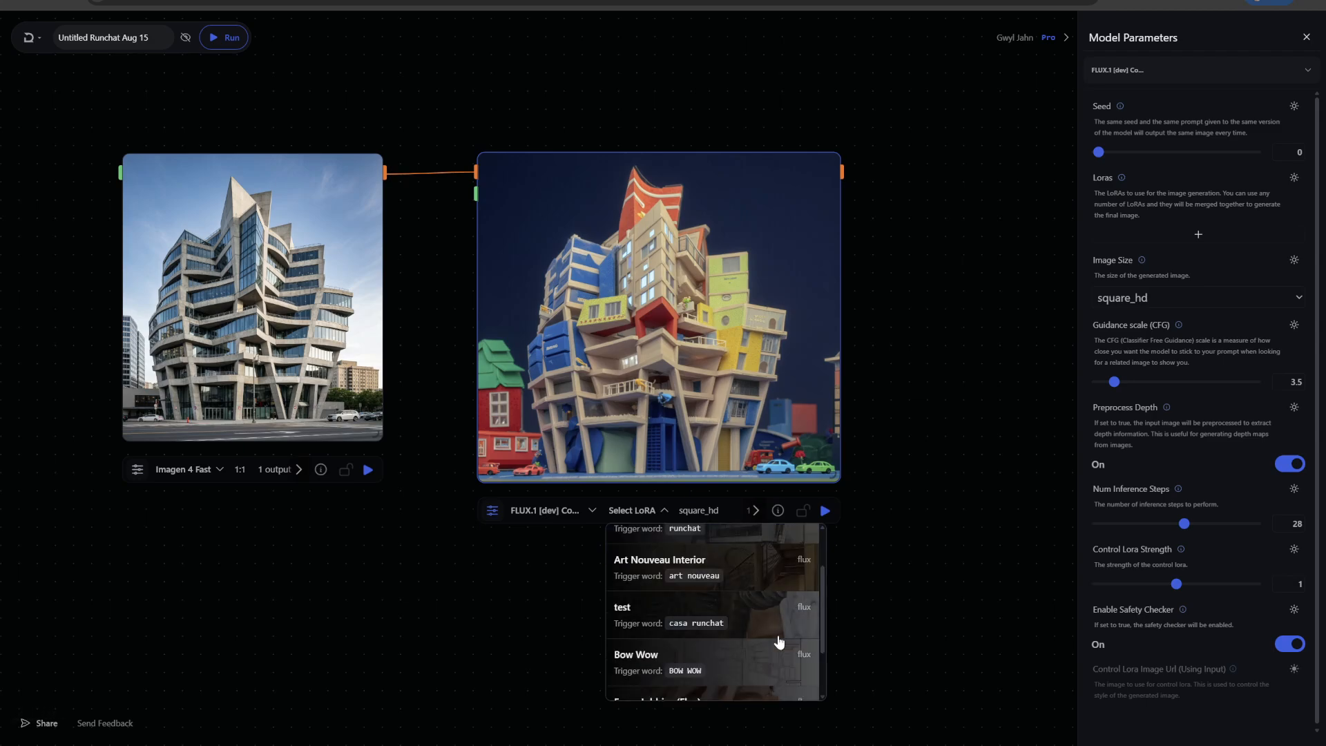
left_click(761, 570)
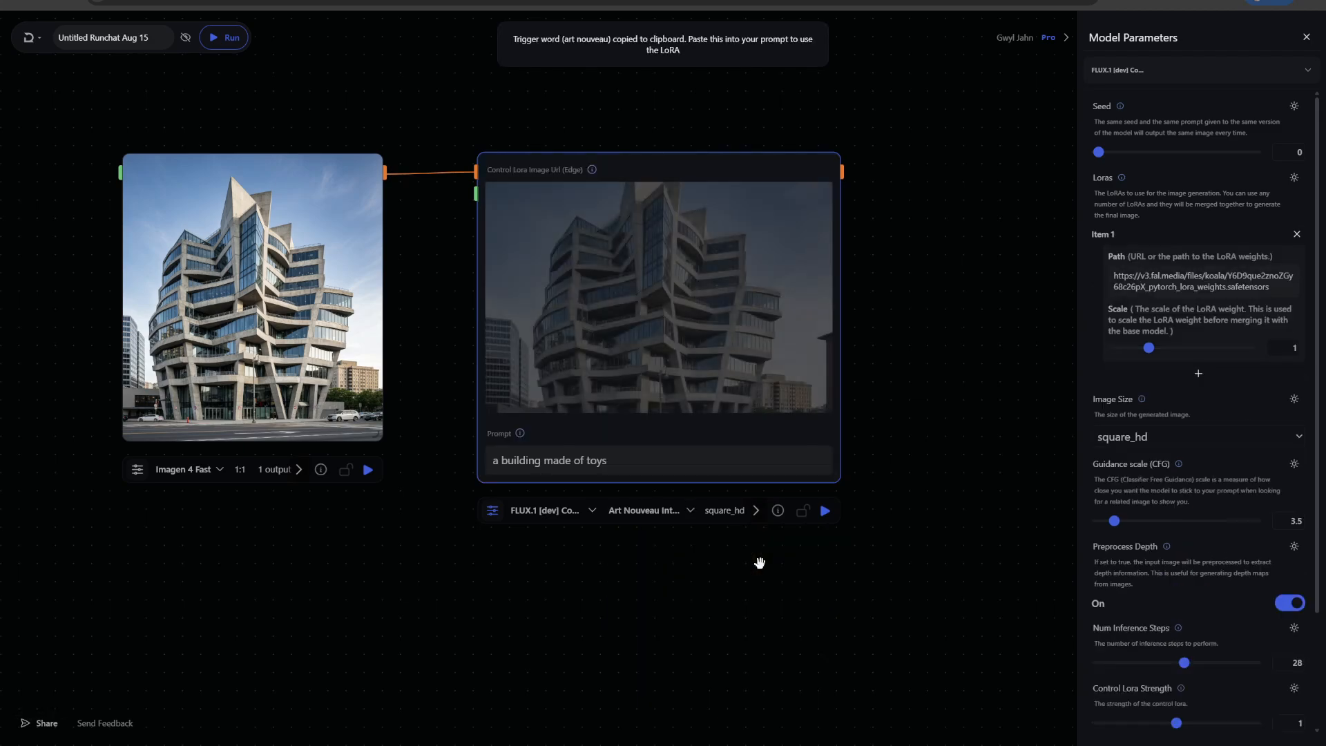
Replace the prompt with the trigger word 'art nouveau', run the node, and zoom in on the result
triple_click(570, 459)
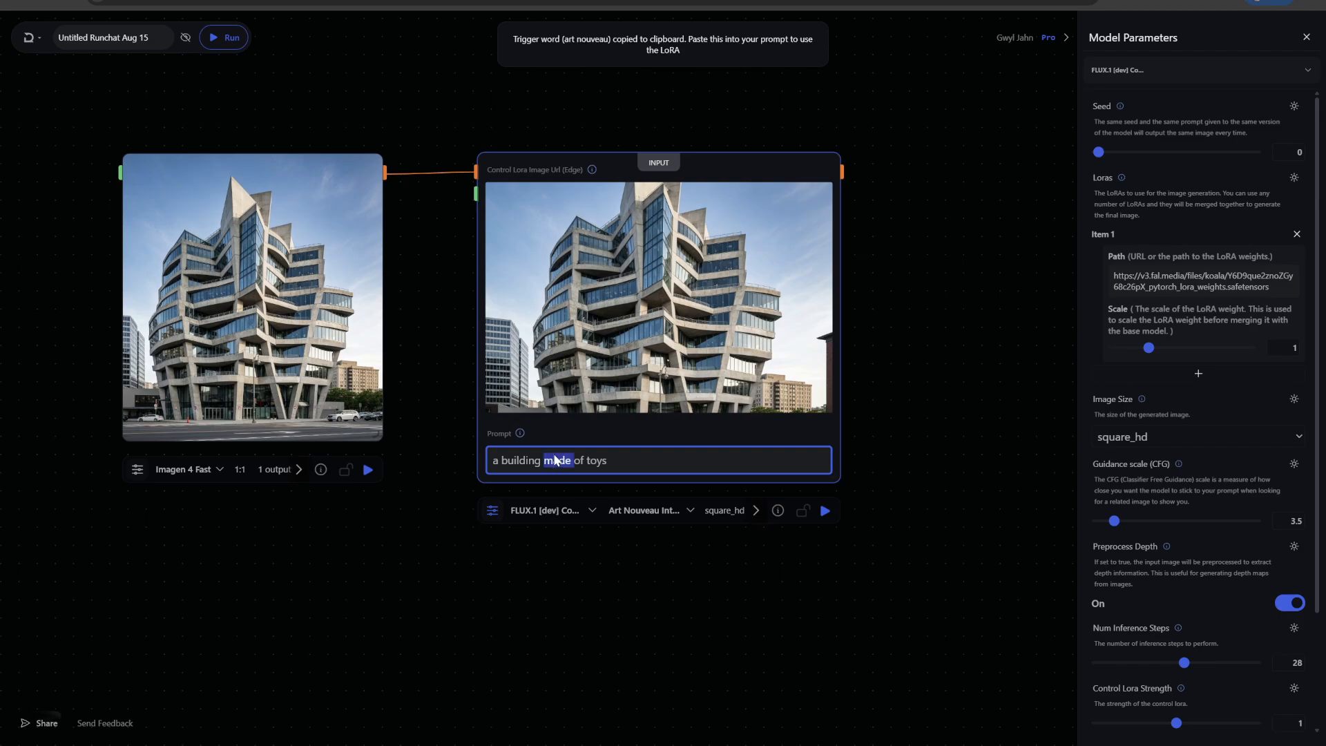
key("ctrl+v")
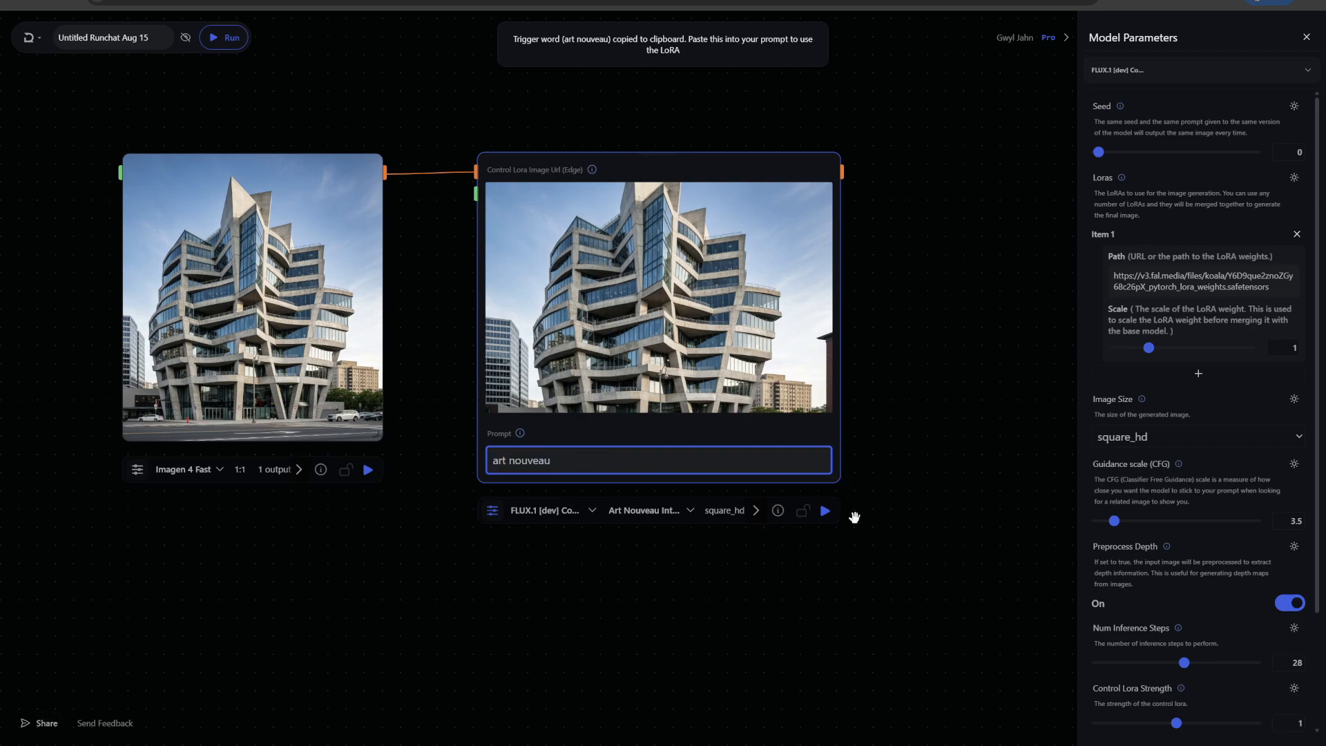
left_click(825, 510)
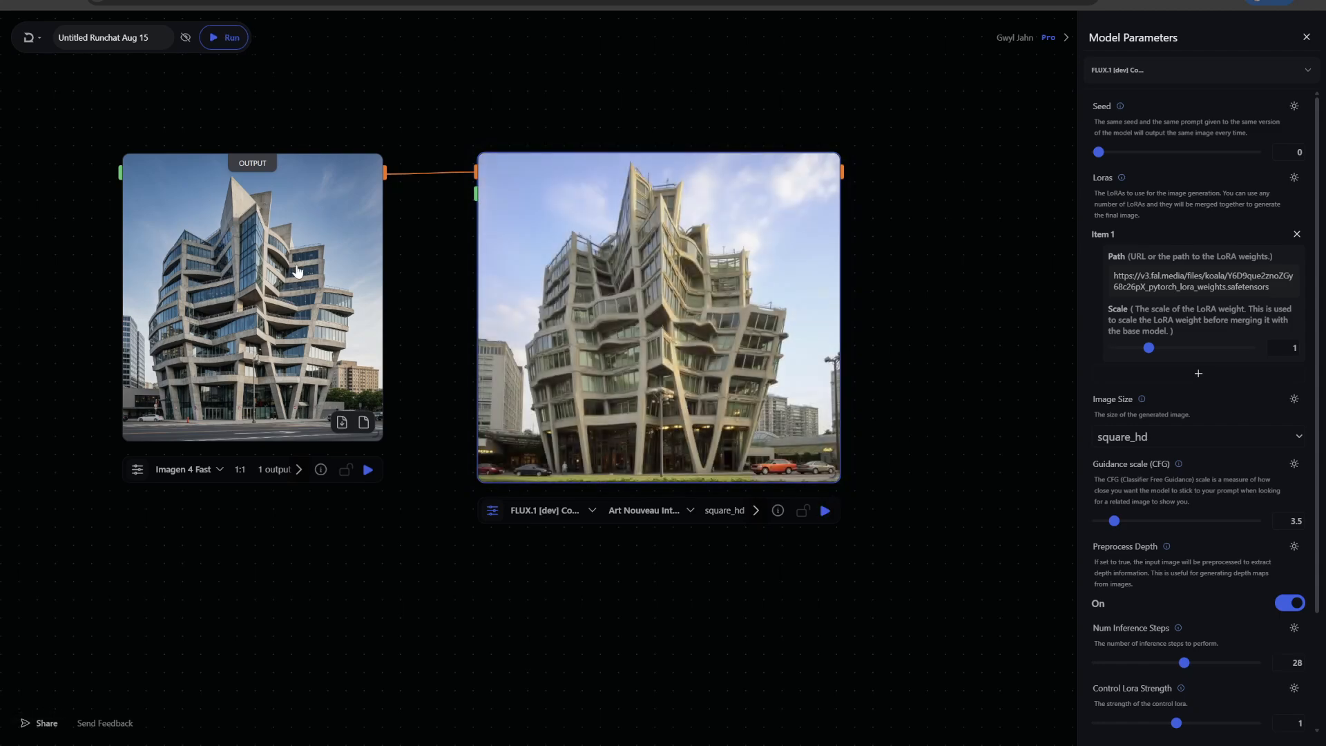
scroll(881, 295, "up", 1)
scroll(881, 295, "up", 3)
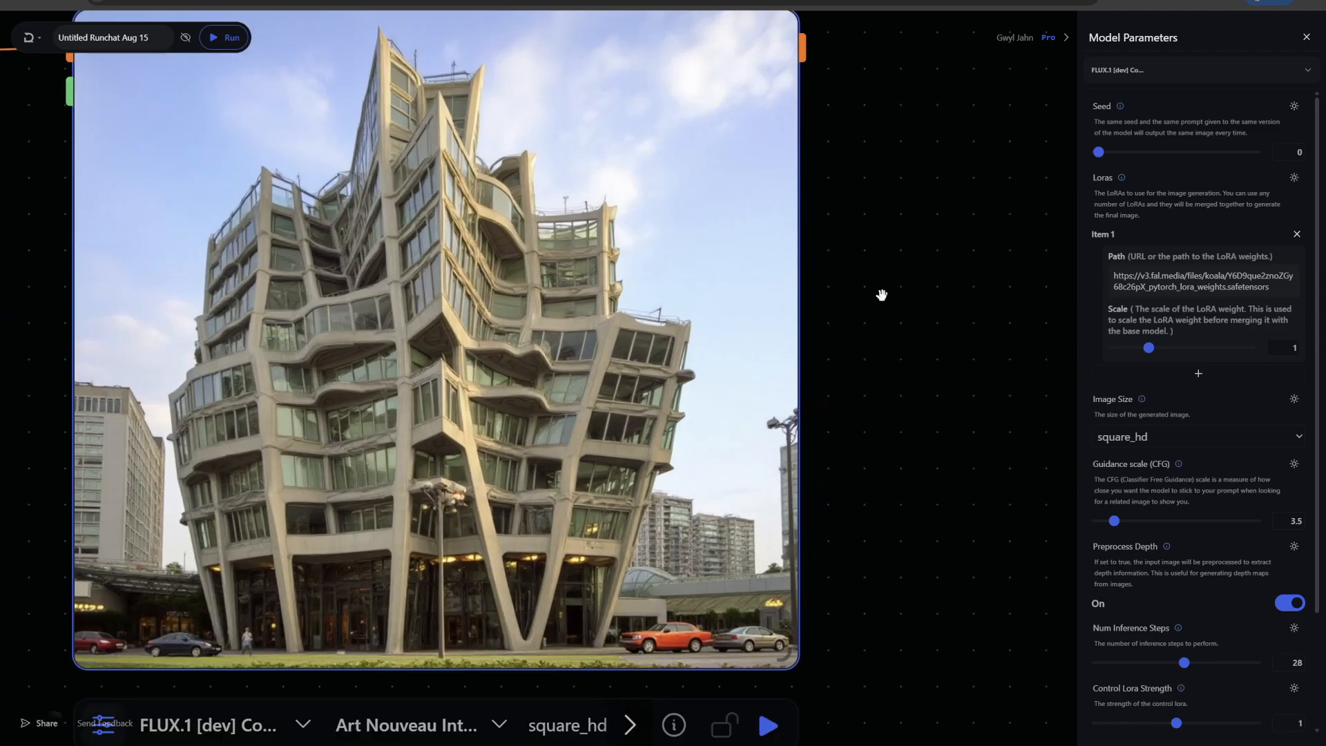
Extend the Control LoRA prompt to 'art nouveau interior' and run the node
scroll(881, 295, "down", 3)
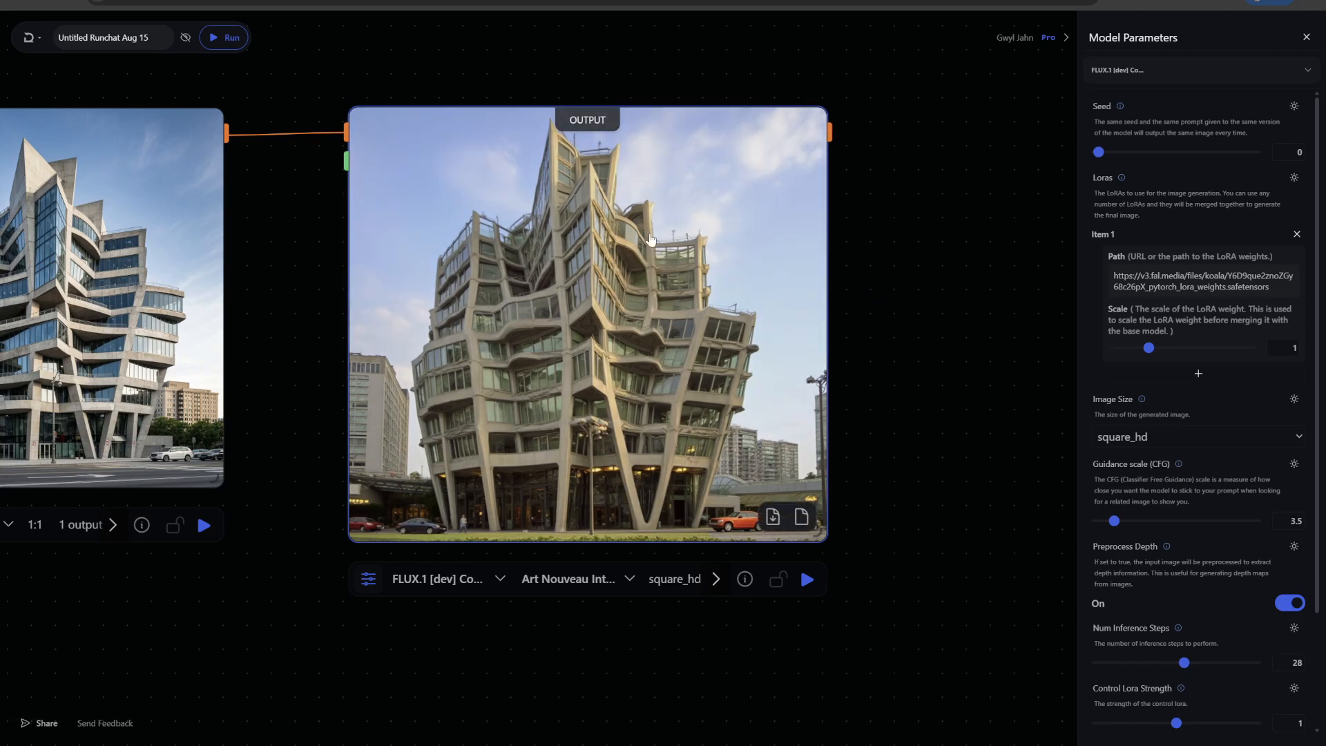
scroll(891, 310, "up", 3)
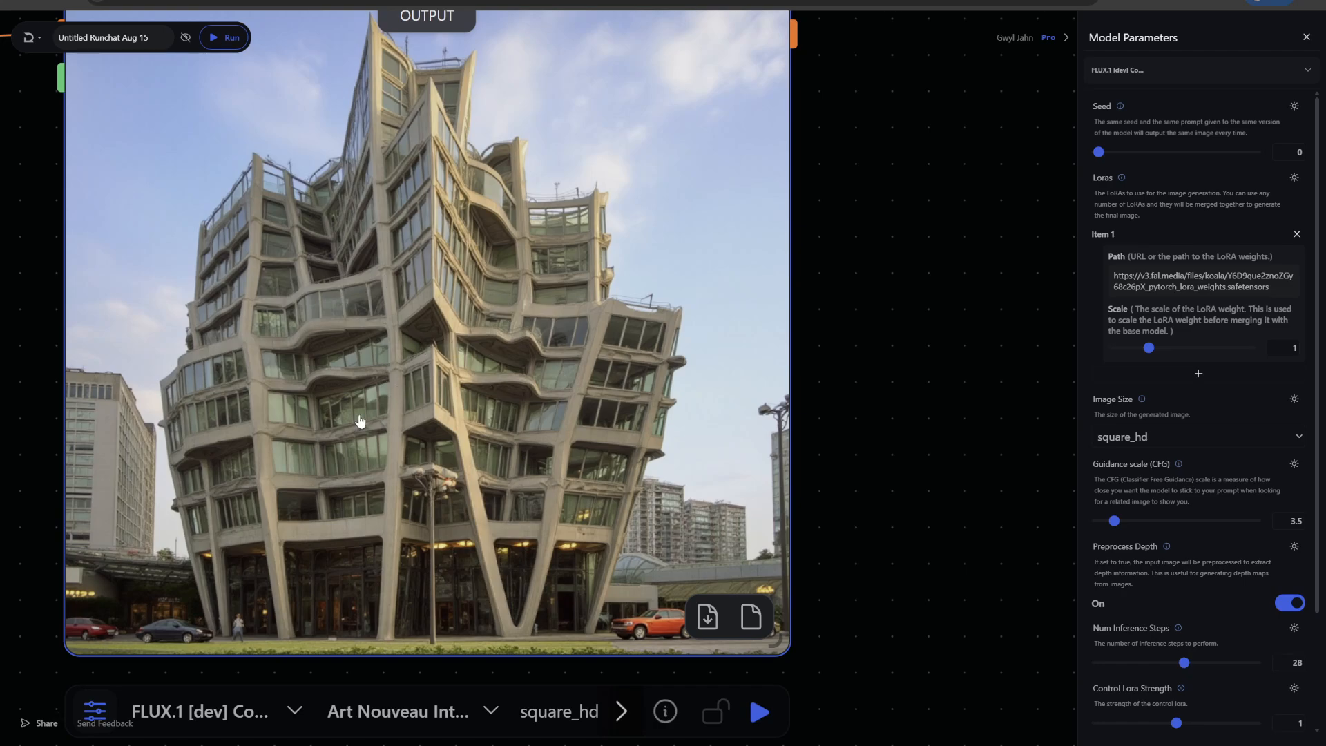
scroll(918, 285, "down", 3)
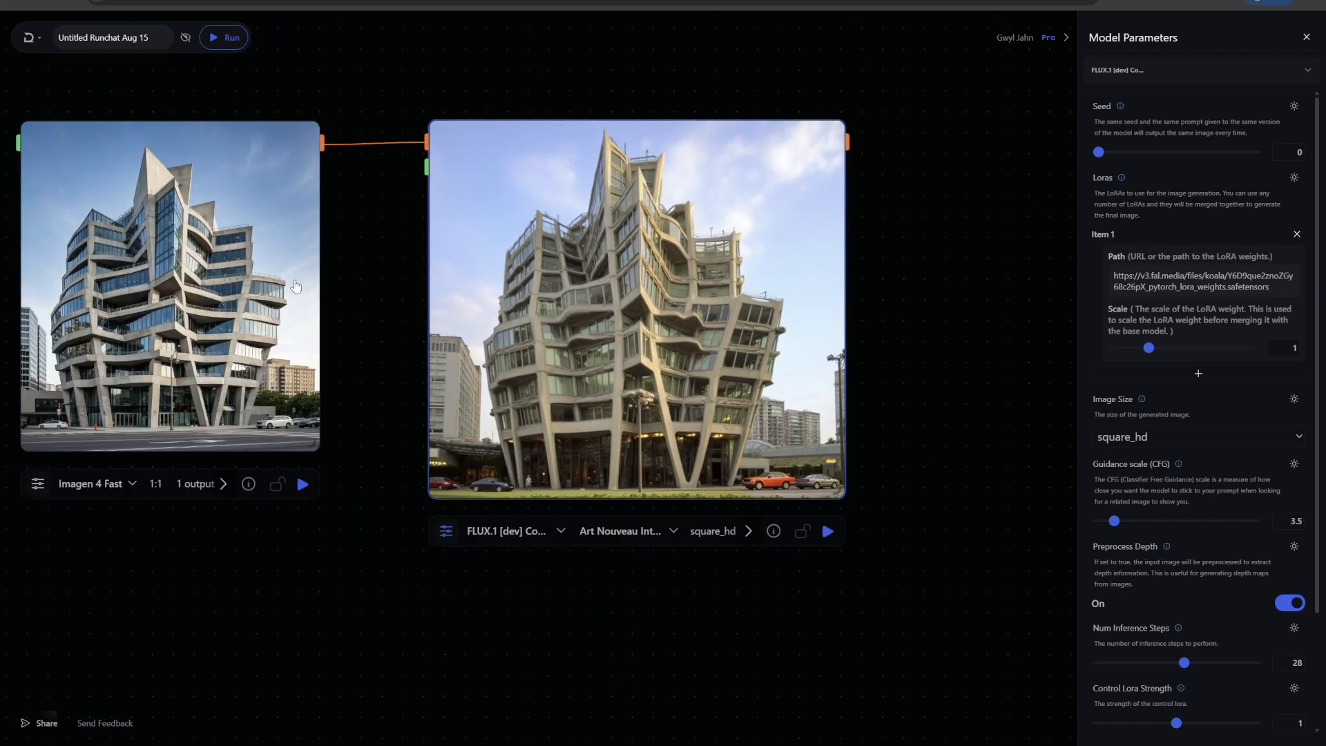
scroll(452, 246, "left", 3)
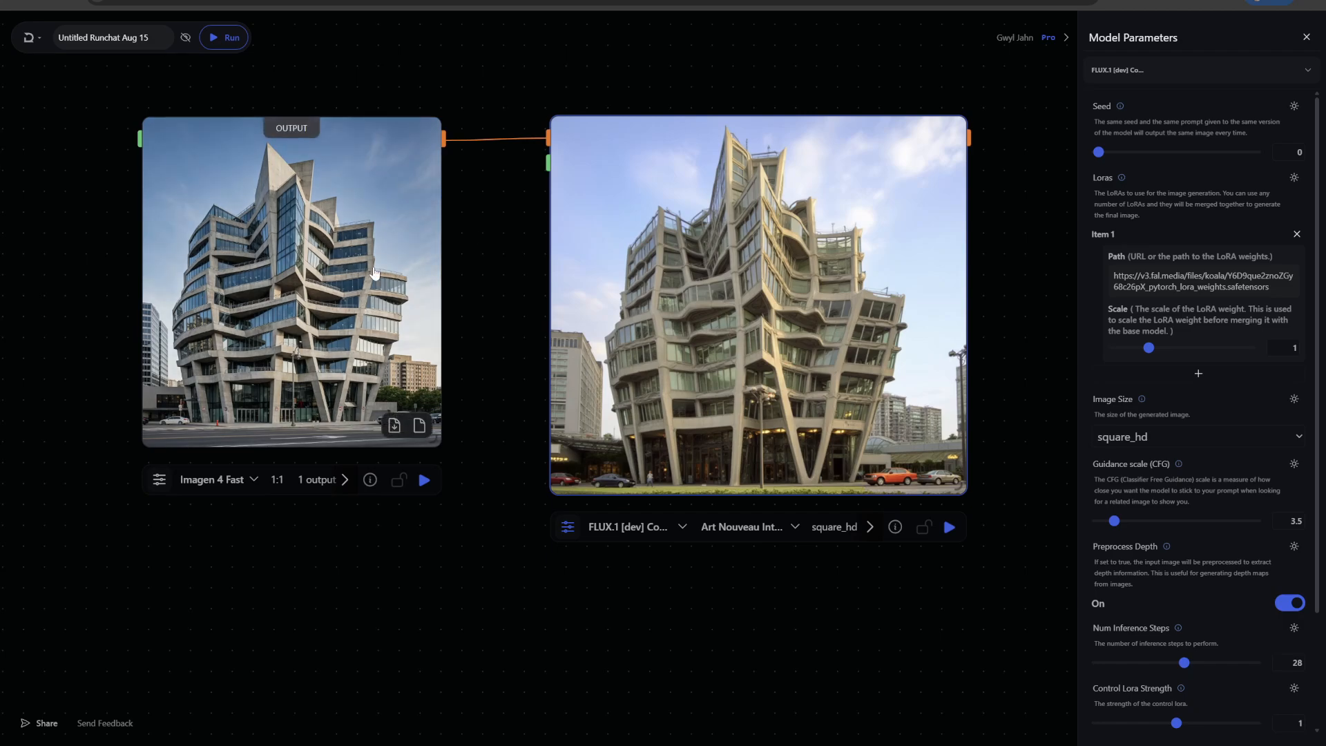
scroll(468, 260, "up", 5)
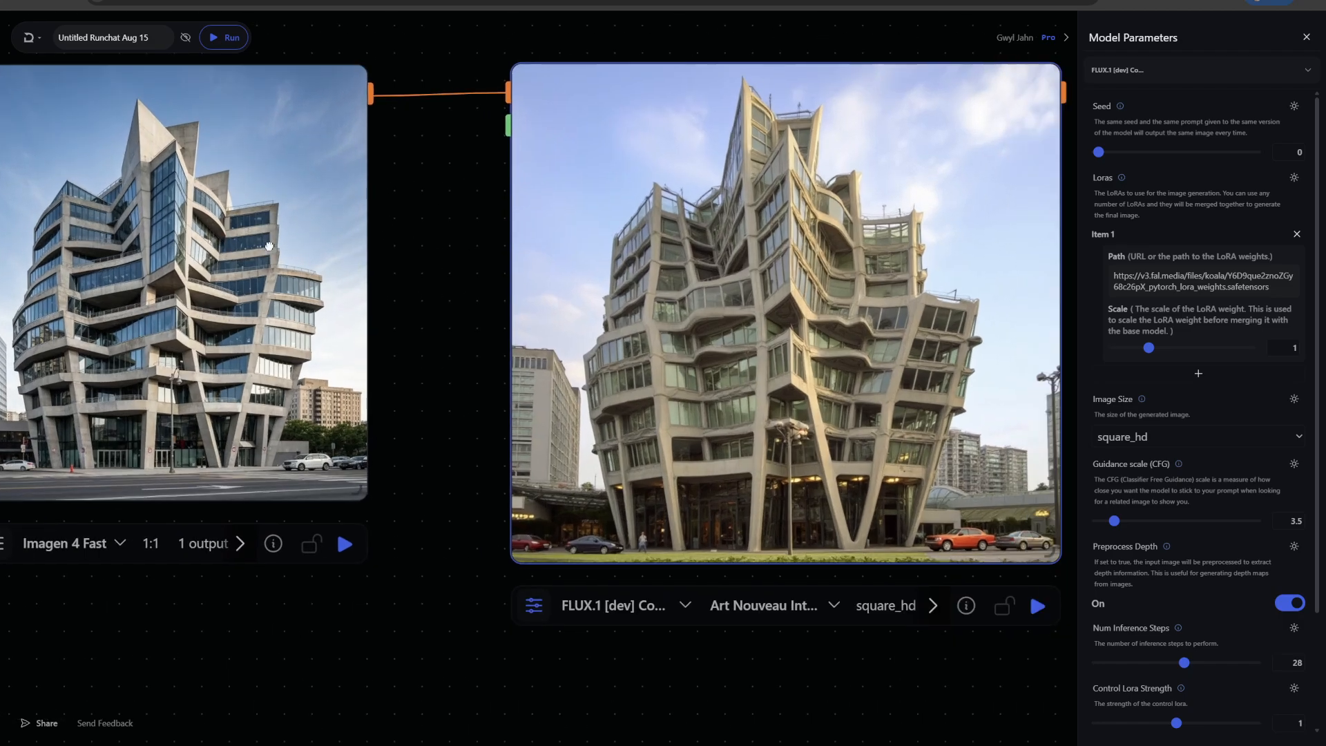
scroll(627, 67, "right", 3)
left_click(649, 67)
left_click(524, 517)
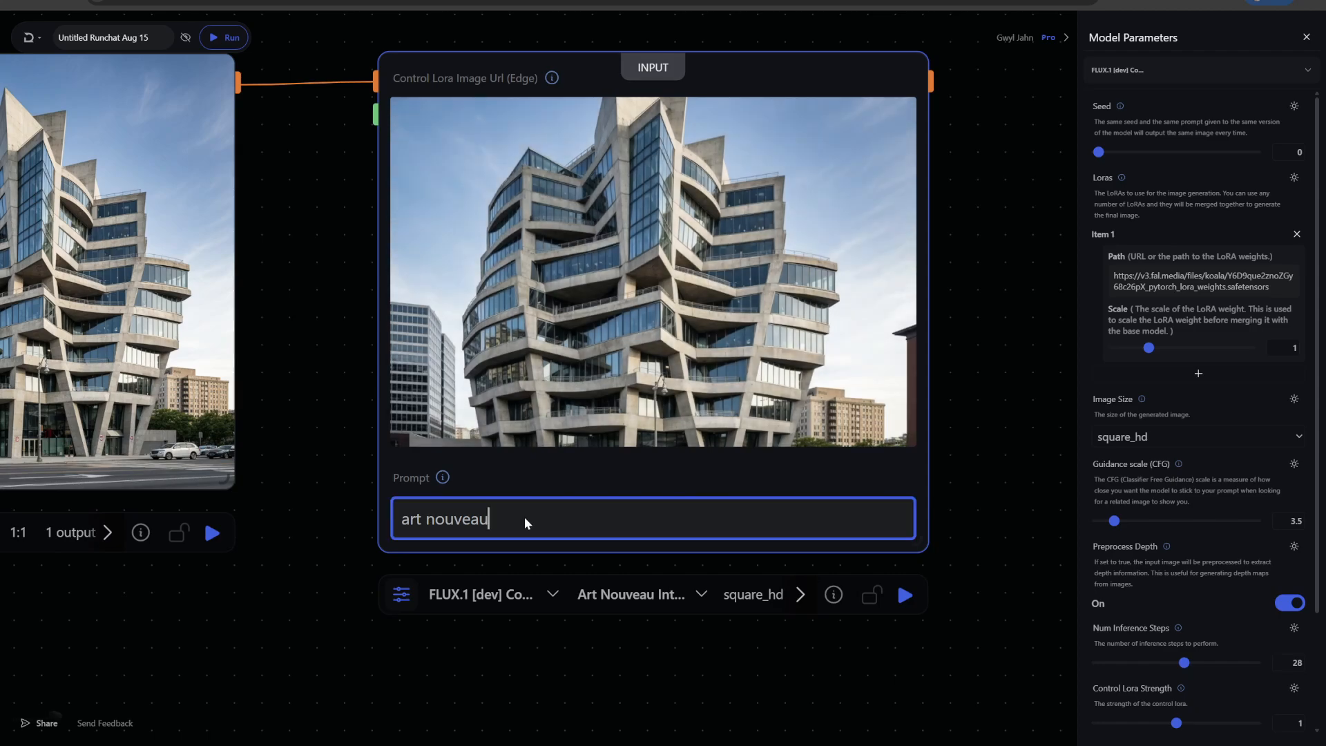
type("interior")
left_click(903, 596)
Resize the Control LoRA node slightly smaller after viewing the art nouveau interior result
scroll(1011, 465, "down", 3)
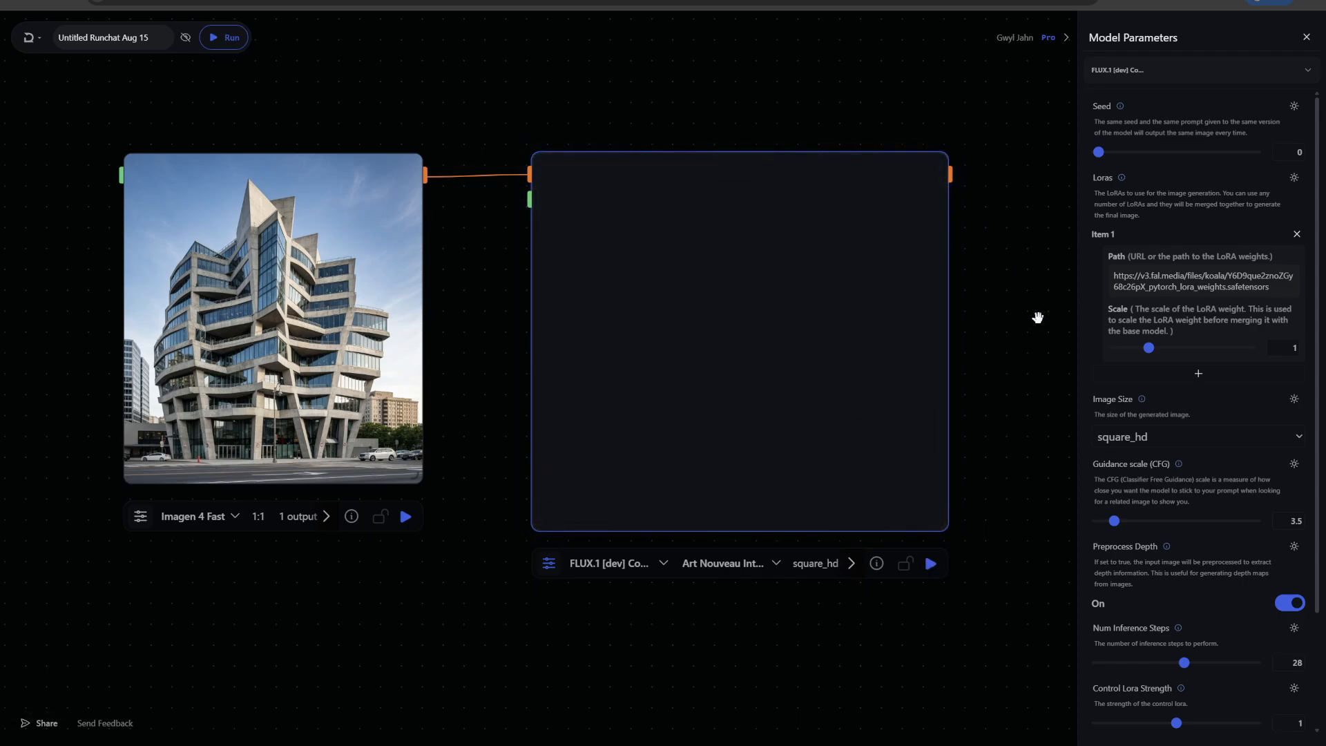
scroll(1018, 317, "up", 3)
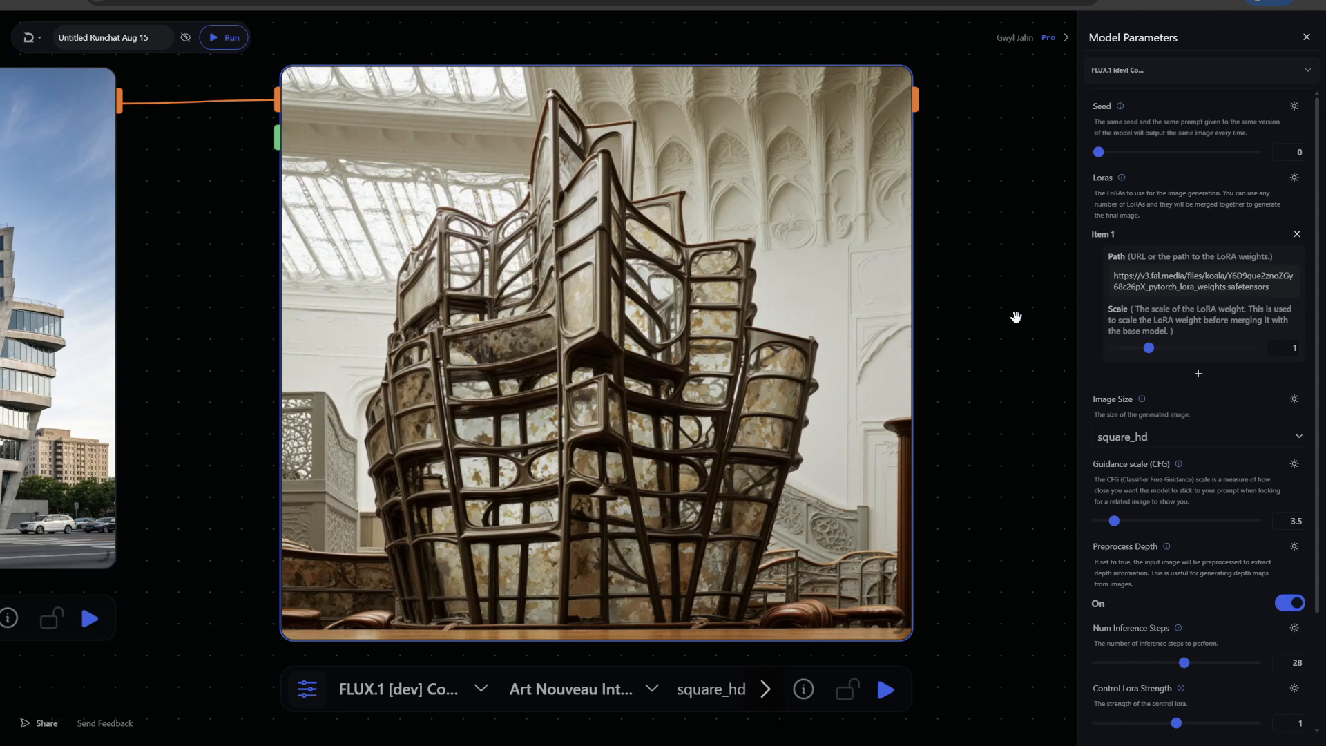
scroll(1015, 317, "down", 3)
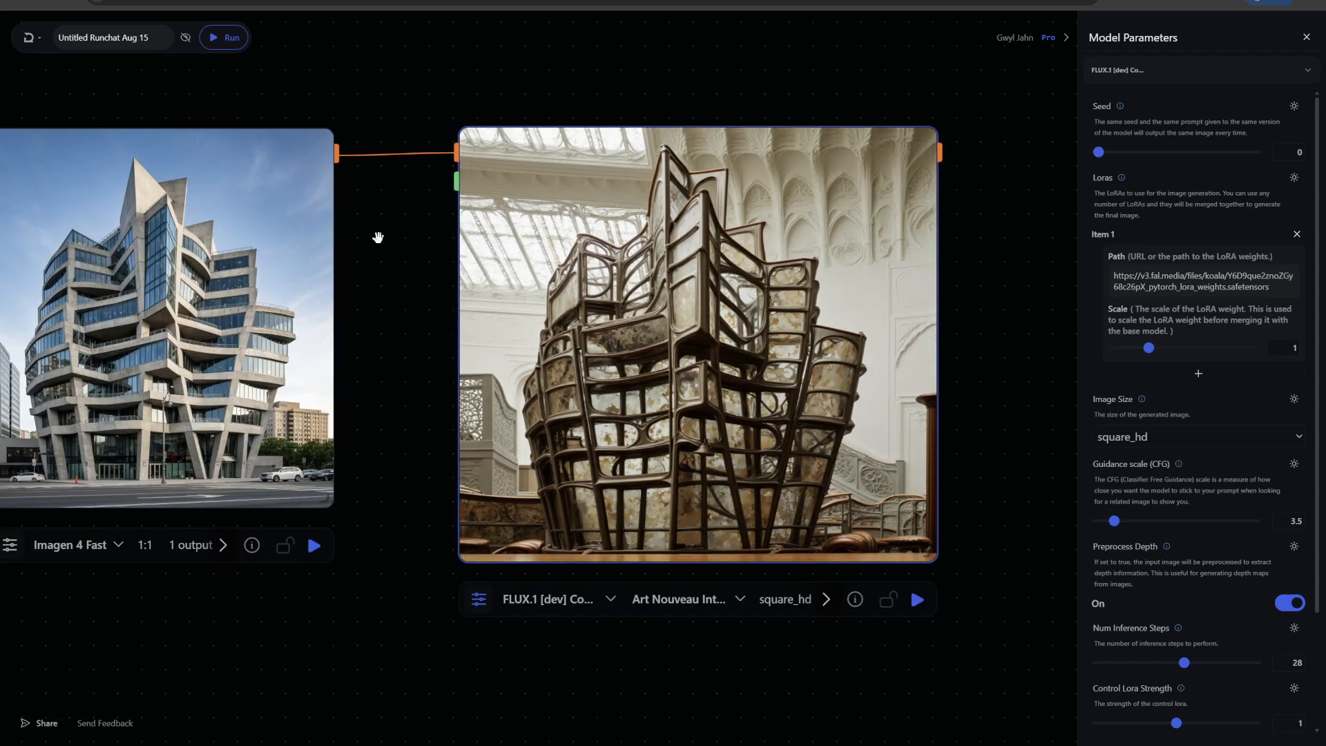
left_click_drag(382, 239, 409, 233)
mouse_move(917, 511)
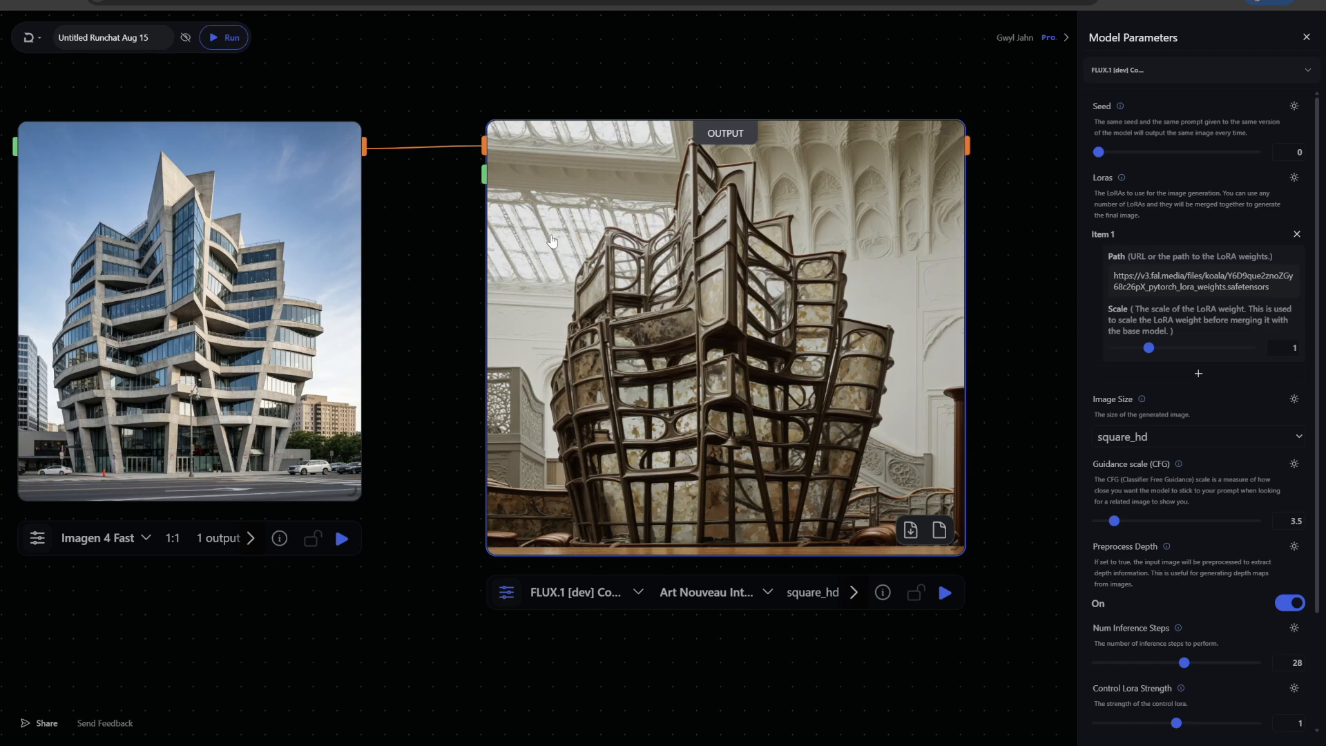
left_click_drag(963, 551, 910, 505)
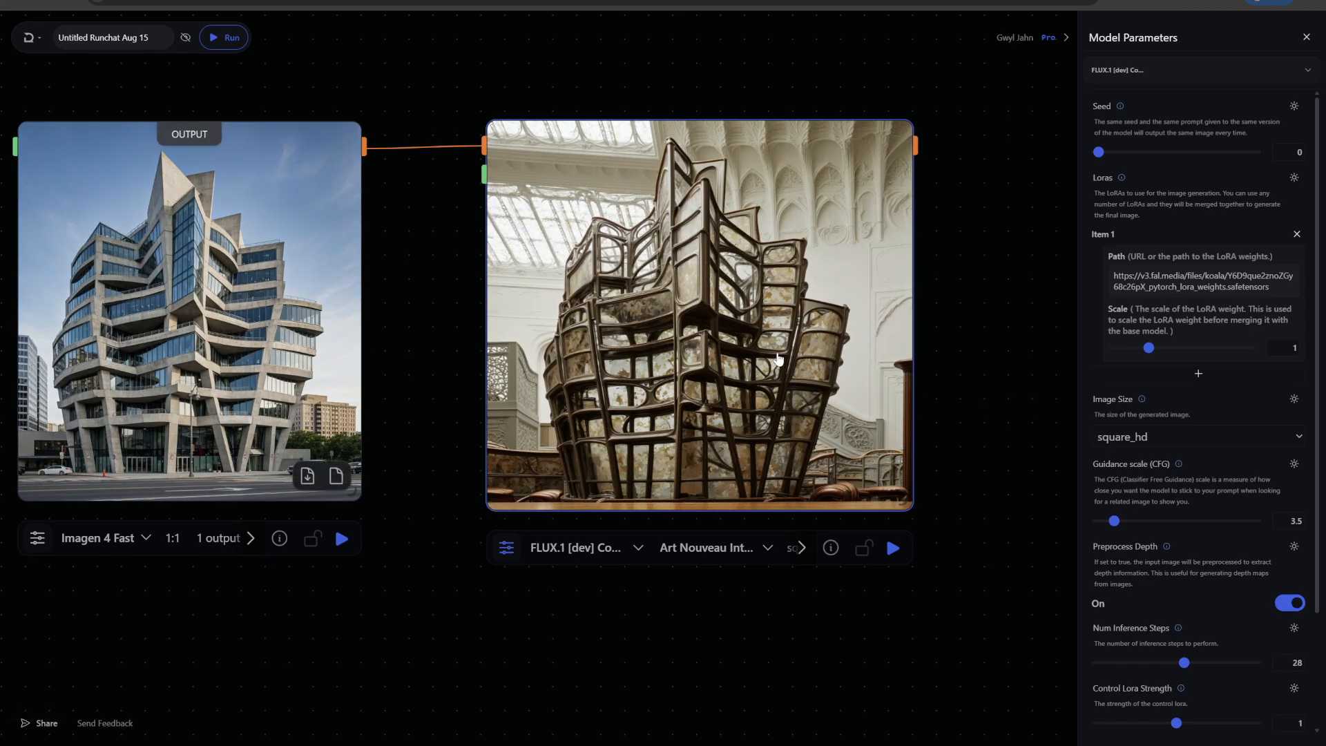
Select the Freya Jobbins (Flux) LoRA for the Control LoRA node, copying its RunchatToys trigger word
scroll(963, 311, "up", 3)
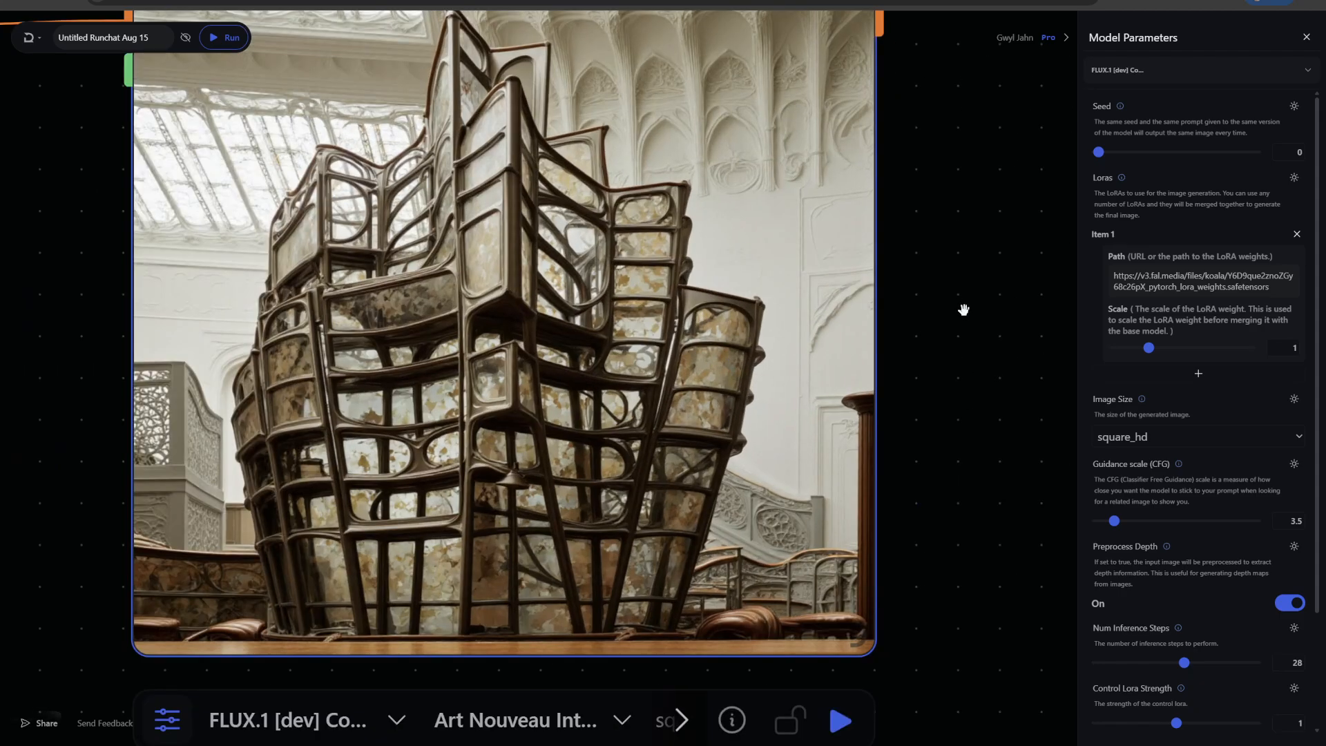
scroll(963, 309, "down", 3)
scroll(980, 283, "down", 1)
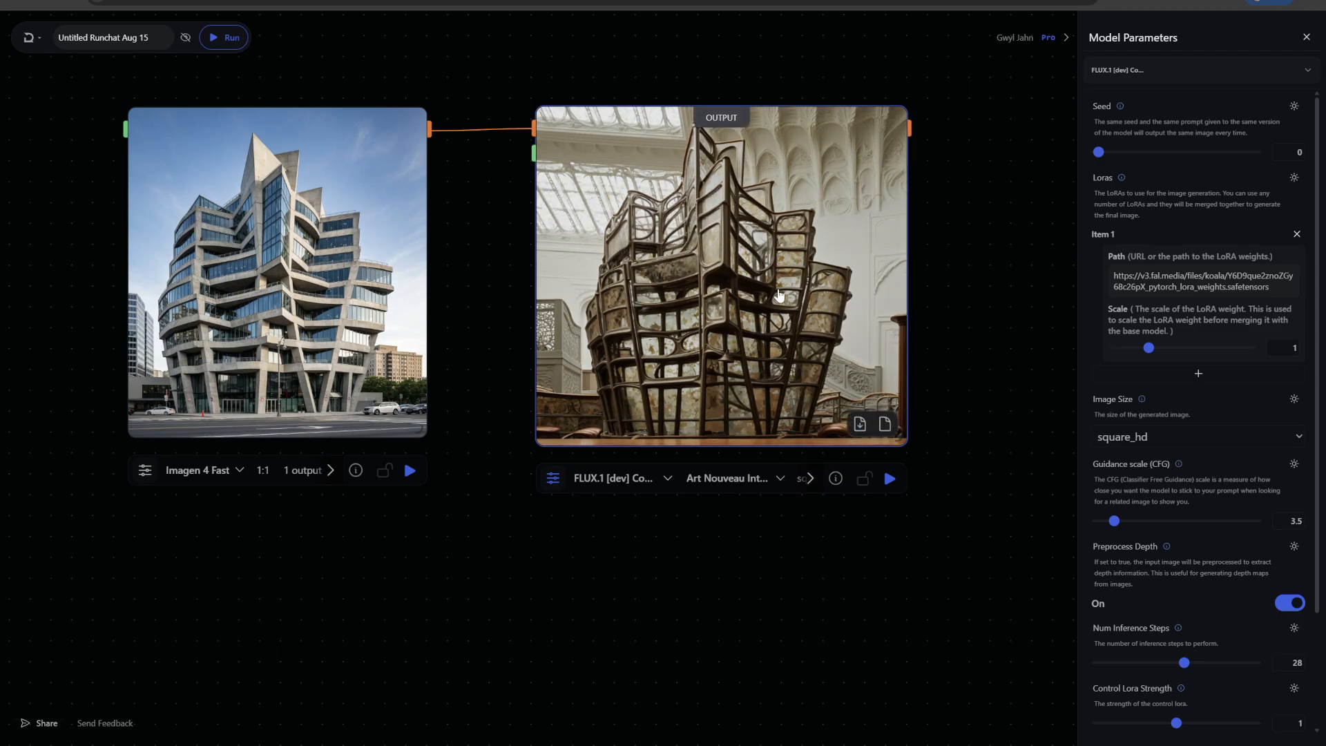
scroll(988, 261, "up", 2)
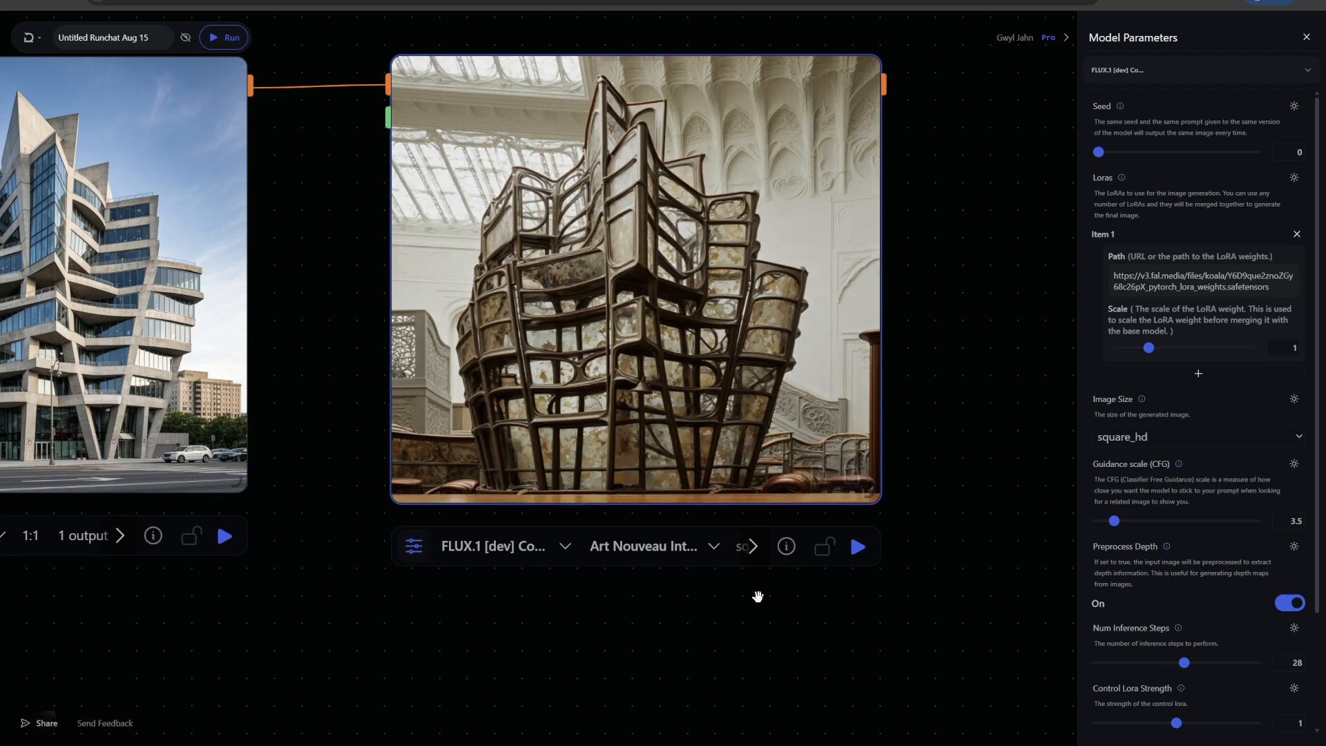
left_click_drag(654, 635, 739, 585)
left_click(721, 507)
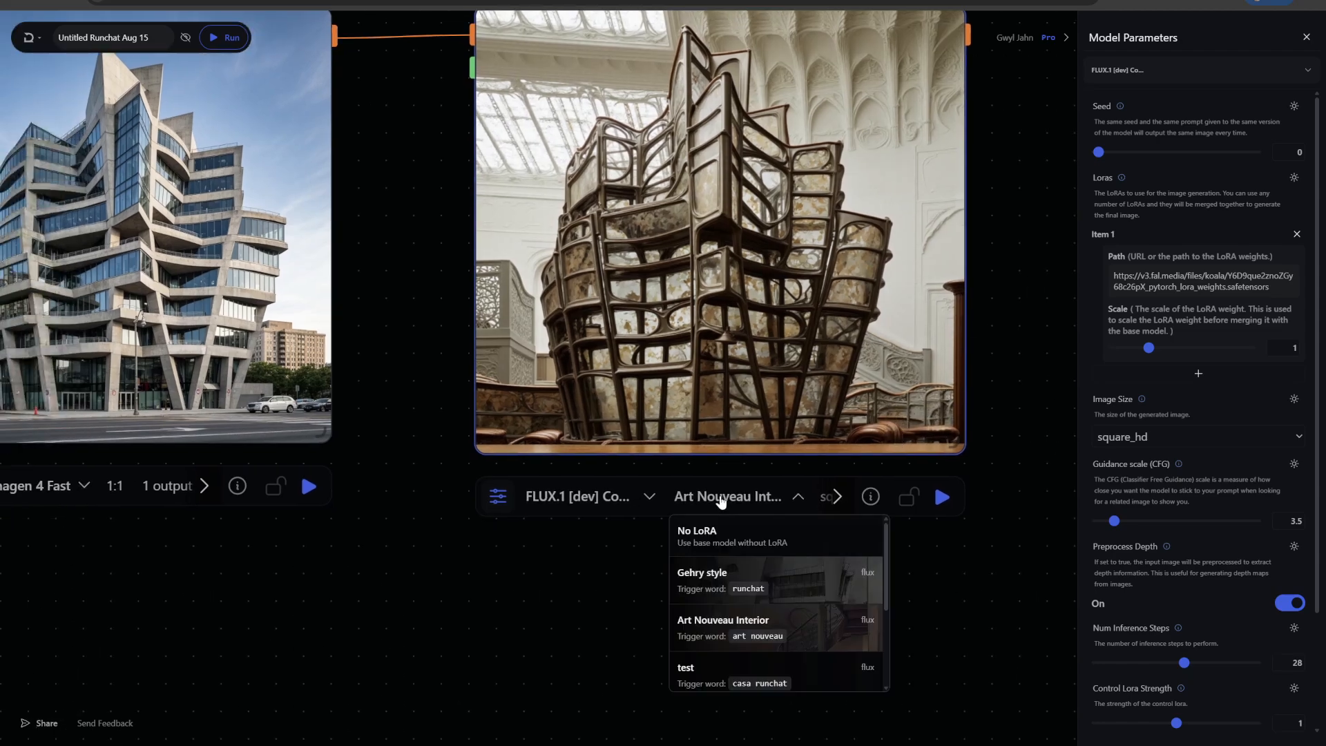
scroll(776, 614, "down", 3)
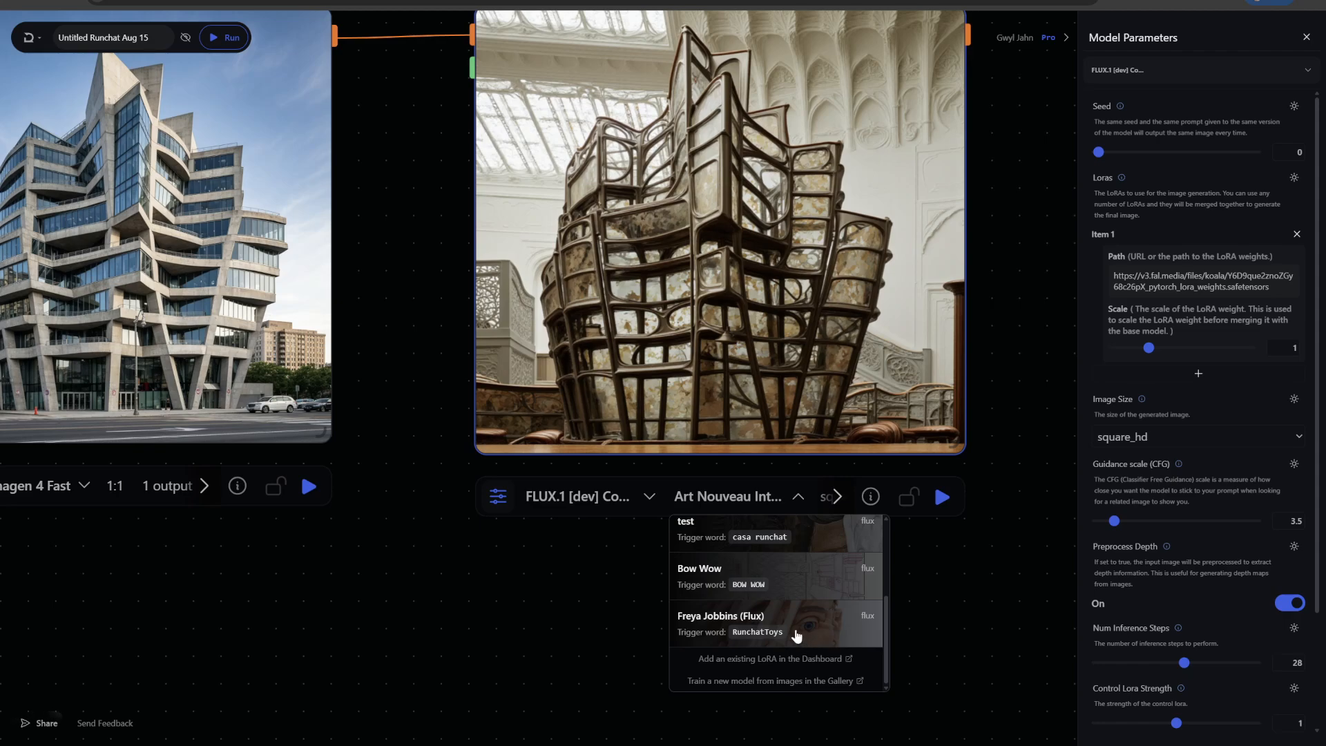
scroll(797, 635, "up", 2)
scroll(796, 635, "up", 1)
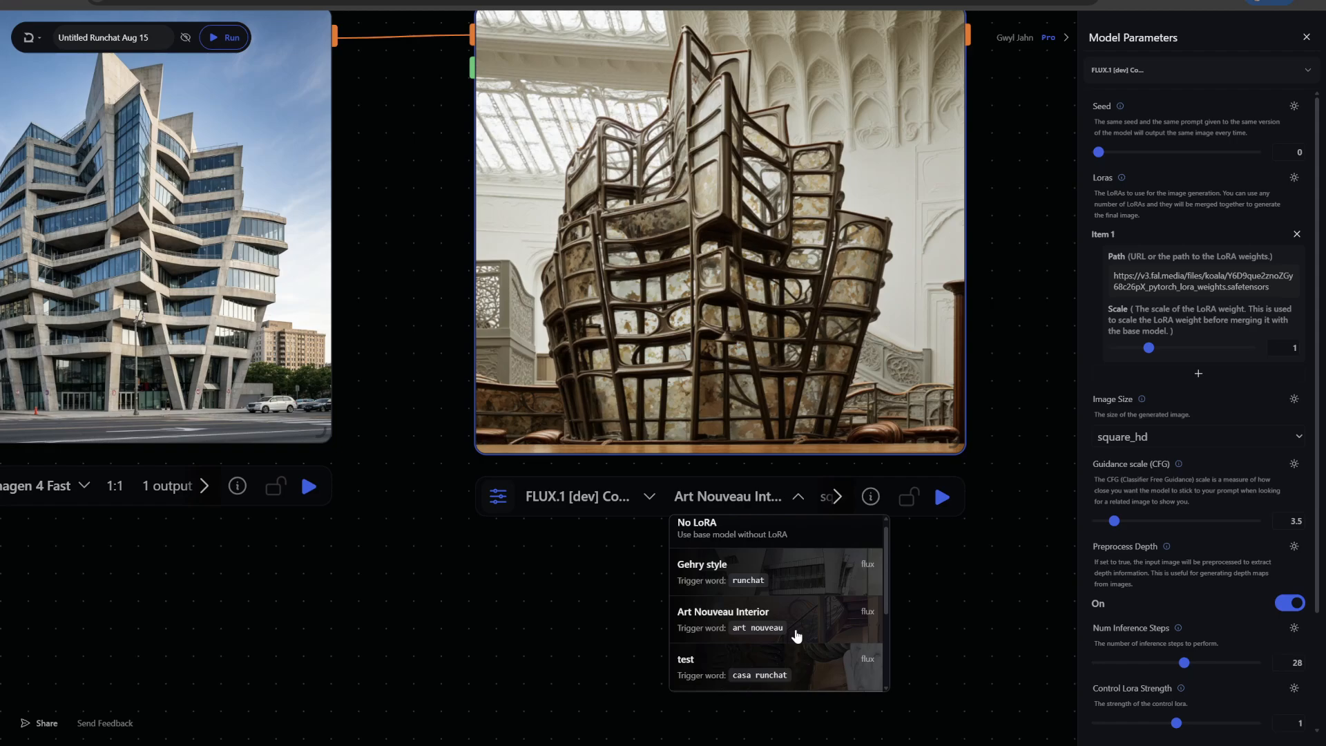
scroll(796, 635, "down", 3)
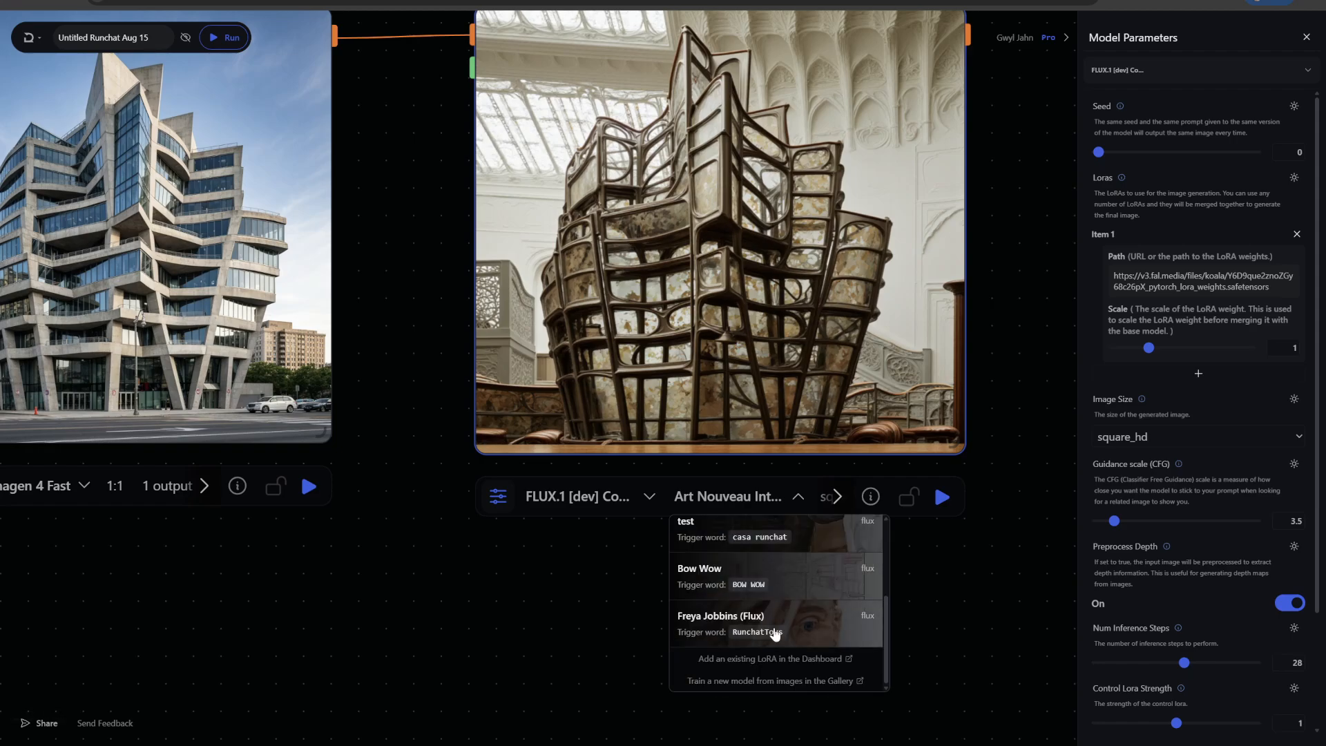
left_click(812, 627)
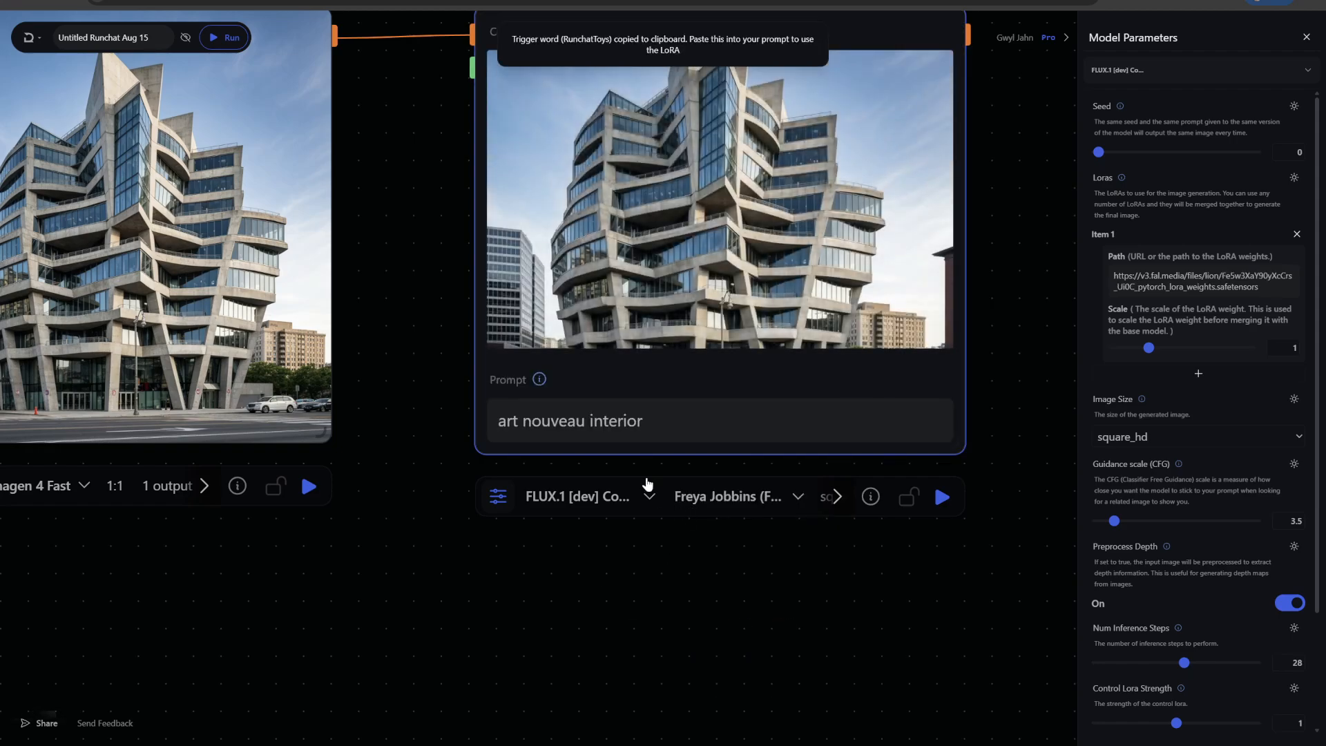
Replace the prompt with 'RunchatToys building exterior' and run the Control LoRA node
triple_click(583, 424)
key("ctrl+v")
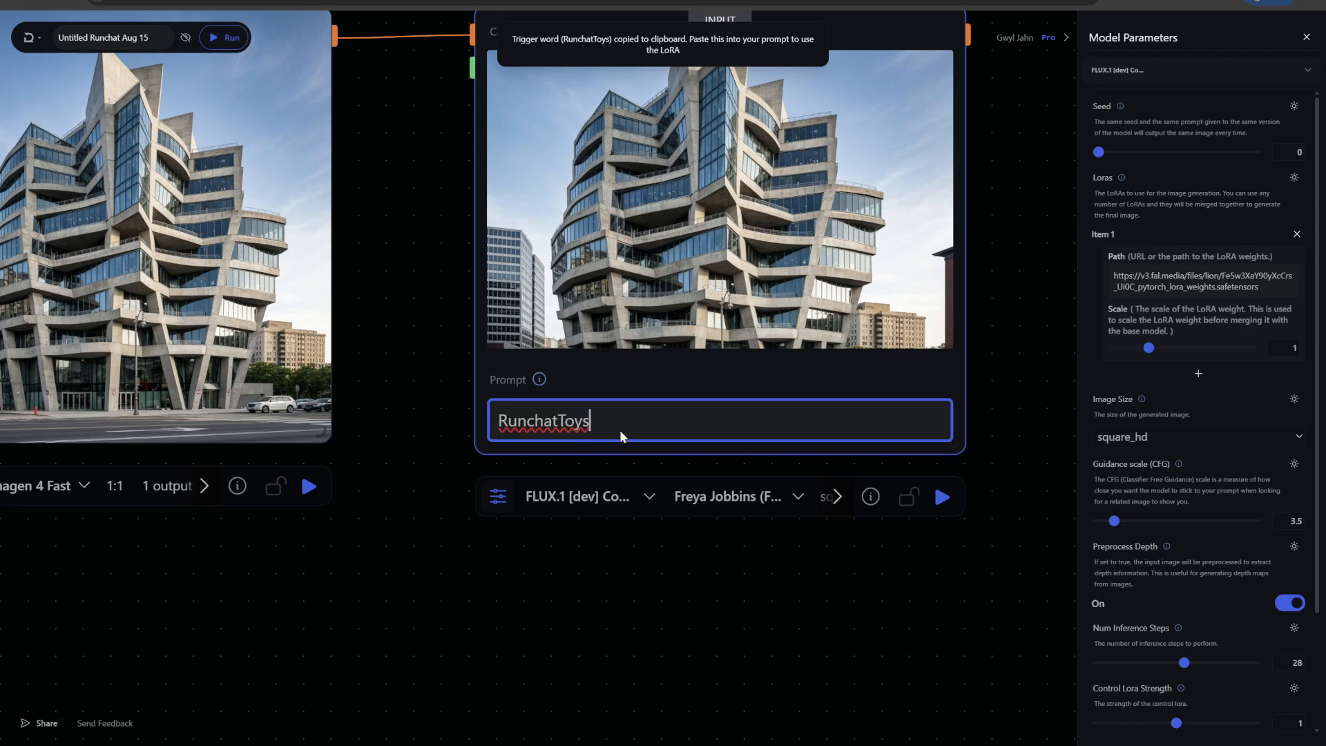
type("bu")
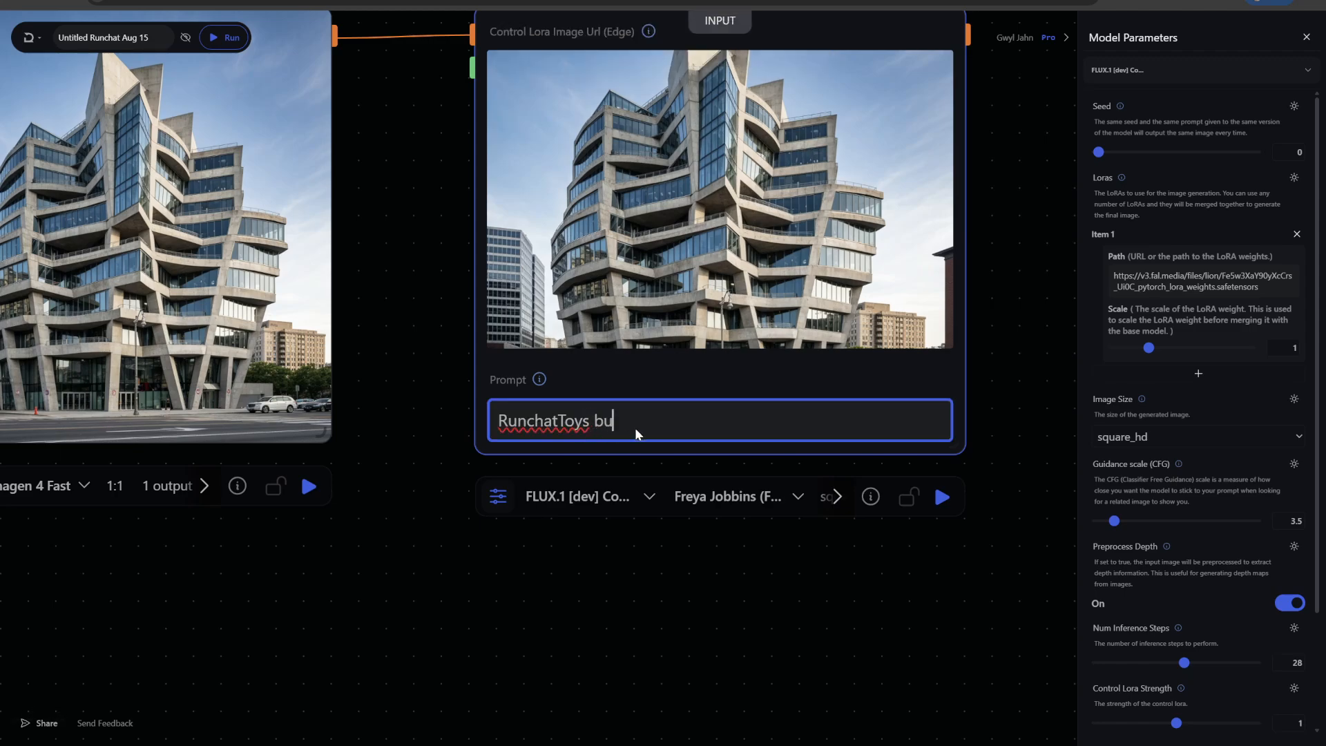
type("ilding exterior")
left_click(942, 496)
Trim the prompt to just 'RunchatToys' and run the Control LoRA node again
scroll(1000, 531, "down", 2)
left_click_drag(1006, 386, 950, 386)
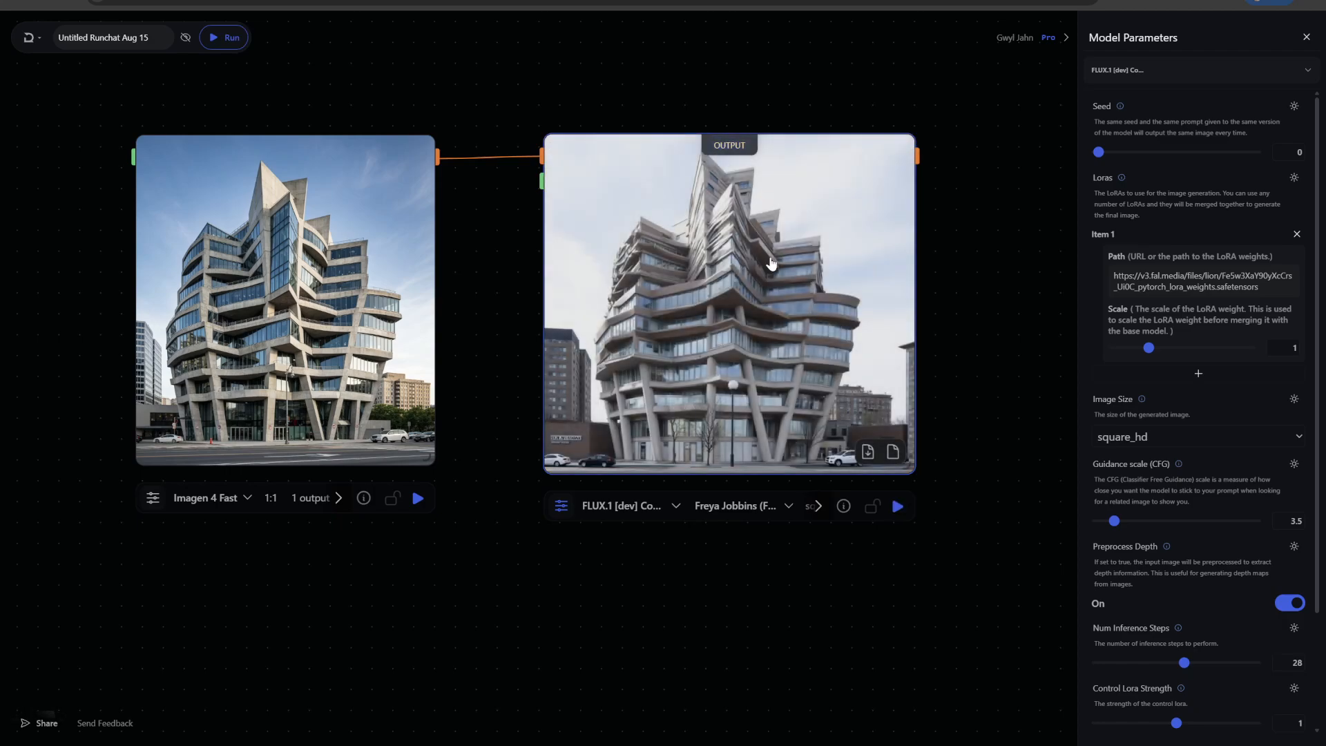
scroll(960, 372, "up", 3)
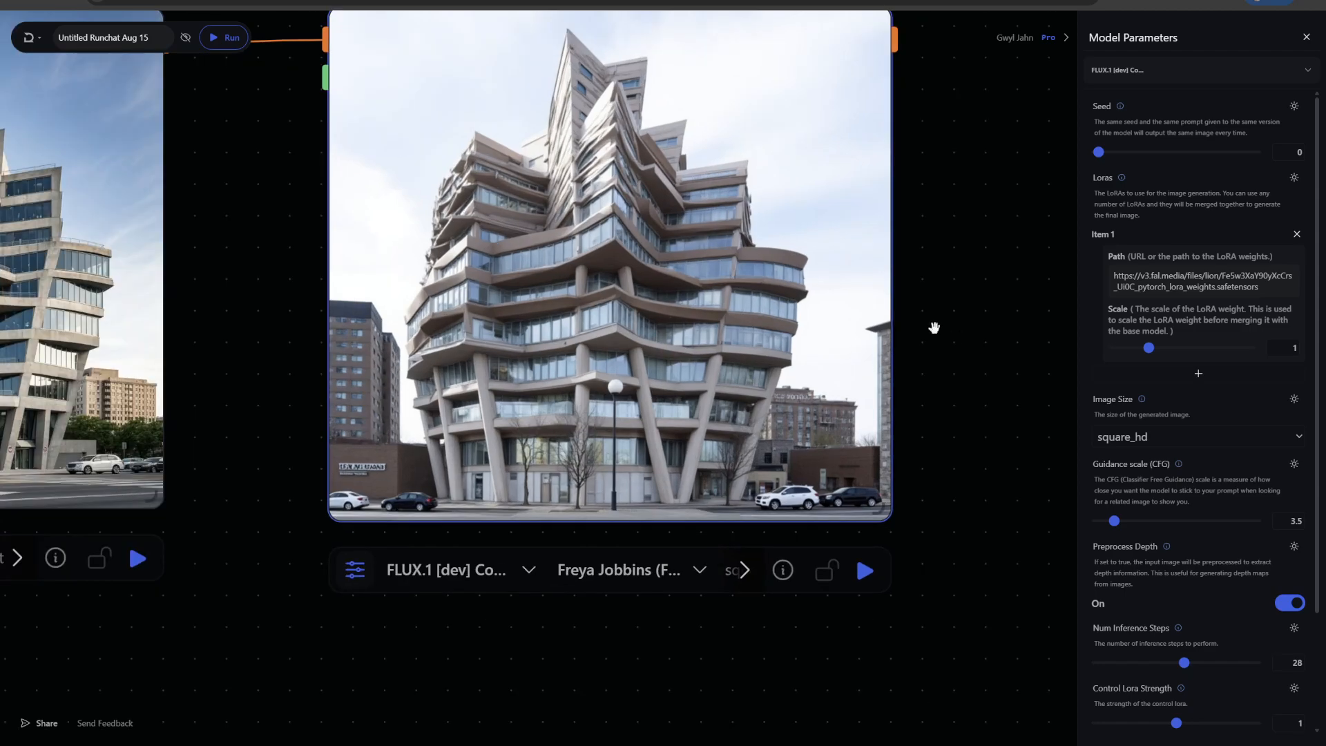
scroll(933, 328, "down", 1)
left_click(647, 67)
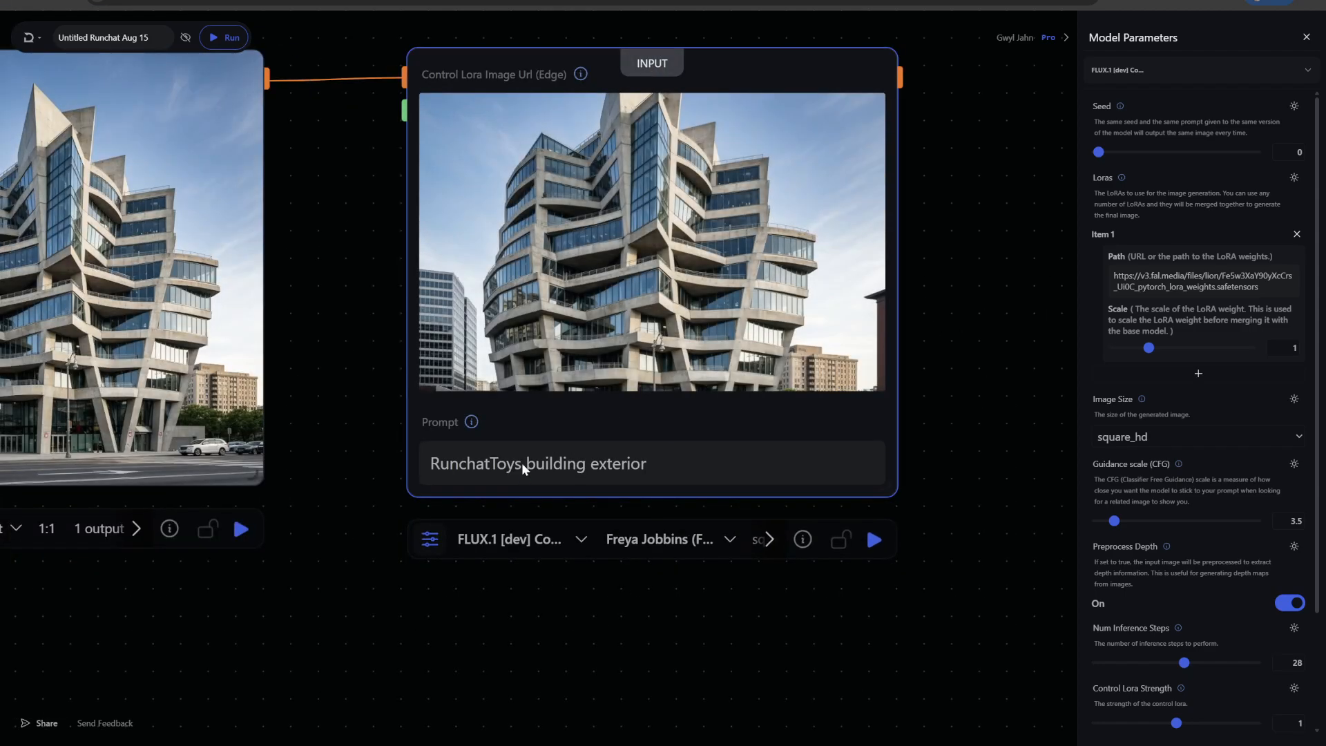
left_click_drag(521, 463, 776, 469)
key("BackSpace")
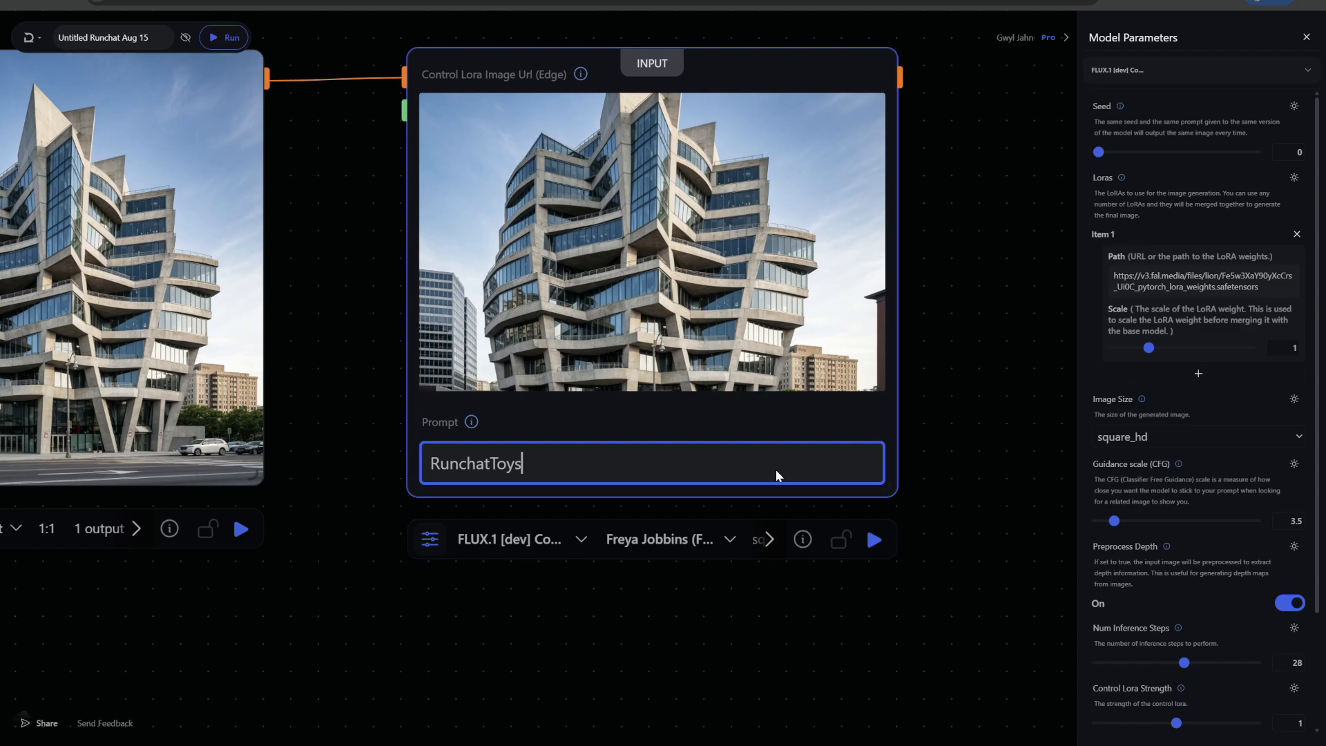
left_click(874, 539)
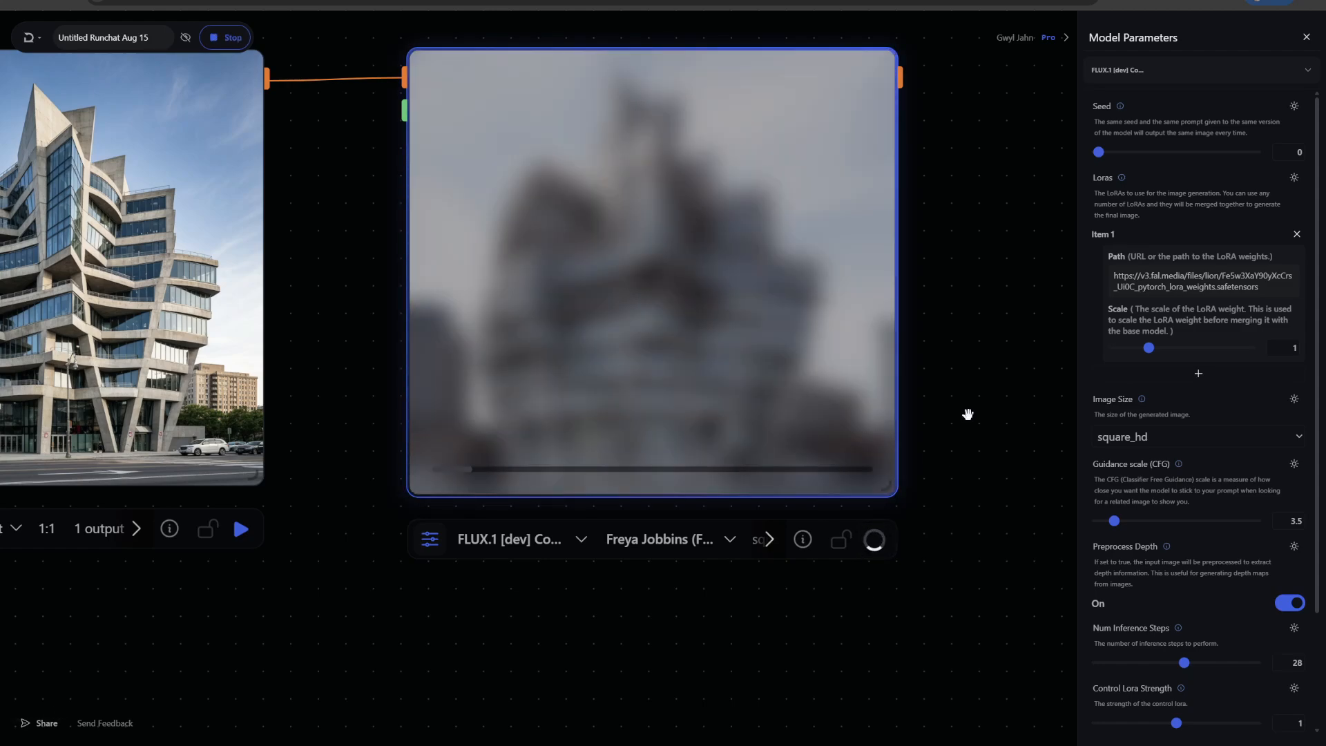
Zoom in to examine the new Control LoRA output image
scroll(967, 413, "down", 1)
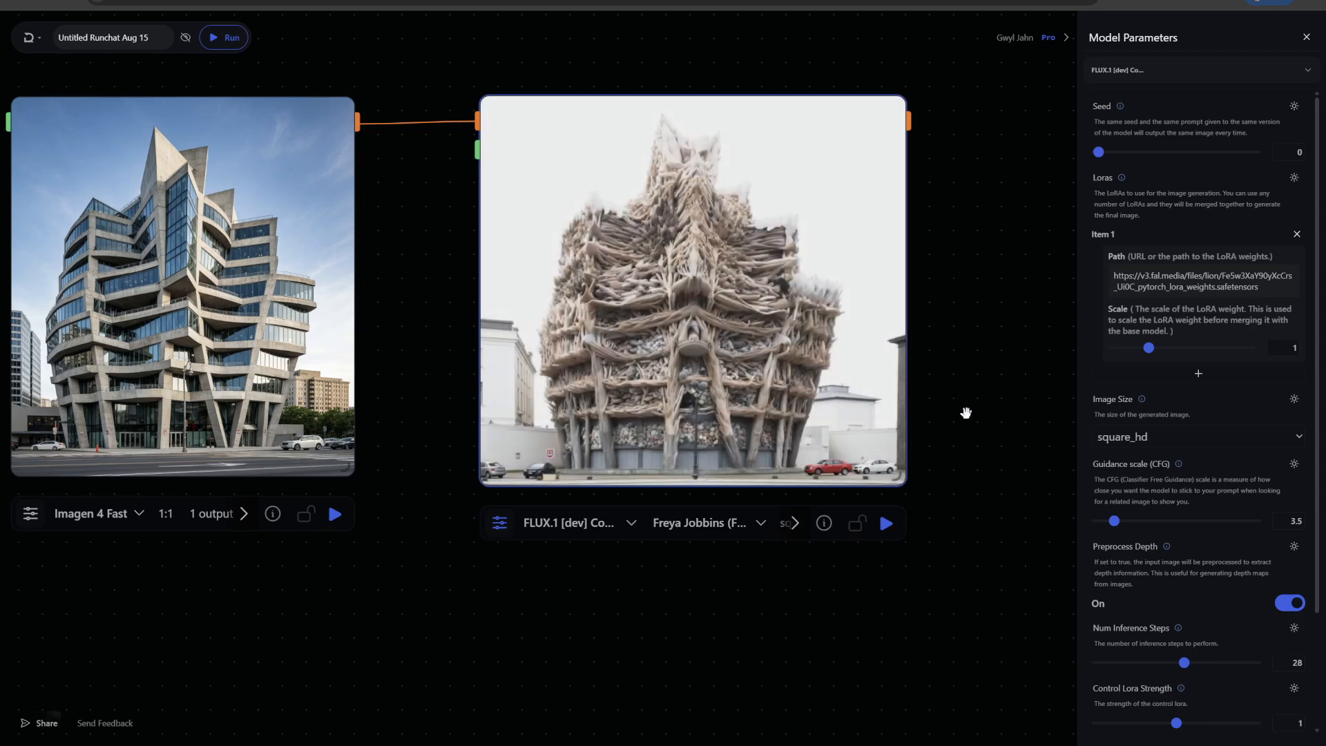
scroll(955, 302, "up", 3)
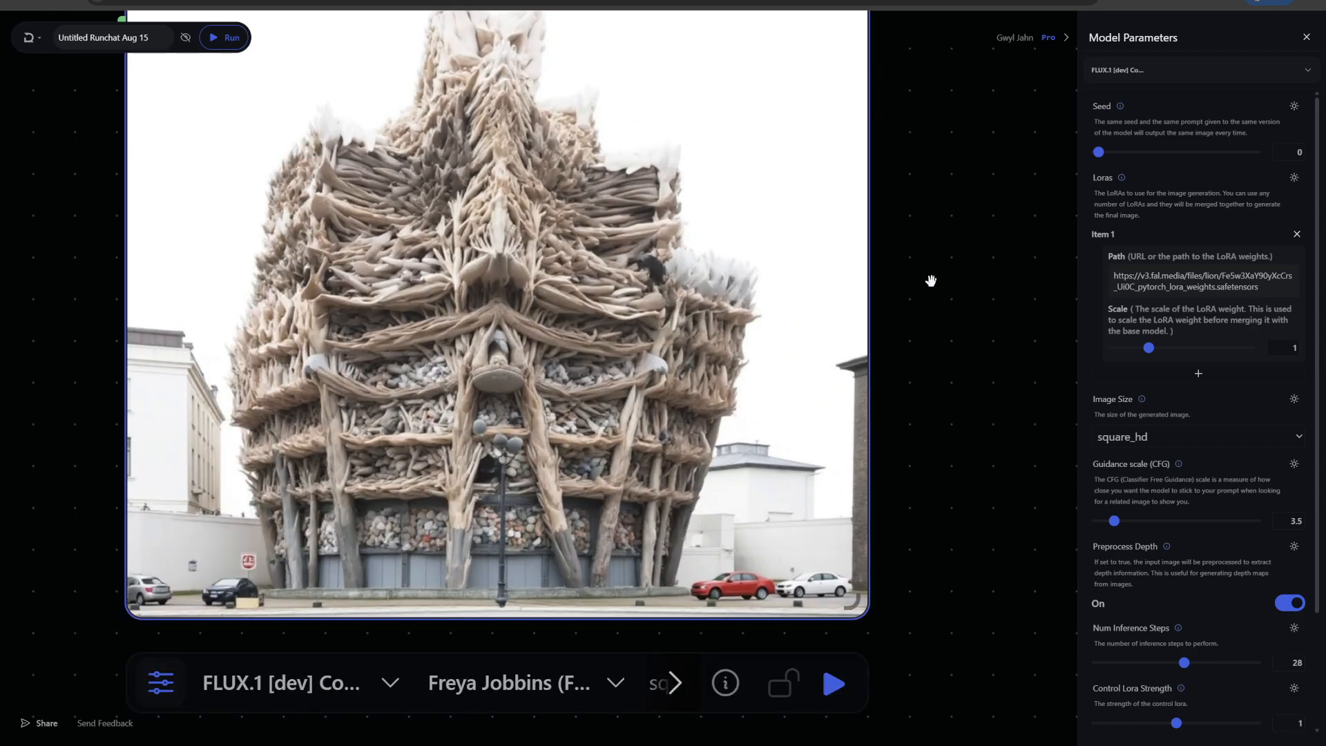
scroll(930, 281, "up", 2)
left_click_drag(926, 278, 1055, 256)
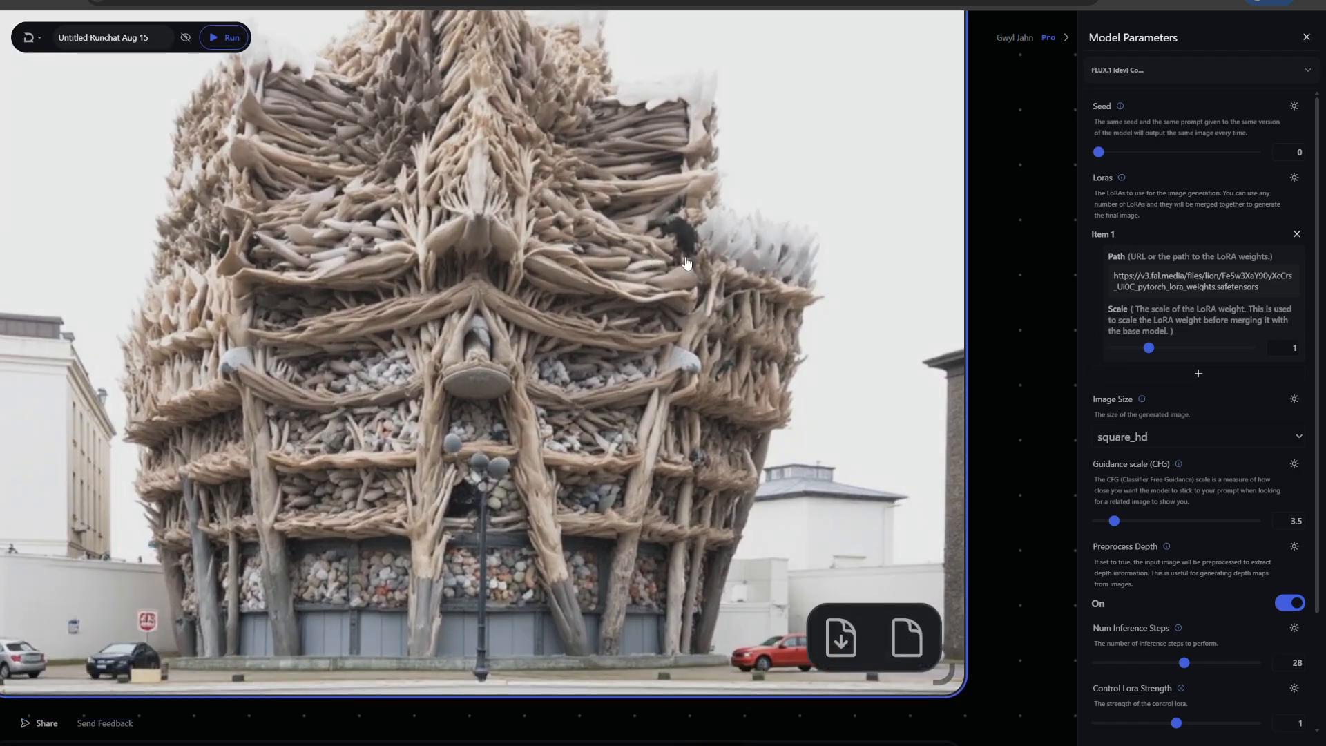
scroll(1017, 238, "down", 2)
scroll(1017, 238, "down", 3)
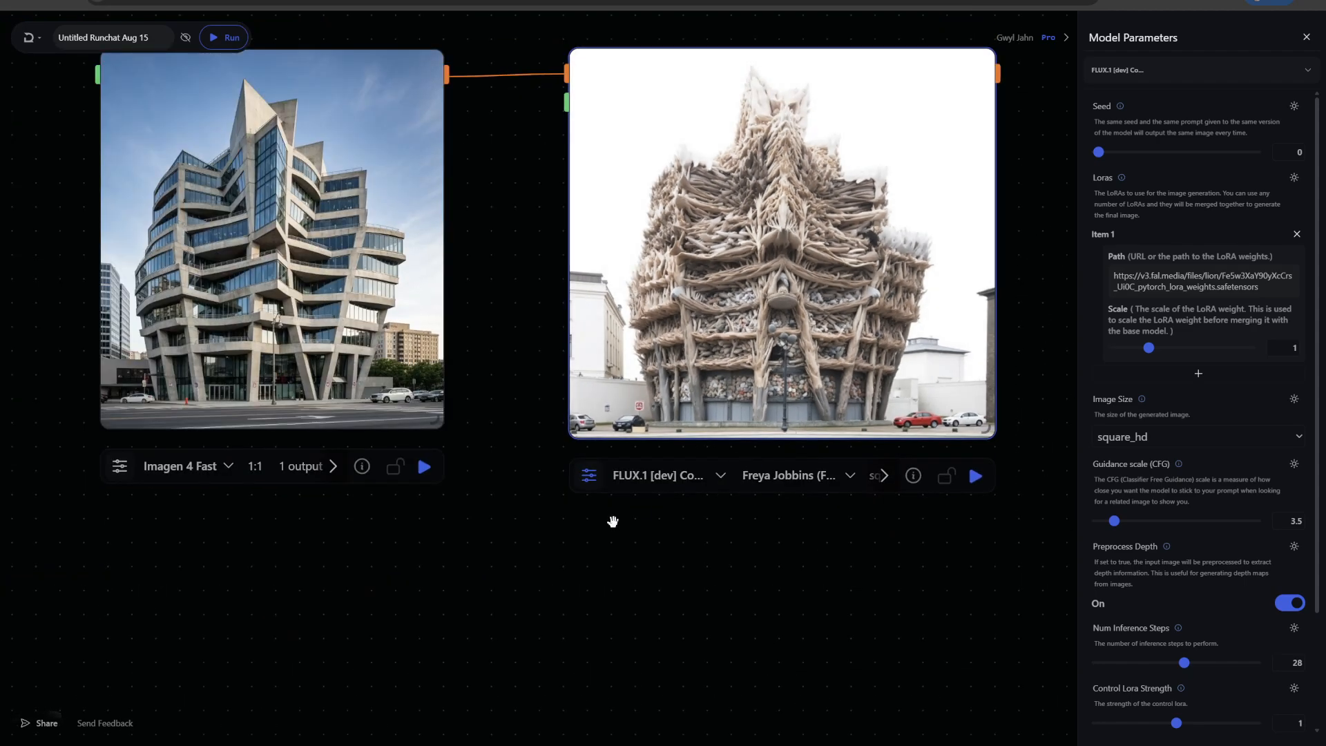
left_click_drag(706, 542, 628, 549)
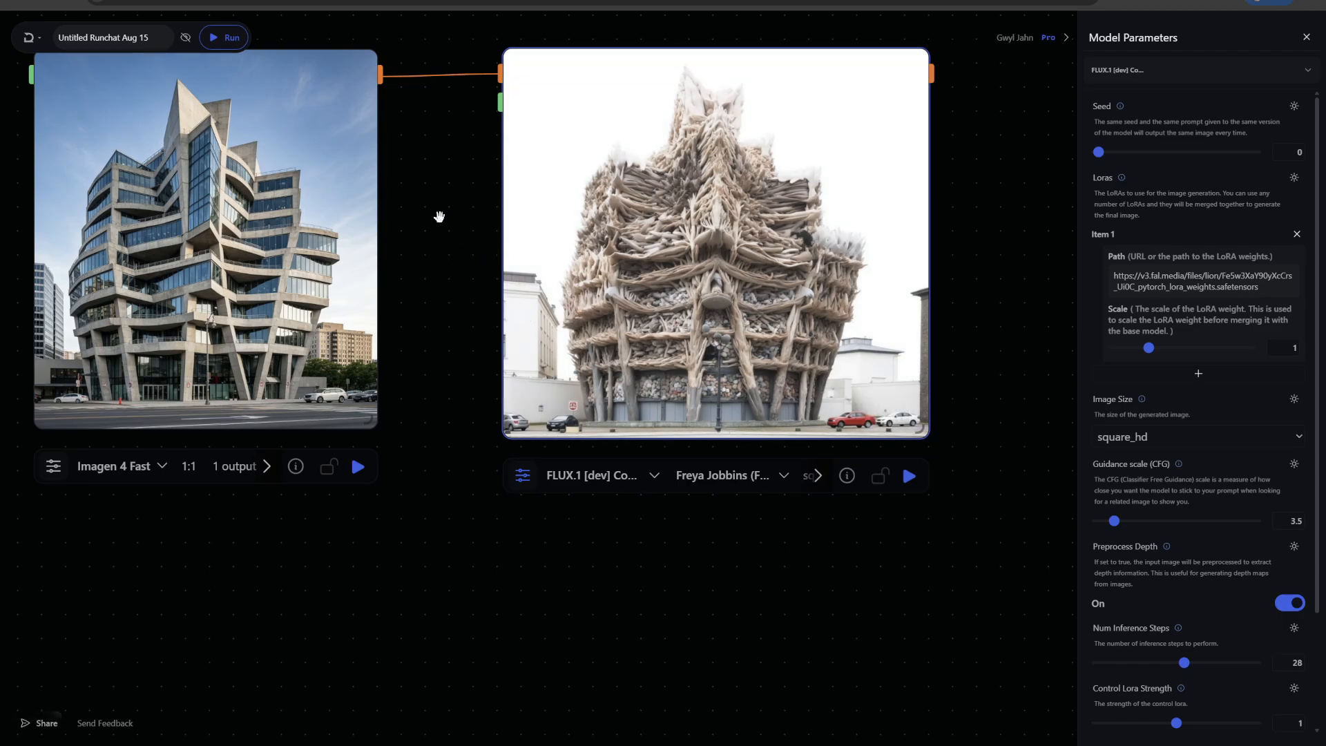
scroll(437, 216, "down", 1)
left_click_drag(438, 216, 515, 221)
Select the Imagen 4 Fast node and compare its image with the Control LoRA output
left_click(291, 224)
left_click_drag(346, 224, 288, 223)
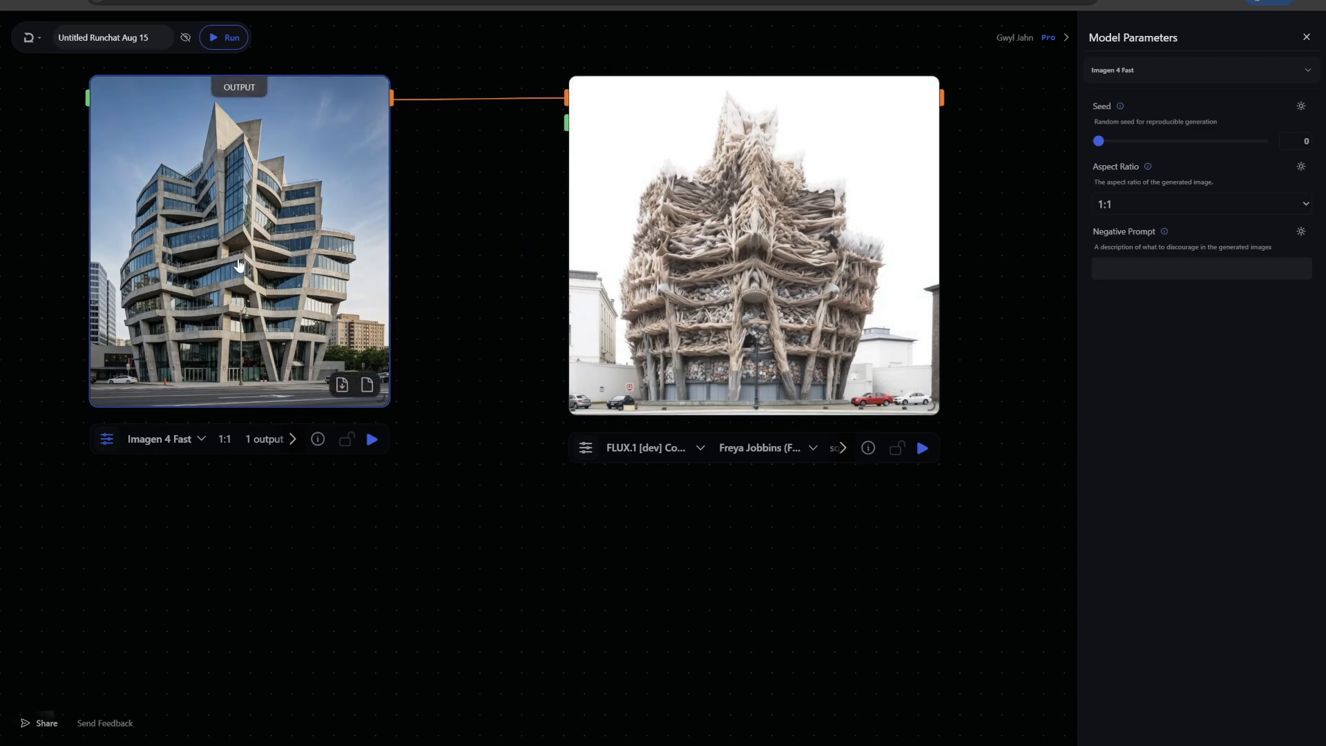
left_click_drag(249, 281, 354, 284)
scroll(663, 488, "up", 5)
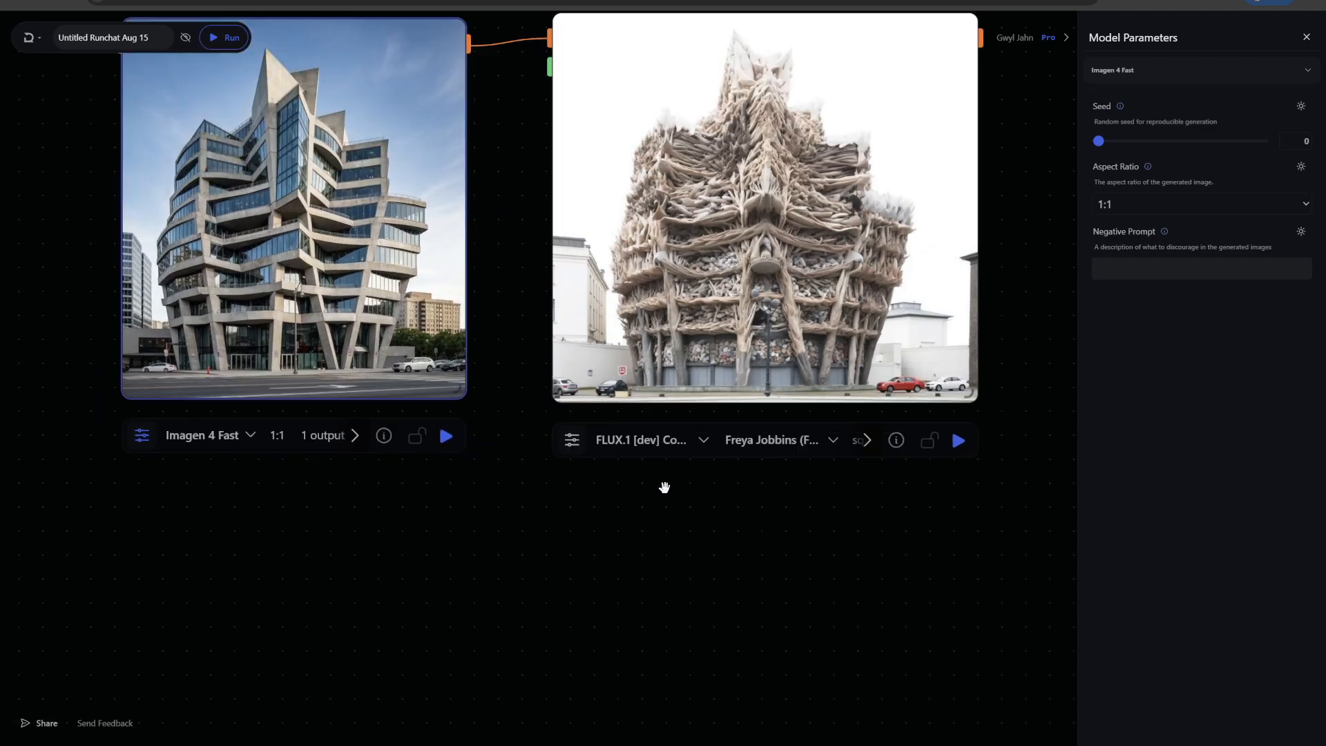
left_click_drag(714, 570, 714, 621)
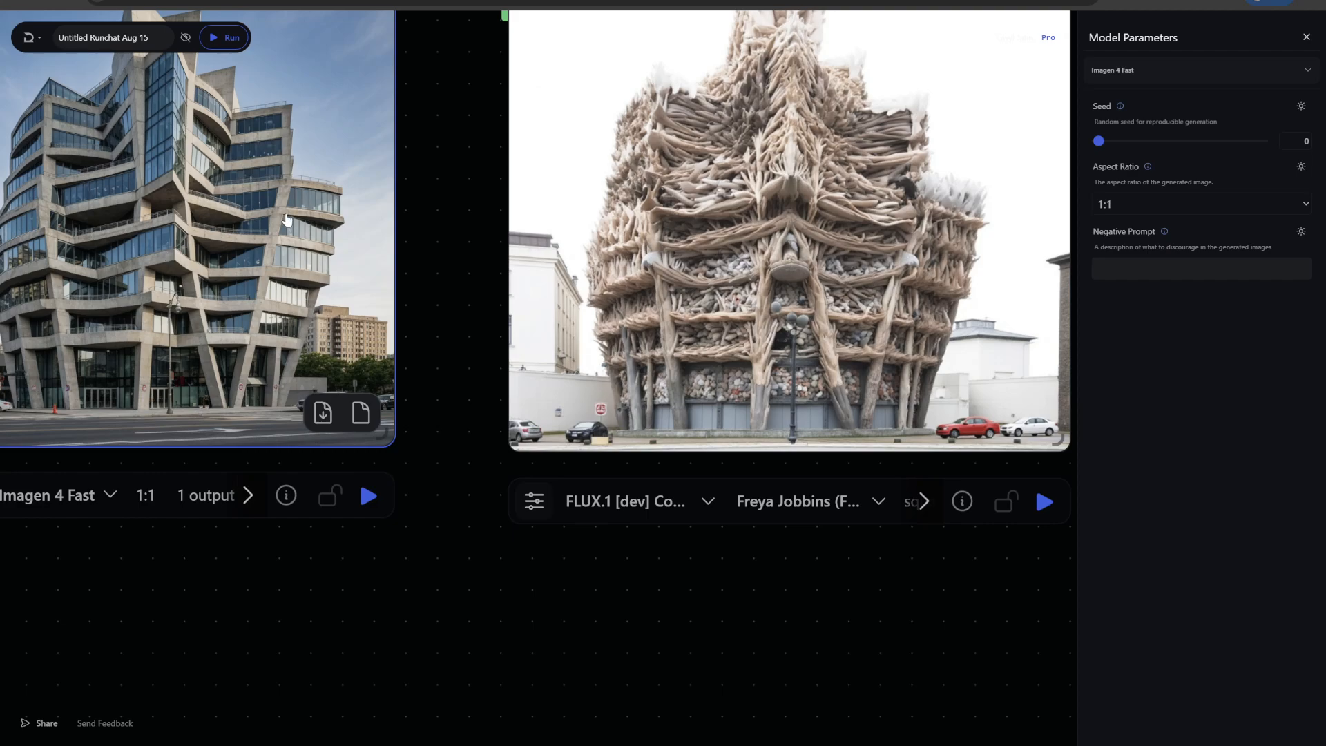
Reselect the Freya Jobbins LoRA on the Control LoRA node, starting a new generation
scroll(439, 208, "up", 5)
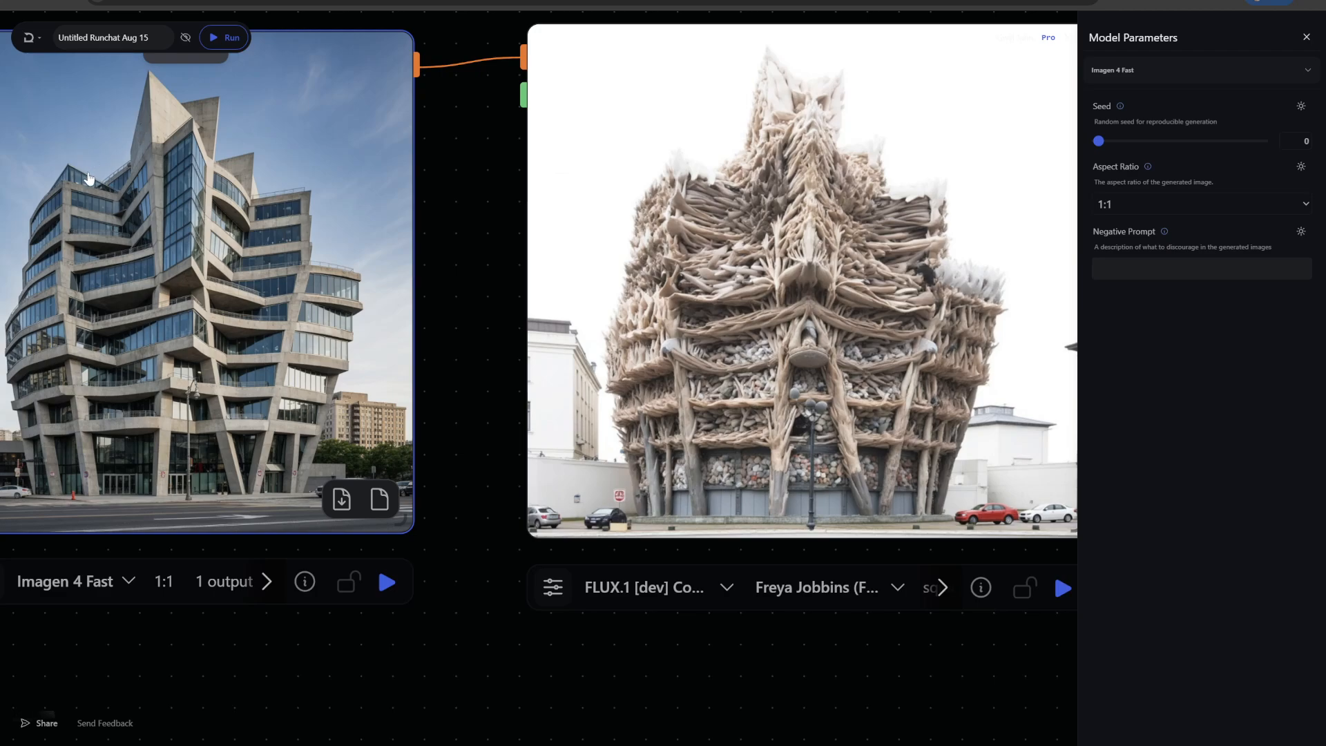
scroll(579, 319, "down", 3)
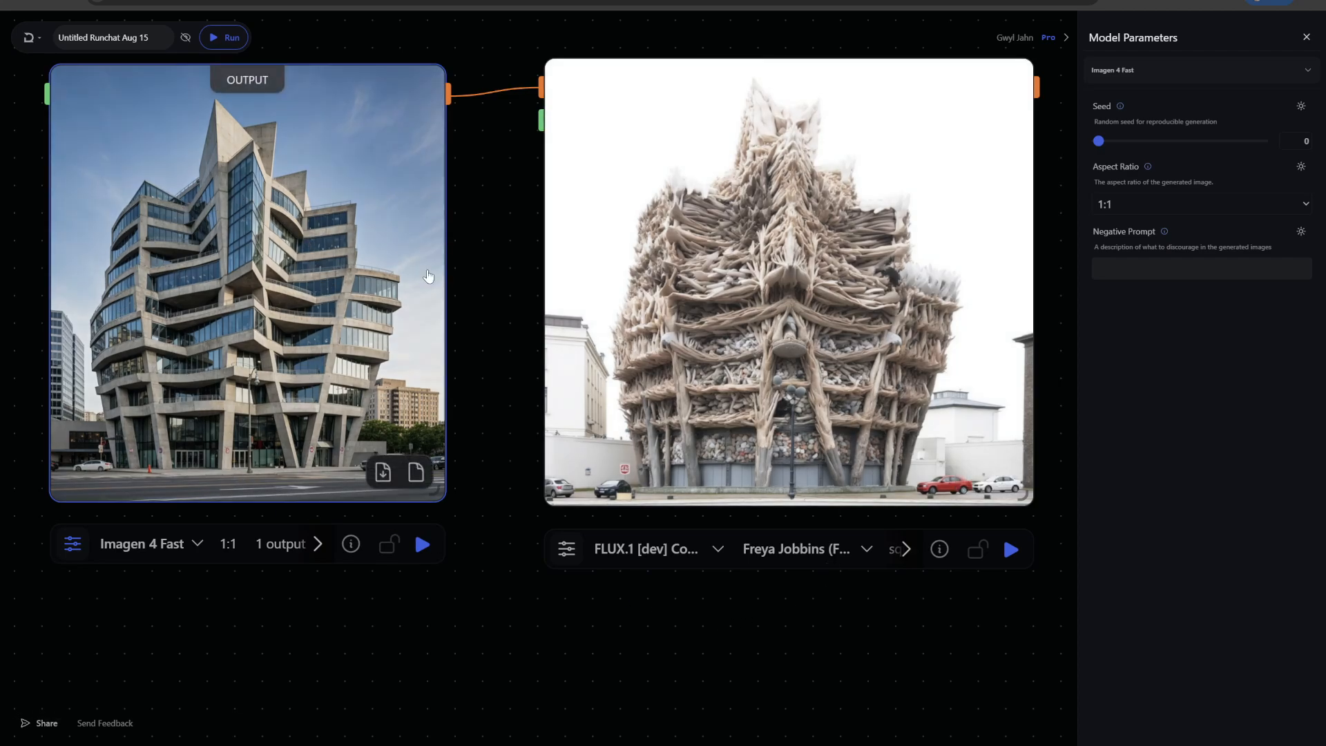
scroll(503, 201, "down", 2)
scroll(552, 346, "right", 2)
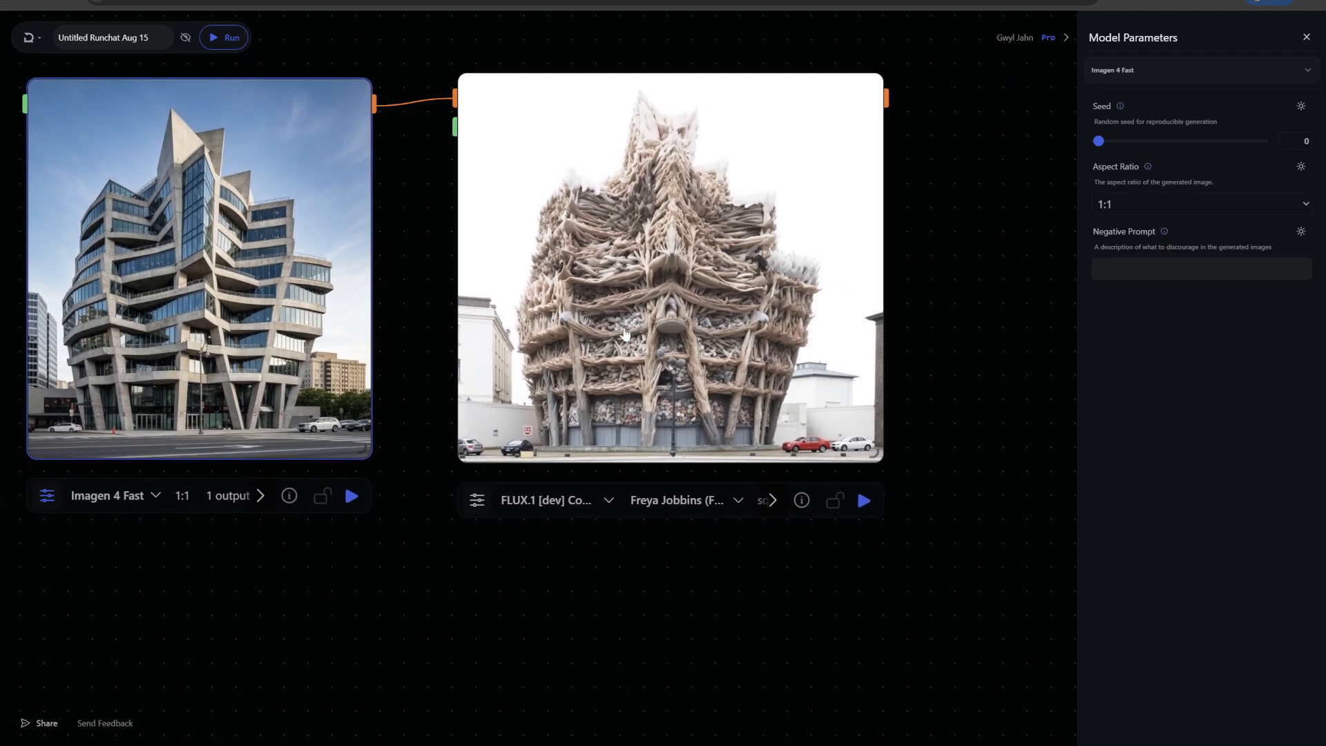
left_click(532, 502)
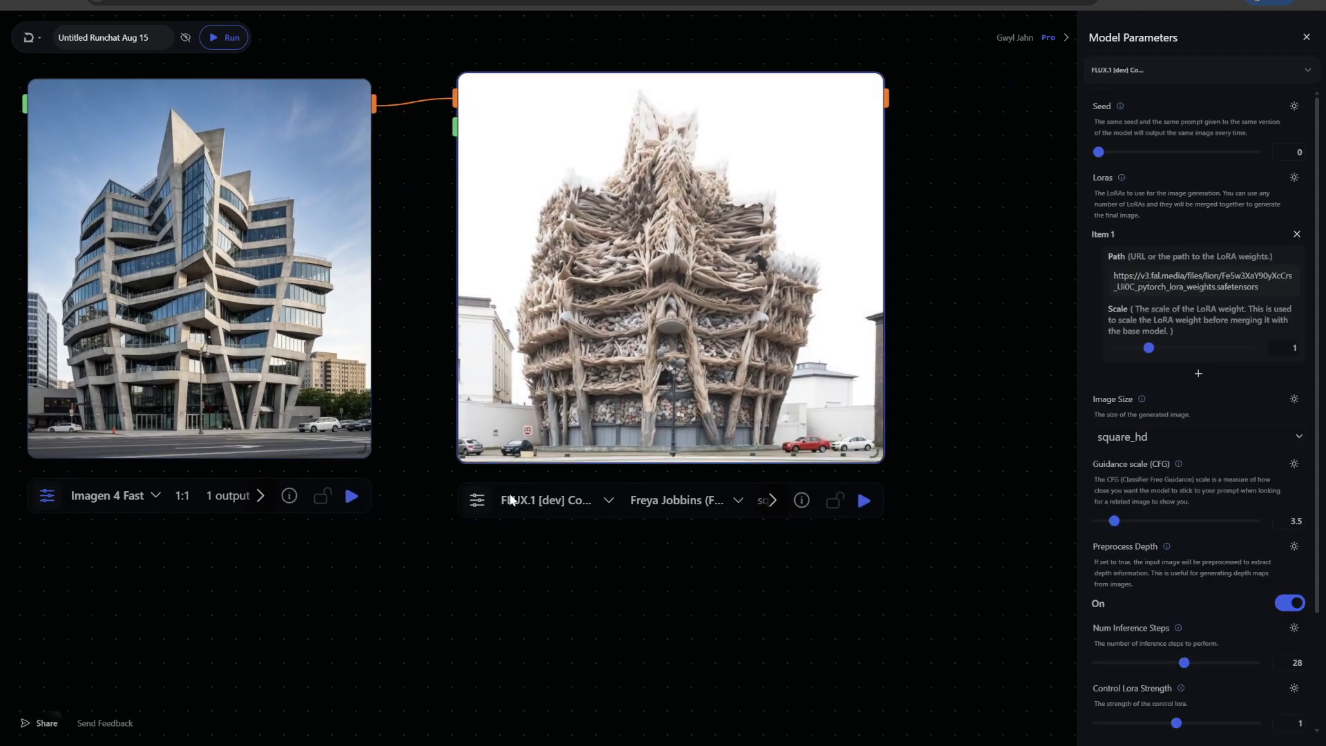
left_click(538, 601)
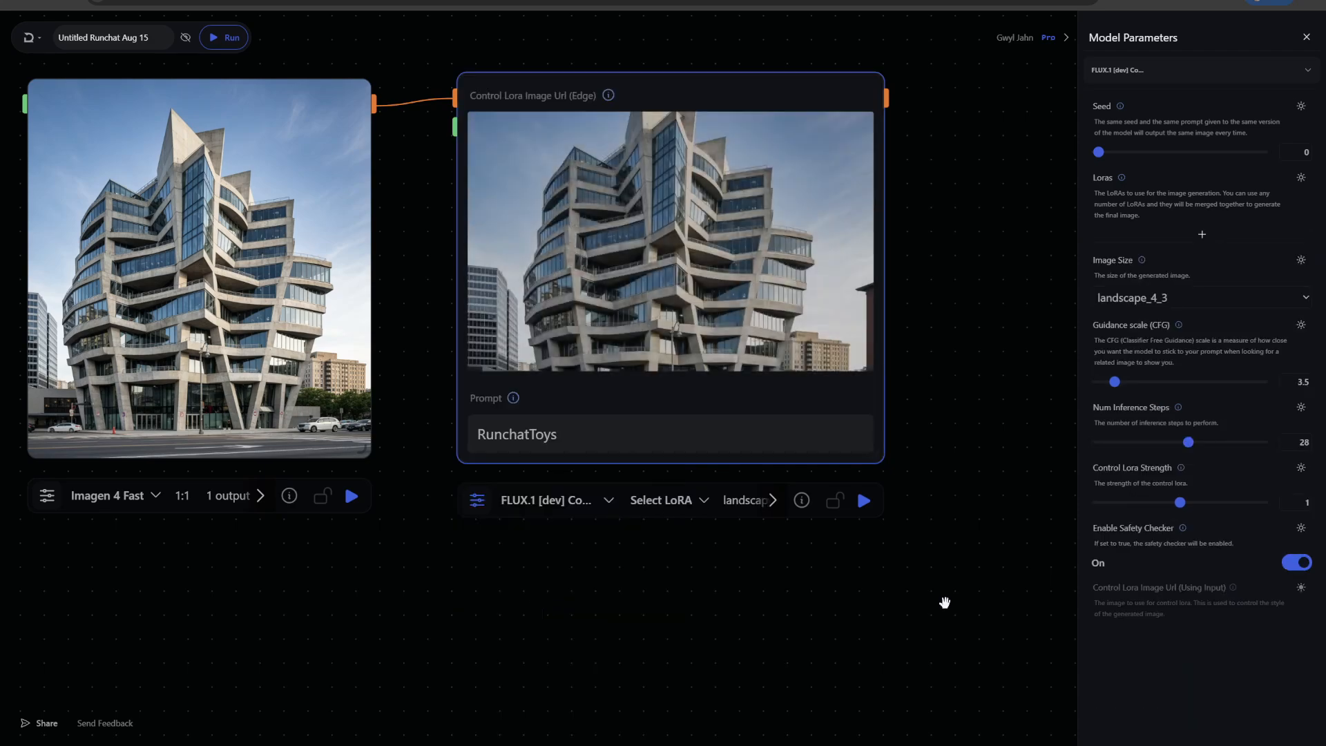
left_click(661, 500)
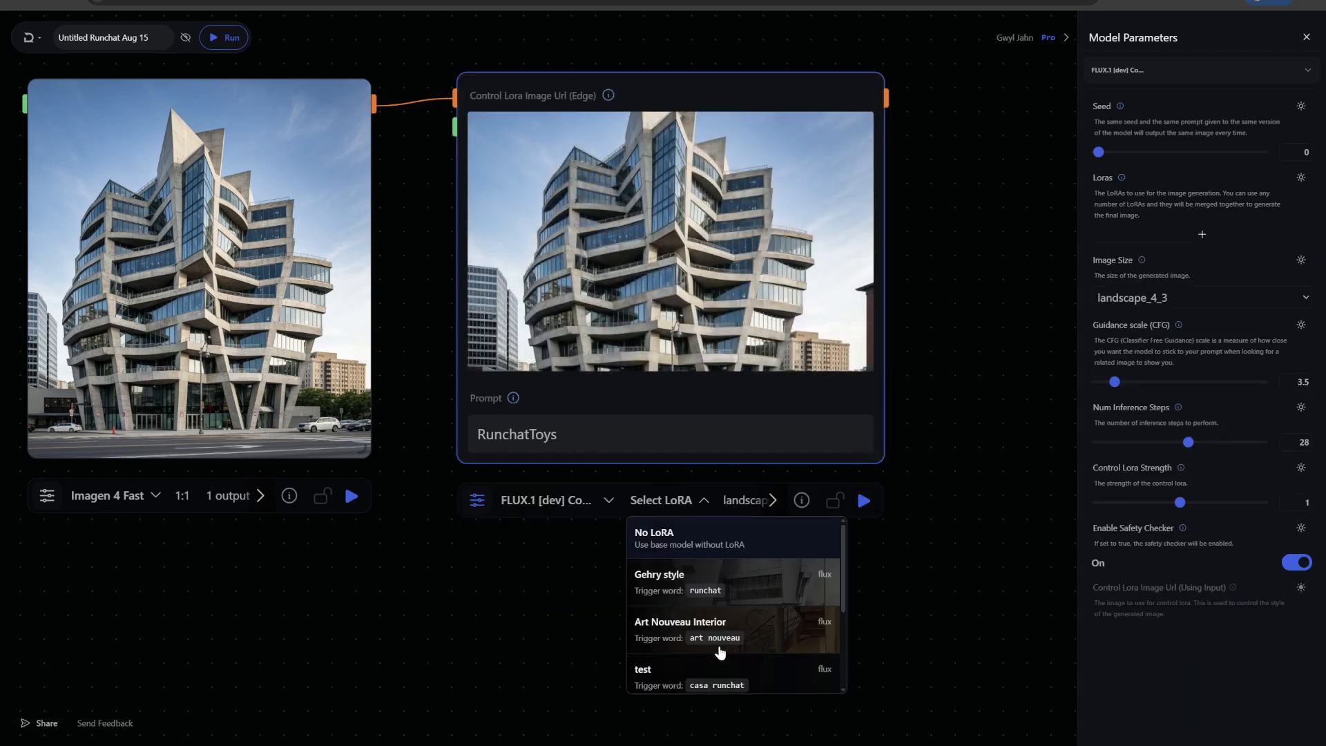
scroll(684, 670, "down", 3)
left_click(675, 636)
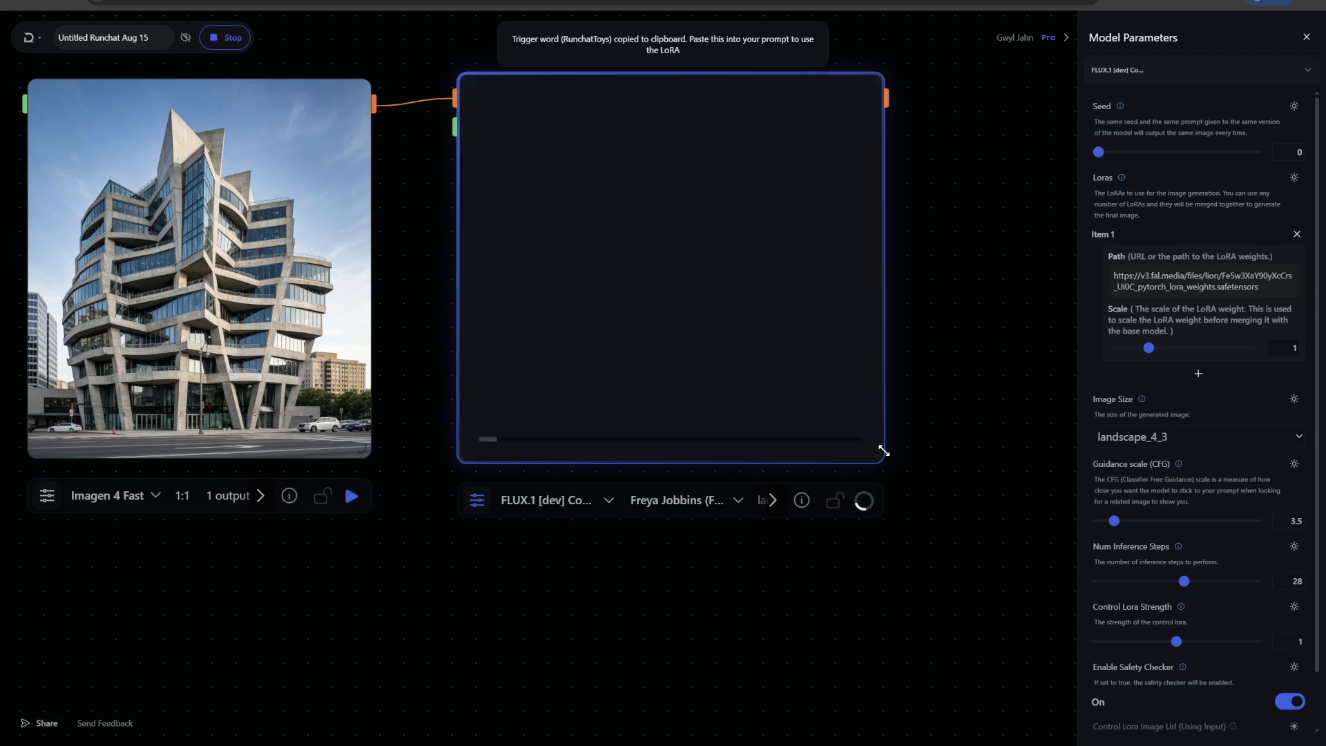
Set the Control LoRA node's image size to square_hd and run the node again
left_click(790, 503)
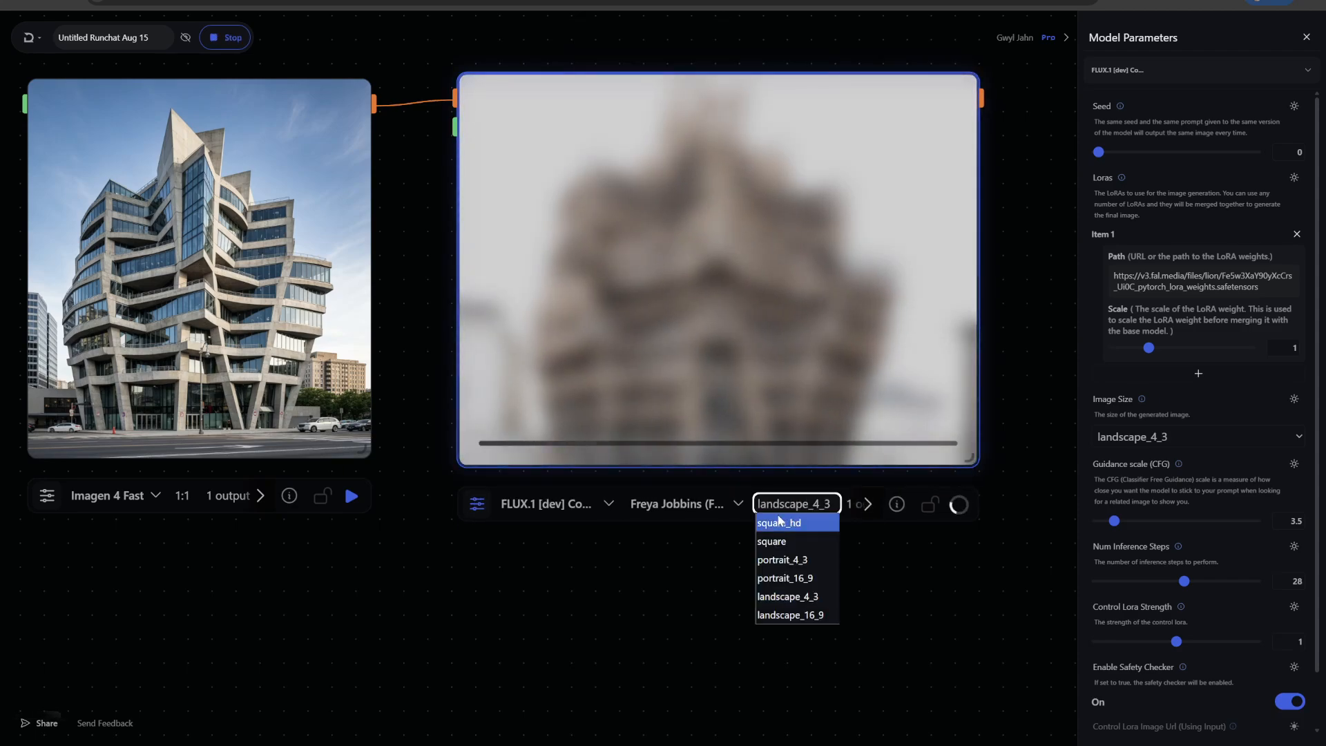
left_click(589, 576)
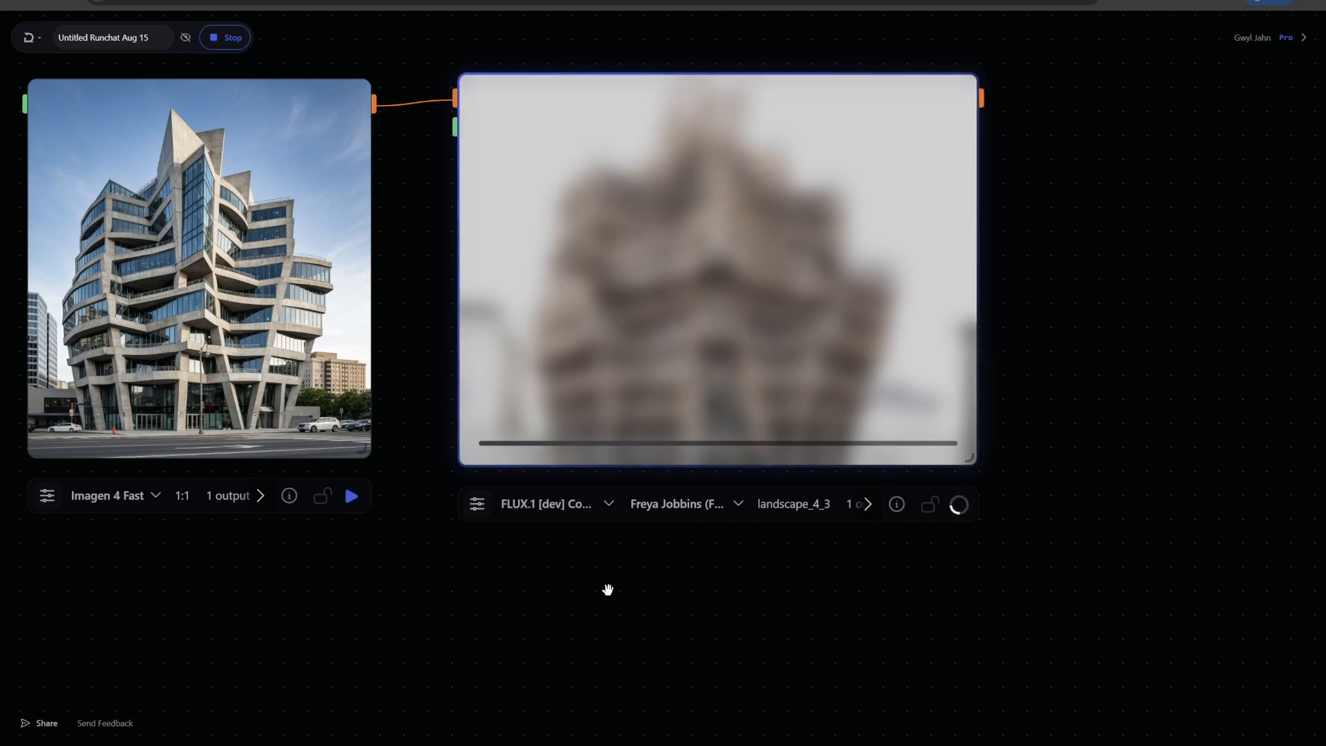
left_click(477, 503)
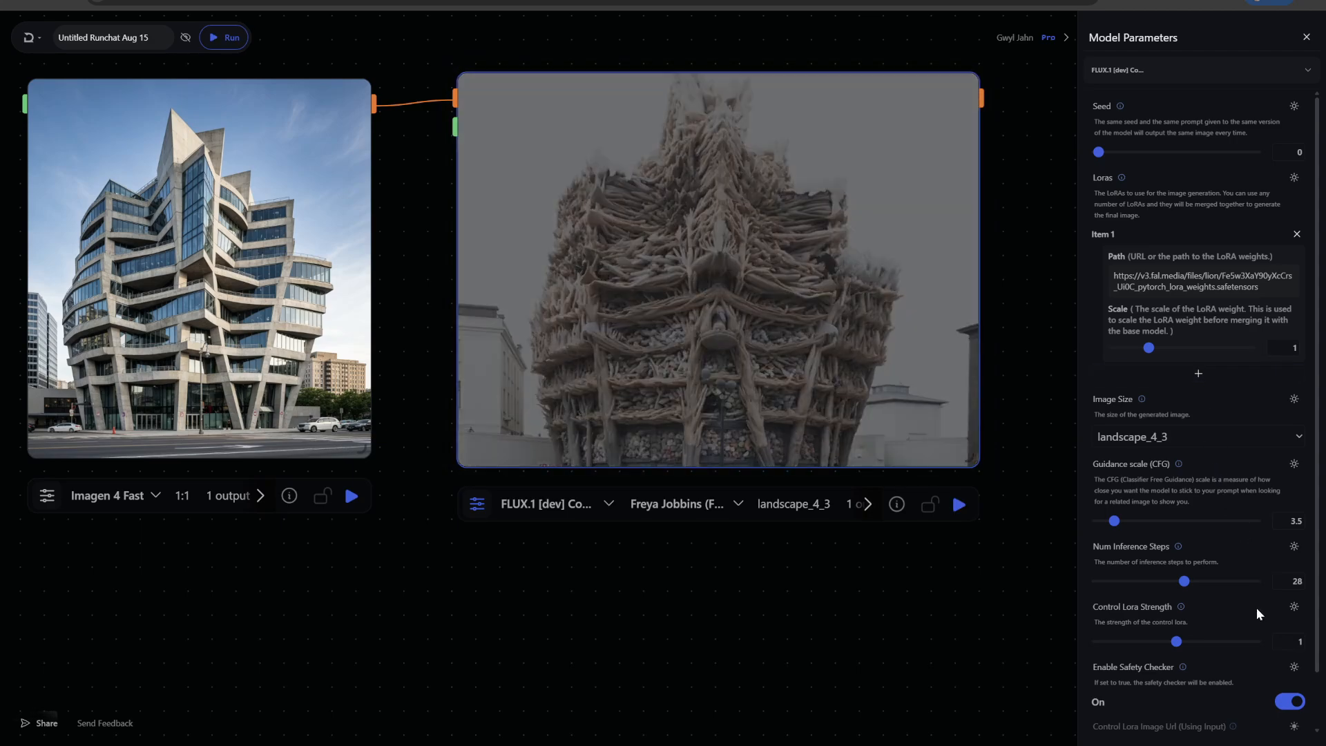
scroll(1264, 621, "down", 1)
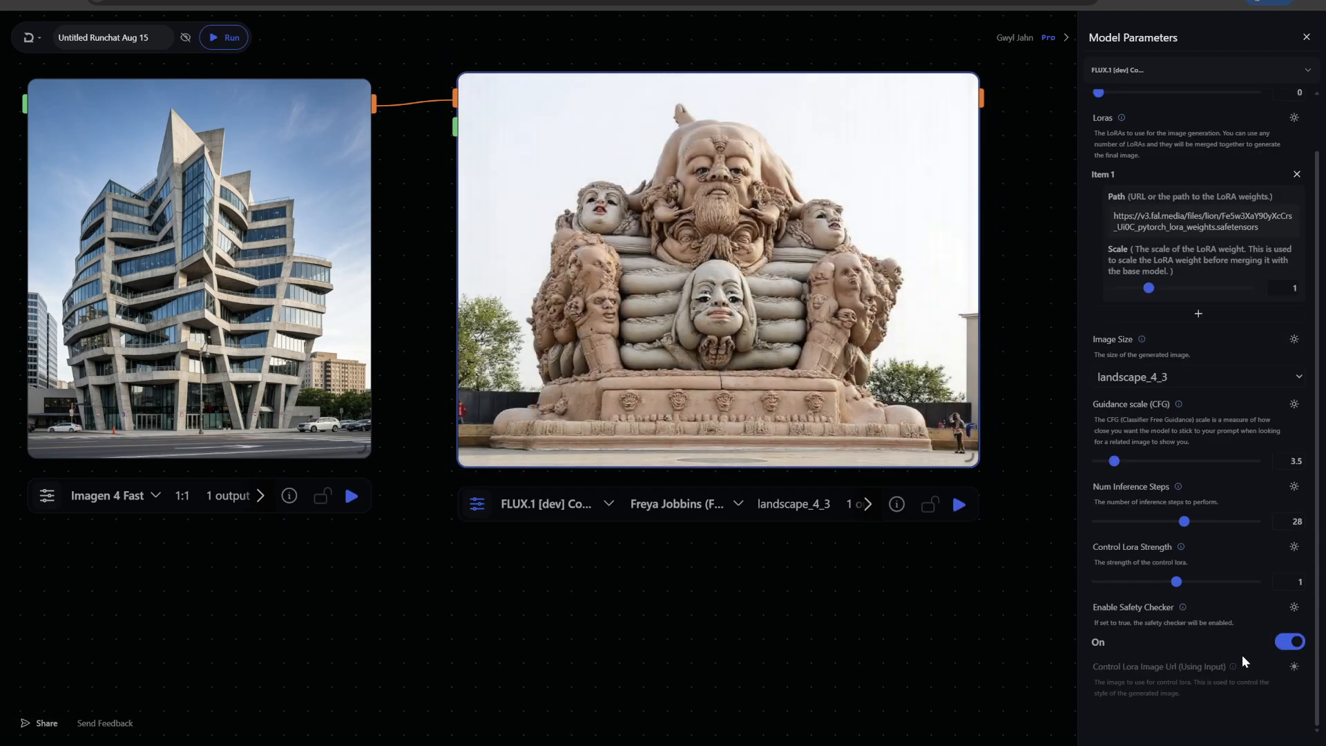
left_click(809, 510)
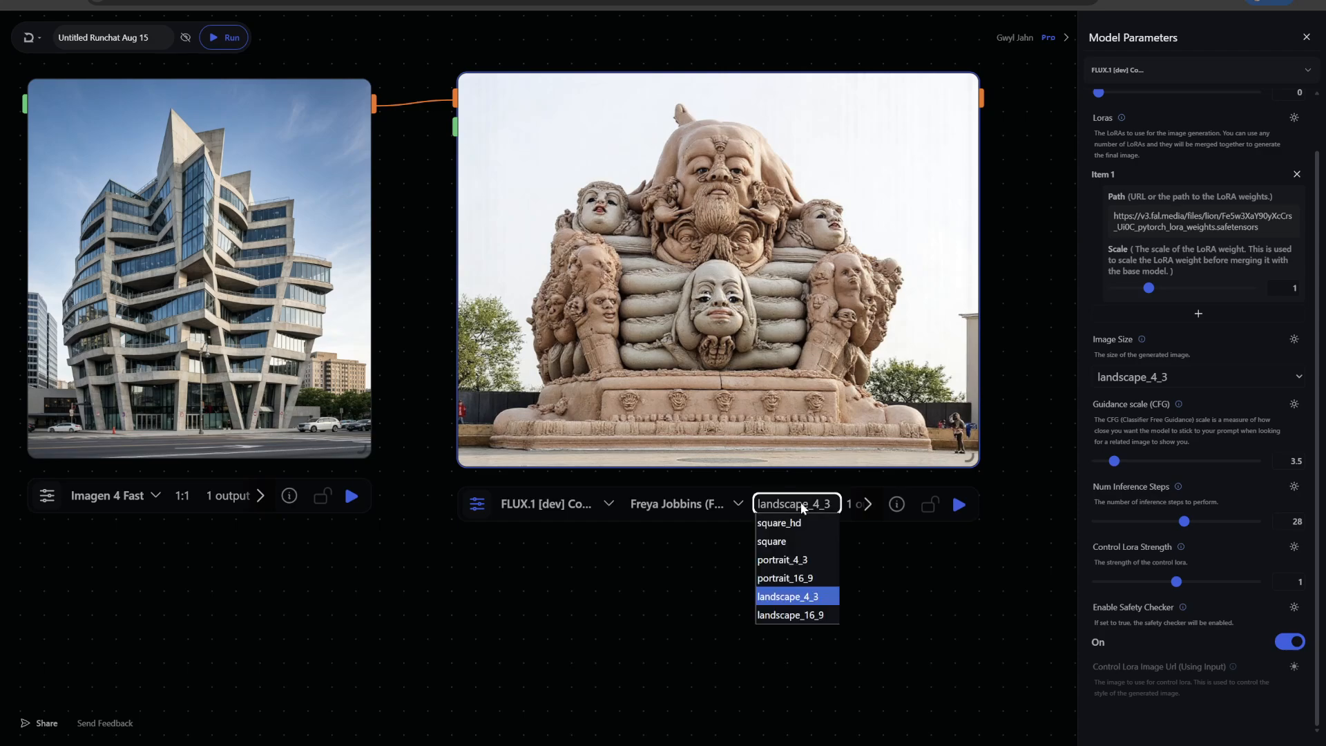
left_click(775, 520)
left_click(959, 506)
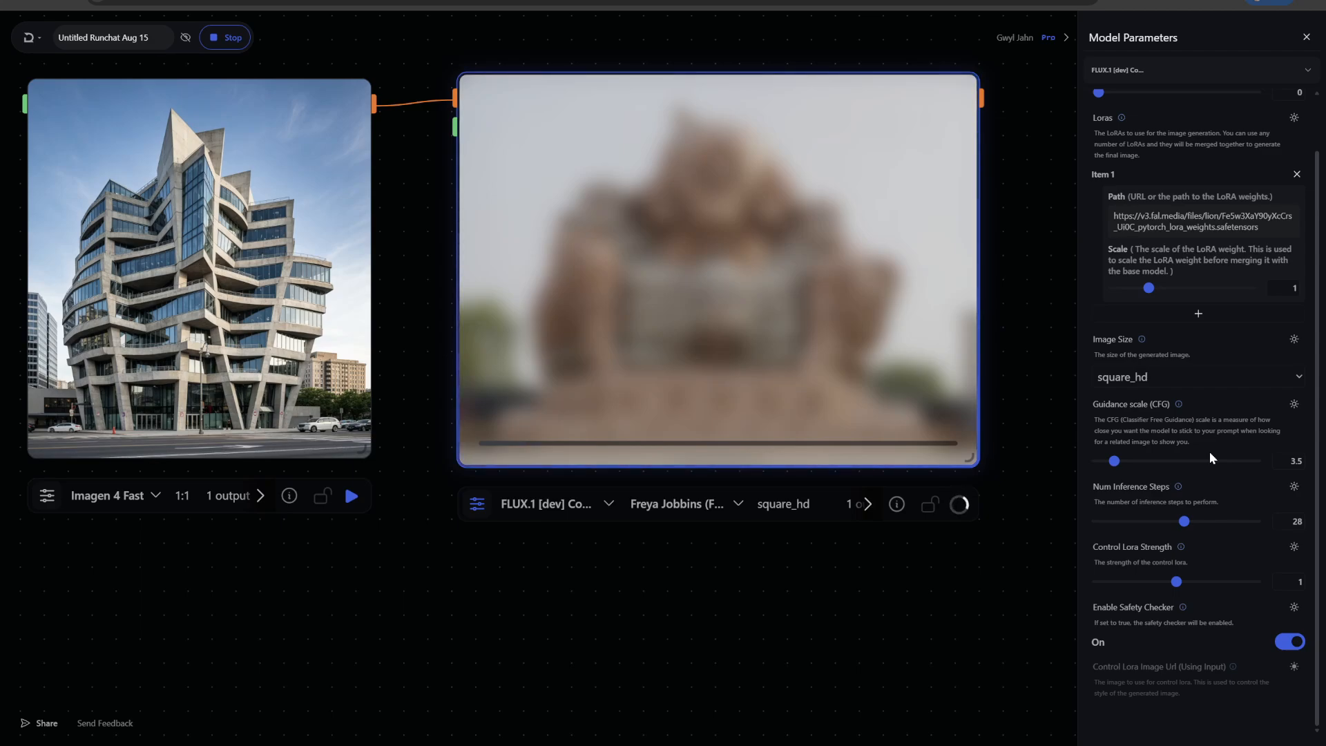
Enlarge the Control LoRA node and switch its safety checker off
scroll(1227, 649, "up", 1)
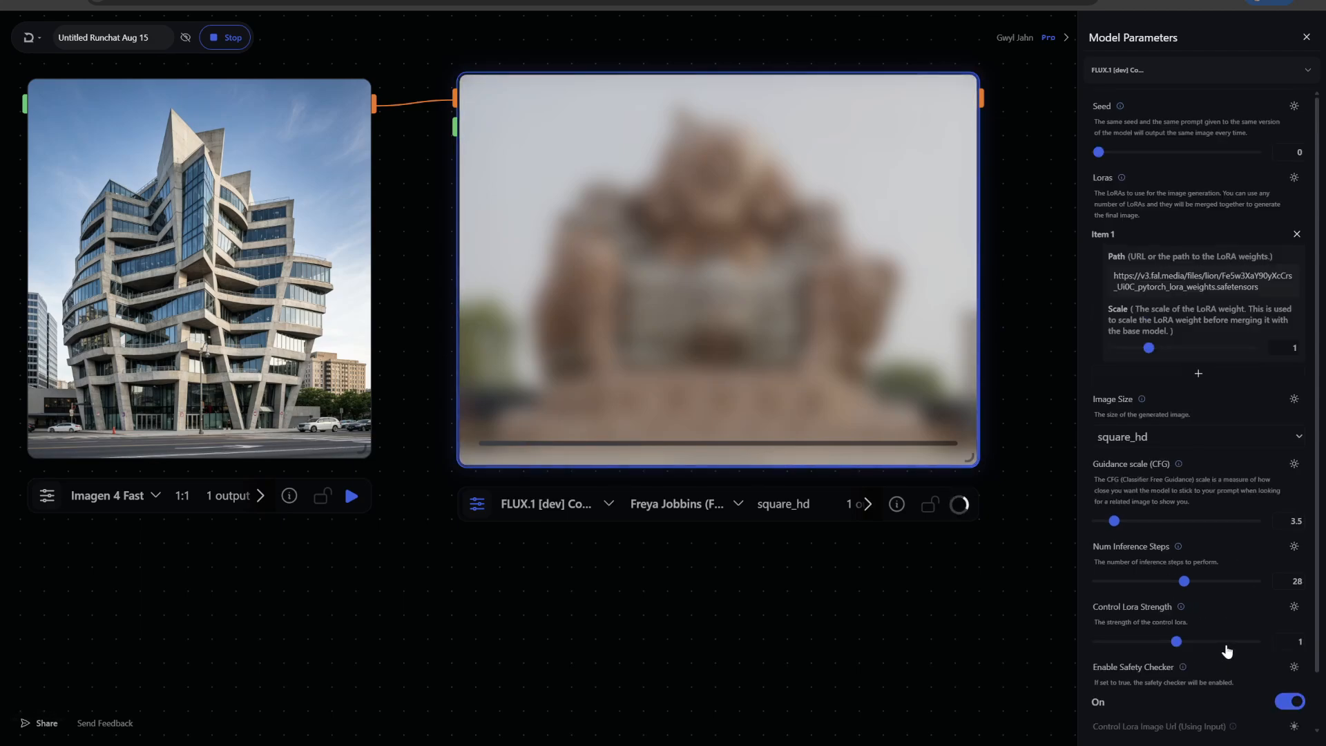
scroll(1227, 651, "down", 1)
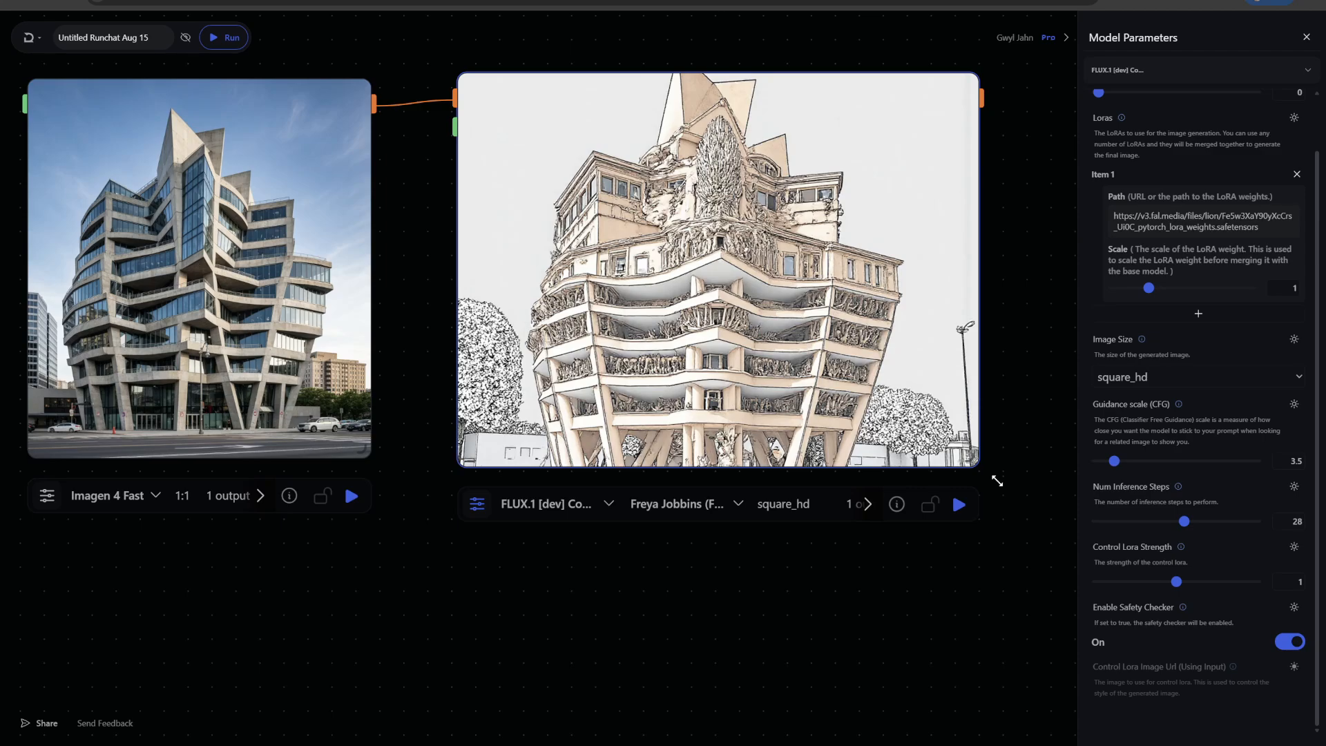
left_click_drag(996, 479, 921, 510)
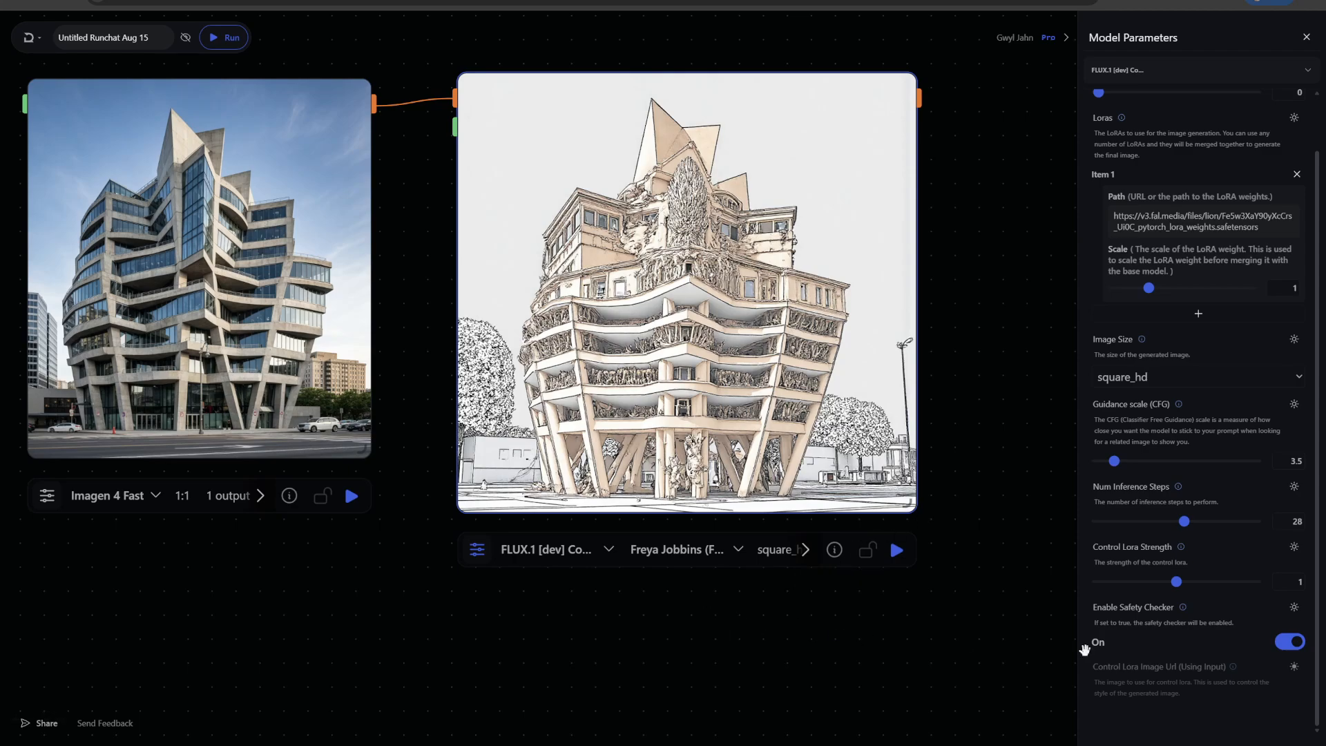
left_click(1290, 642)
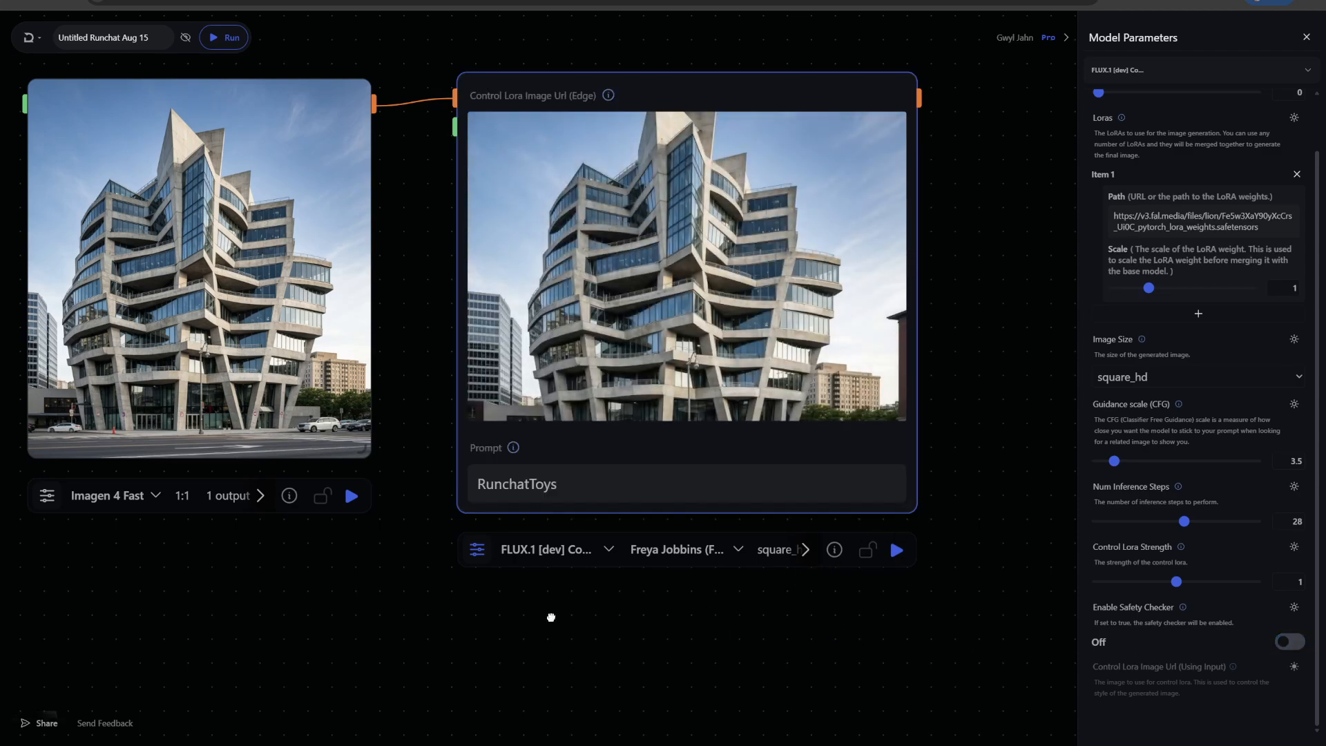
Add a Canny Filter node to the canvas by searching for 'cann'
left_click_drag(551, 617, 745, 607)
scroll(594, 555, "down", 2)
left_click_drag(496, 283, 210, 273)
double_click(428, 267)
type("cann")
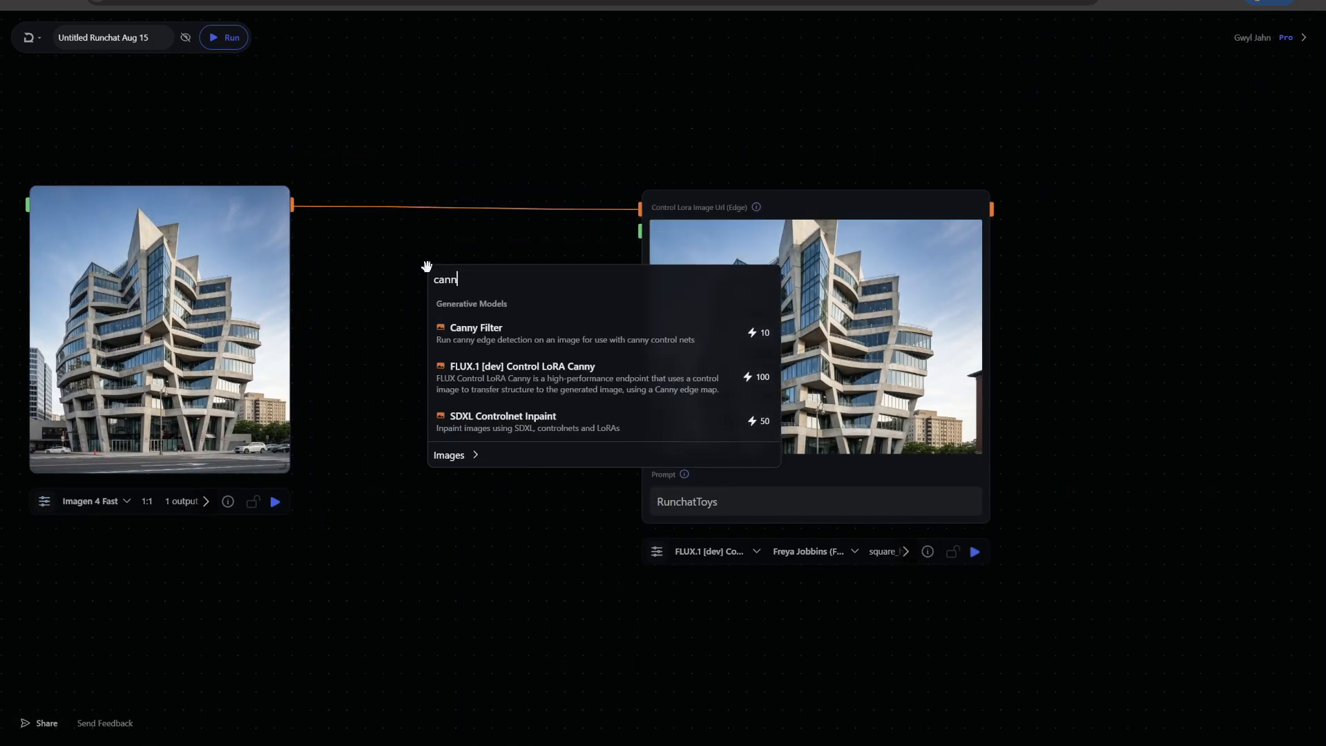
left_click(482, 352)
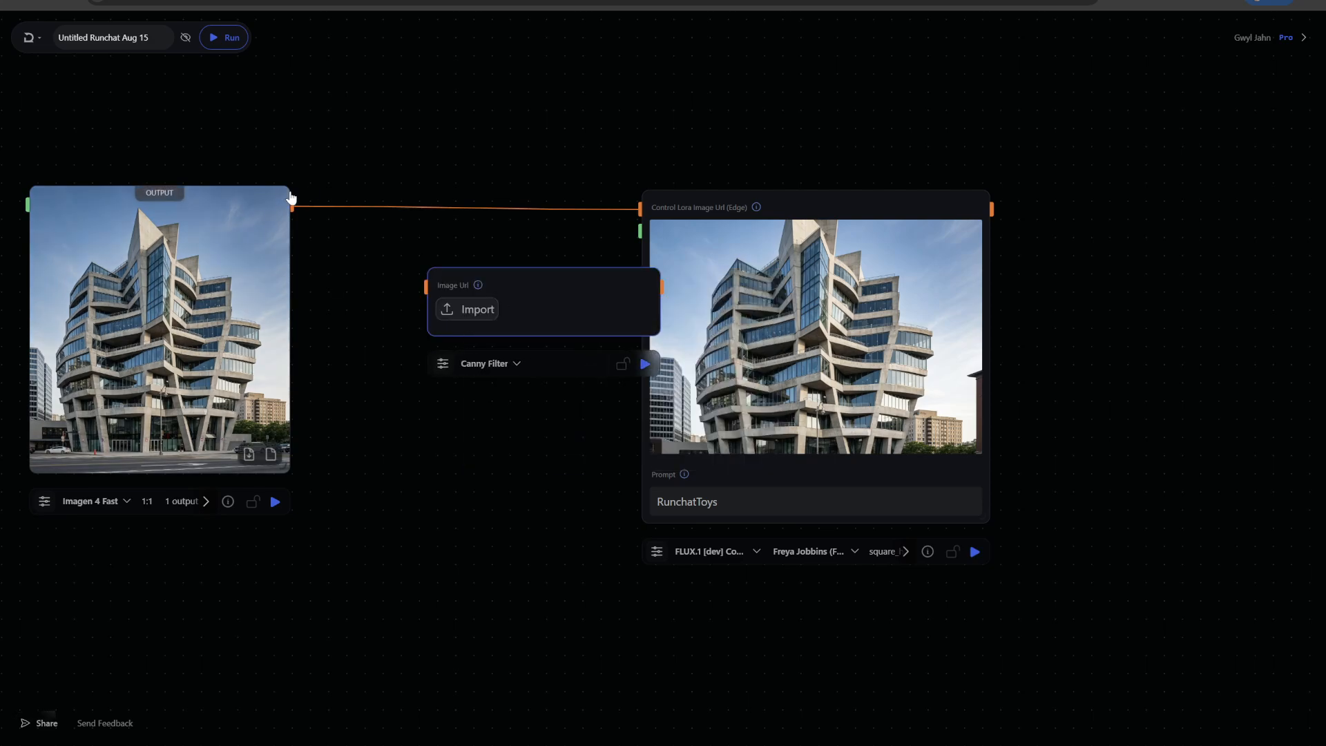
Feed the Imagen 4 Fast output into the Canny Filter node, reposition it, and run it
left_click_drag(440, 288, 439, 288)
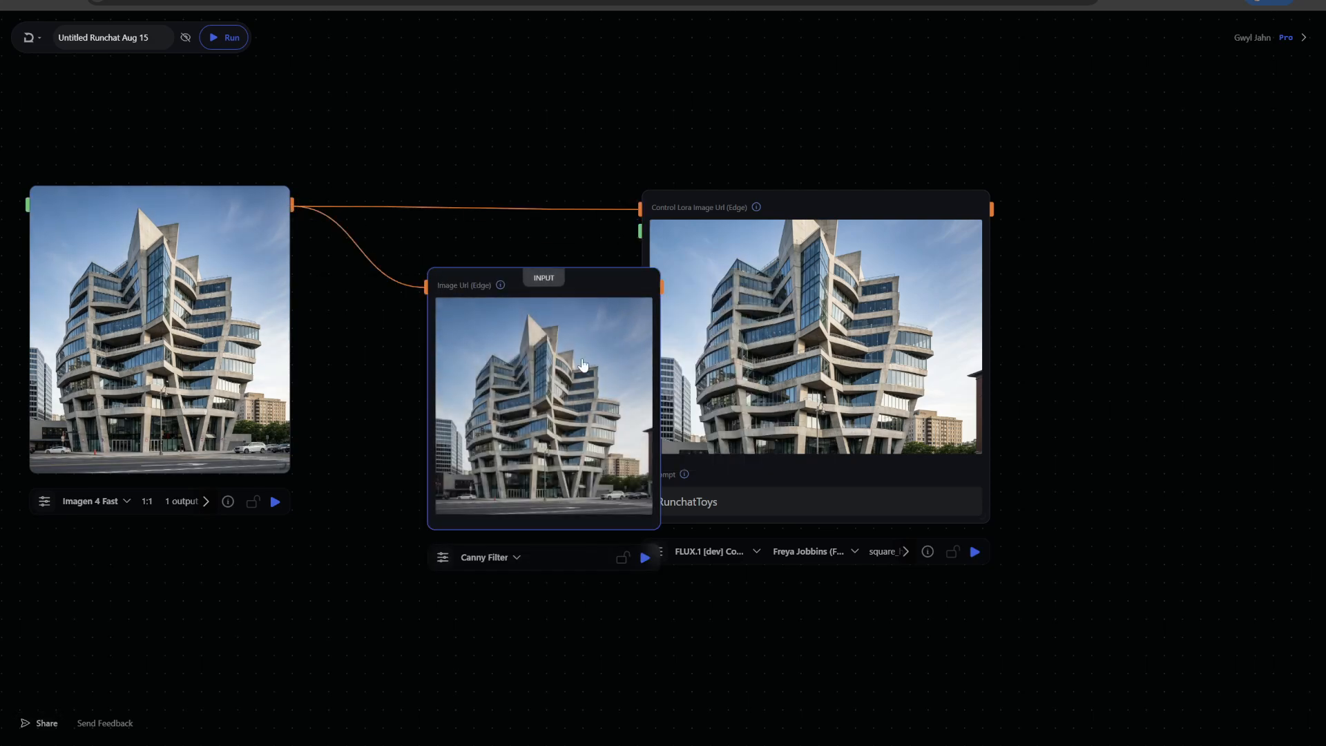
left_click_drag(605, 285, 532, 264)
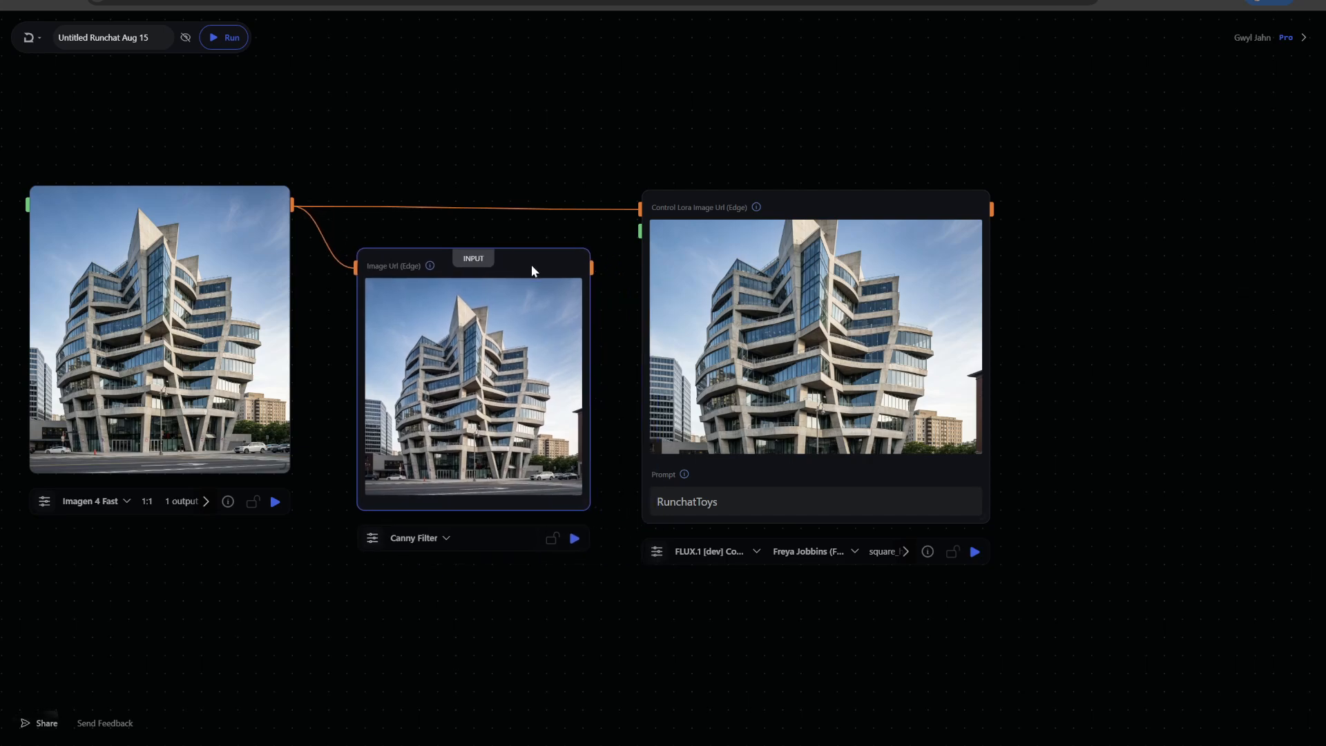
left_click(575, 537)
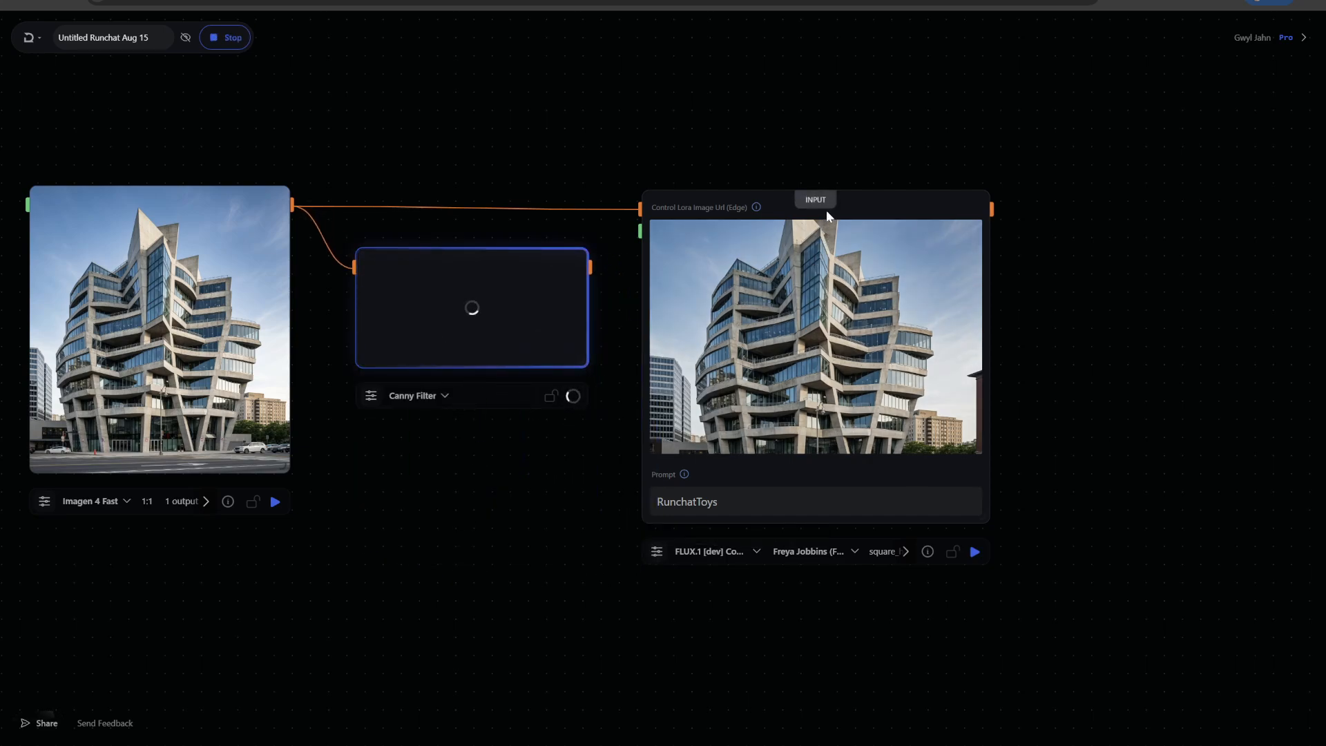
Replace the Control LoRA node's image link with the Canny Filter output and run the Control LoRA node
left_click_drag(843, 212, 901, 216)
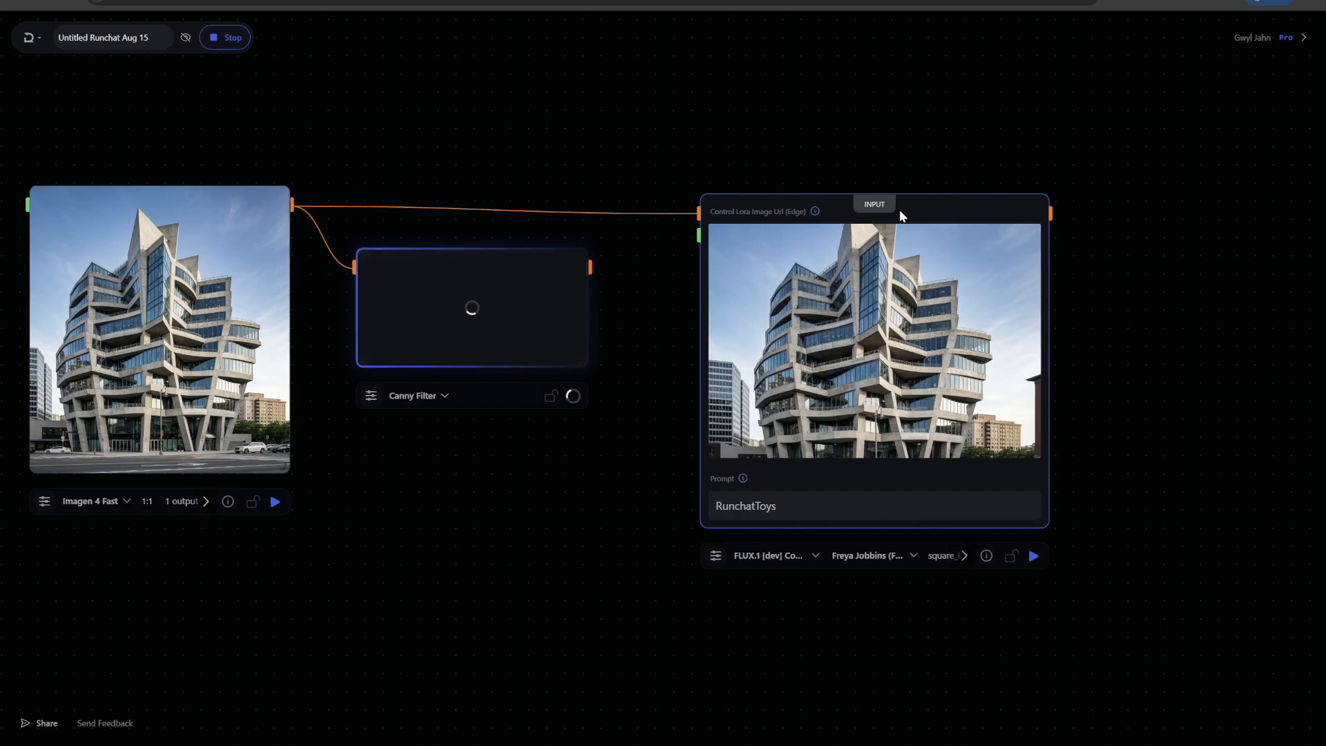
left_click(564, 210)
key("BackSpace")
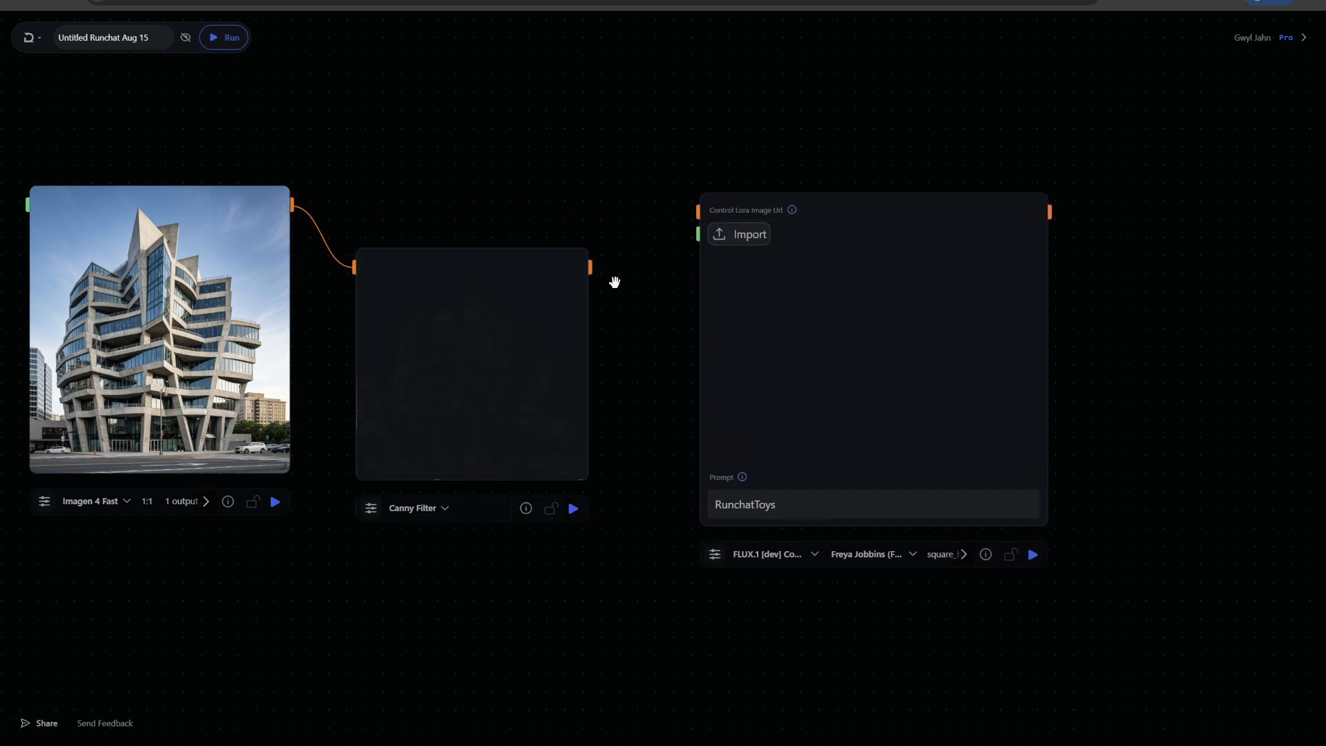
left_click_drag(591, 267, 698, 212)
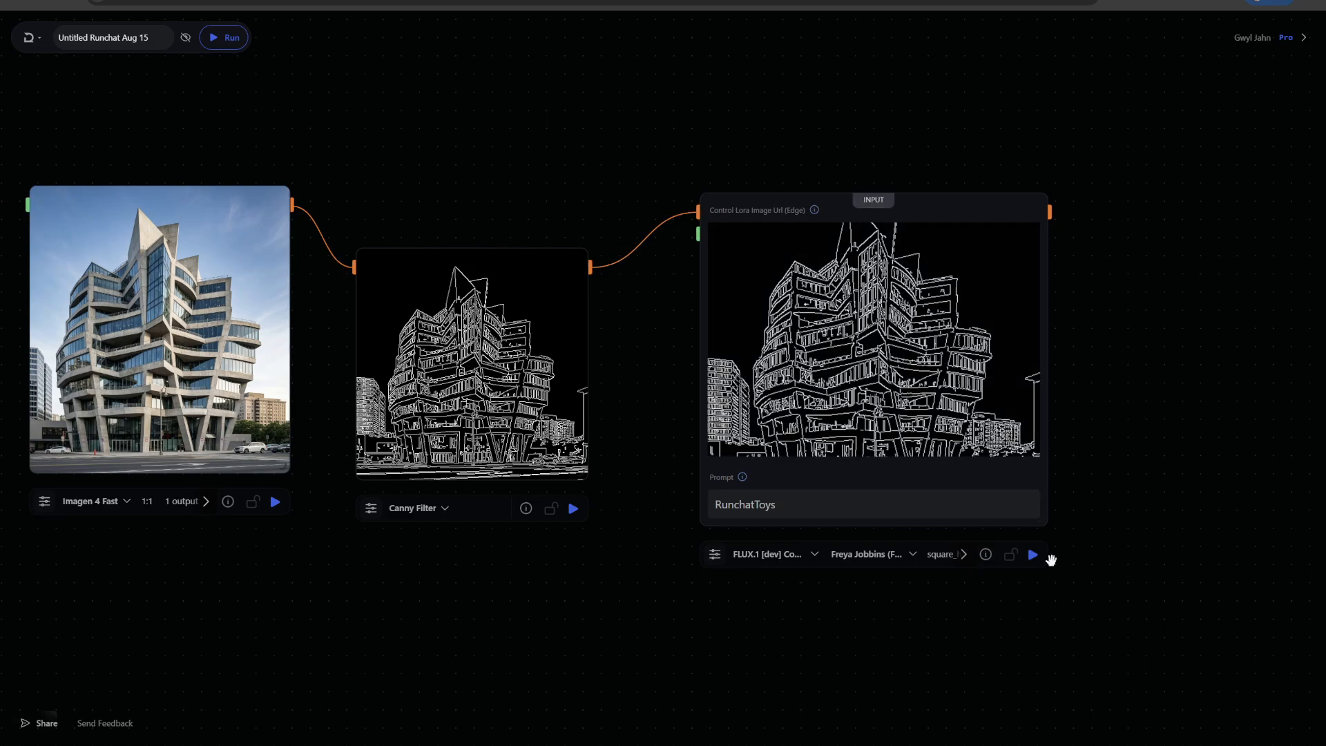
left_click(1033, 554)
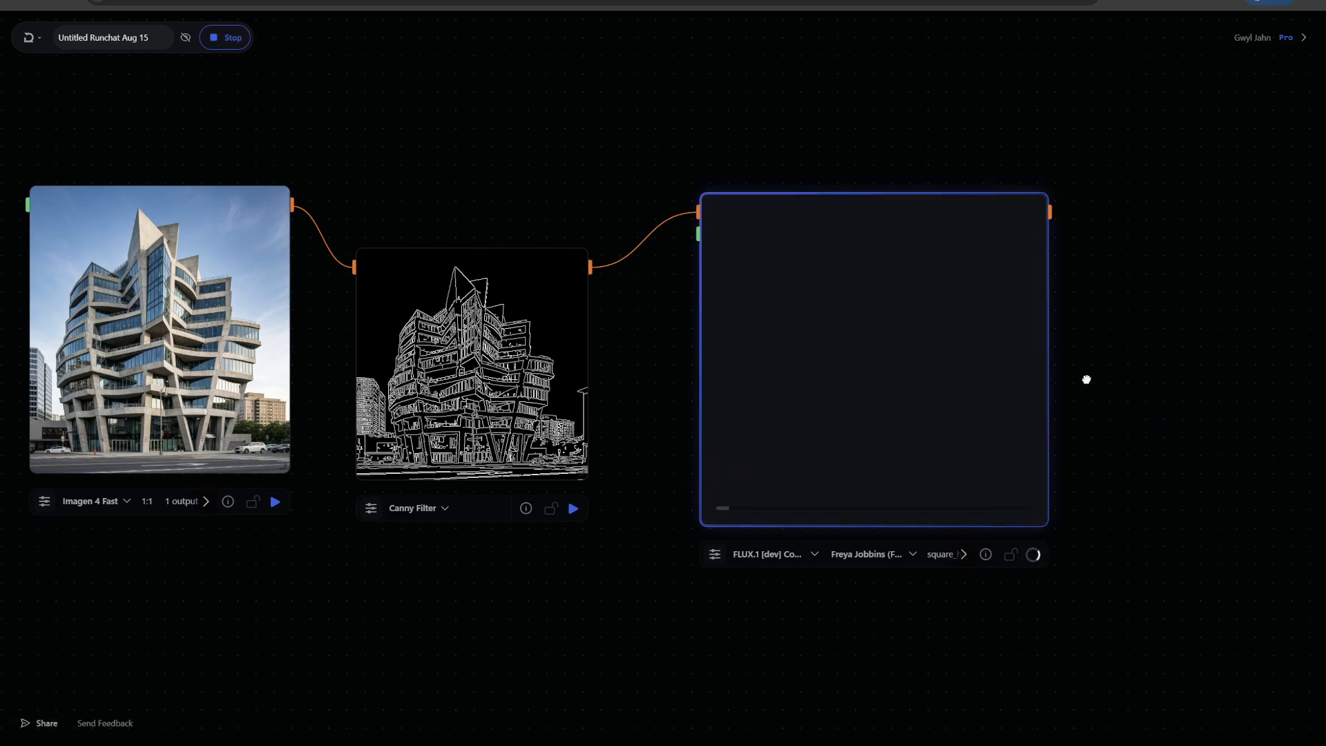
Resize the Control LoRA node and zoom in to examine its new output image
left_click_drag(1086, 379, 971, 342)
left_click_drag(373, 268, 383, 207)
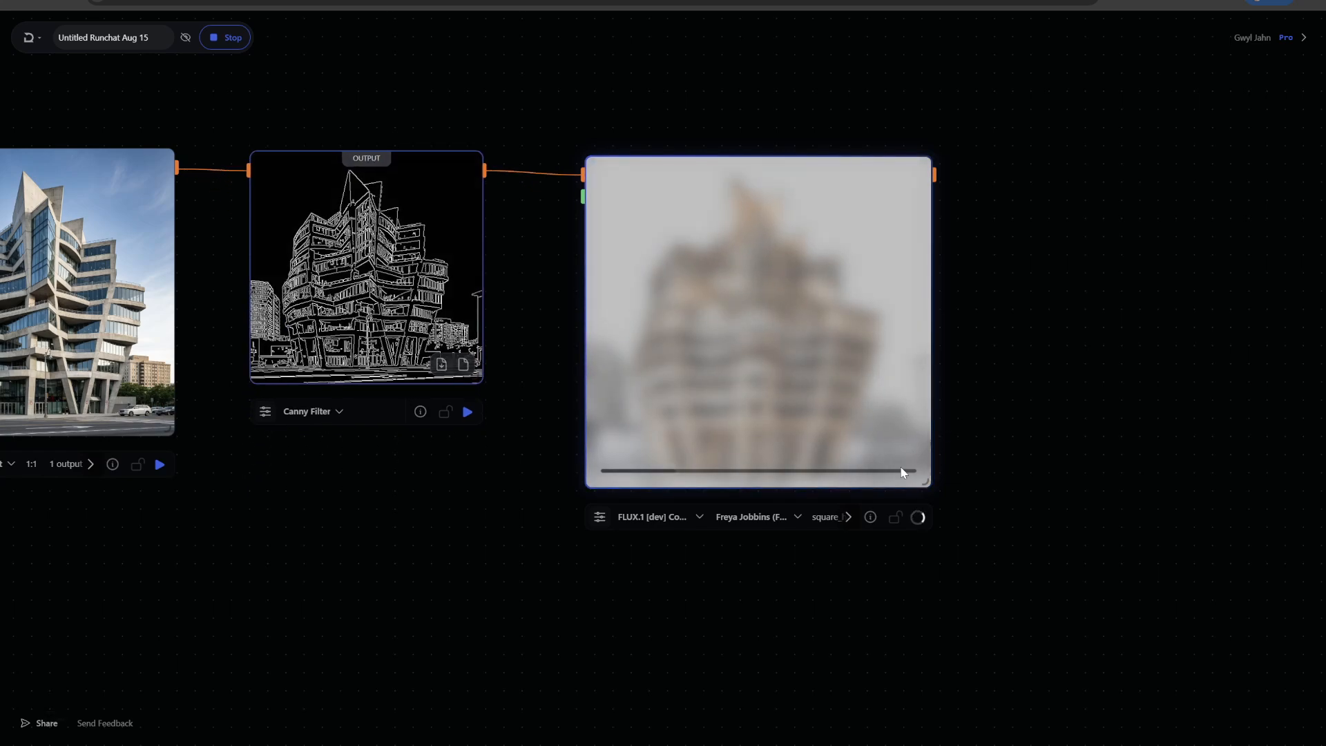
left_click_drag(928, 485, 1006, 549)
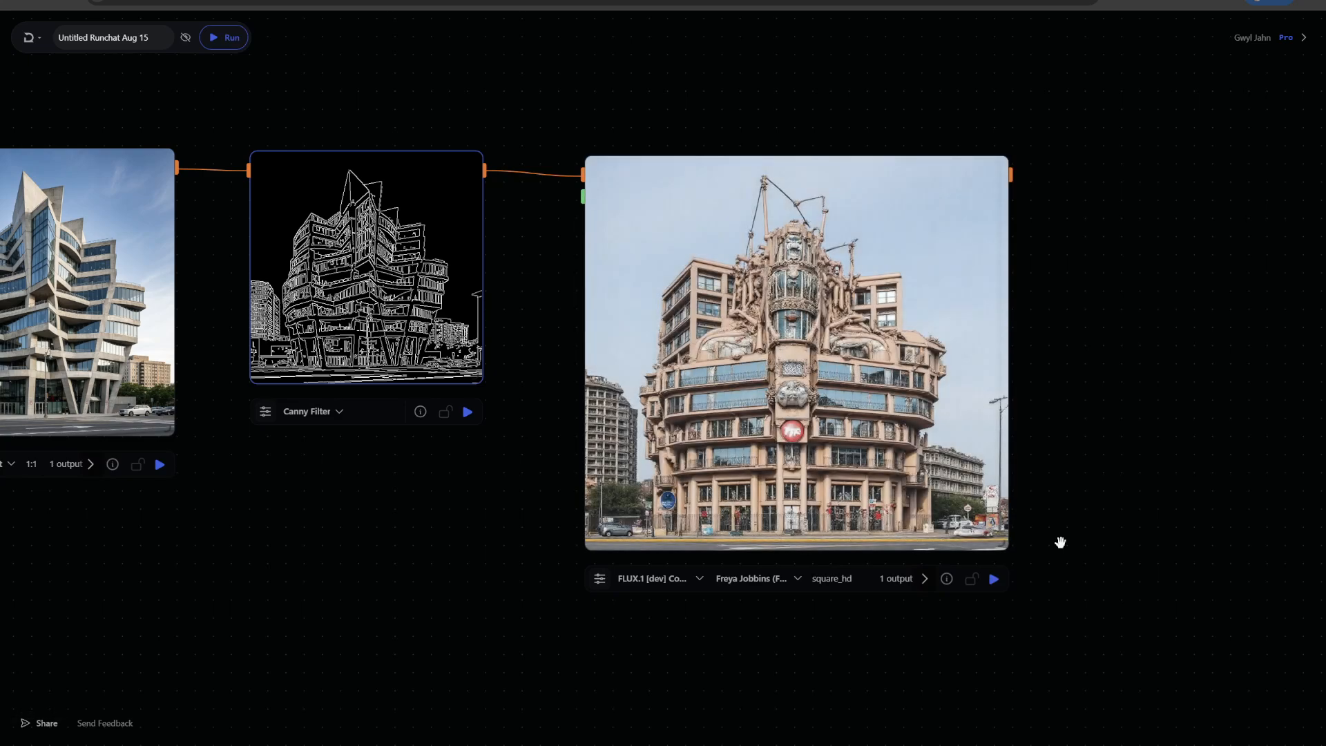
scroll(1042, 382, "up", 3)
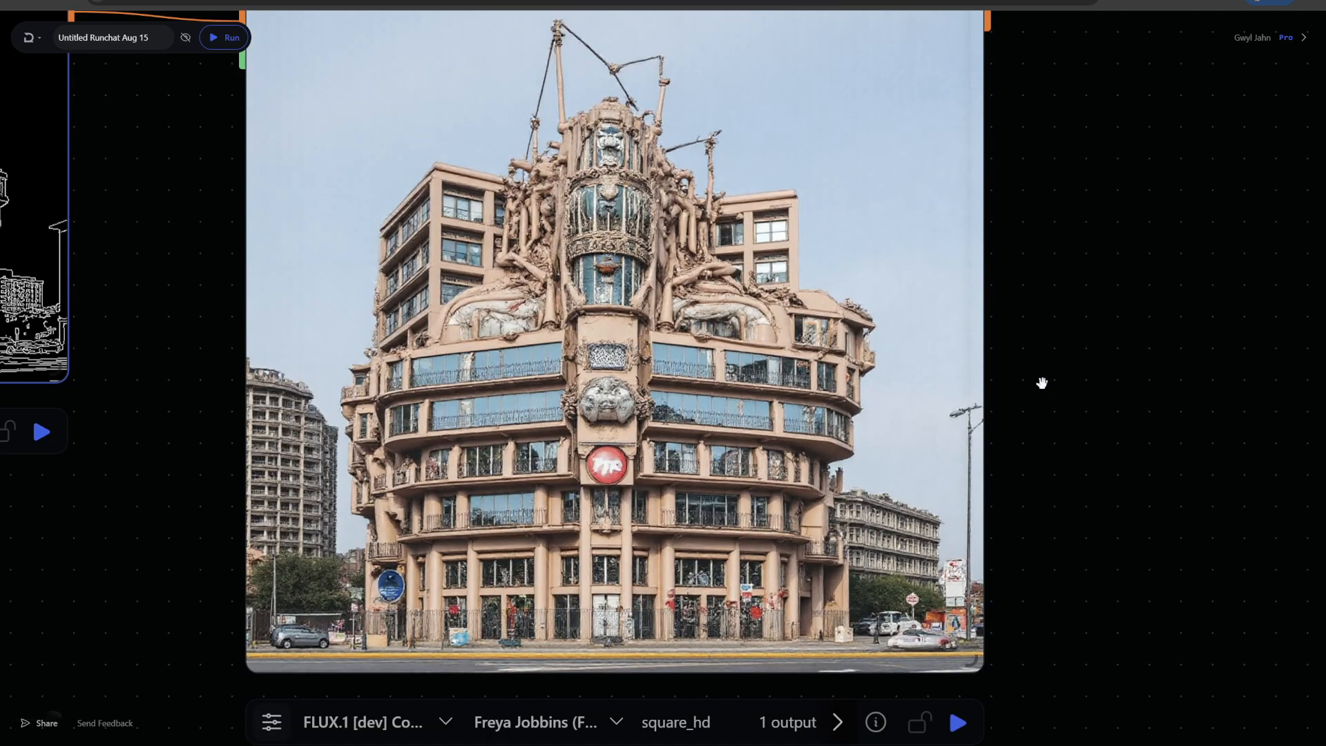
scroll(1042, 383, "down", 3)
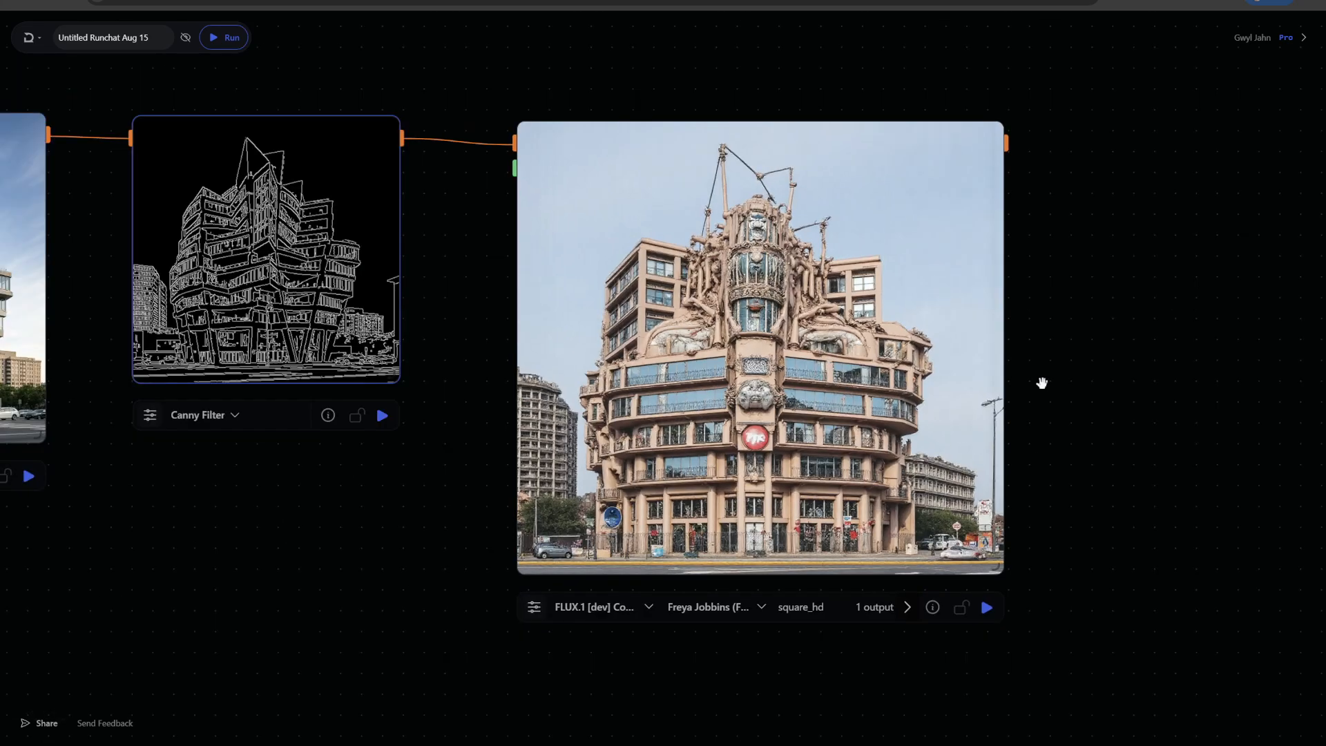
scroll(1042, 382, "up", 3)
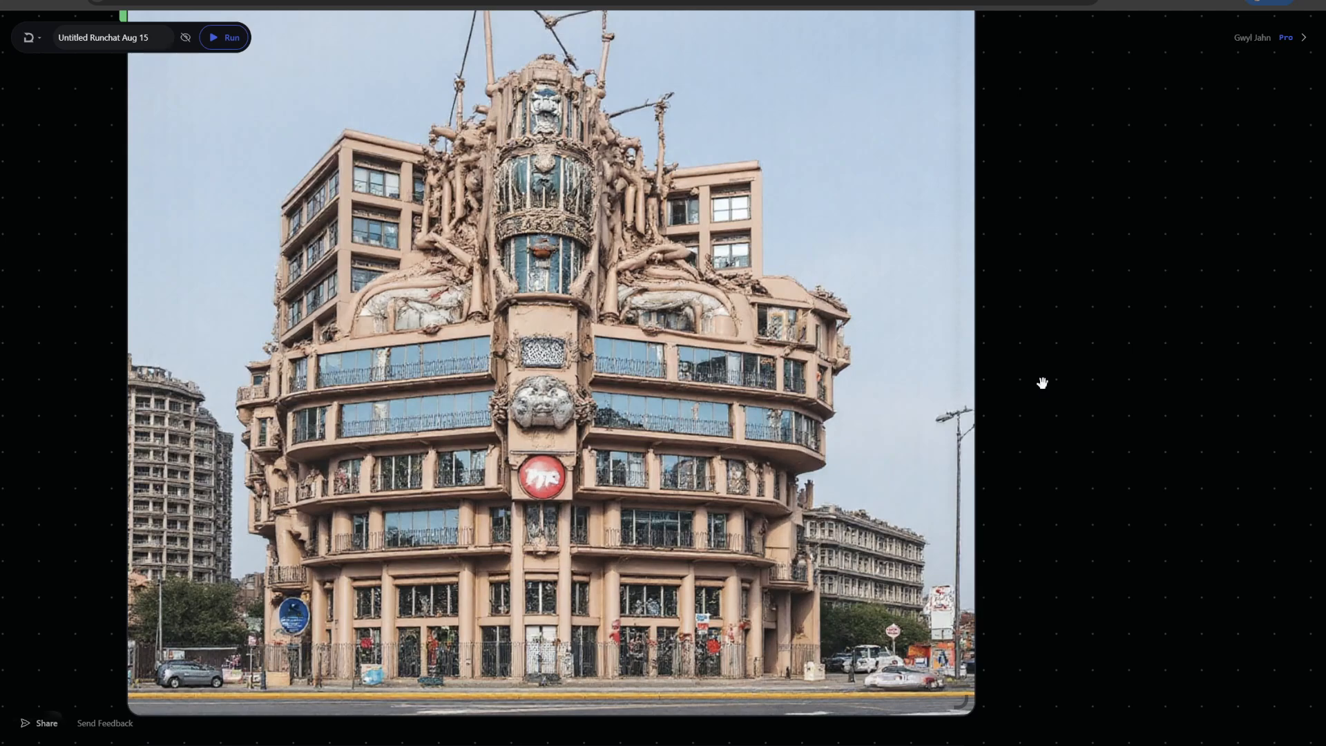
scroll(1042, 383, "down", 3)
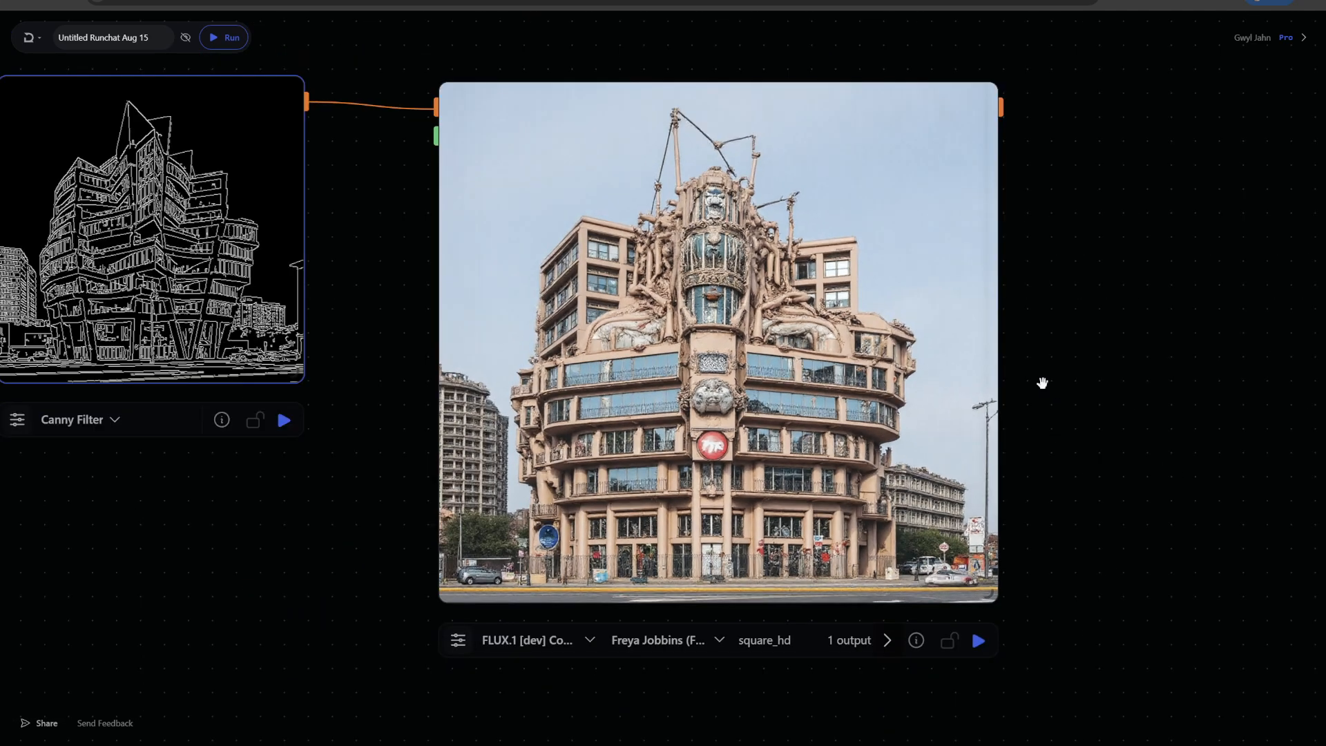
Open the Control LoRA node's model parameters and zoom in on its output image
mouse_move(145, 220)
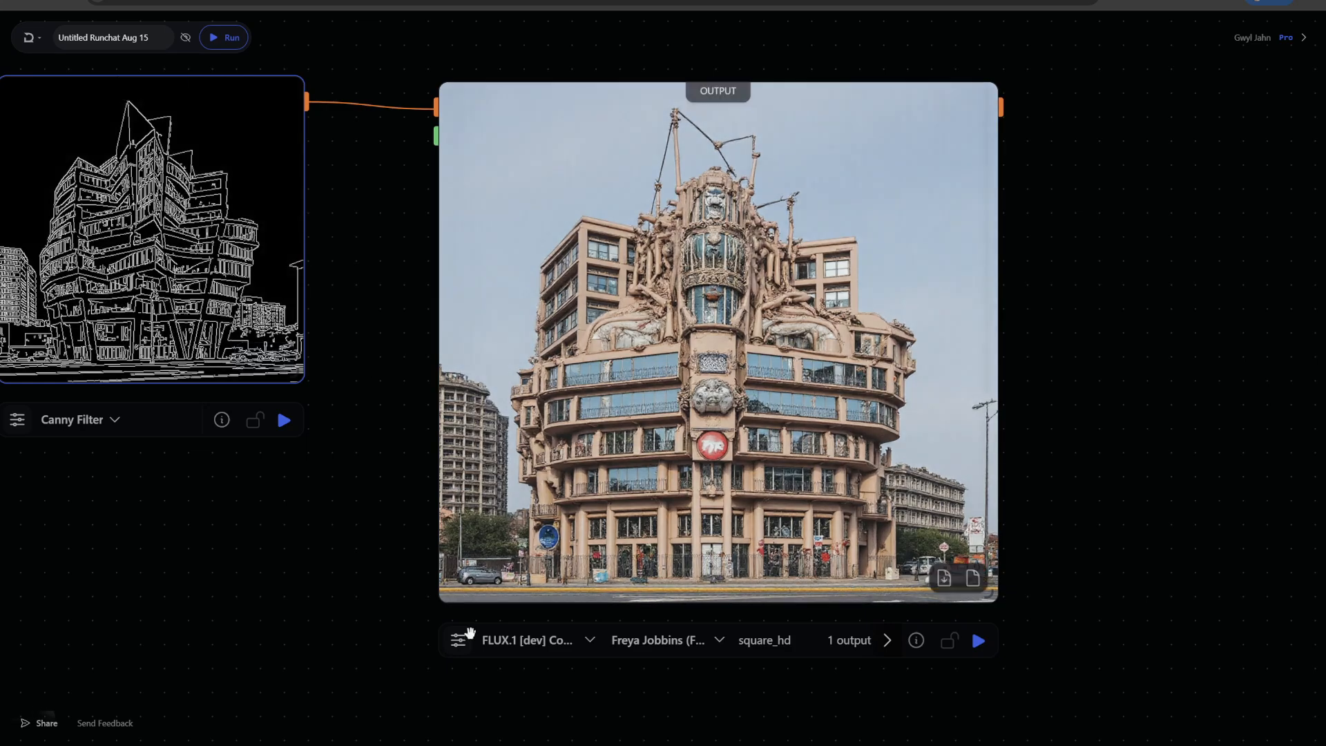
left_click(458, 639)
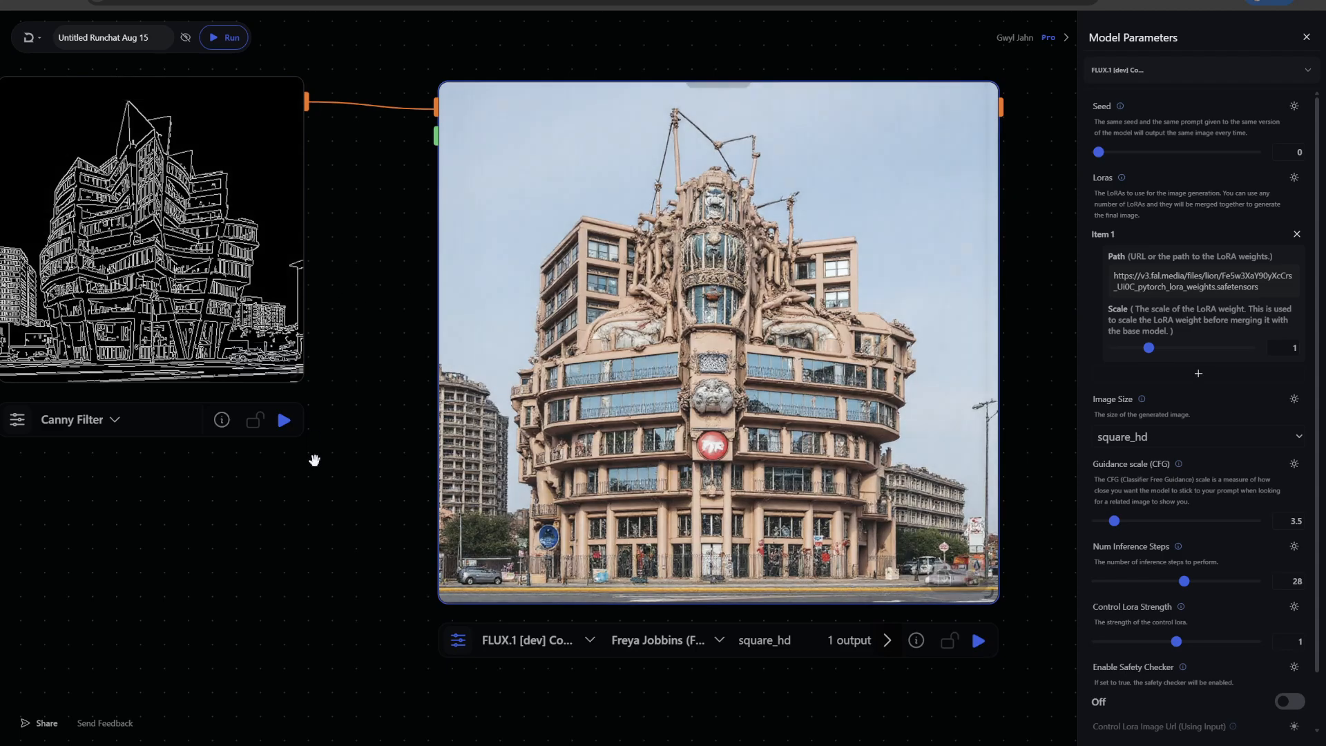
scroll(414, 367, "up", 3)
scroll(387, 491, "down", 1)
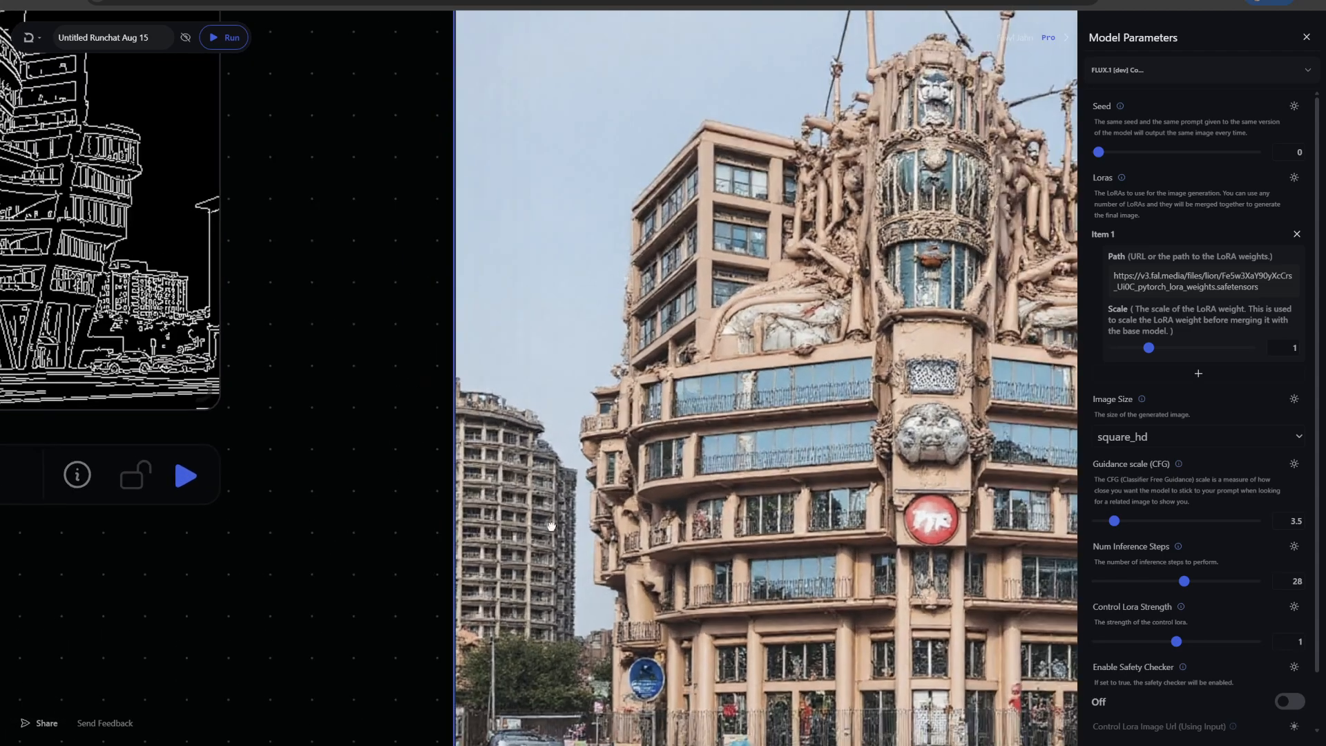
Set the Control LoRA node's Control Lora Strength to 0.6 and run the node
left_click_drag(331, 547, 566, 525)
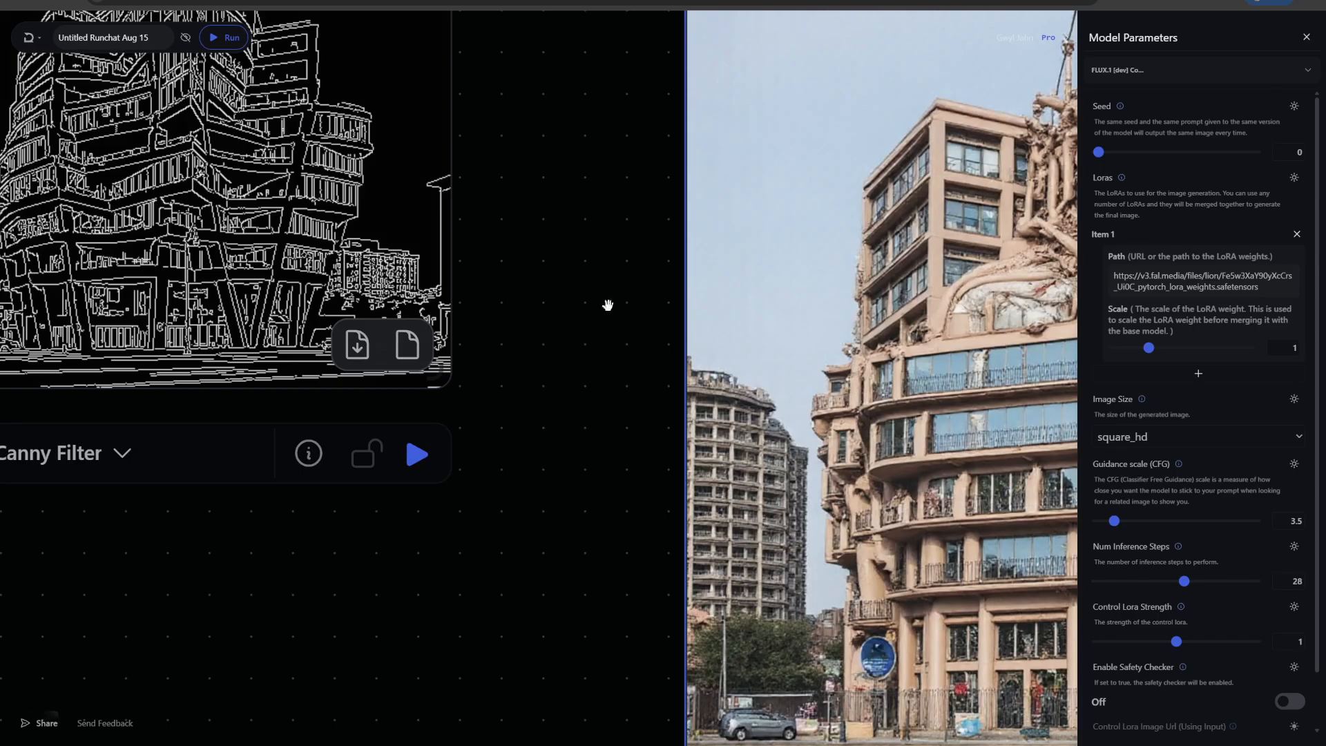
scroll(607, 305, "down", 2)
left_click_drag(357, 487, 134, 485)
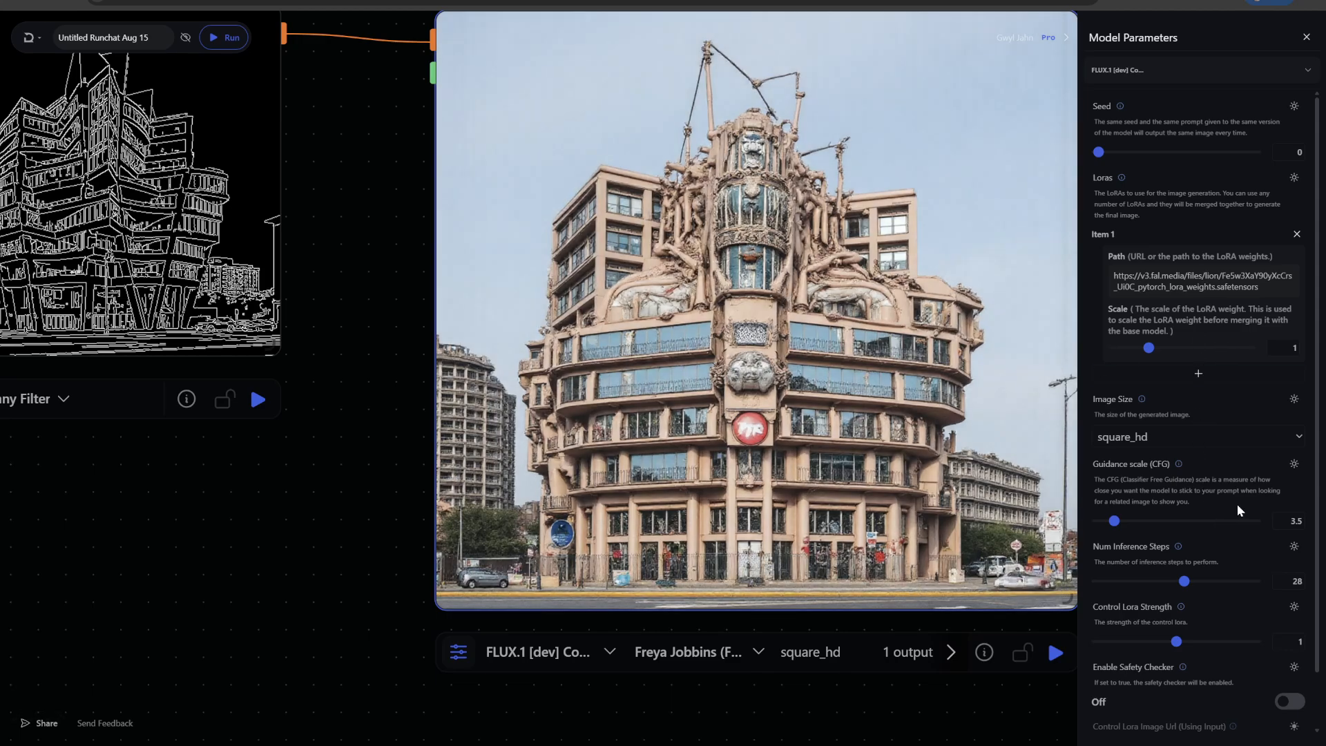
left_click_drag(1180, 643, 1158, 648)
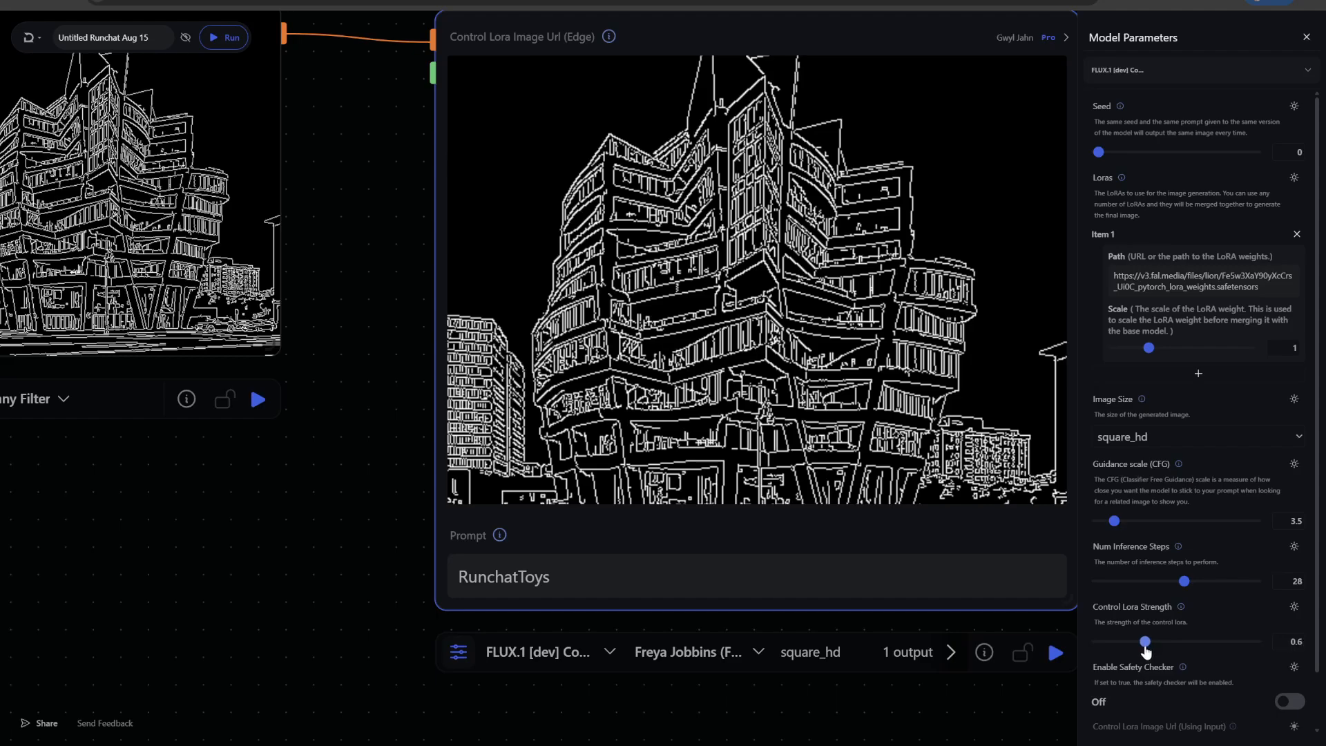
scroll(356, 631, "down", 3)
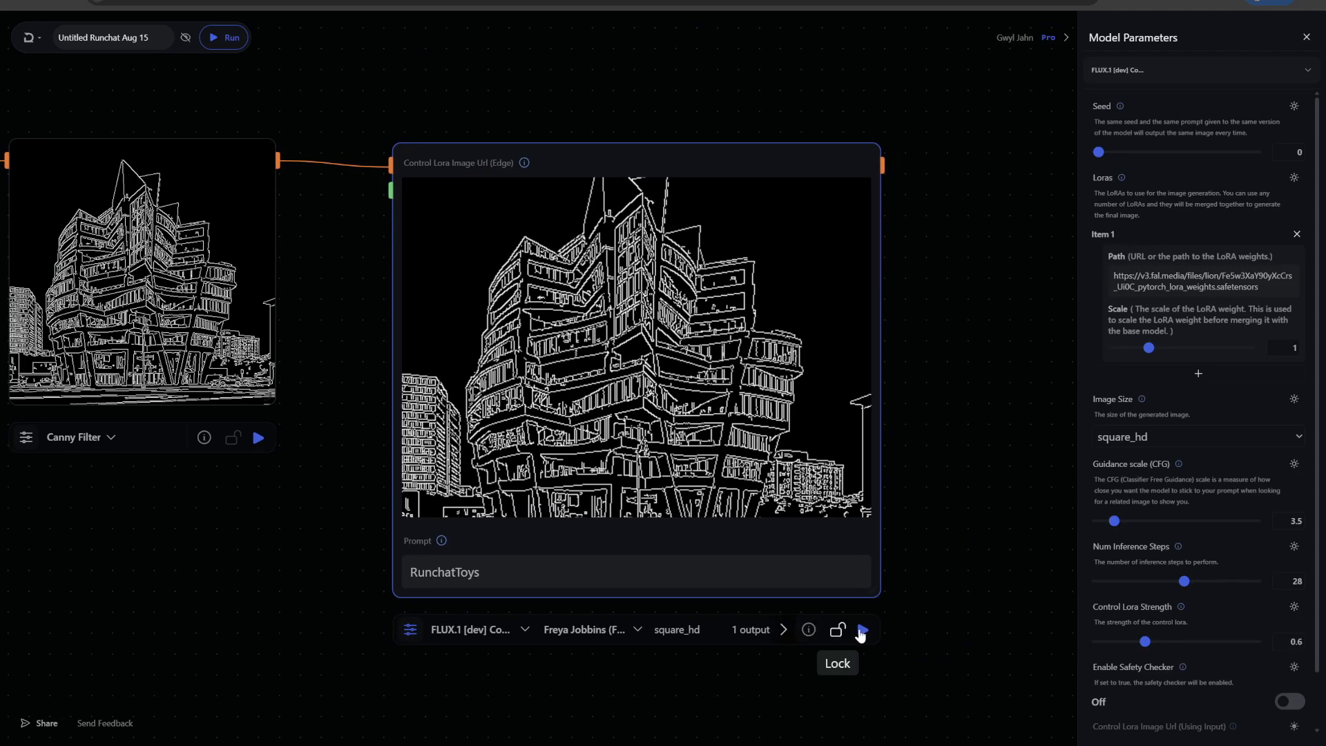
left_click(862, 630)
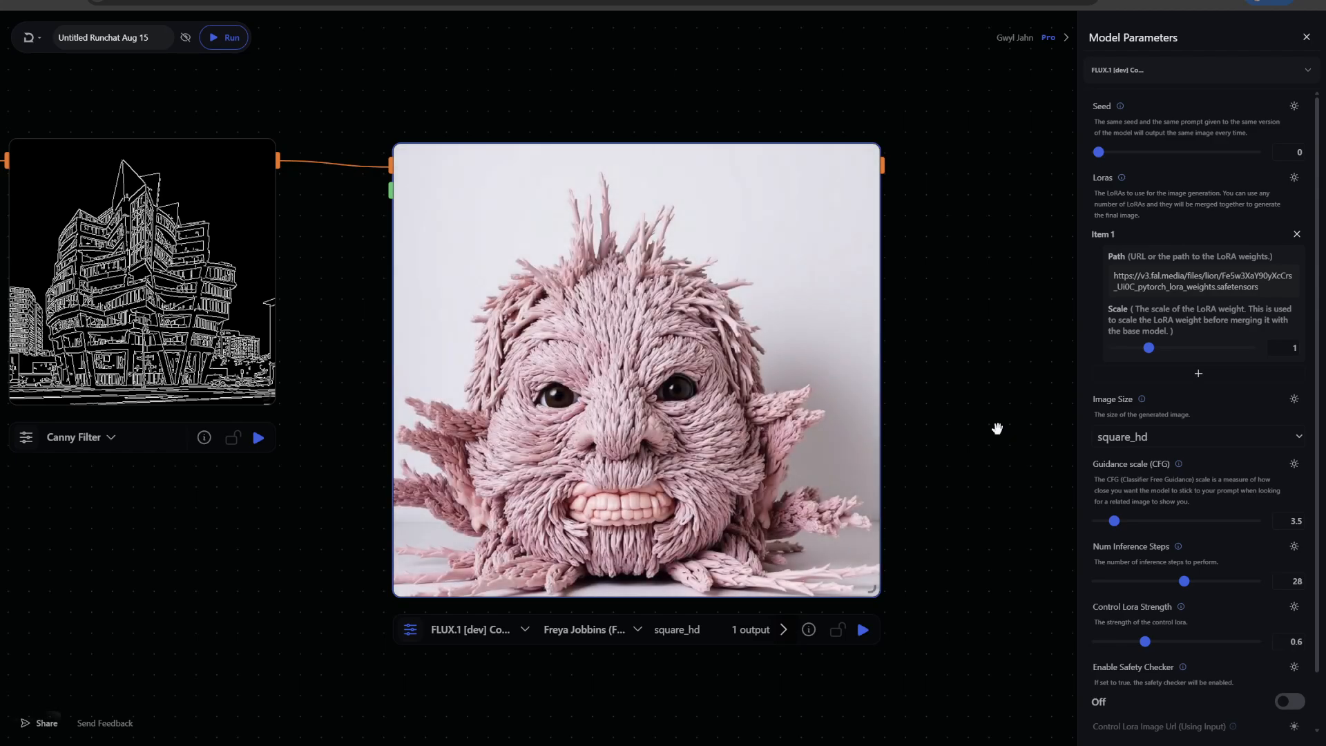
Raise the Control Lora Strength to 0.8 and rerun the Control LoRA node
left_click_drag(362, 506, 463, 449)
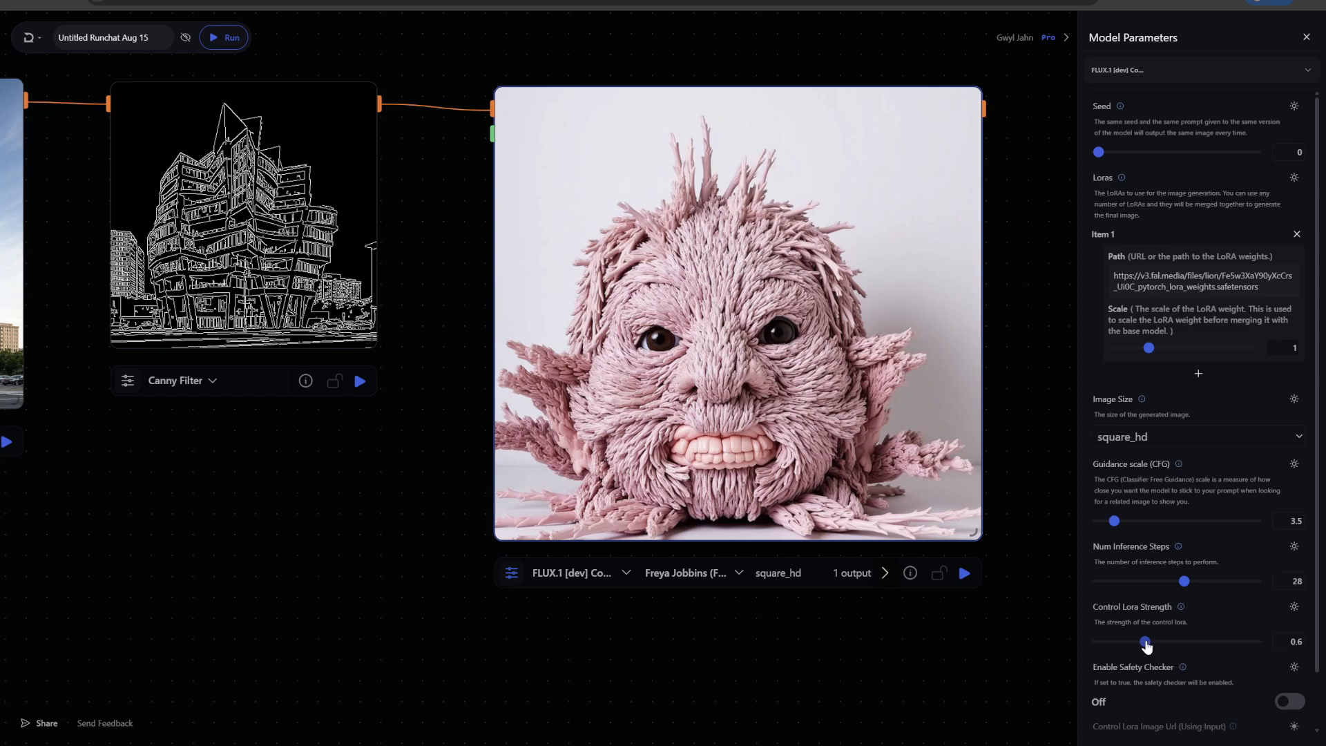
left_click_drag(1146, 645, 1156, 646)
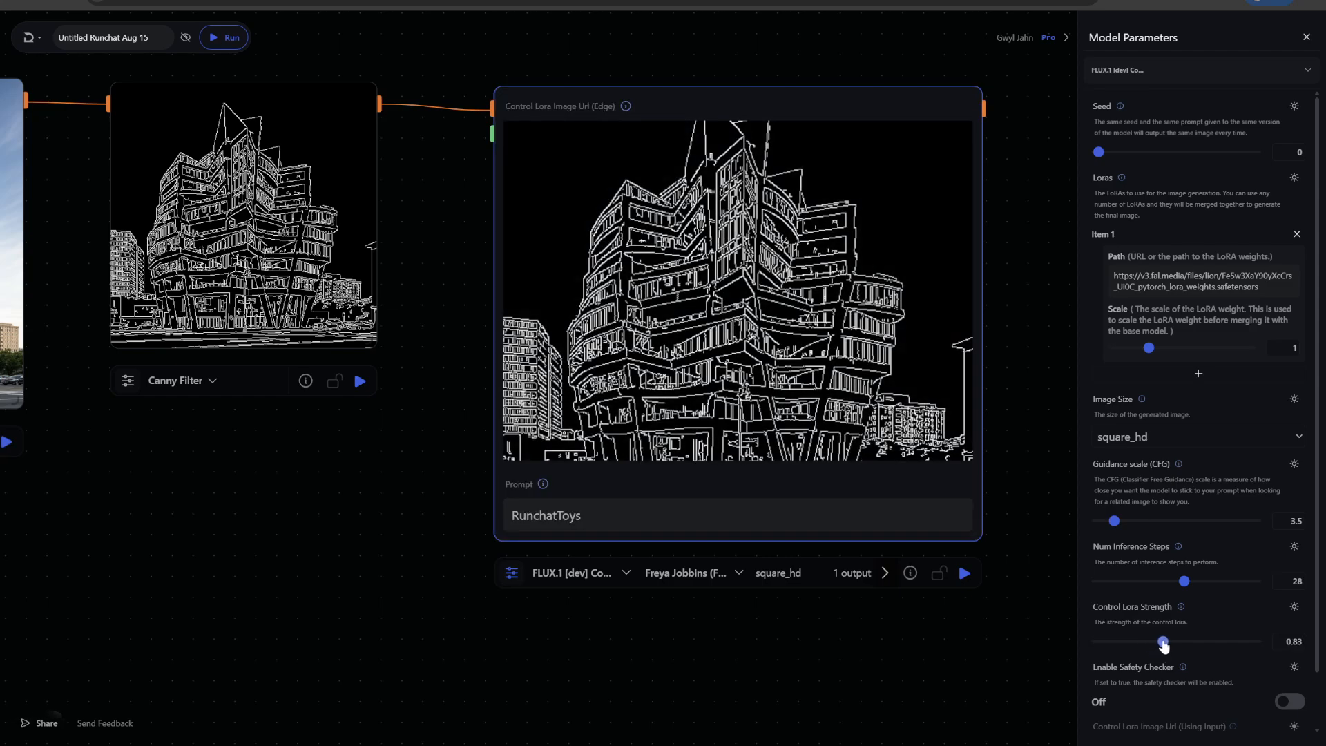
left_click(963, 573)
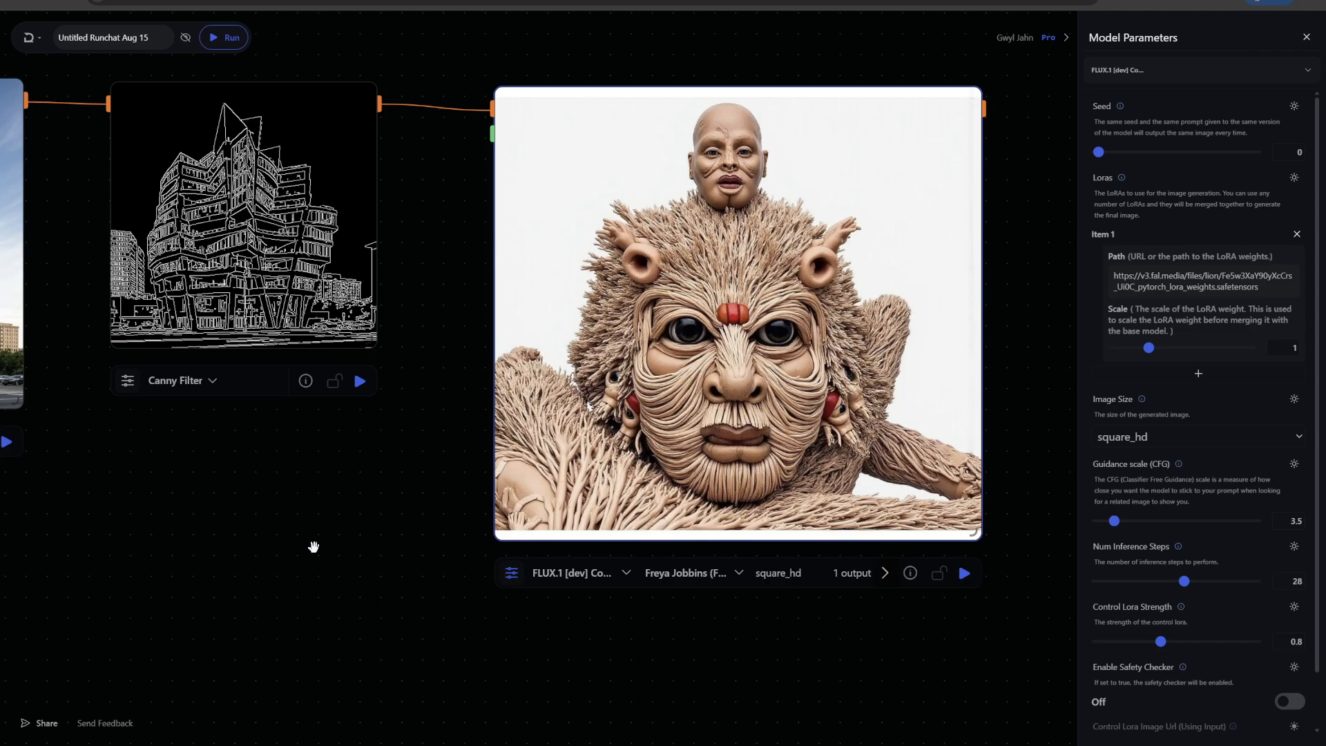
Rerun the Control LoRA node with Control Lora Strength 0.94, then set the strength to 0.9
left_click_drag(1162, 643, 1172, 645)
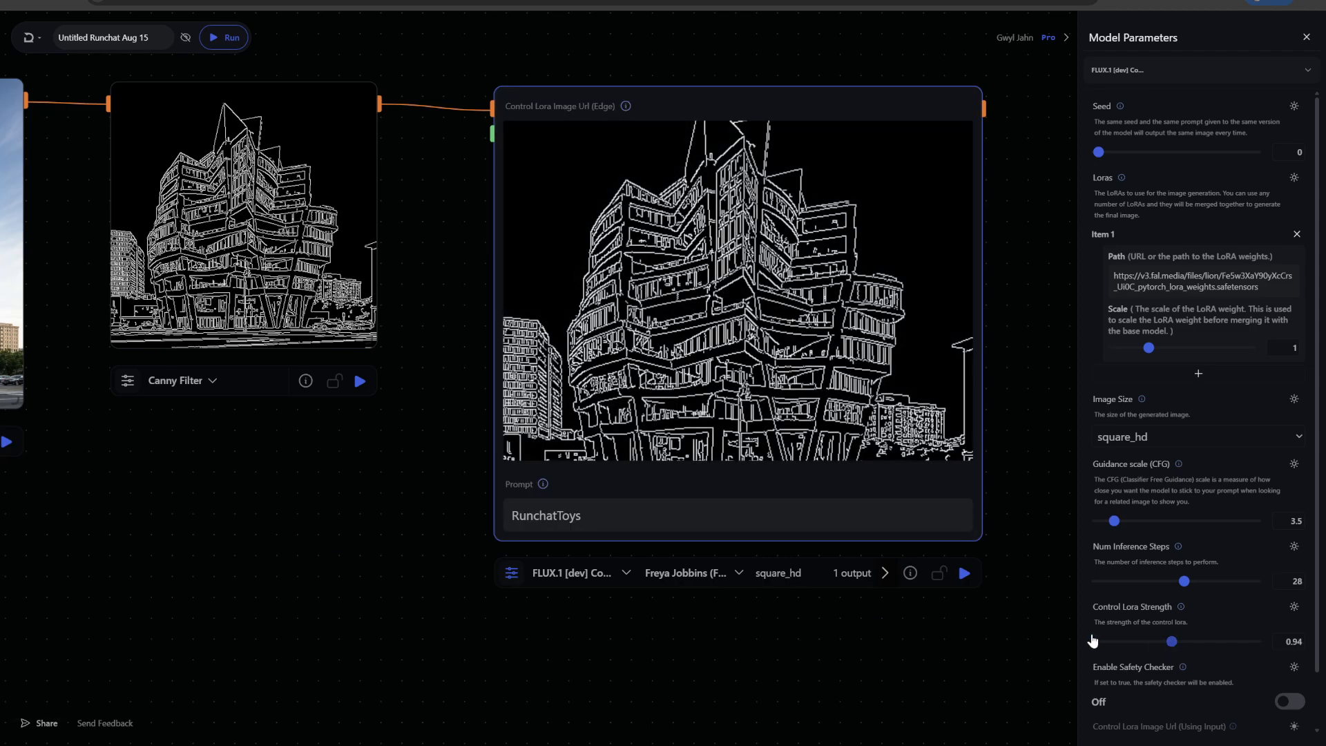
left_click(964, 572)
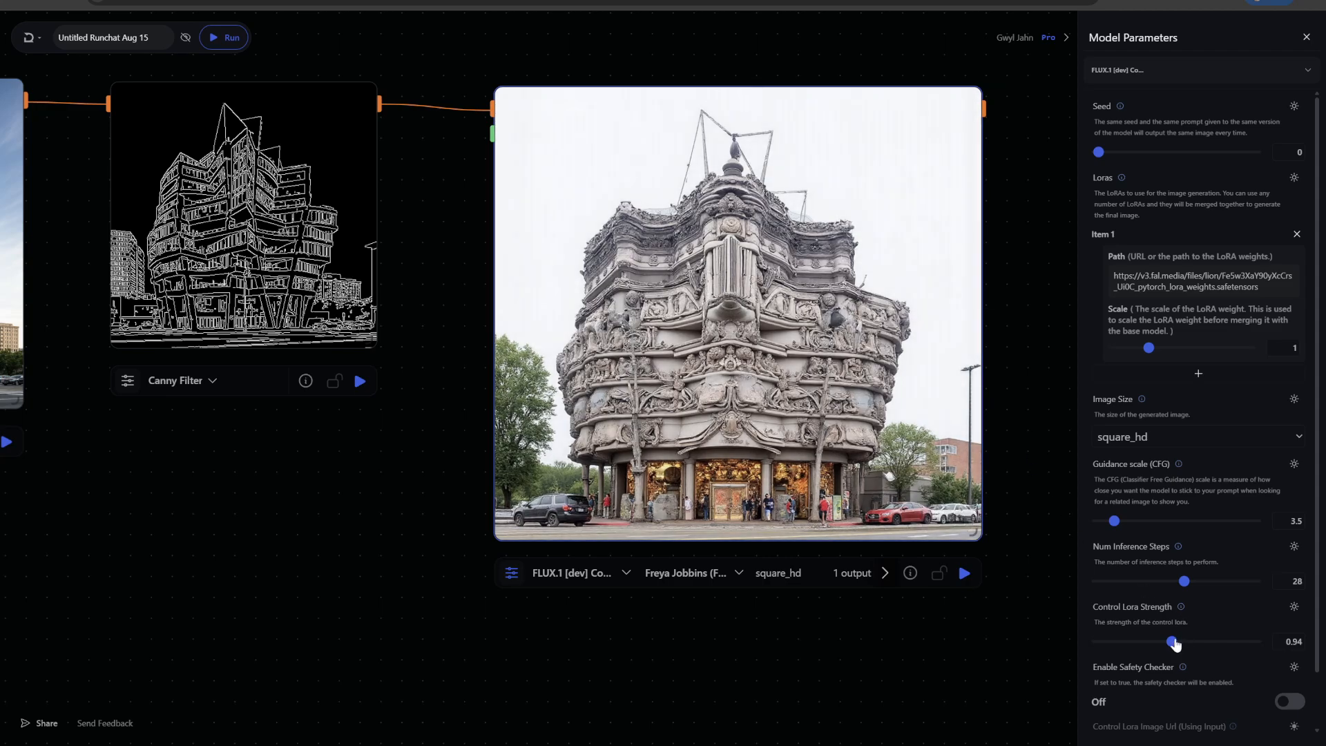
left_click_drag(1173, 641, 1168, 643)
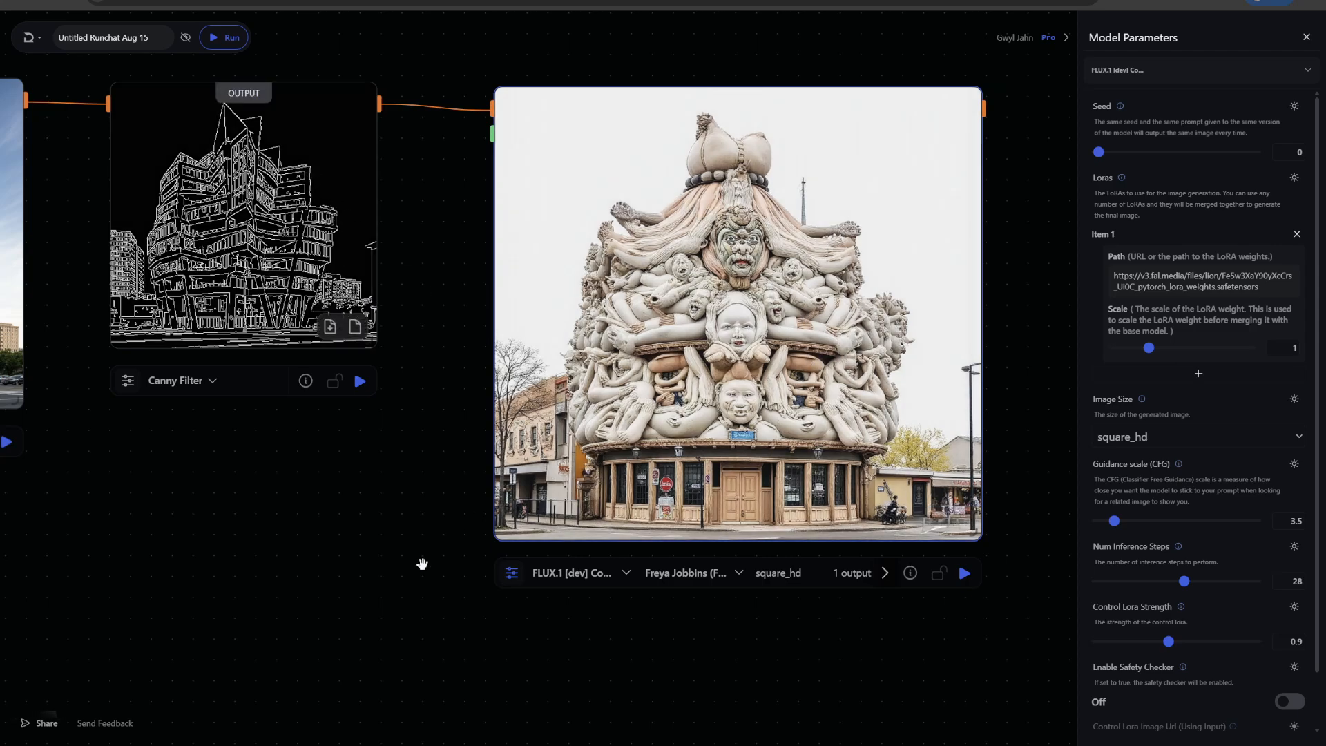
Add a FLUX.1 [dev] with Controlnets and Loras node on the canvas above the Control LoRA node
scroll(422, 563, "down", 3)
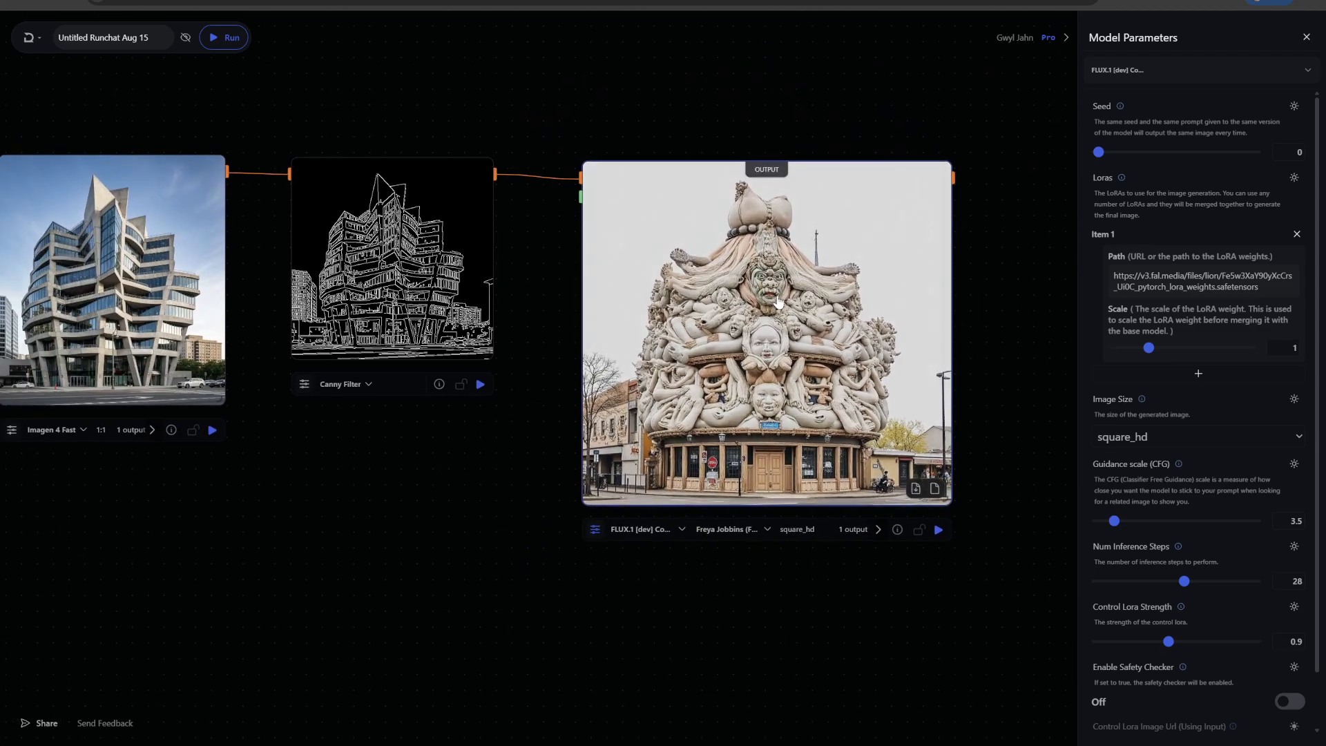
left_click_drag(670, 237, 680, 323)
left_click_drag(695, 73, 686, 192)
left_click(684, 102)
double_click(684, 102)
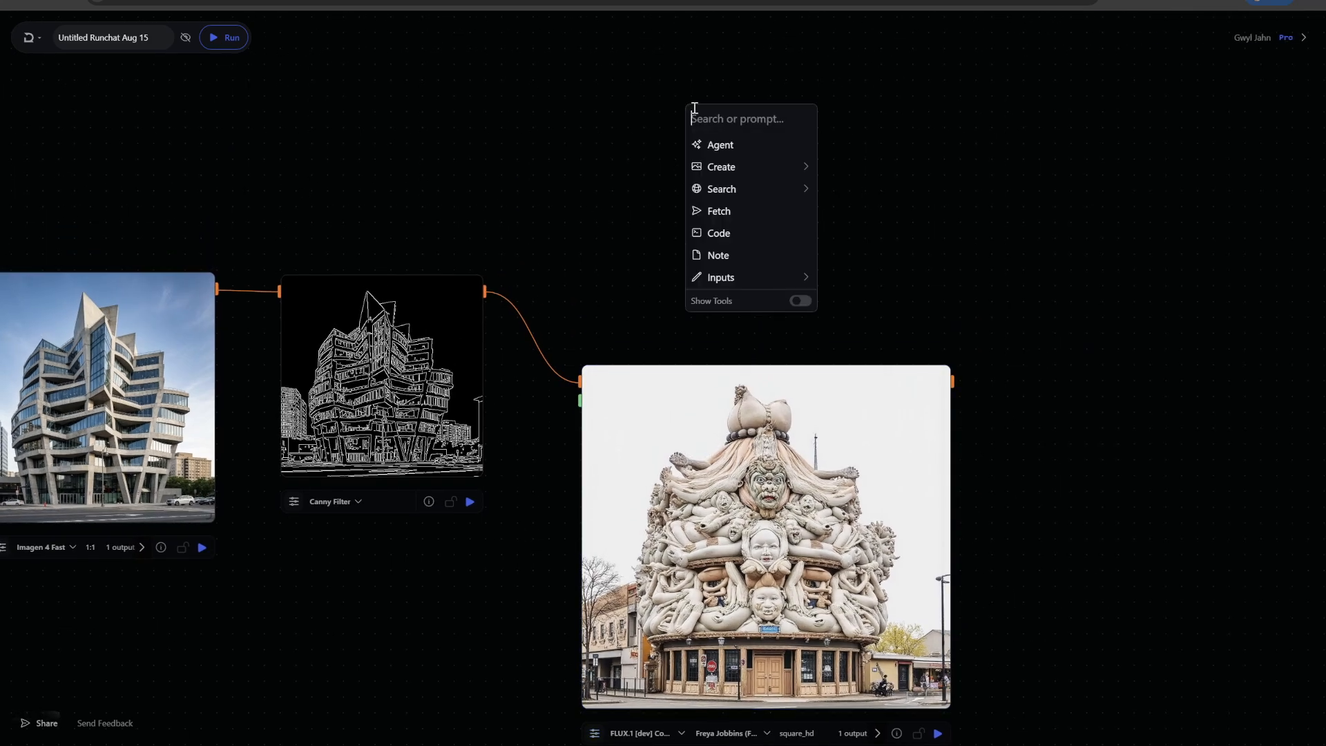
type("con")
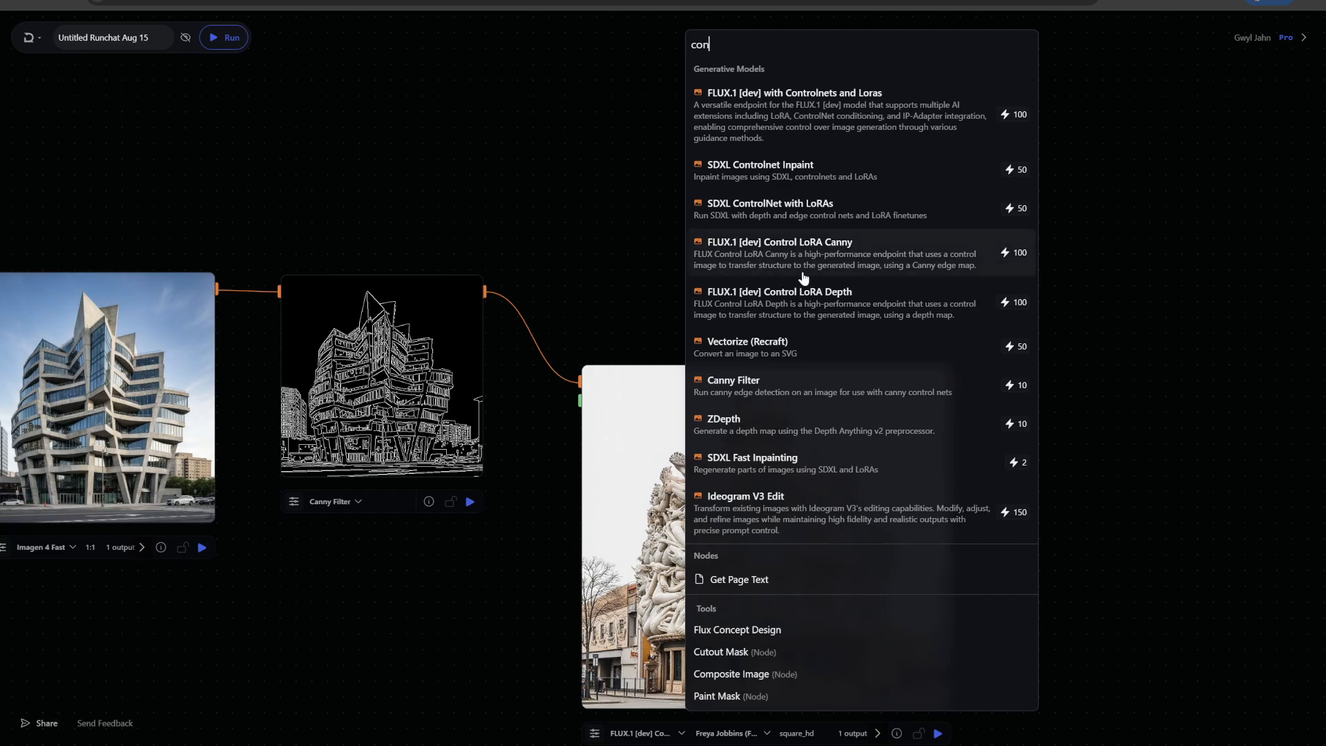
left_click(778, 106)
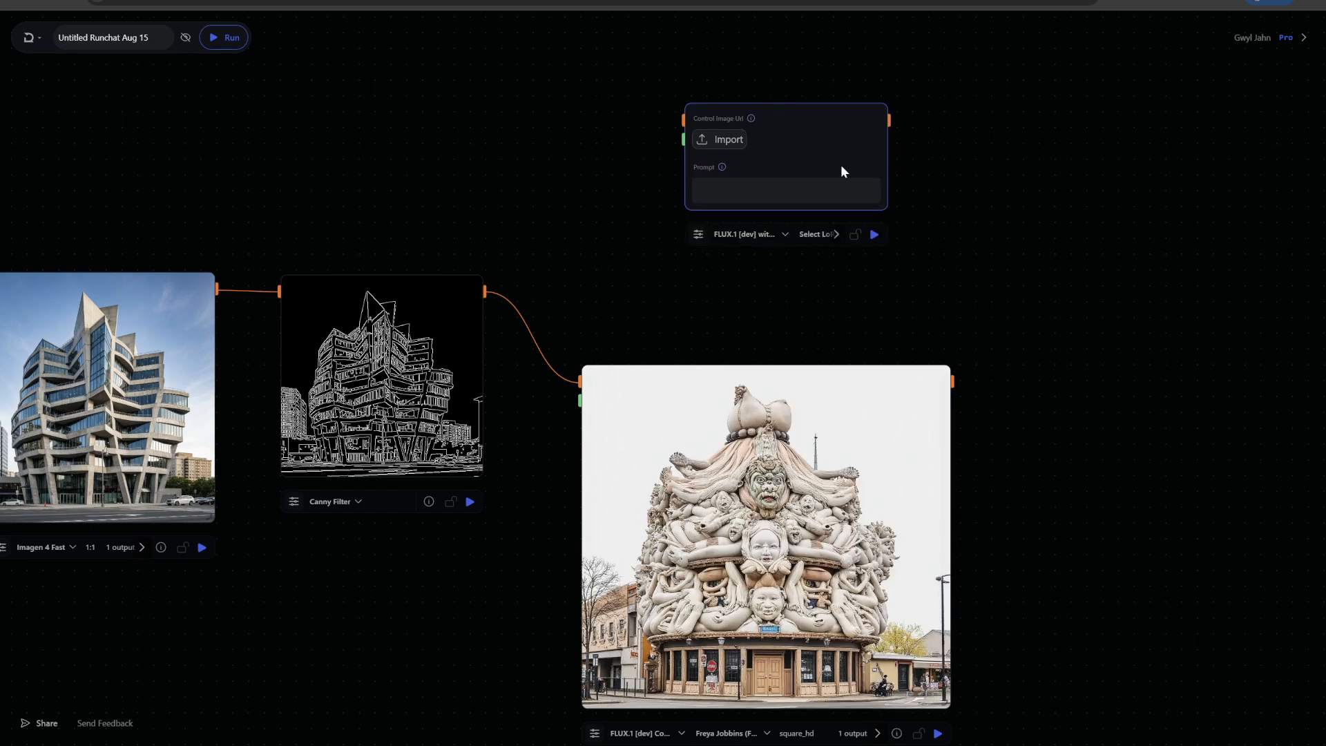
Move the new node and connect the Canny Filter output to its control image input
left_click_drag(803, 158, 755, 160)
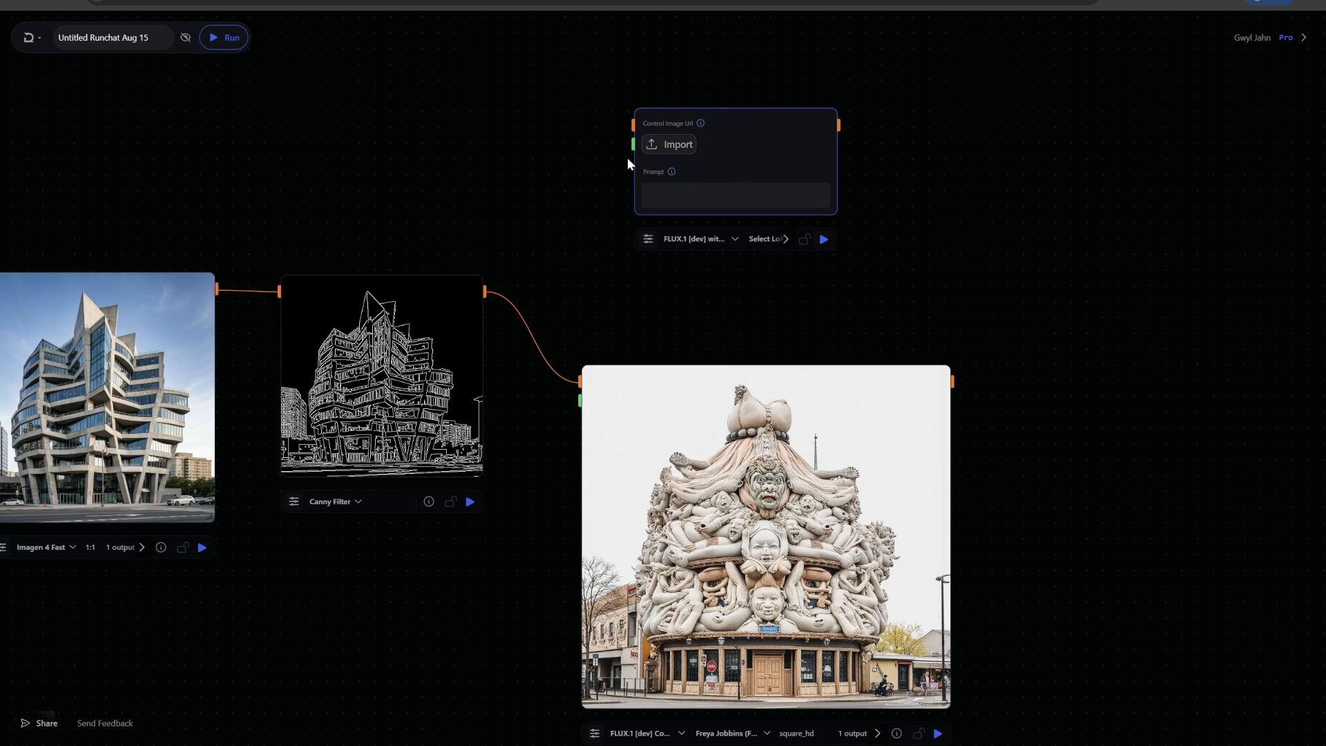
left_click_drag(485, 290, 619, 124)
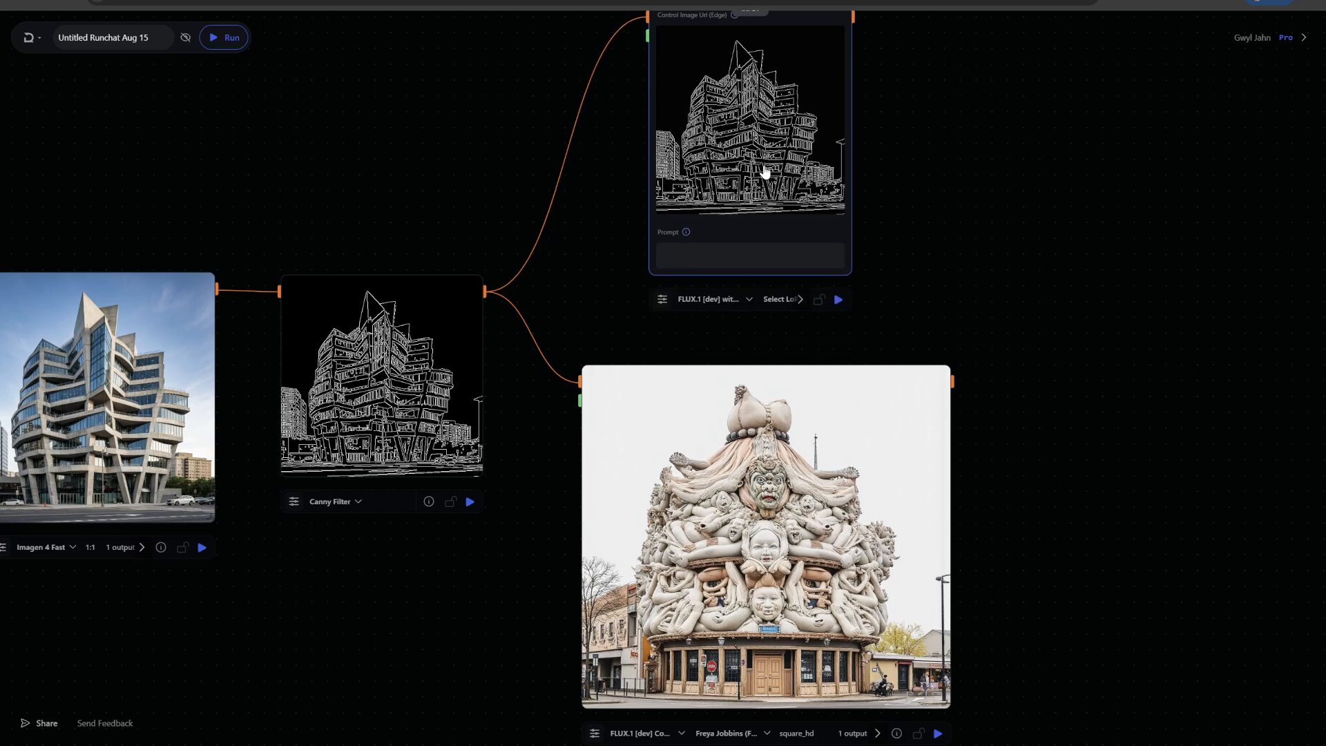
Select the Freya Jobbins (Flux) LoRA on the new node and paste its trigger word RunchatToys into the prompt
left_click(776, 304)
scroll(887, 445, "down", 3)
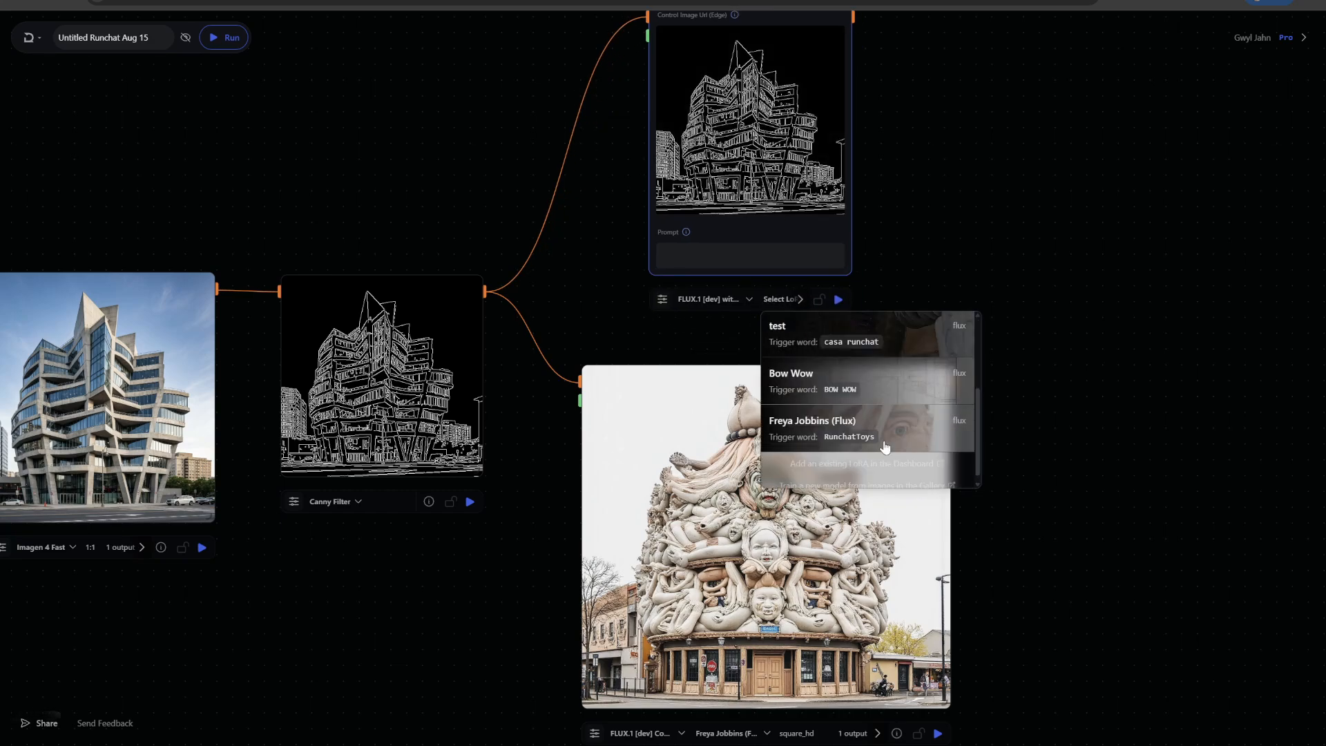
left_click(801, 423)
left_click(690, 252)
key("ctrl+v")
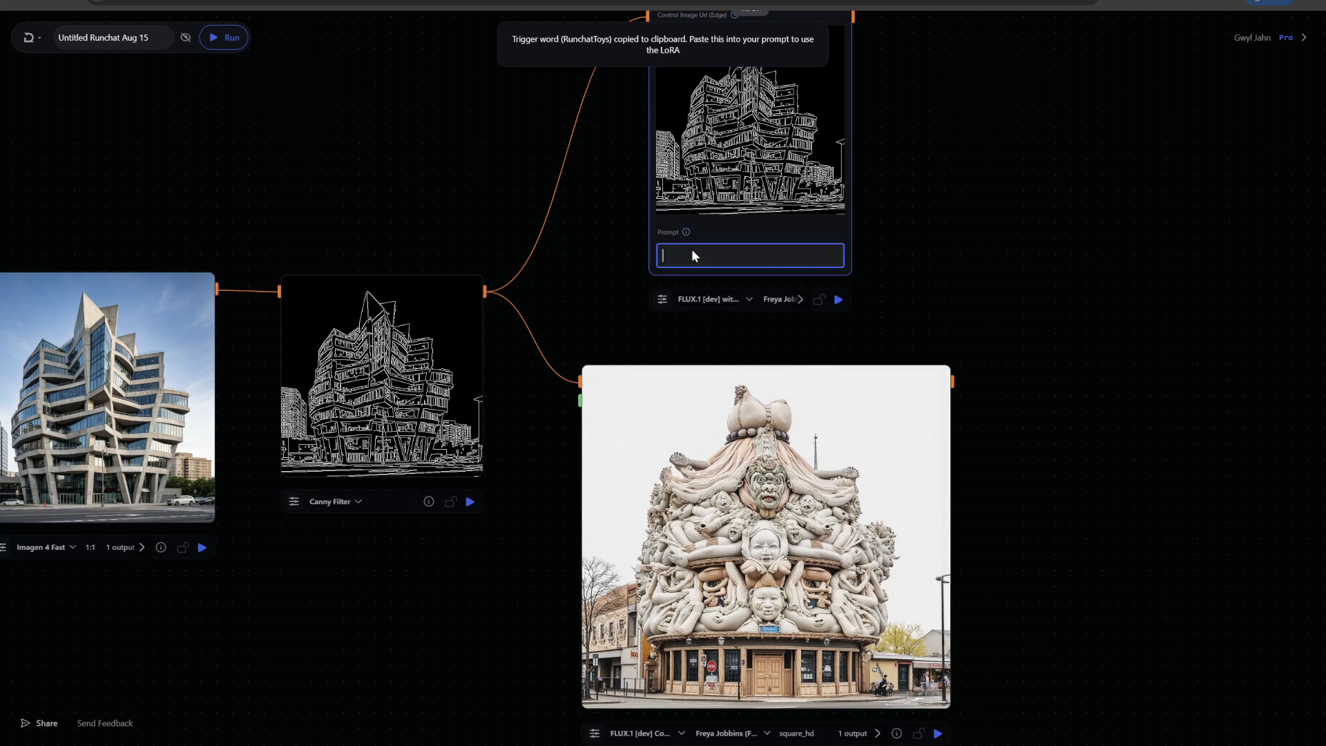
Open the new node's model parameters and review the control type options
left_click(662, 299)
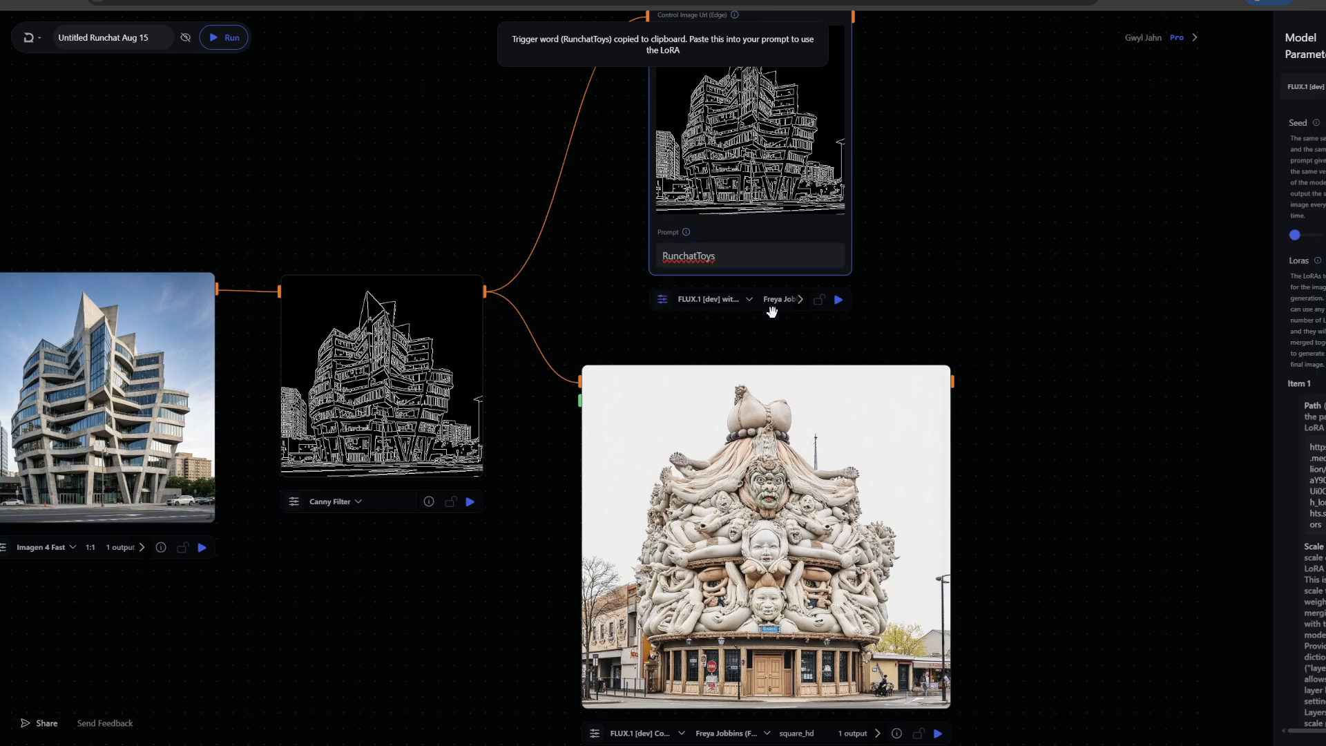
left_click_drag(932, 228, 881, 221)
scroll(1236, 415, "down", 1)
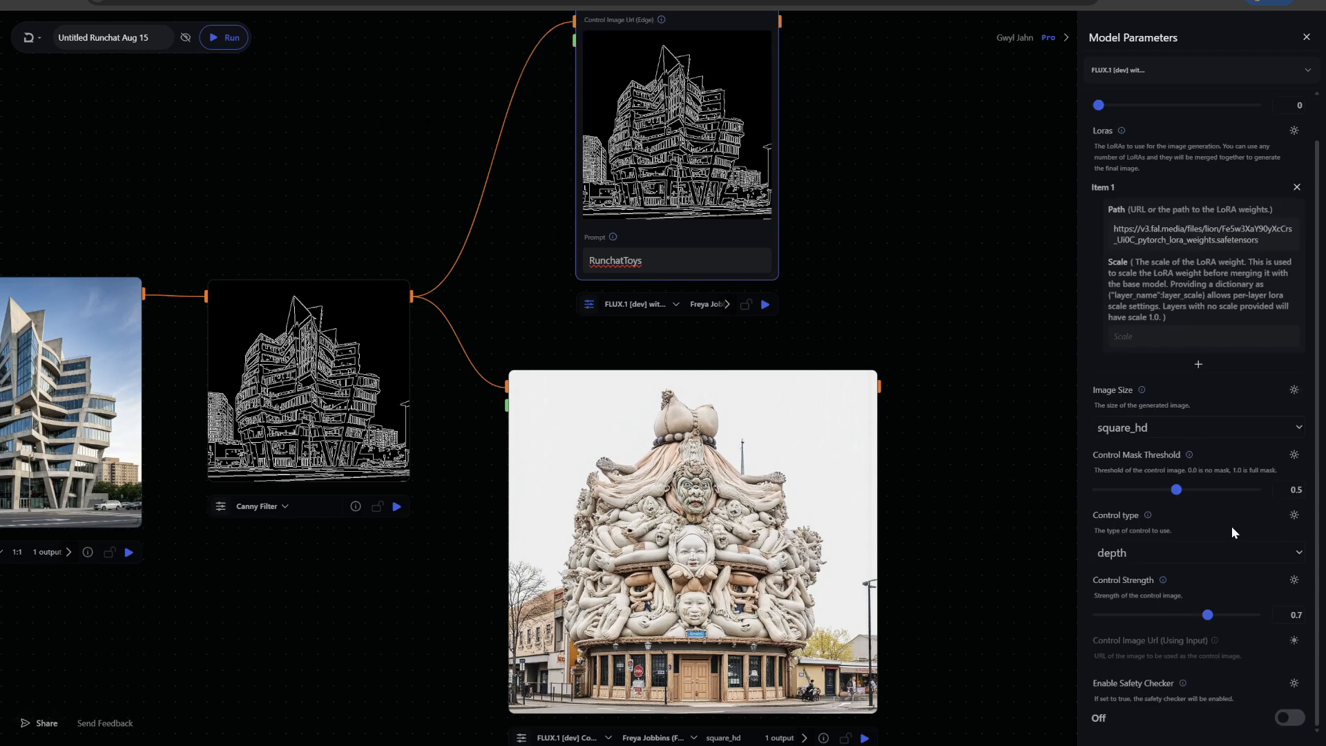
left_click(1179, 550)
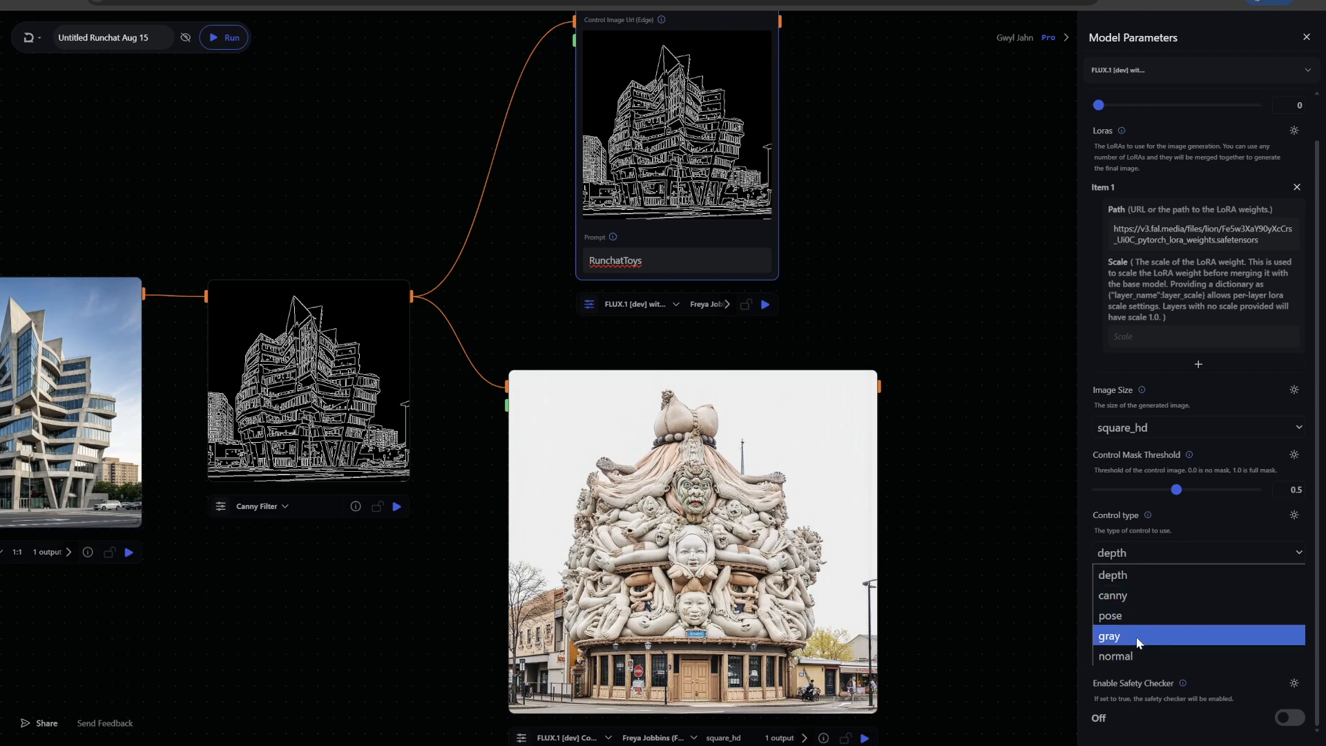
left_click(1130, 541)
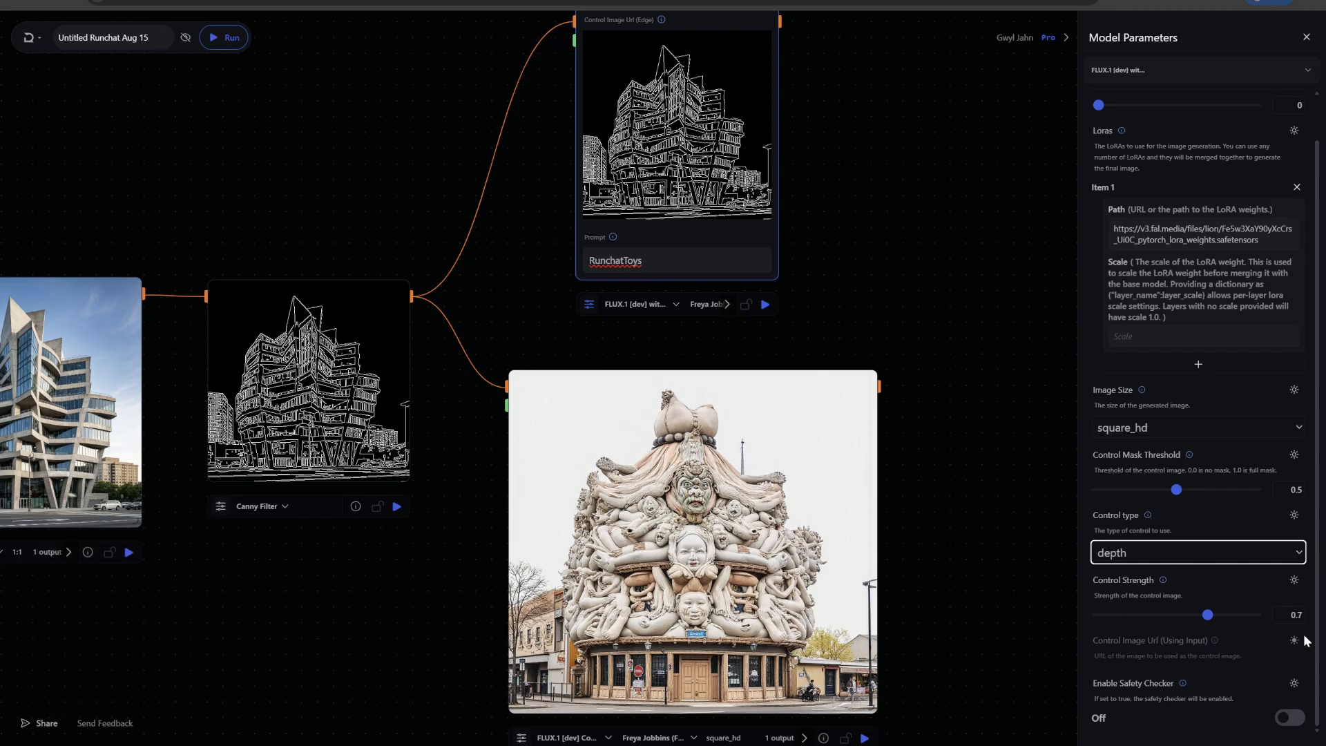
Run the new FLUX Controlnets node and enlarge it on the canvas
left_click_drag(864, 220, 868, 326)
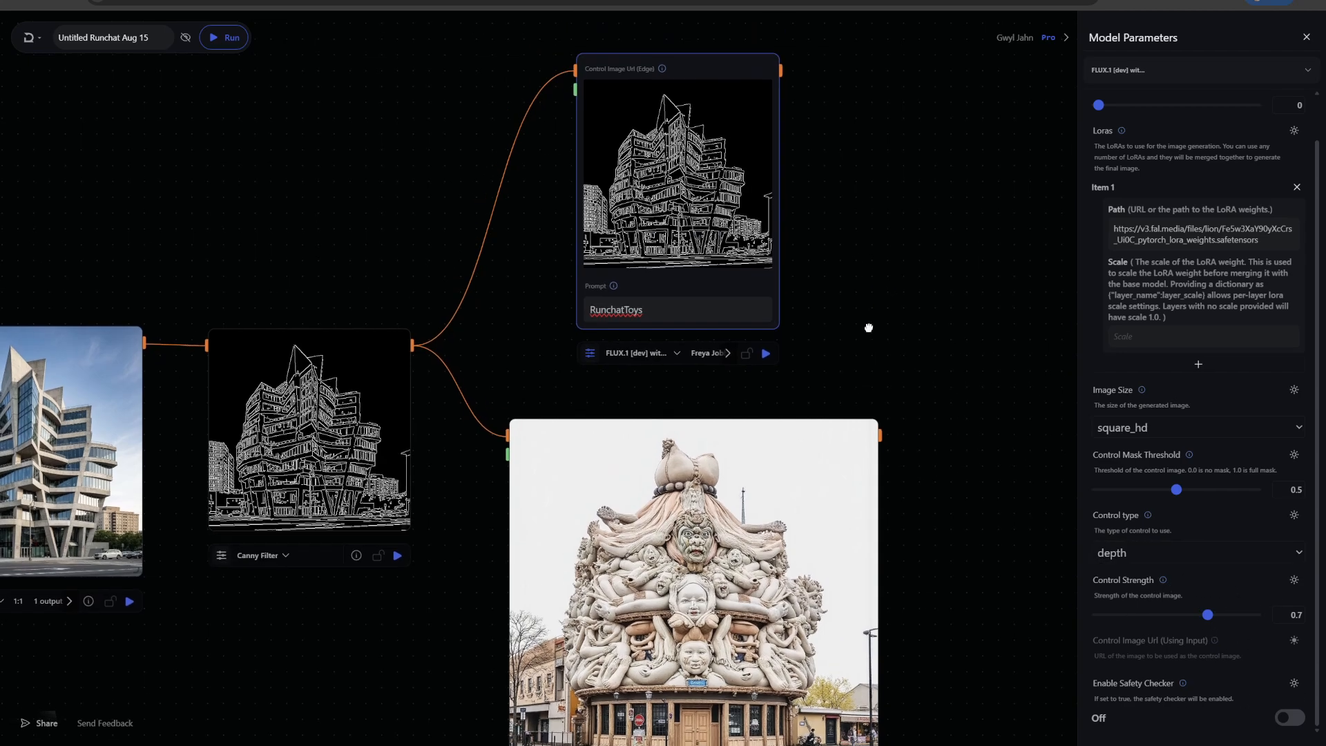
left_click(768, 415)
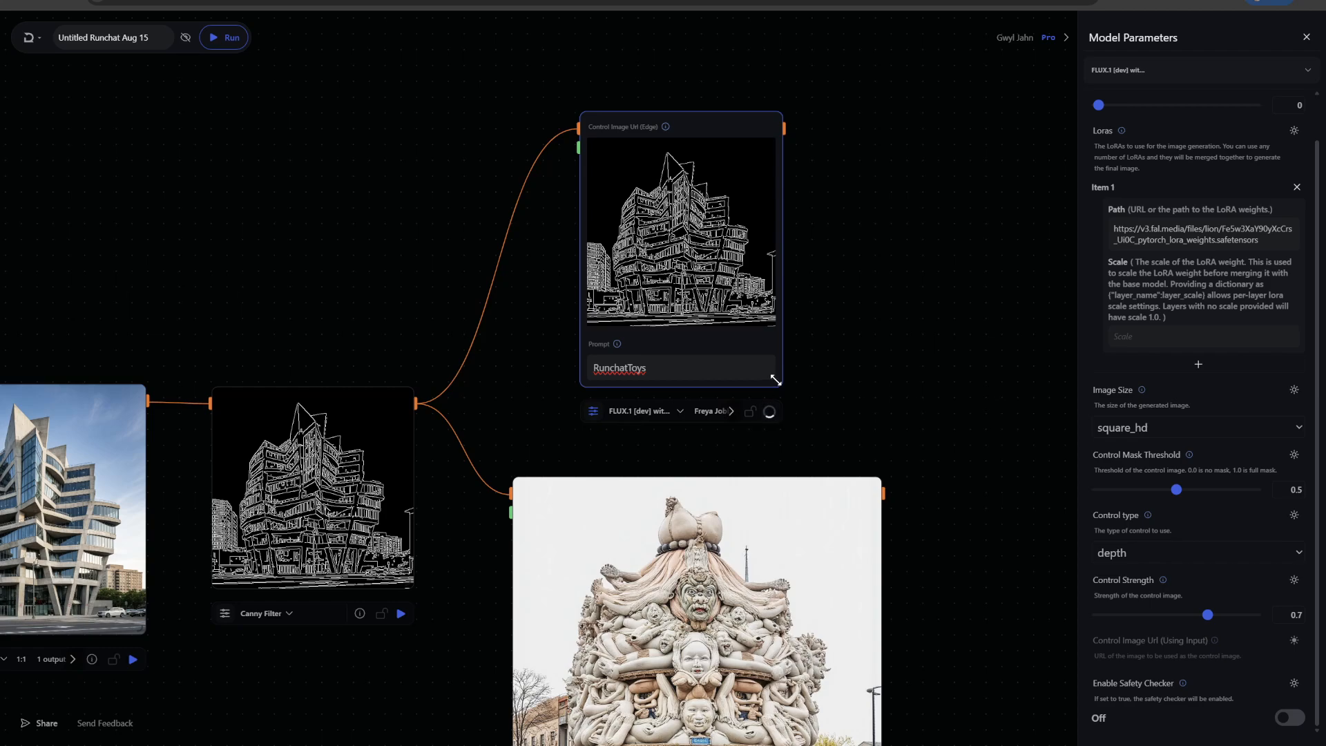
left_click_drag(776, 381, 869, 417)
left_click_drag(773, 112, 745, 78)
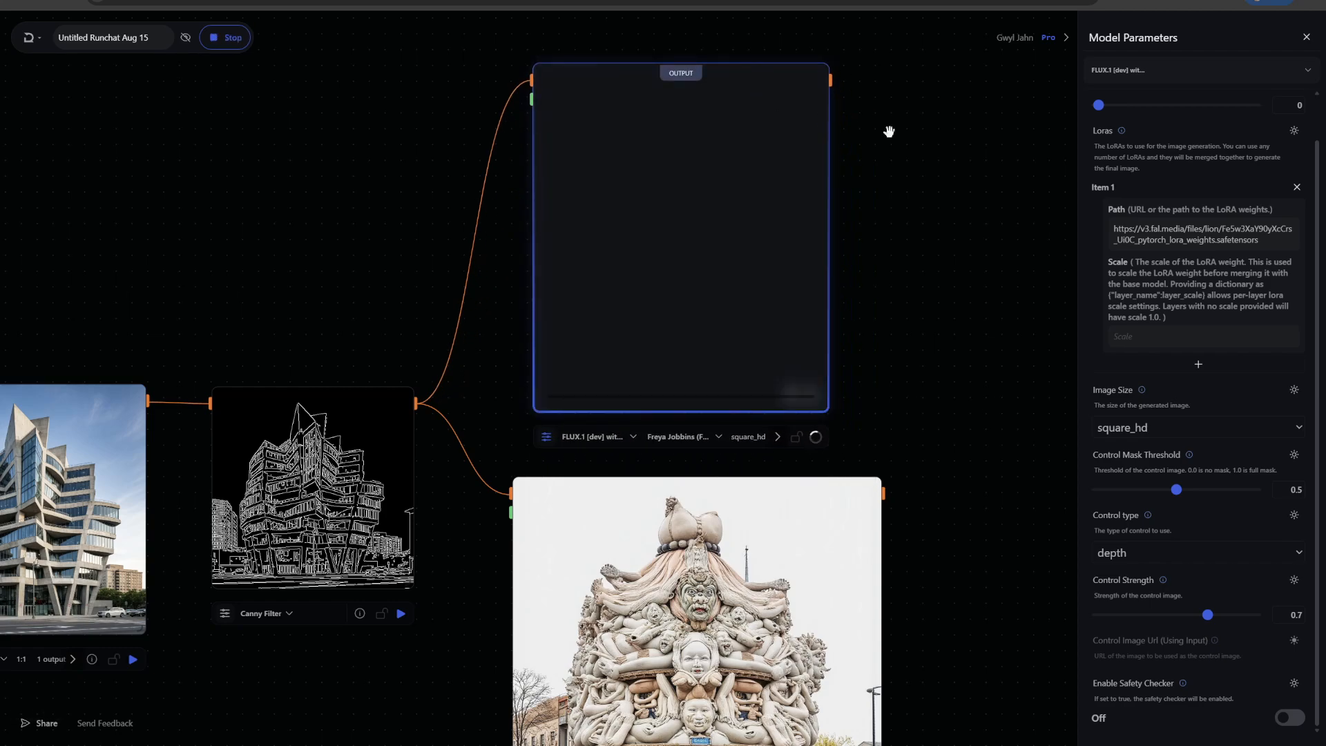
left_click(546, 437)
left_click(546, 437)
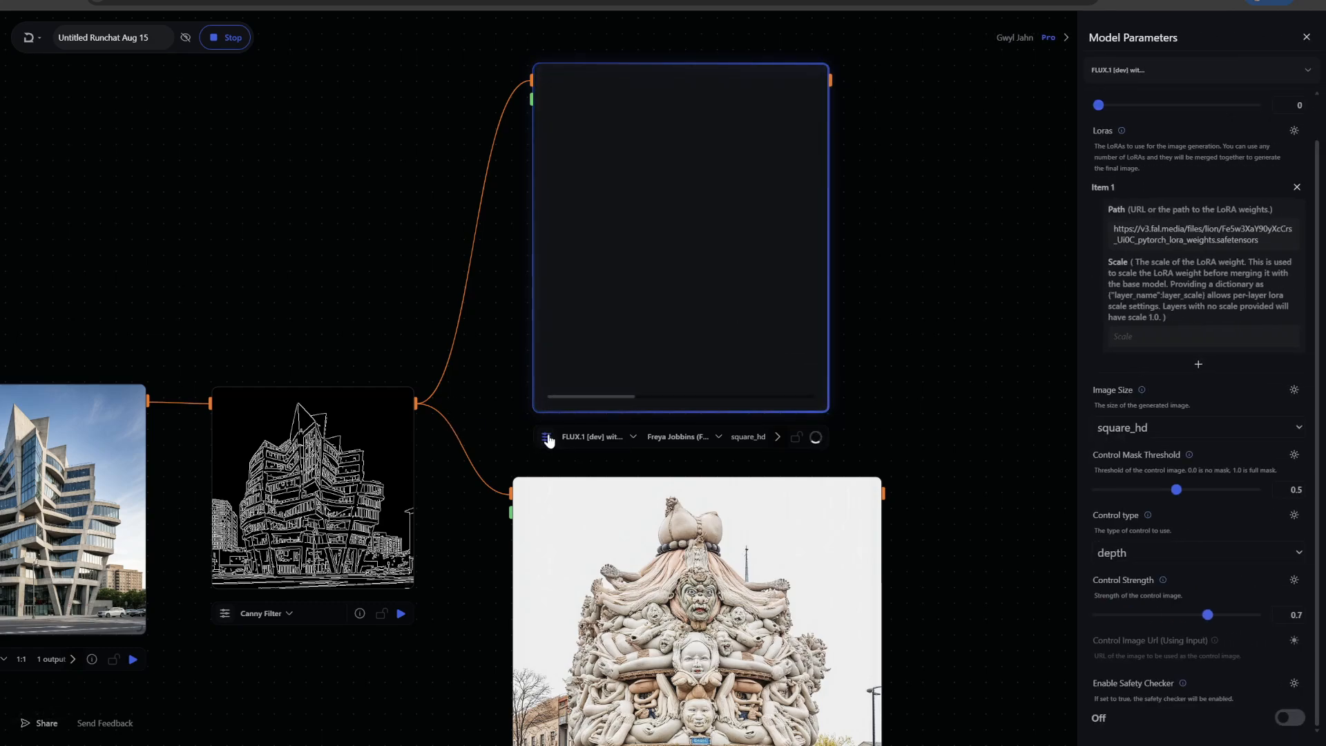
left_click(546, 437)
left_click(634, 437)
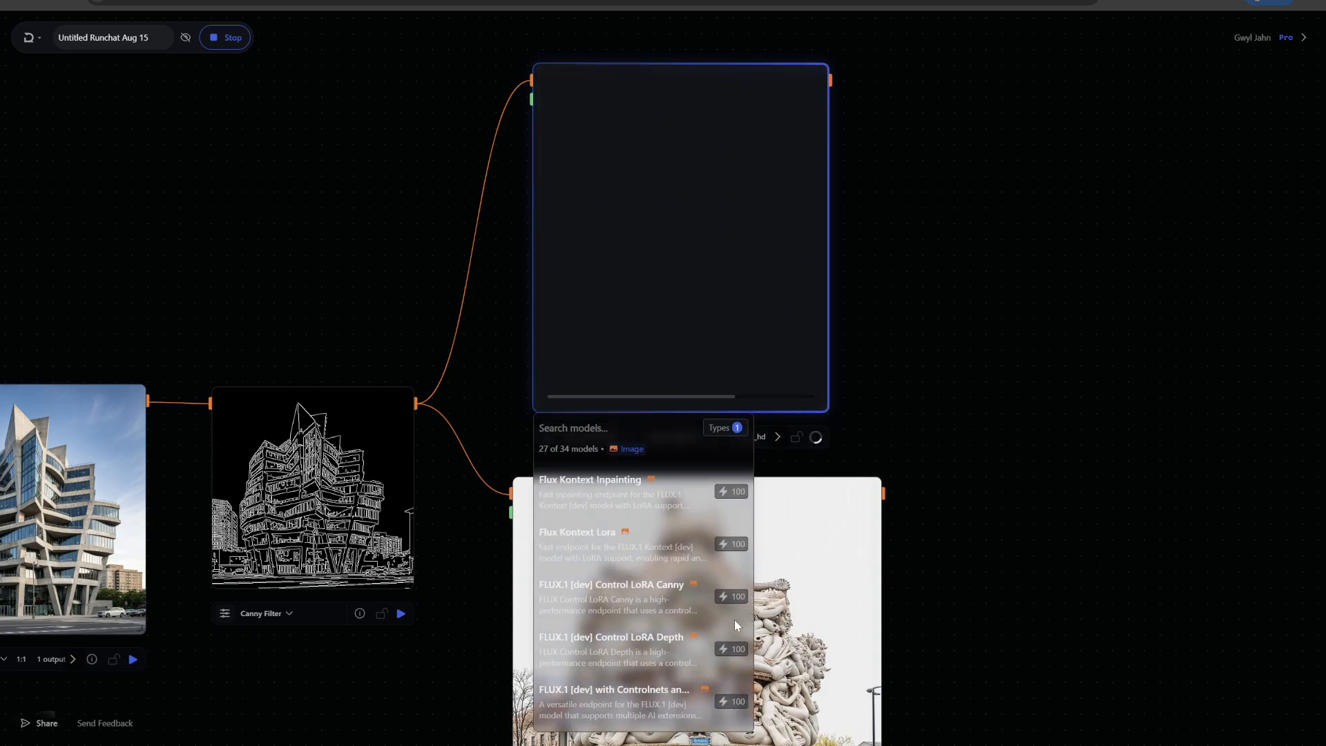
left_click(939, 379)
Enlarge the new FLUX Controlnets node further while it generates
left_click_drag(986, 412, 975, 176)
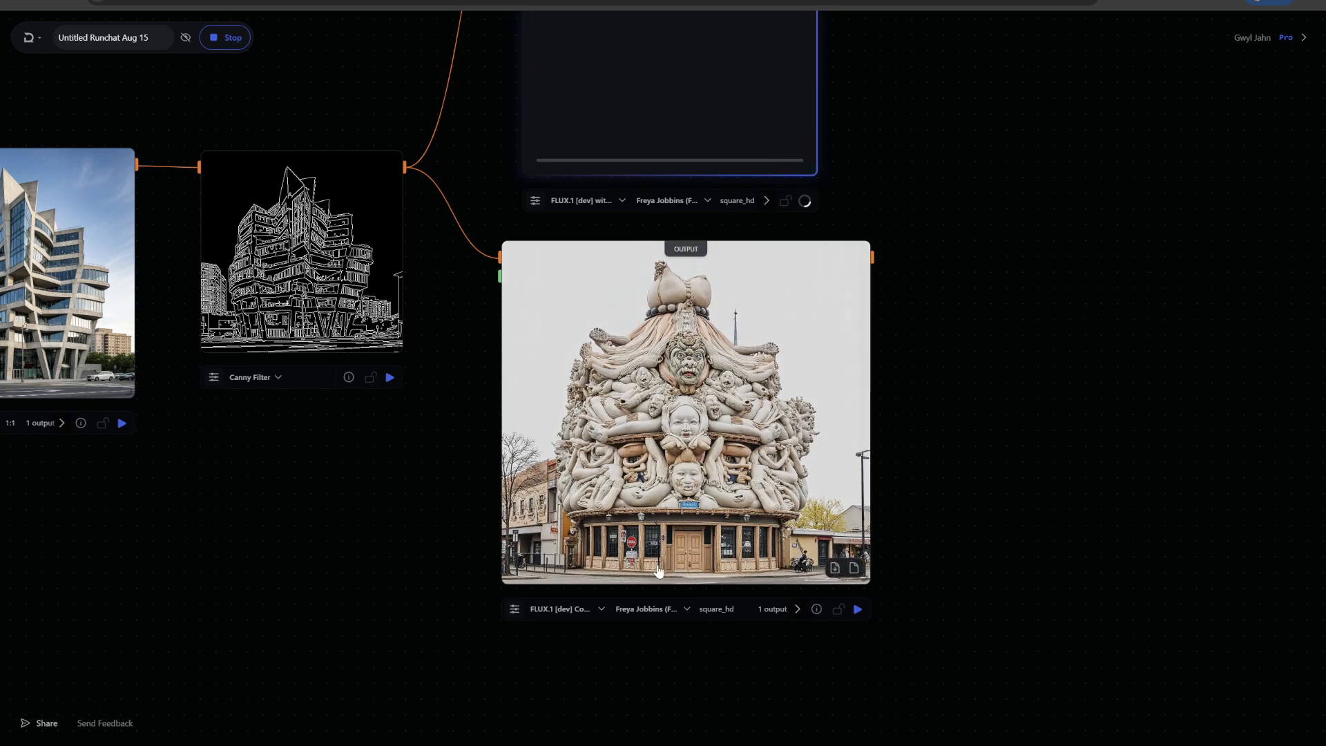
left_click_drag(935, 216, 962, 456)
left_click_drag(758, 256, 734, 228)
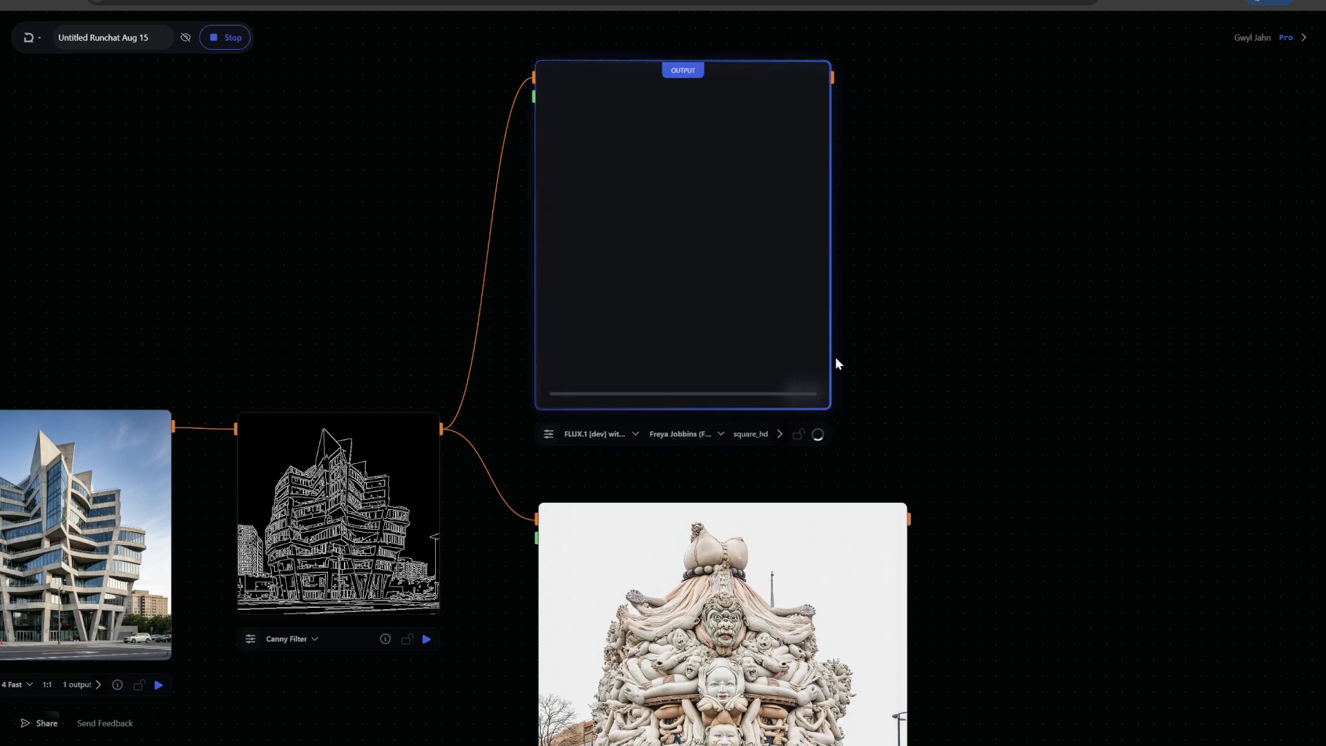
left_click_drag(828, 405, 883, 395)
left_click_drag(635, 498, 700, 381)
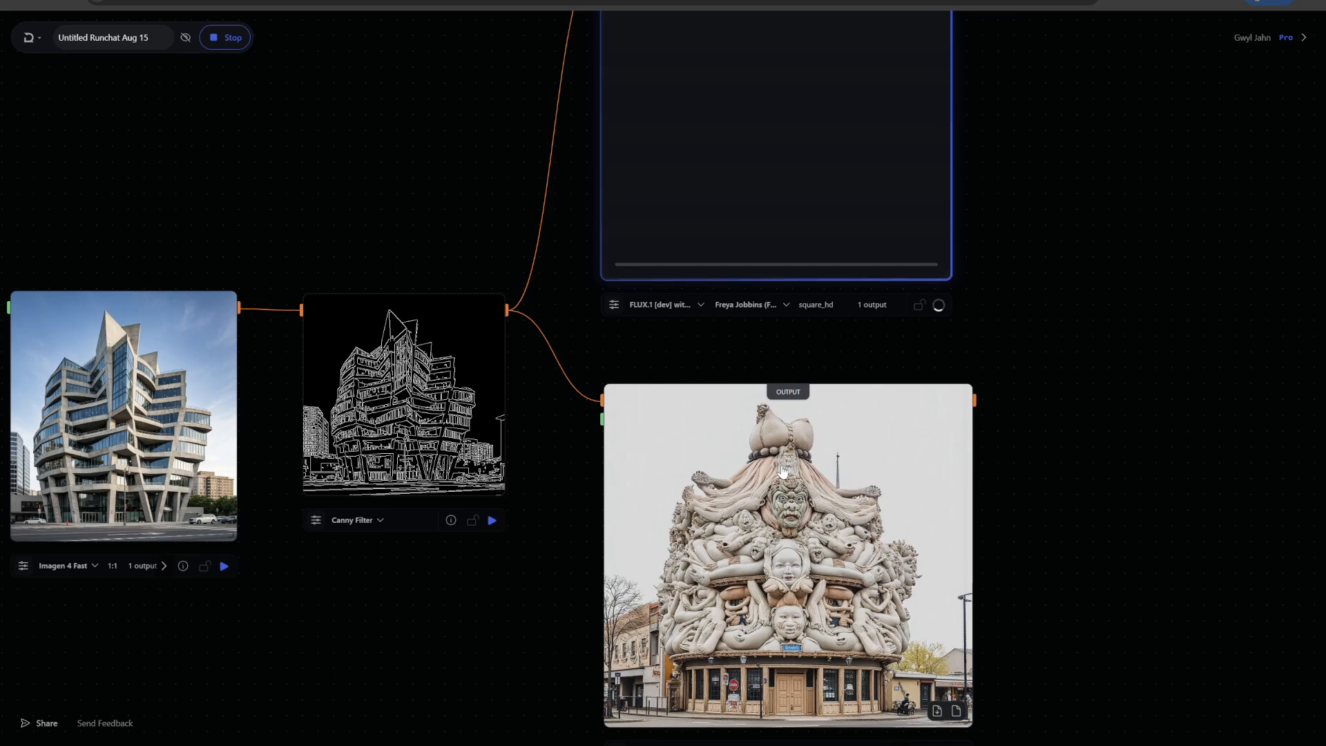
left_click_drag(1045, 201, 1097, 308)
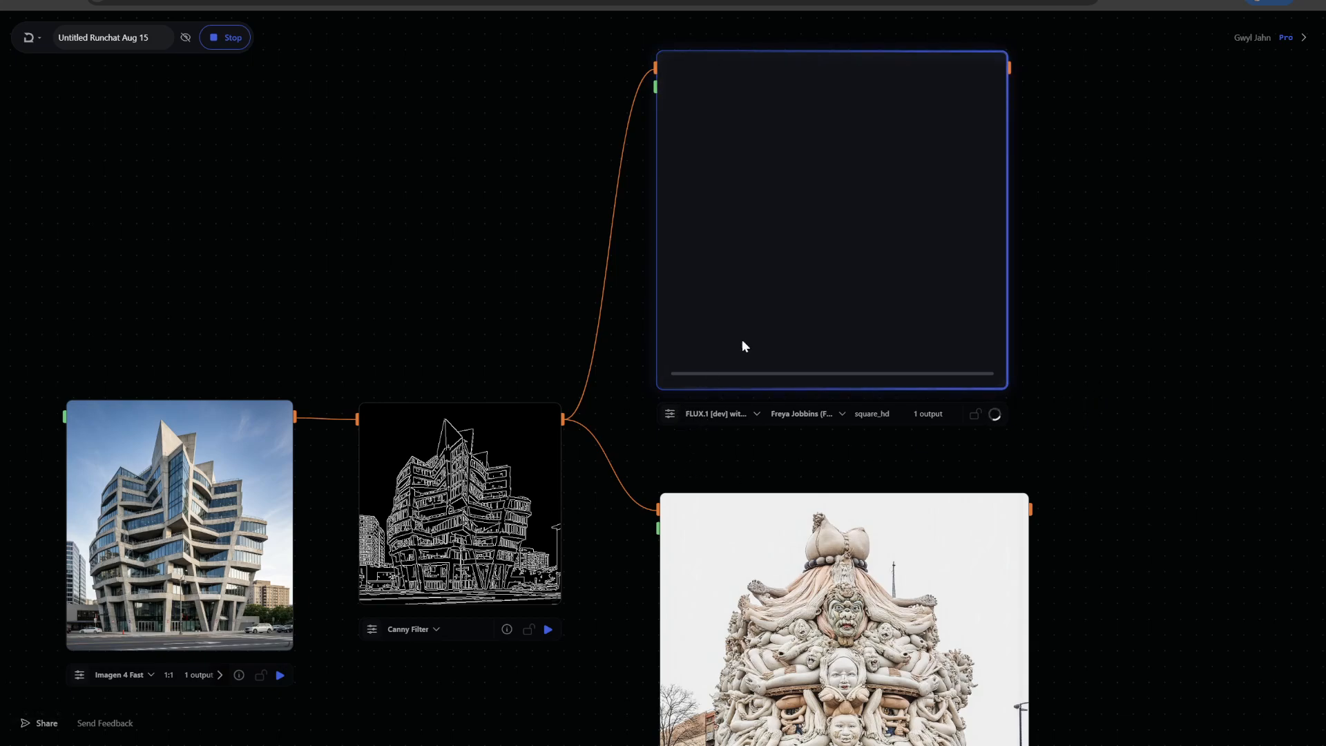
Reopen the new node's model parameters and view its generated image alongside the other nodes
left_click(670, 414)
left_click_drag(545, 235, 379, 225)
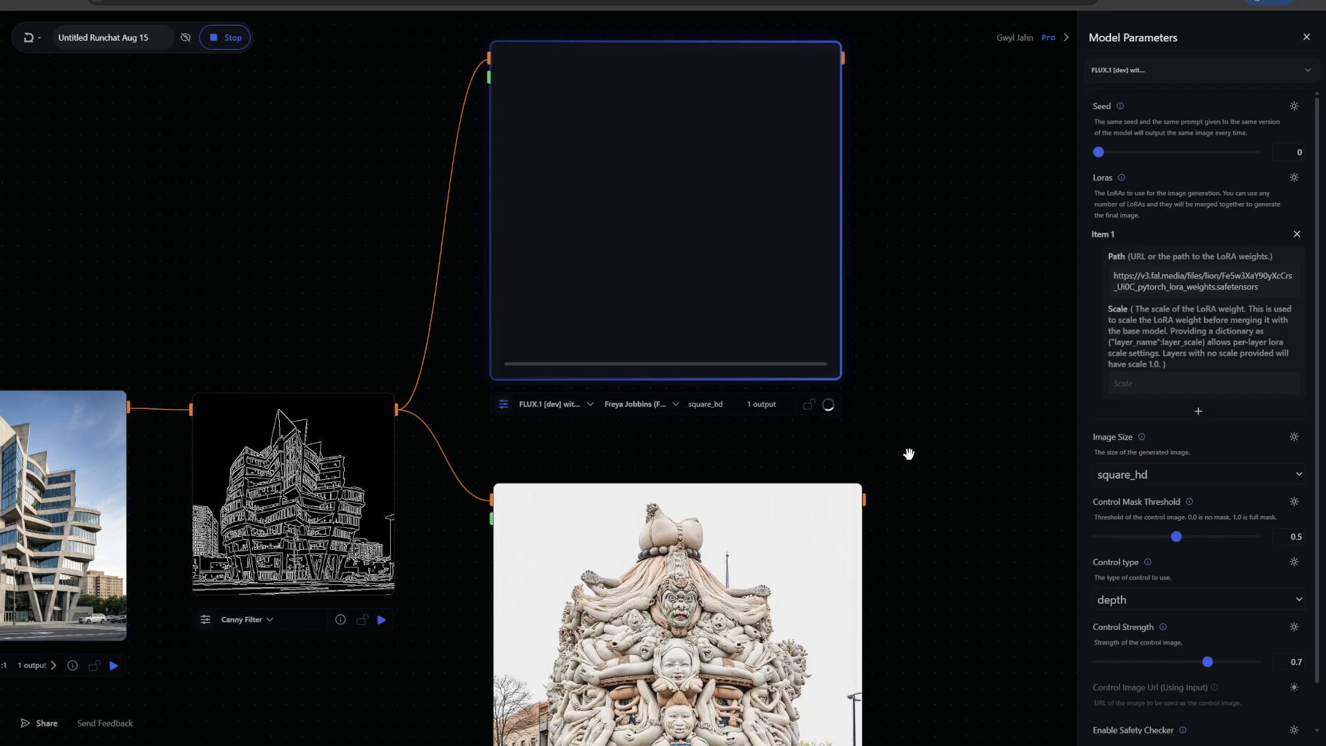
left_click_drag(909, 453, 986, 400)
left_click_drag(174, 262, 289, 226)
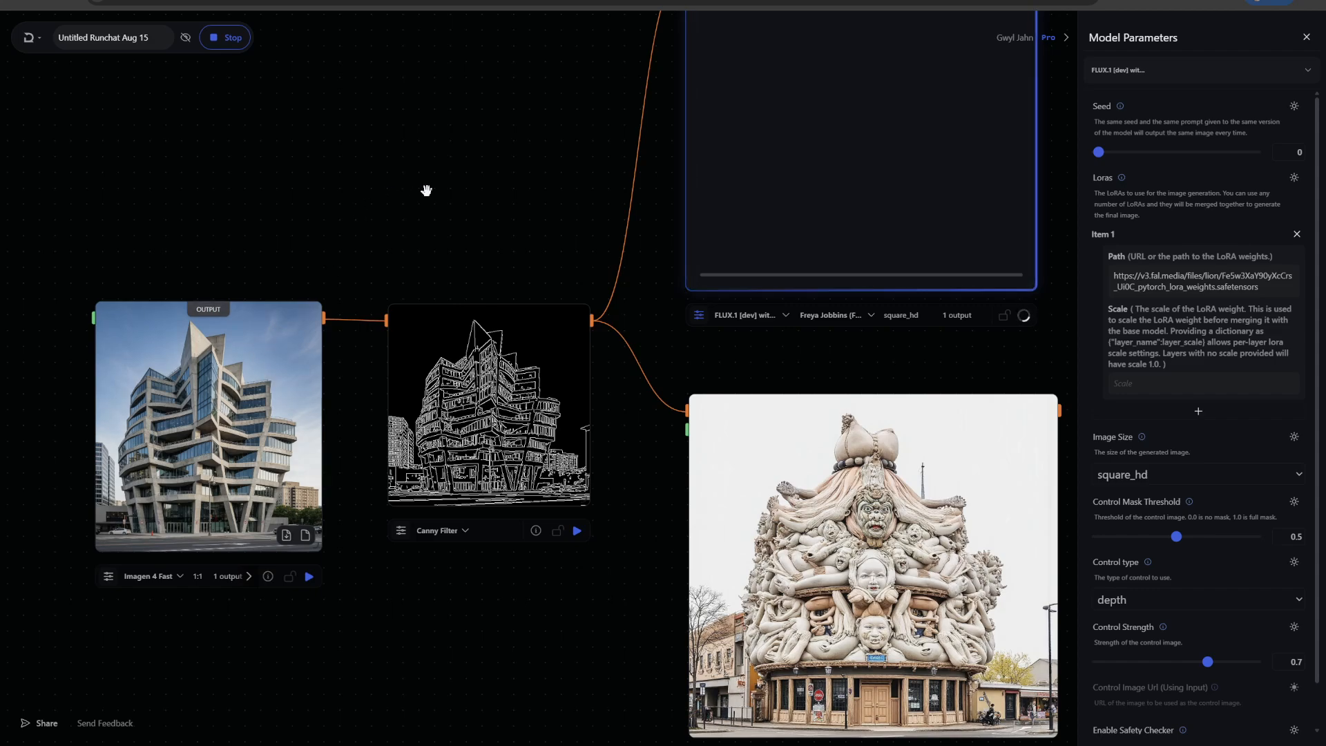
left_click_drag(458, 157, 322, 334)
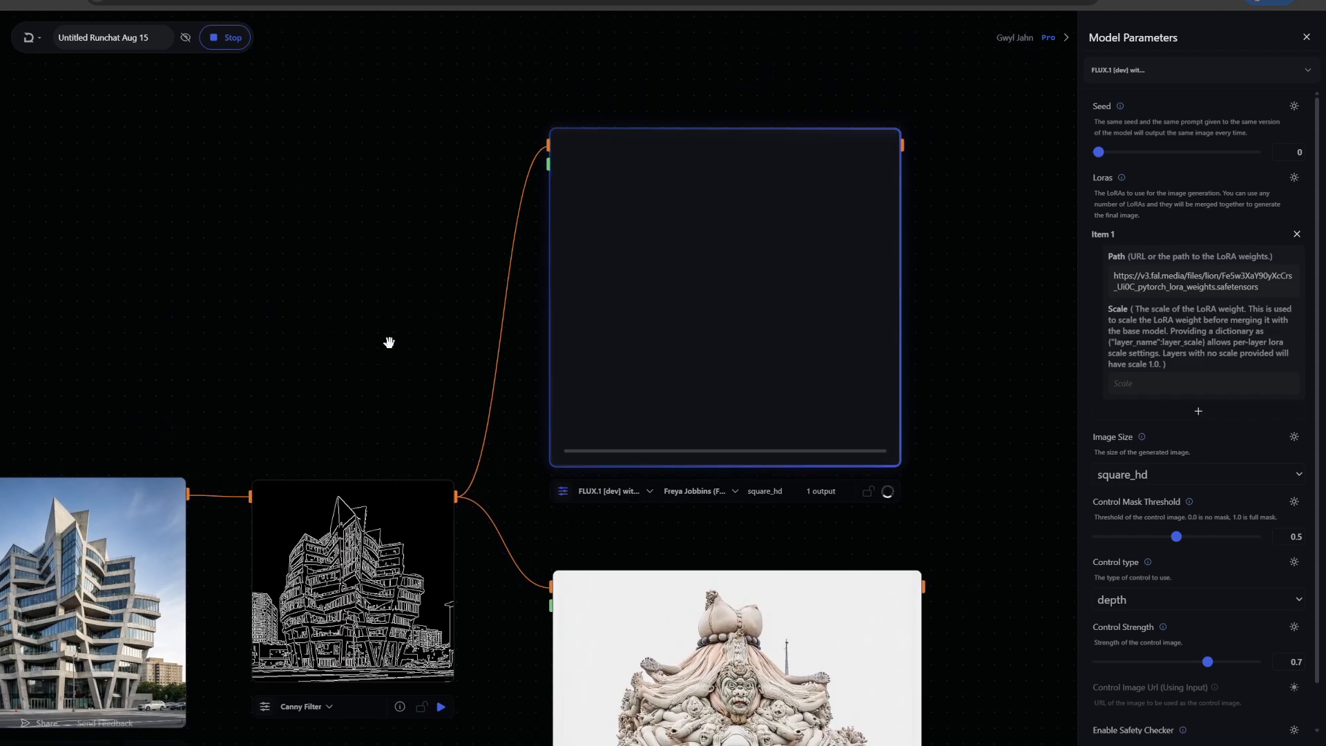
scroll(388, 341, "down", 5)
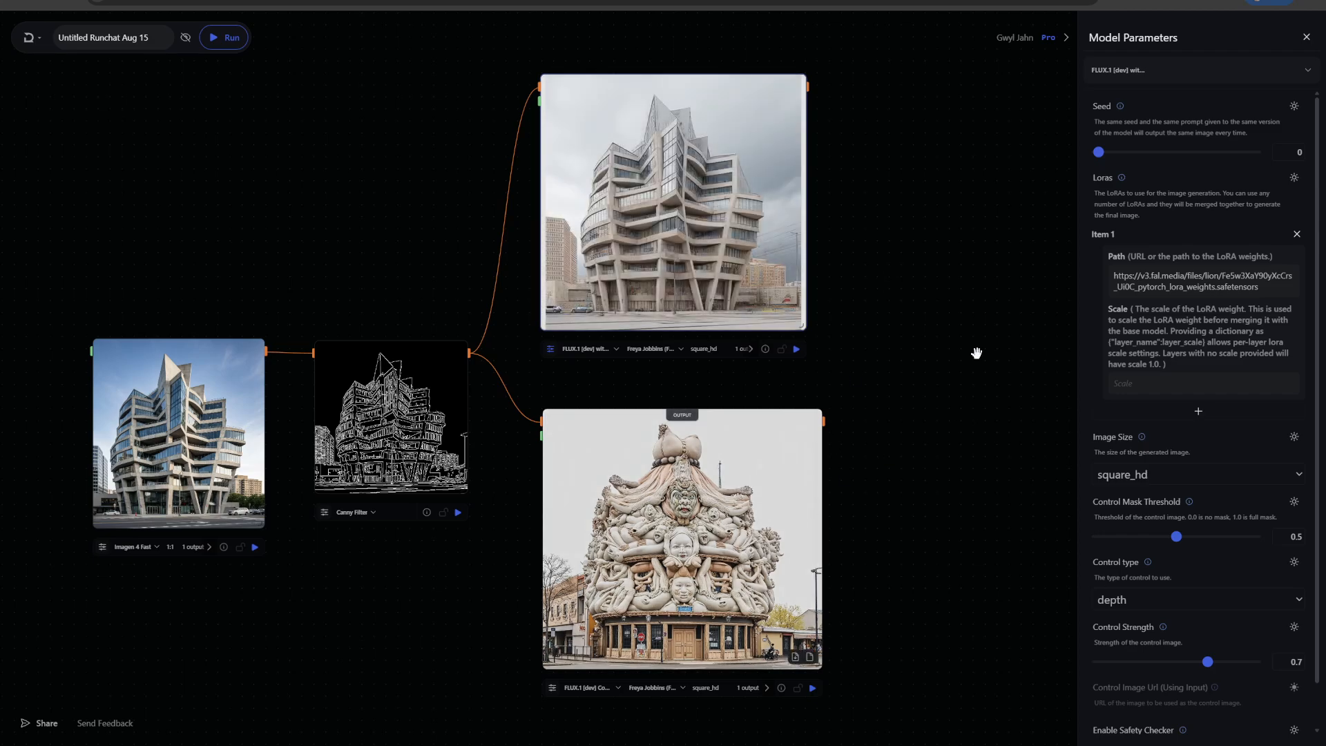
Zoom in and pan around to inspect the new FLUX Controlnets node's generated image
scroll(858, 252, "up", 3)
left_click_drag(836, 244, 896, 301)
left_click_drag(653, 243, 661, 248)
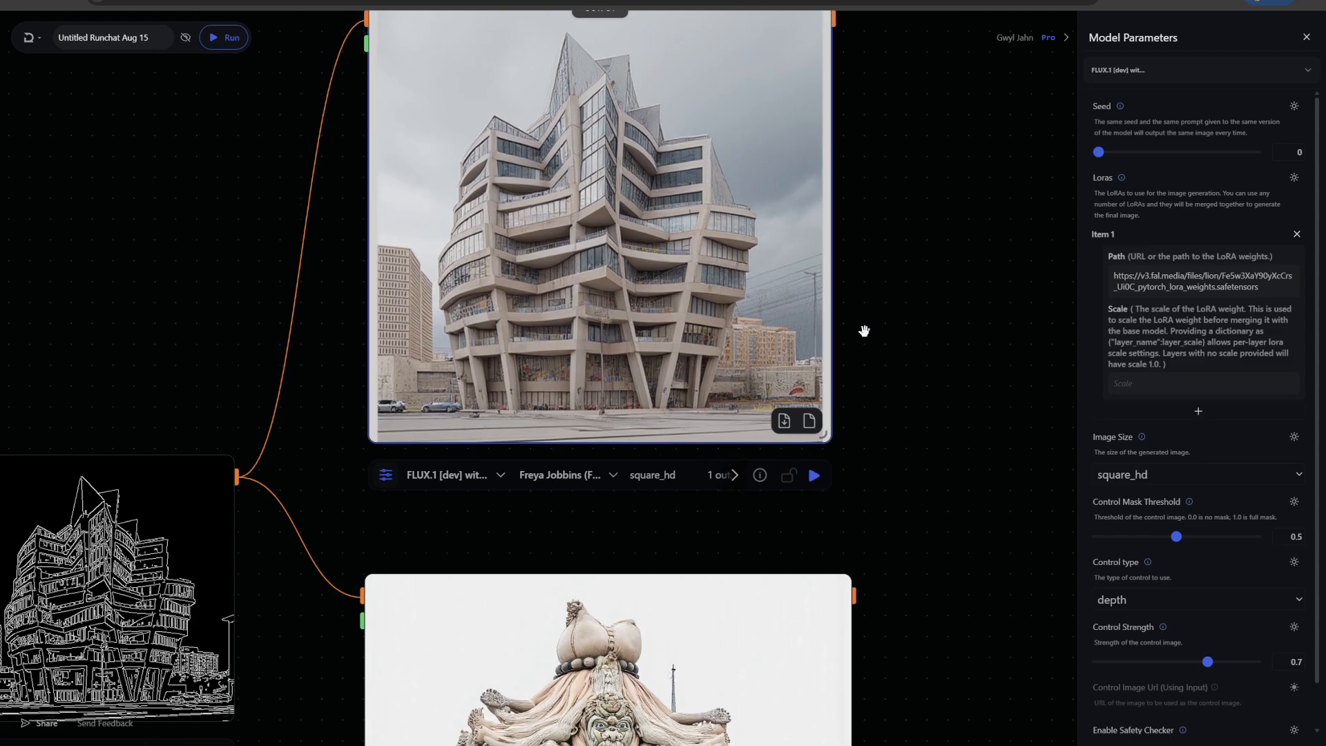
scroll(856, 324, "up", 4)
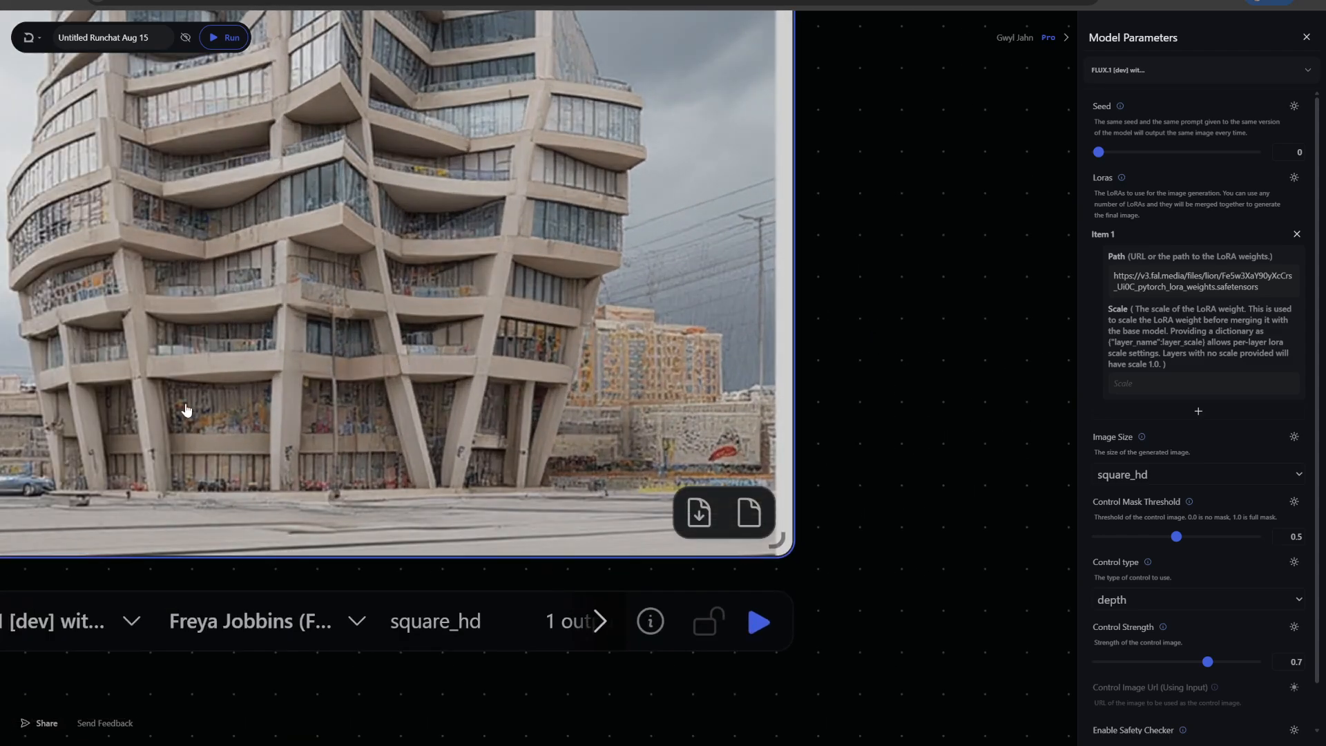
scroll(892, 316, "down", 5)
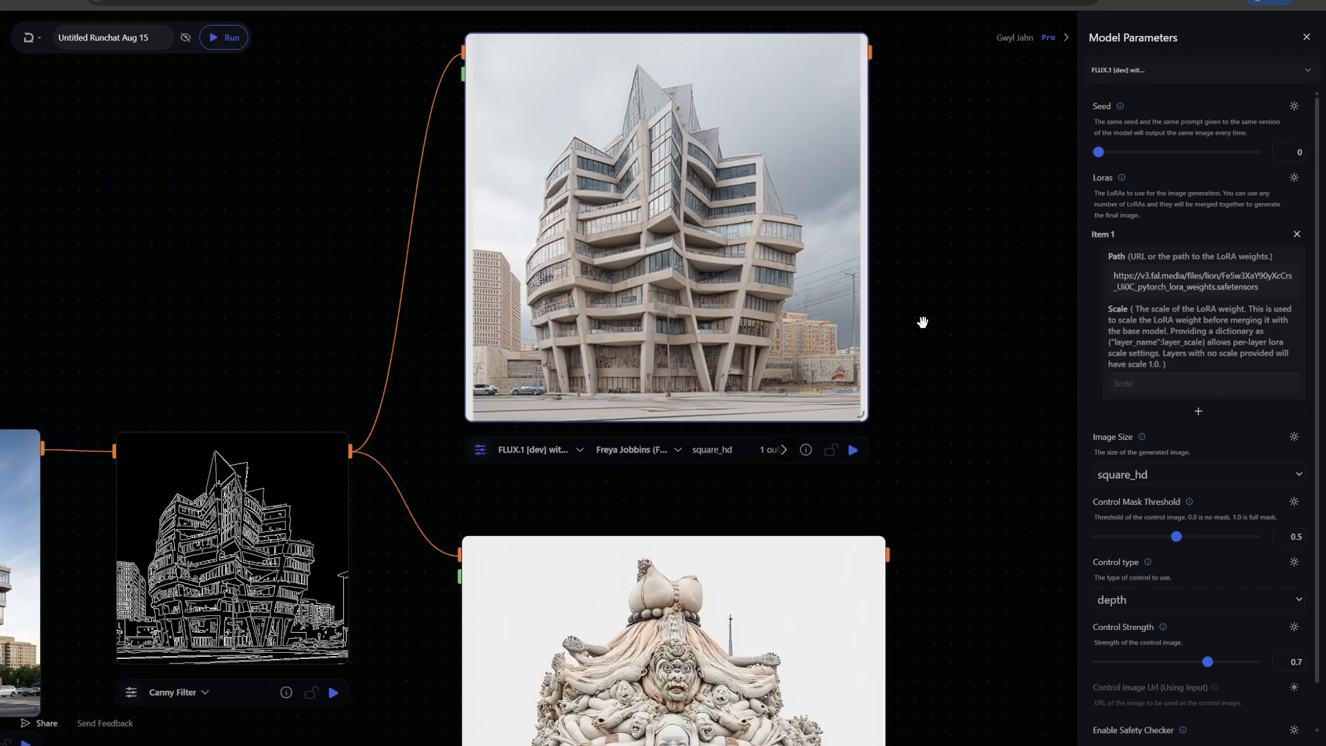
left_click_drag(940, 332, 932, 273)
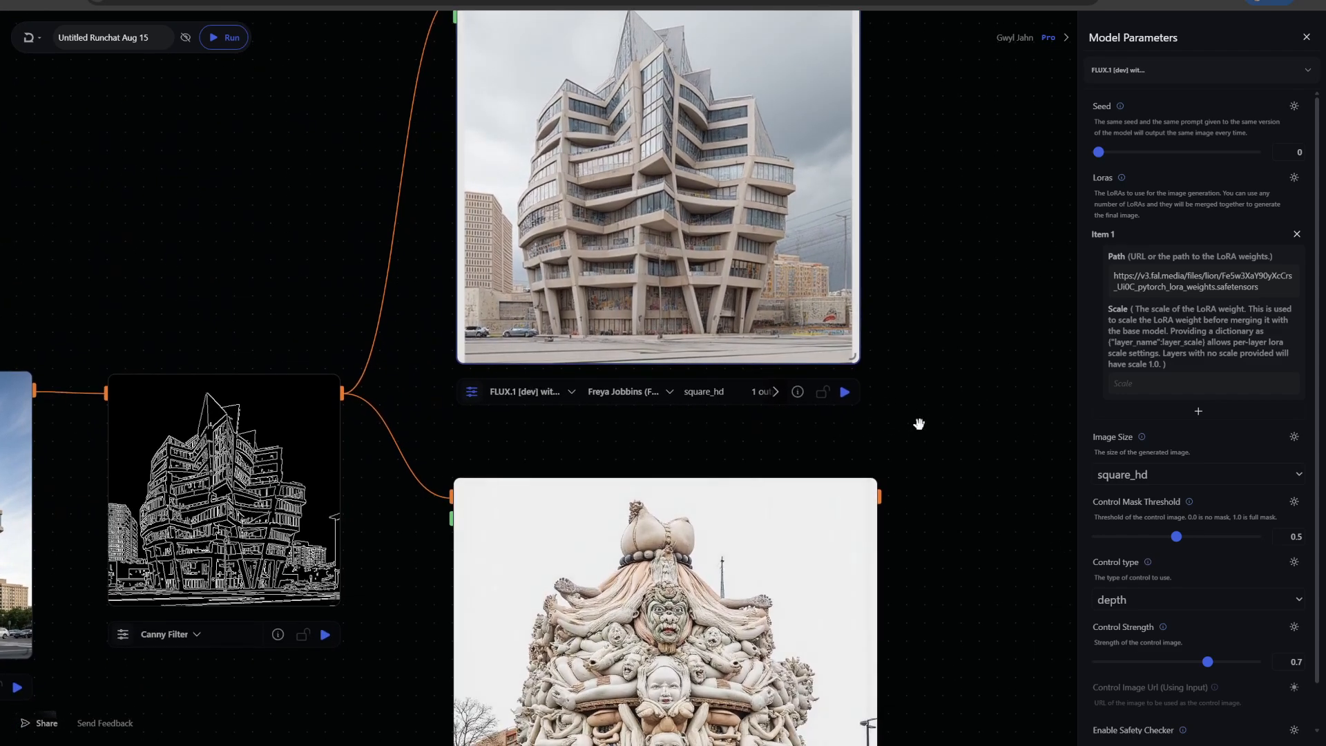
scroll(919, 424, "down", 1)
left_click_drag(940, 417, 909, 367)
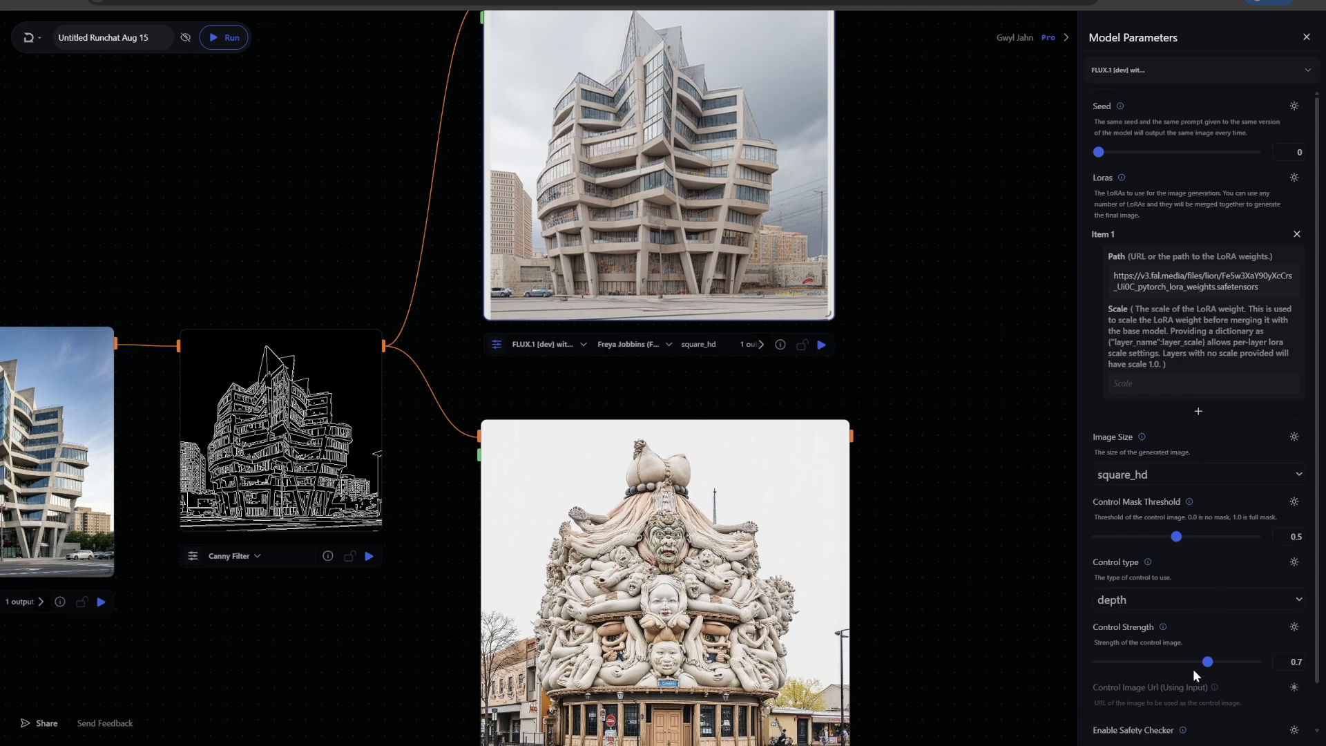
Set the new node's control strength to 0.5 and its control type to canny
left_click_drag(1207, 663, 1192, 663)
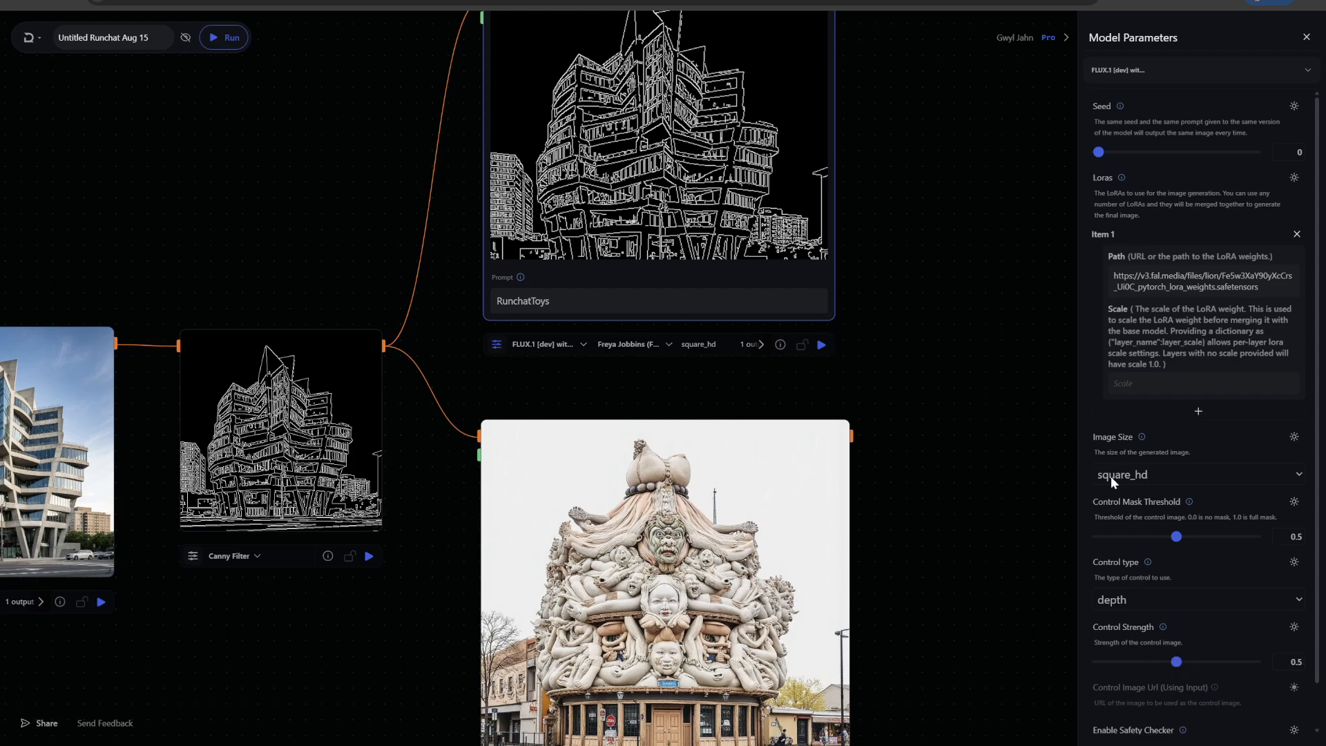
left_click(1157, 598)
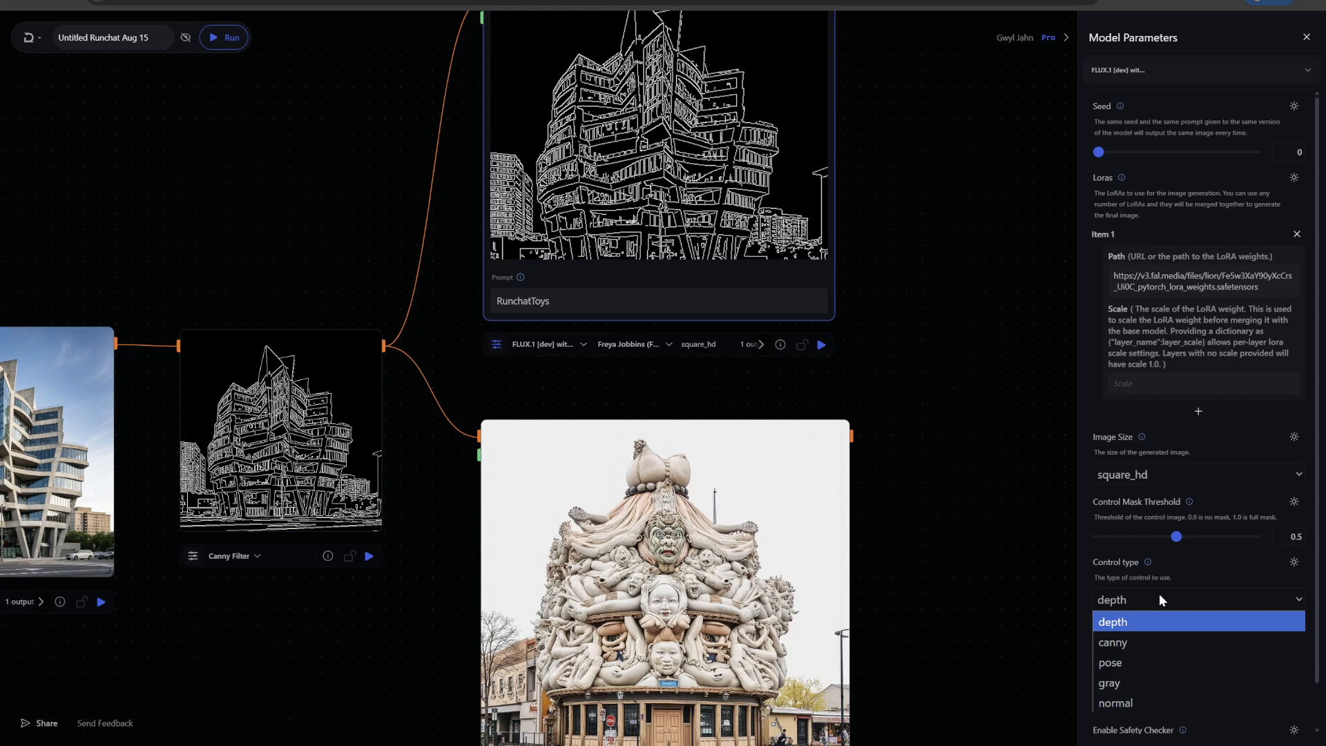
left_click(1130, 644)
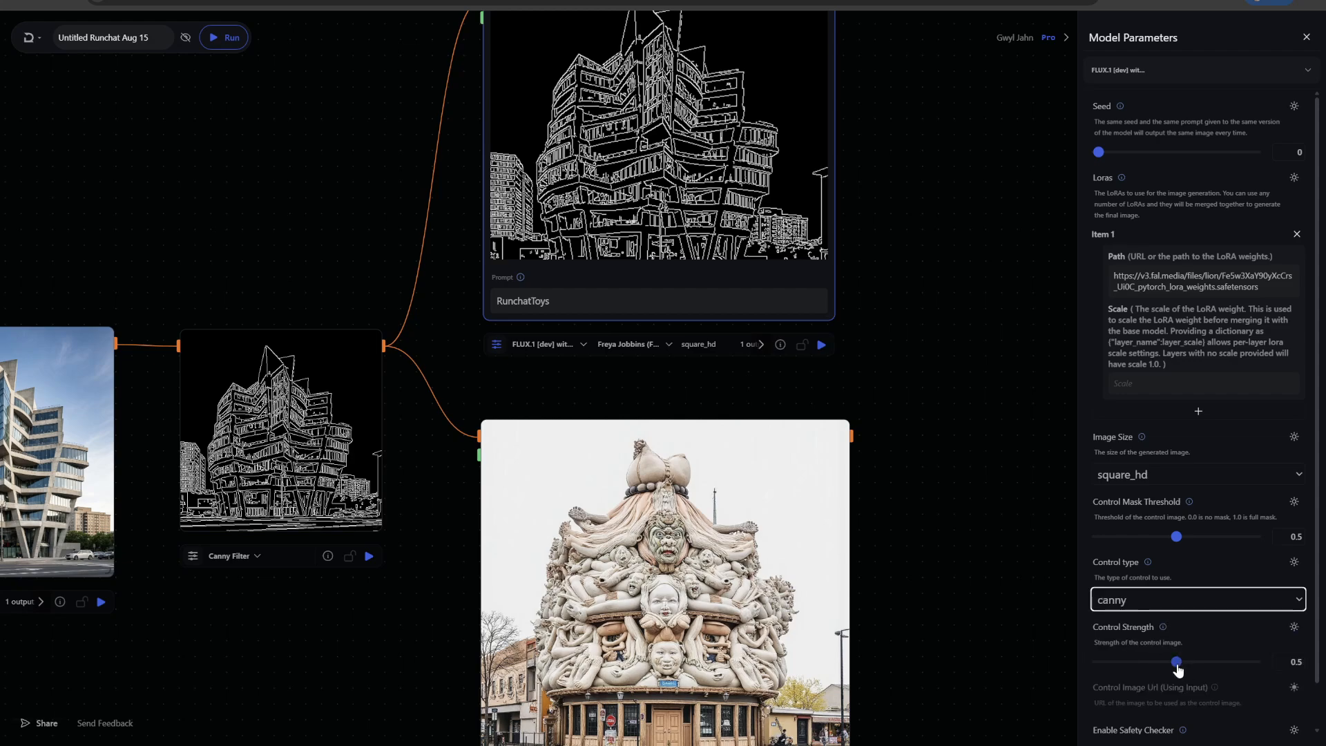
Add a ZDepth node fed by the generated building image and run it
left_click_drag(172, 183, 366, 334)
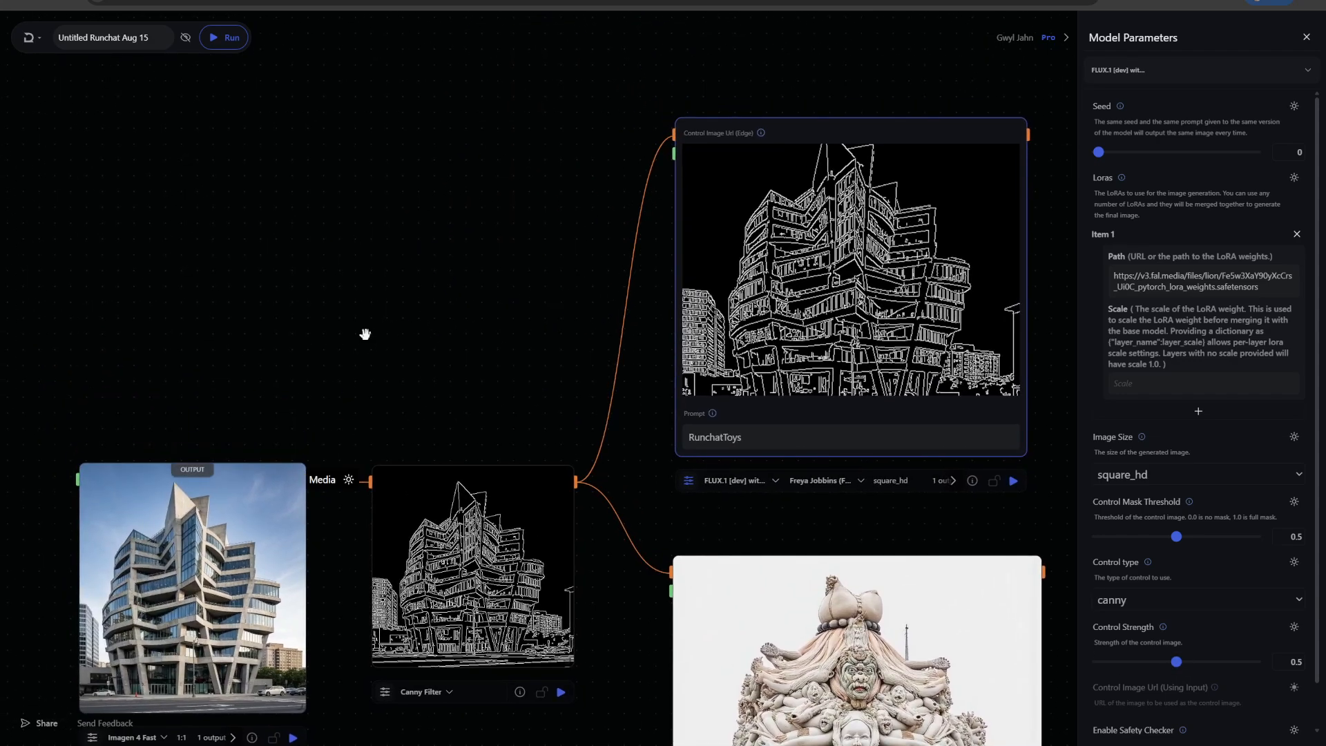
double_click(399, 261)
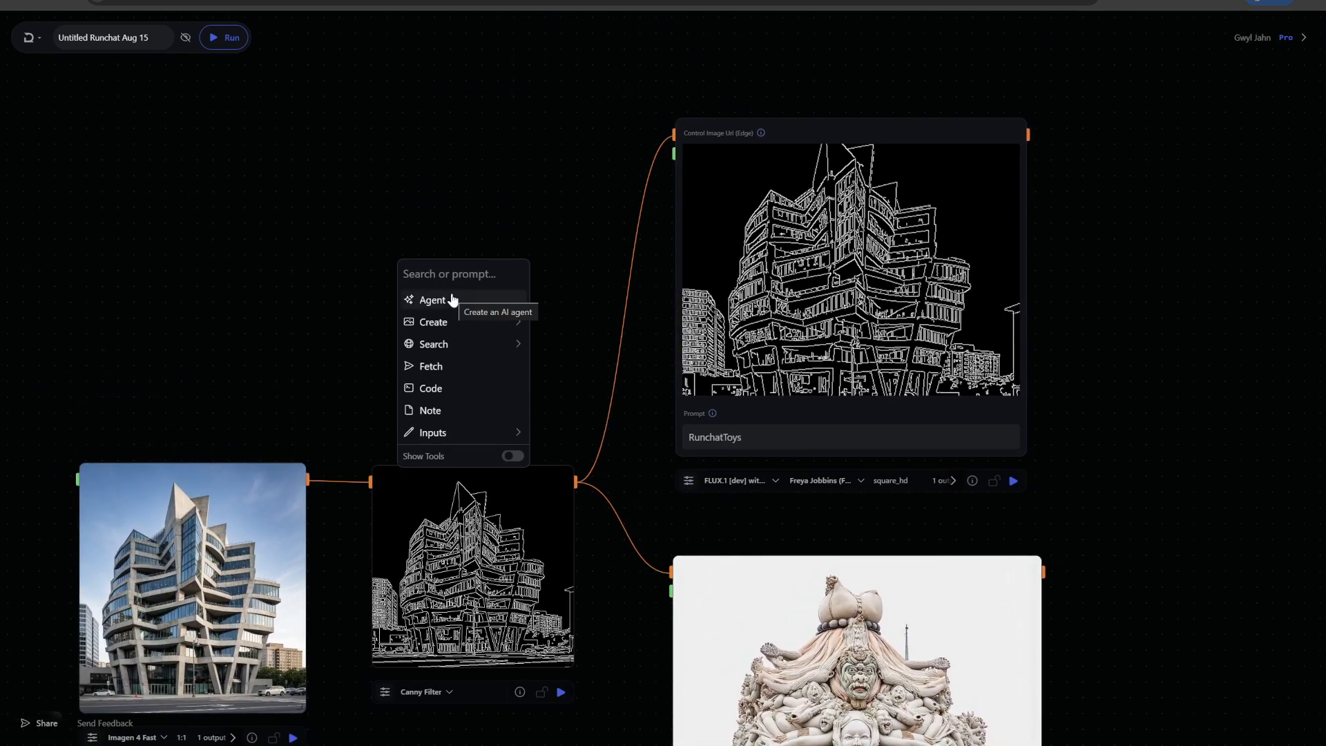
type("zde")
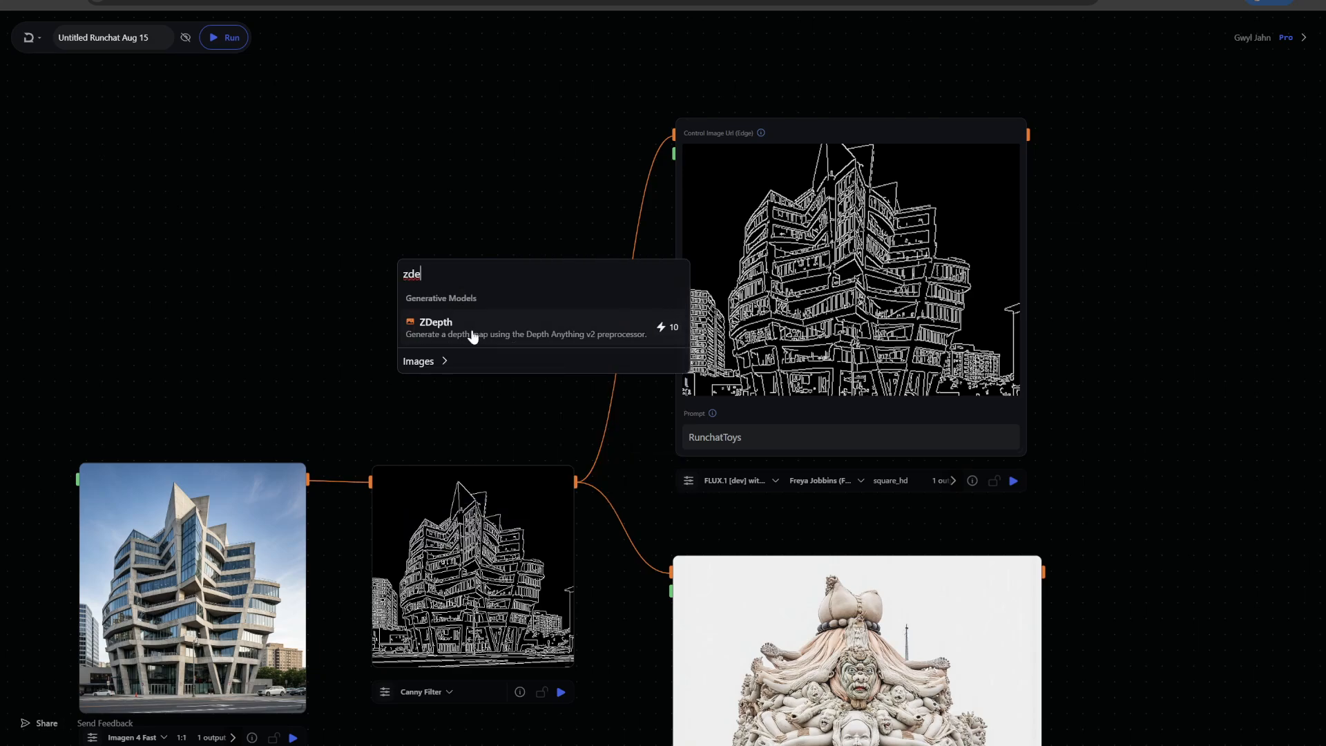
left_click(473, 337)
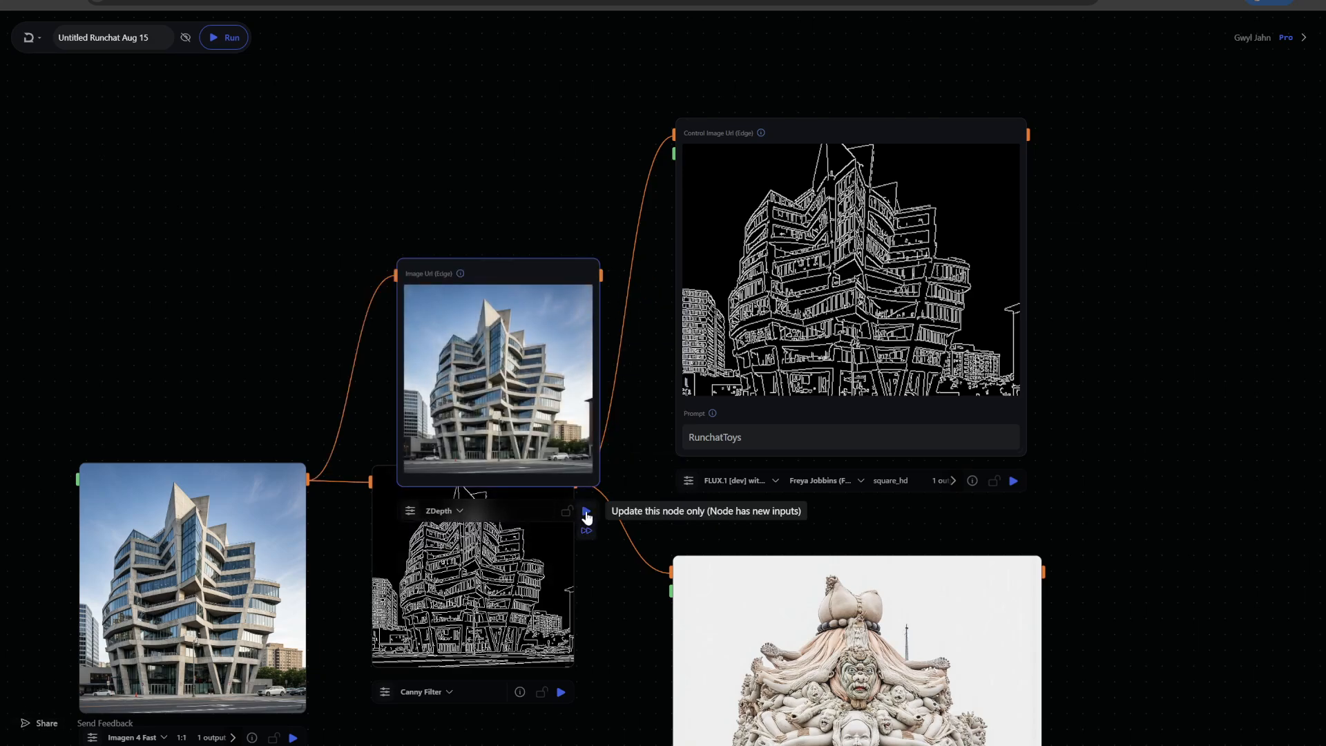
left_click(586, 511)
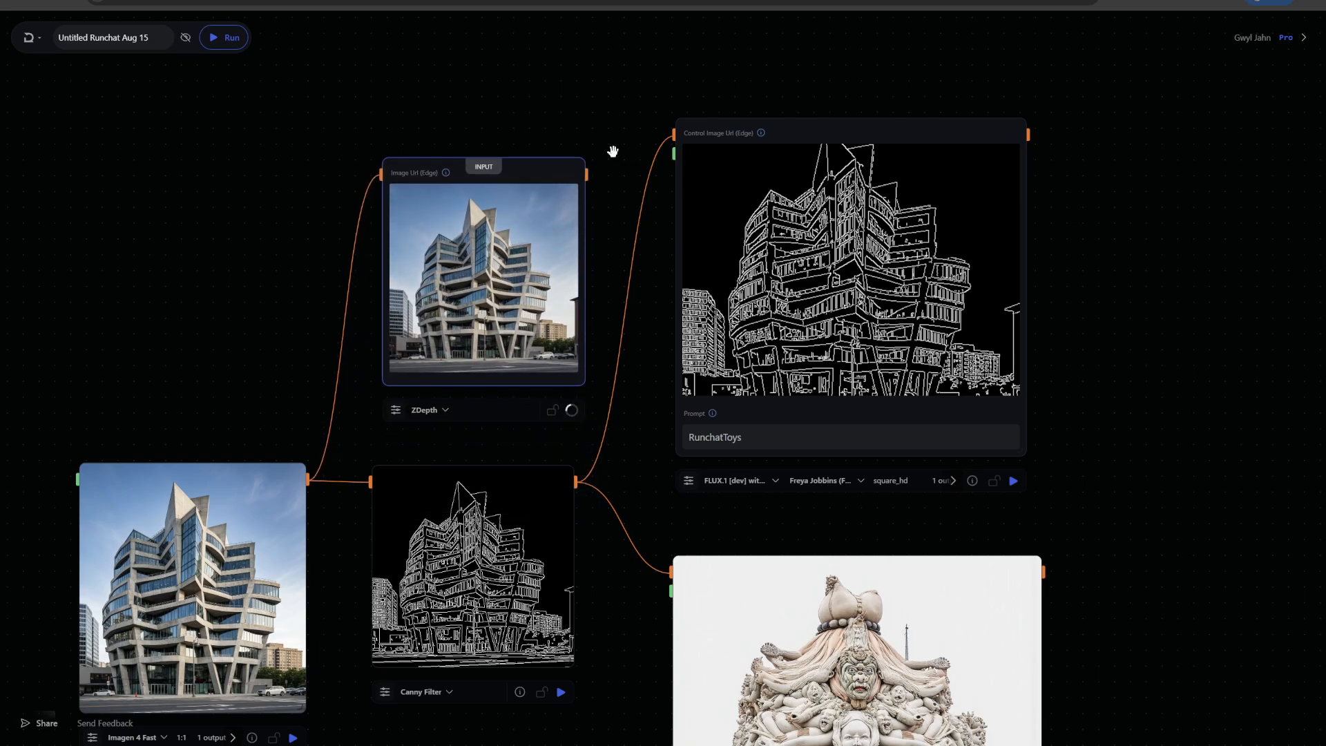
left_click(647, 216)
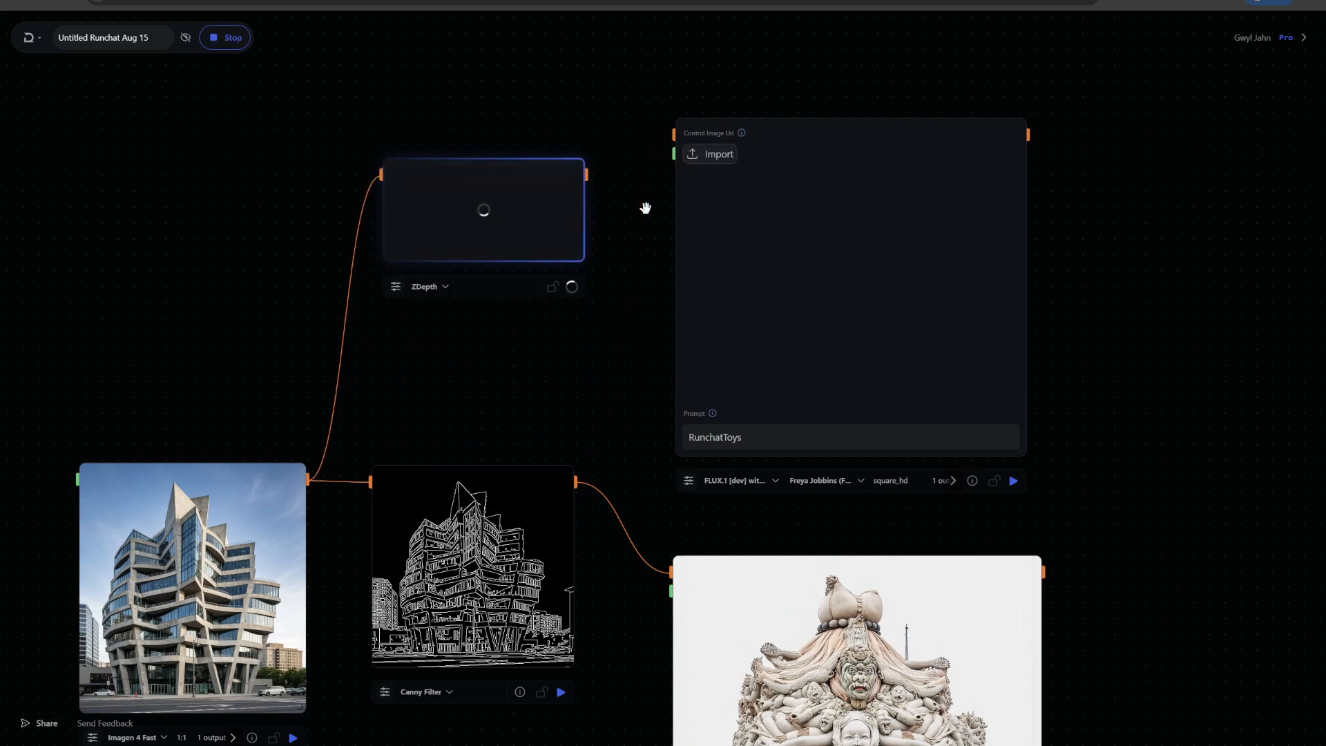
Connect the ZDepth output to the FLUX Controlnets node's control image, setting control type to depth and strength 0.62
left_click_drag(586, 174, 904, 324)
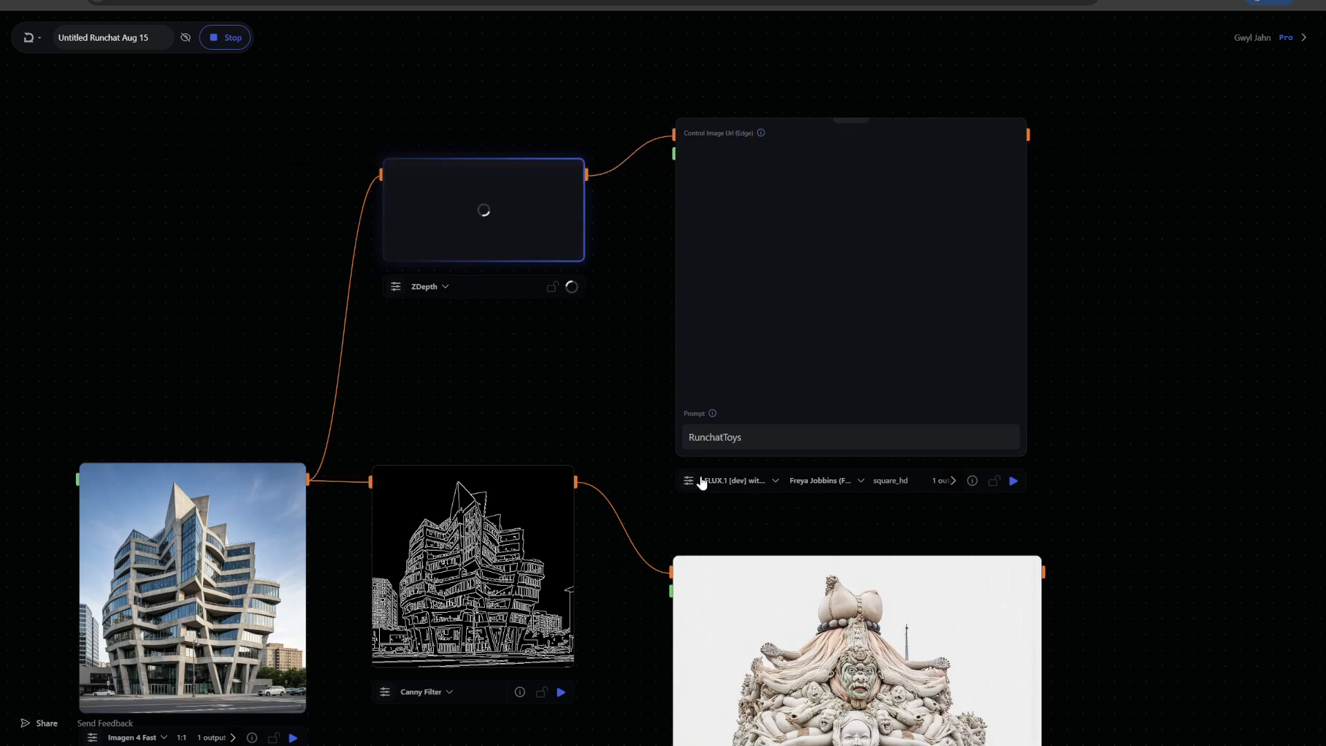
left_click(688, 480)
left_click(1142, 598)
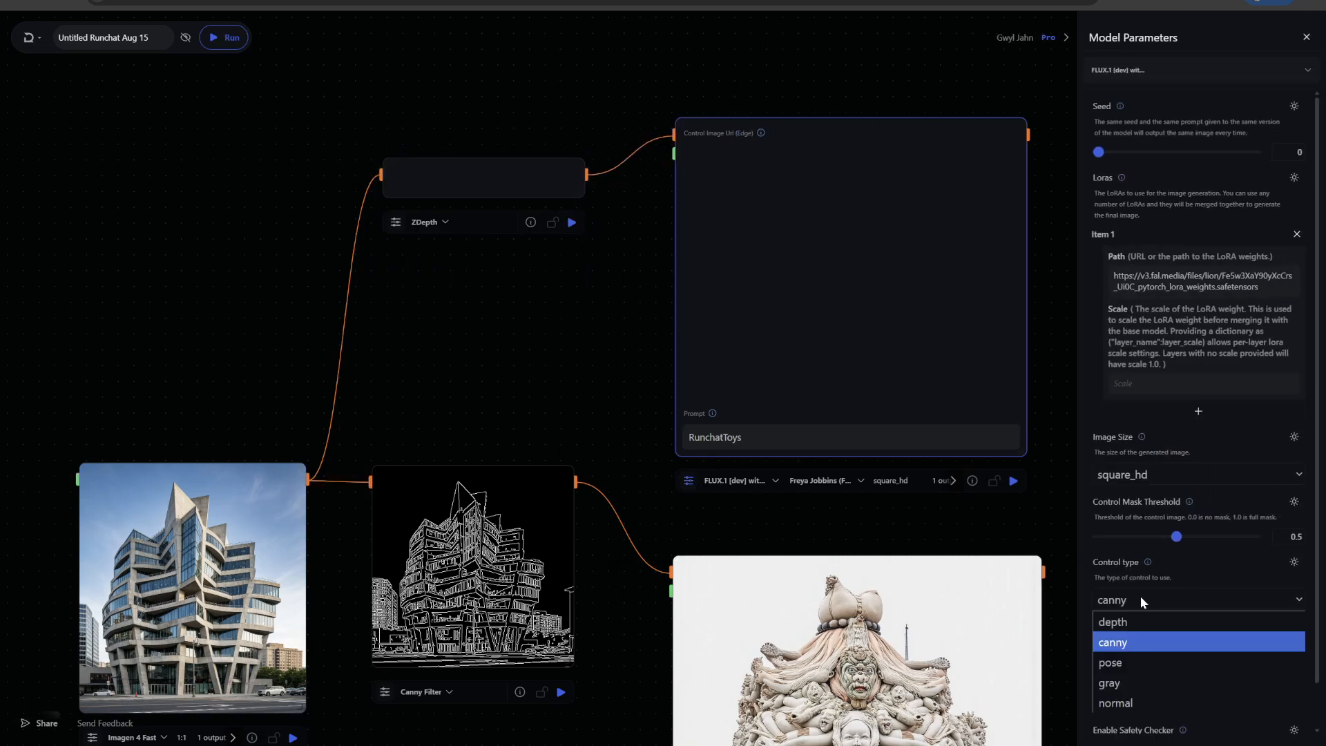
left_click(1125, 623)
left_click(1186, 663)
left_click_drag(1188, 667, 1195, 668)
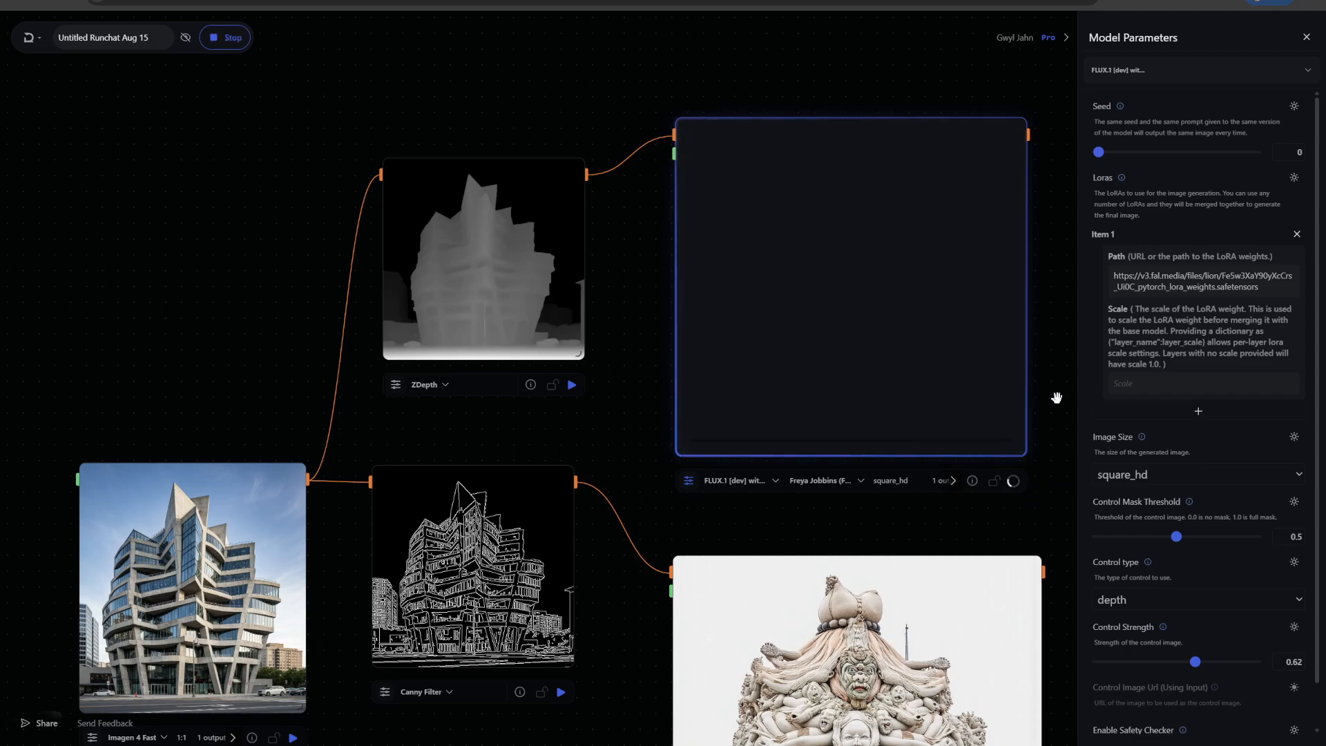
Zoom and pan to examine the depth-controlled image as the FLUX Controlnets node generates
scroll(210, 264, "down", 2)
left_click_drag(176, 183, 201, 82)
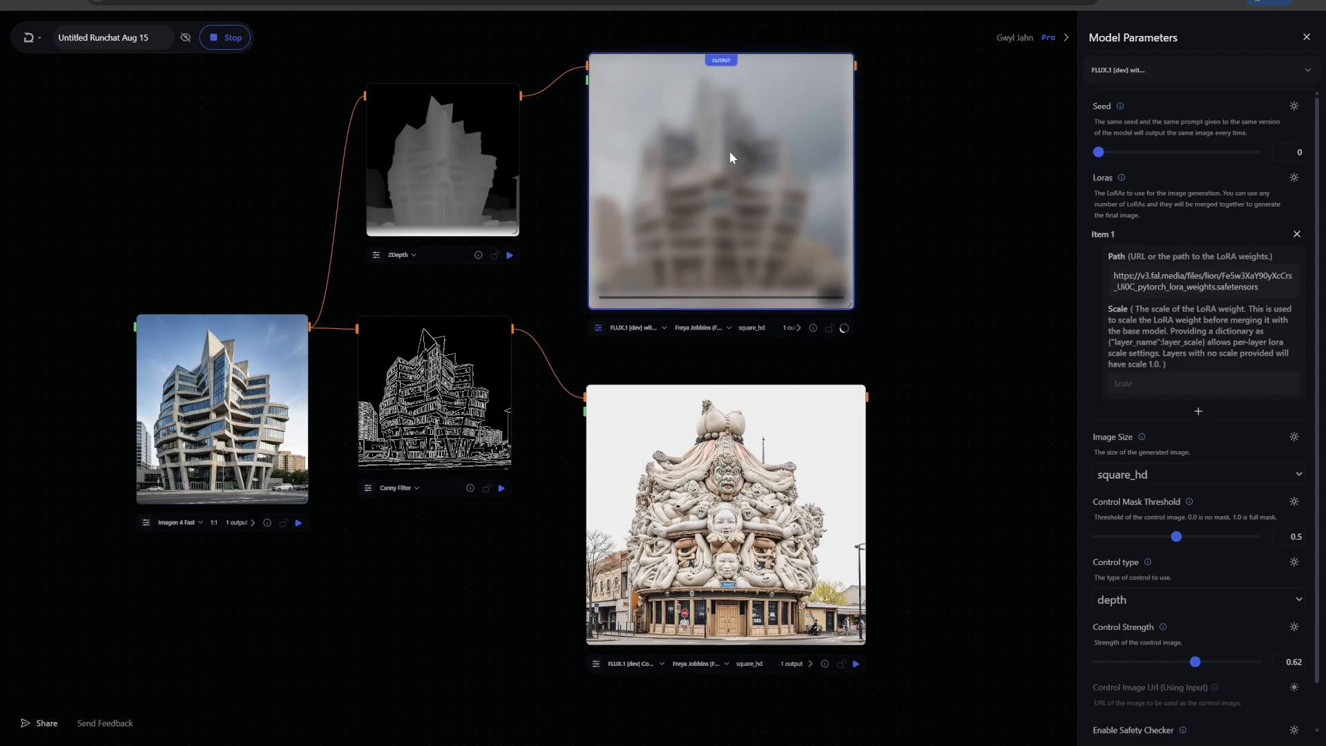
left_click_drag(729, 151, 732, 171)
mouse_move(461, 149)
left_mouse_down()
mouse_move(462, 133)
mouse_move(454, 149)
left_mouse_up()
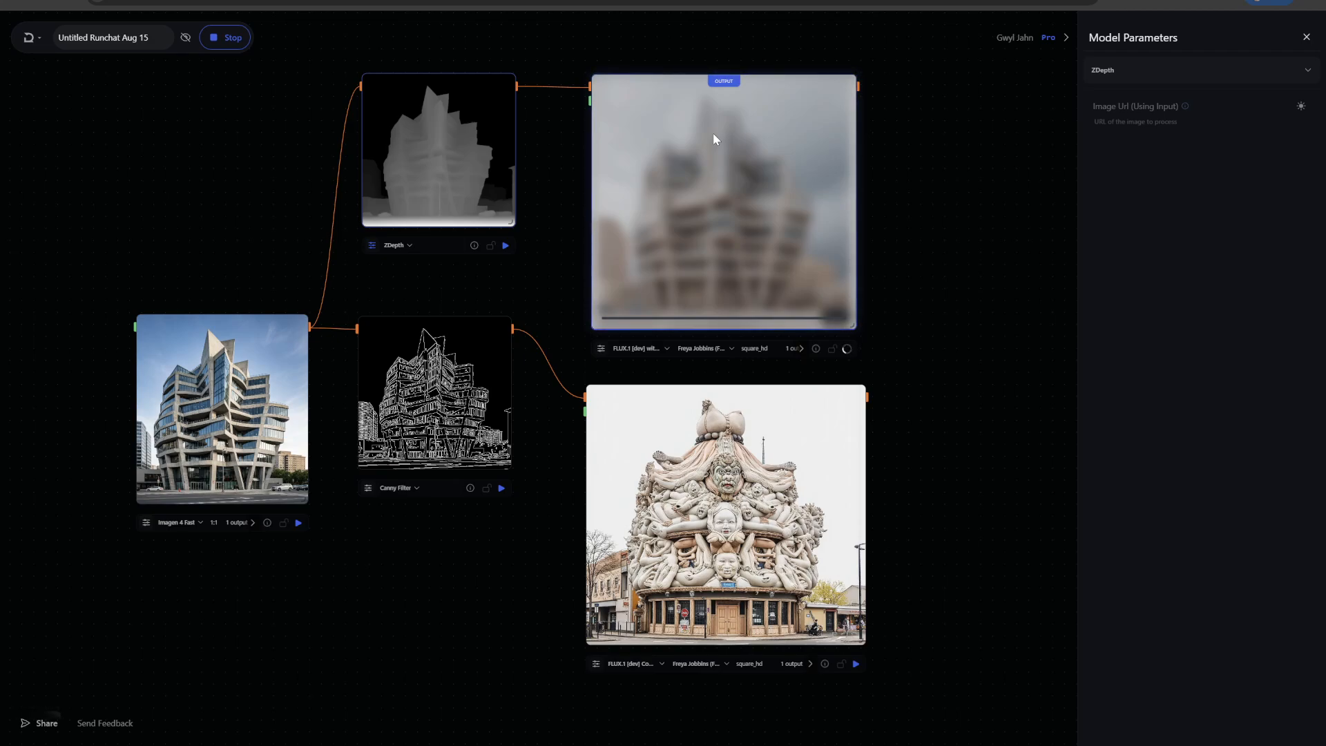
mouse_move(428, 97)
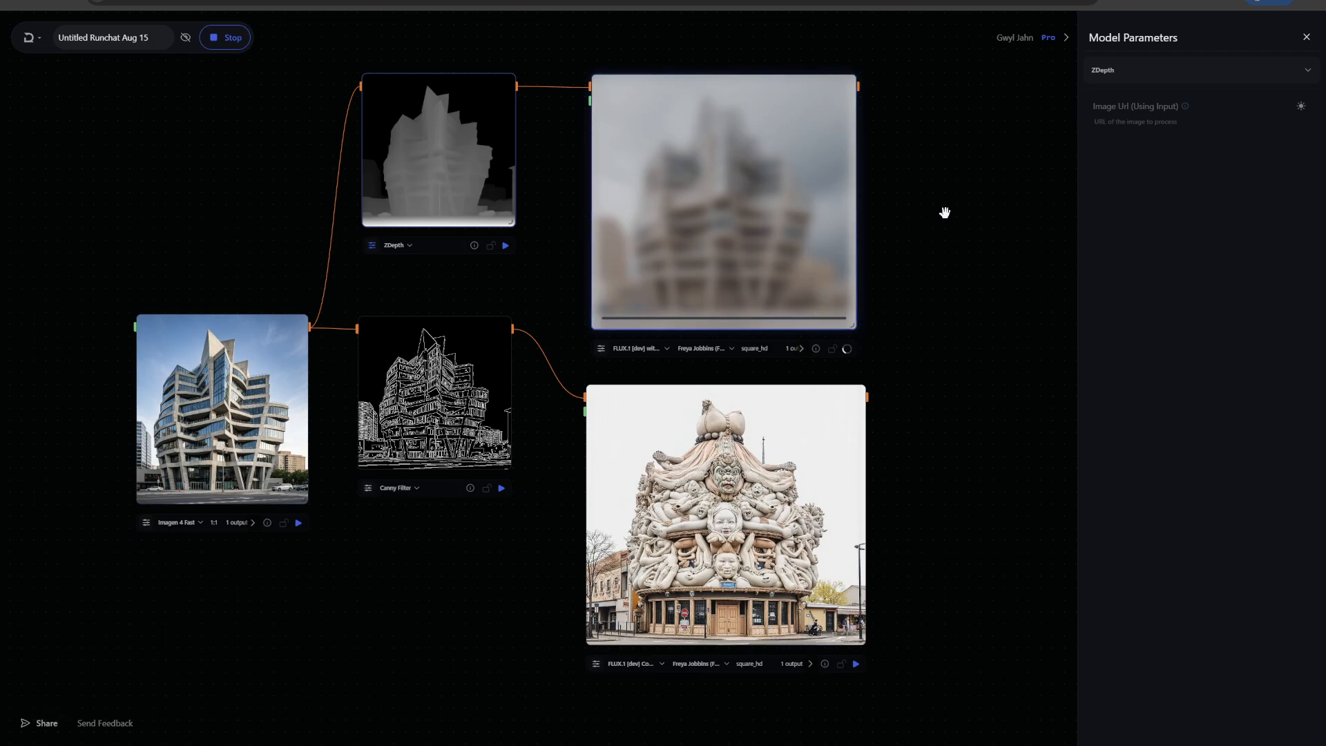
scroll(945, 212, "down", 2)
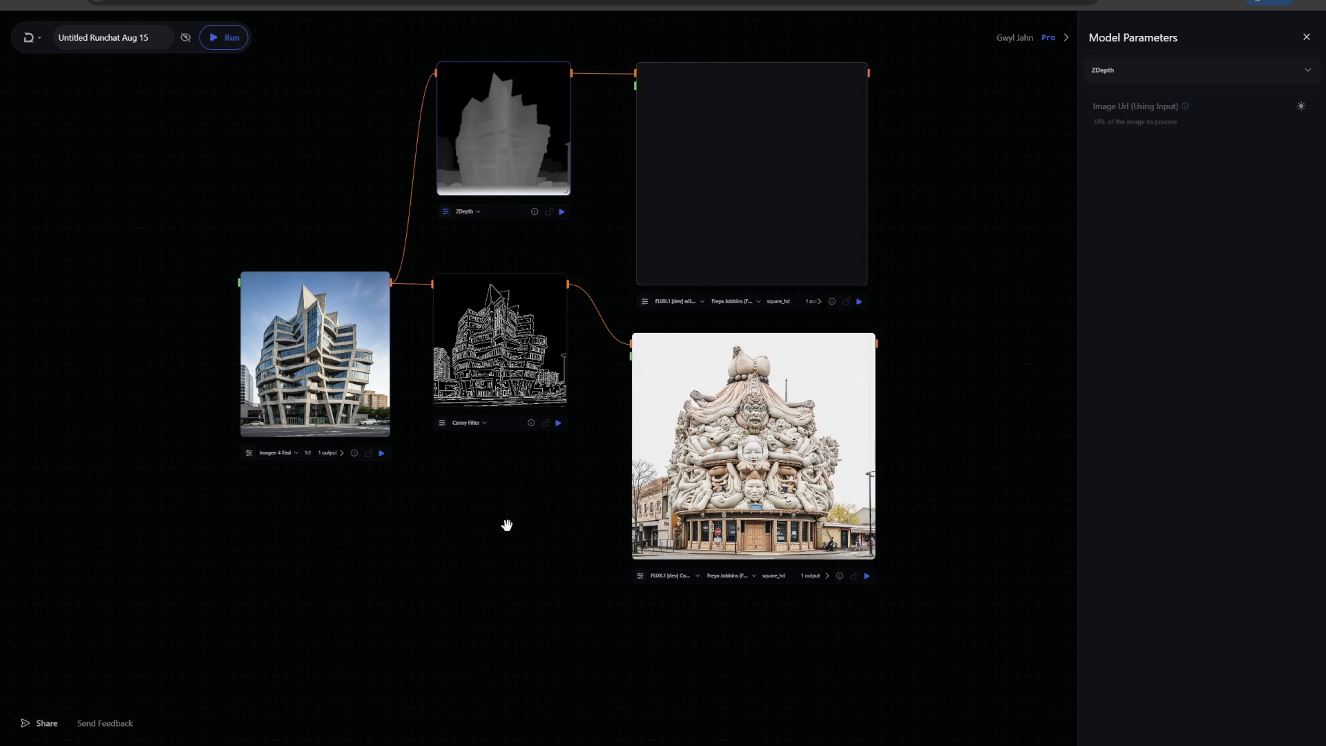
scroll(904, 138, "up", 3)
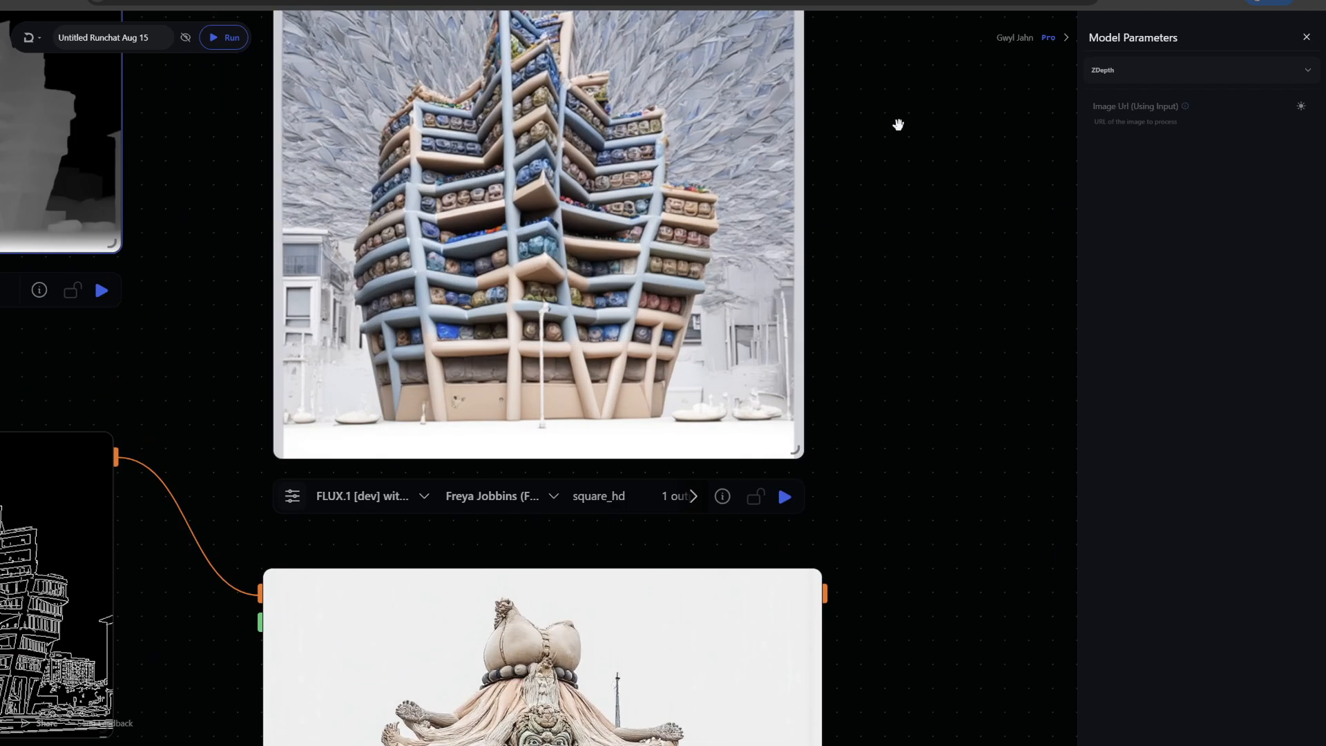
left_click_drag(898, 124, 933, 207)
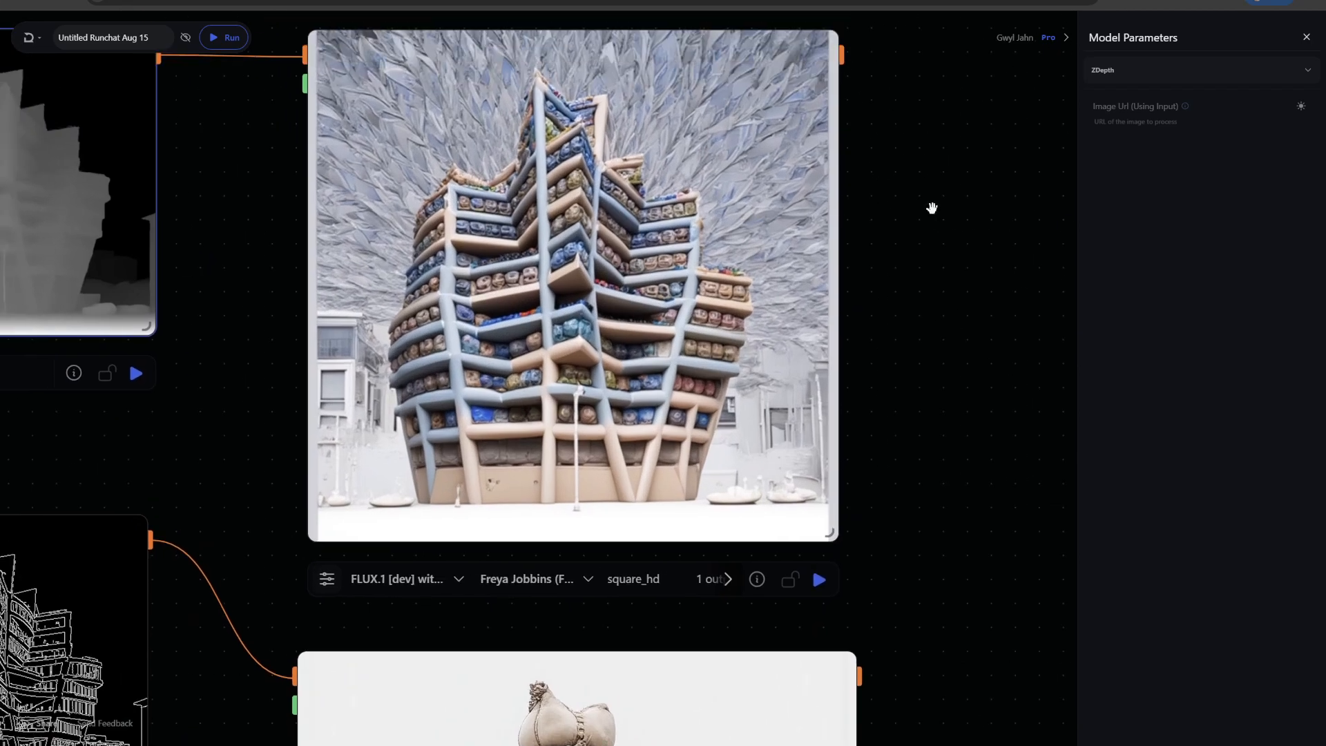
scroll(932, 208, "down", 5)
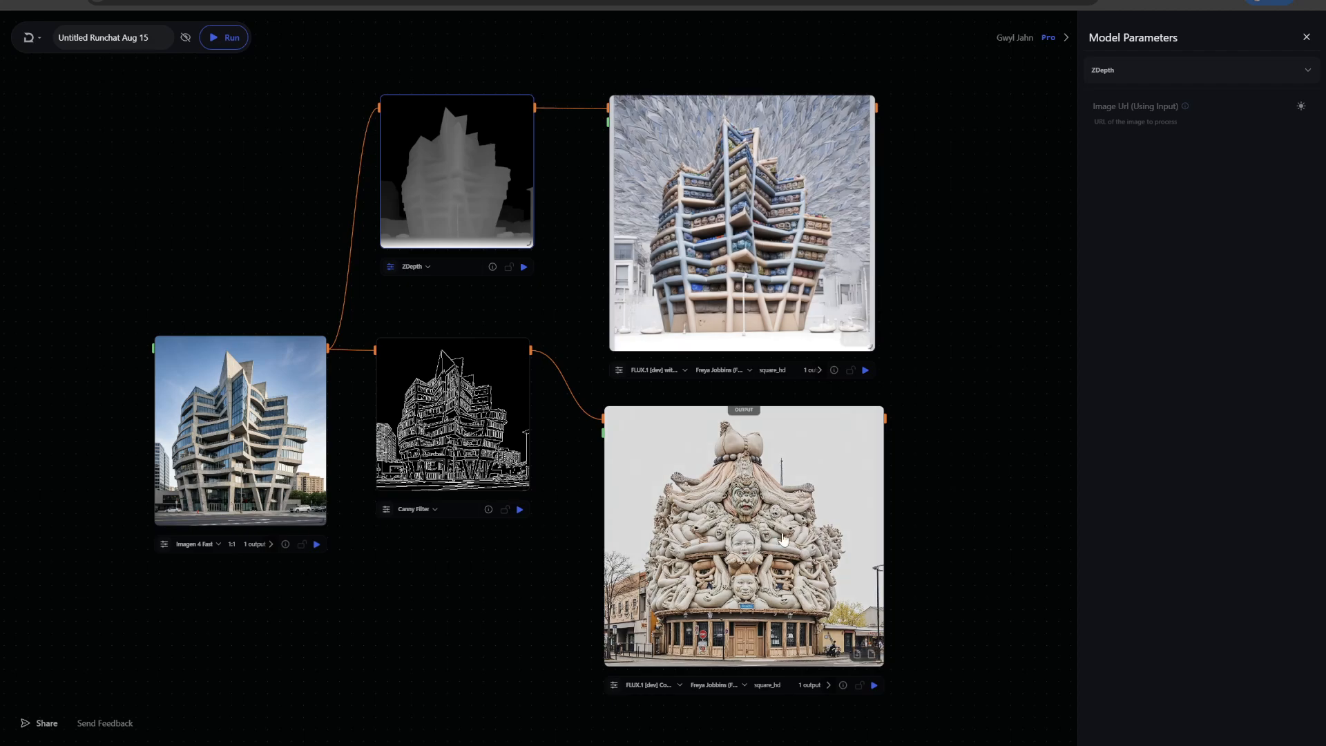
scroll(909, 515, "down", 1)
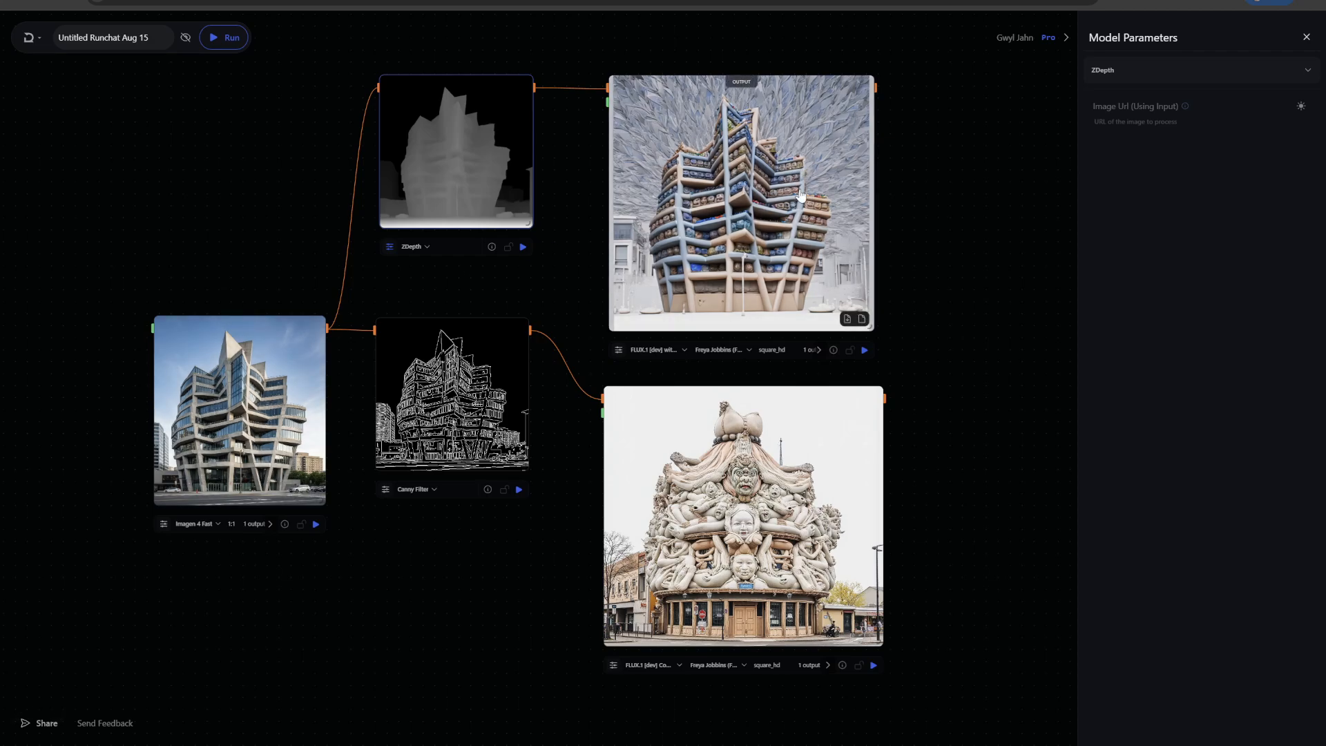
scroll(985, 288, "down", 3)
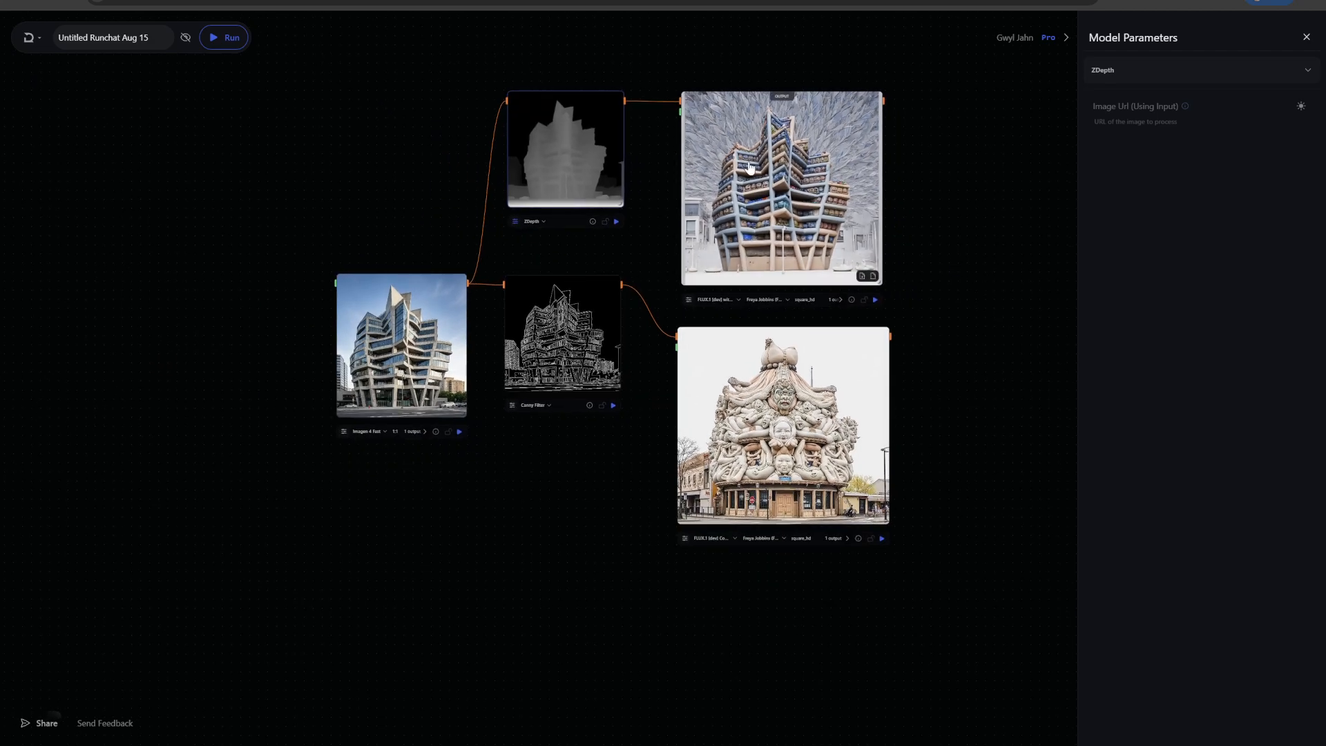
Lower the FLUX Controlnets node's control strength to 0.4 and rerun that node
left_click(751, 168)
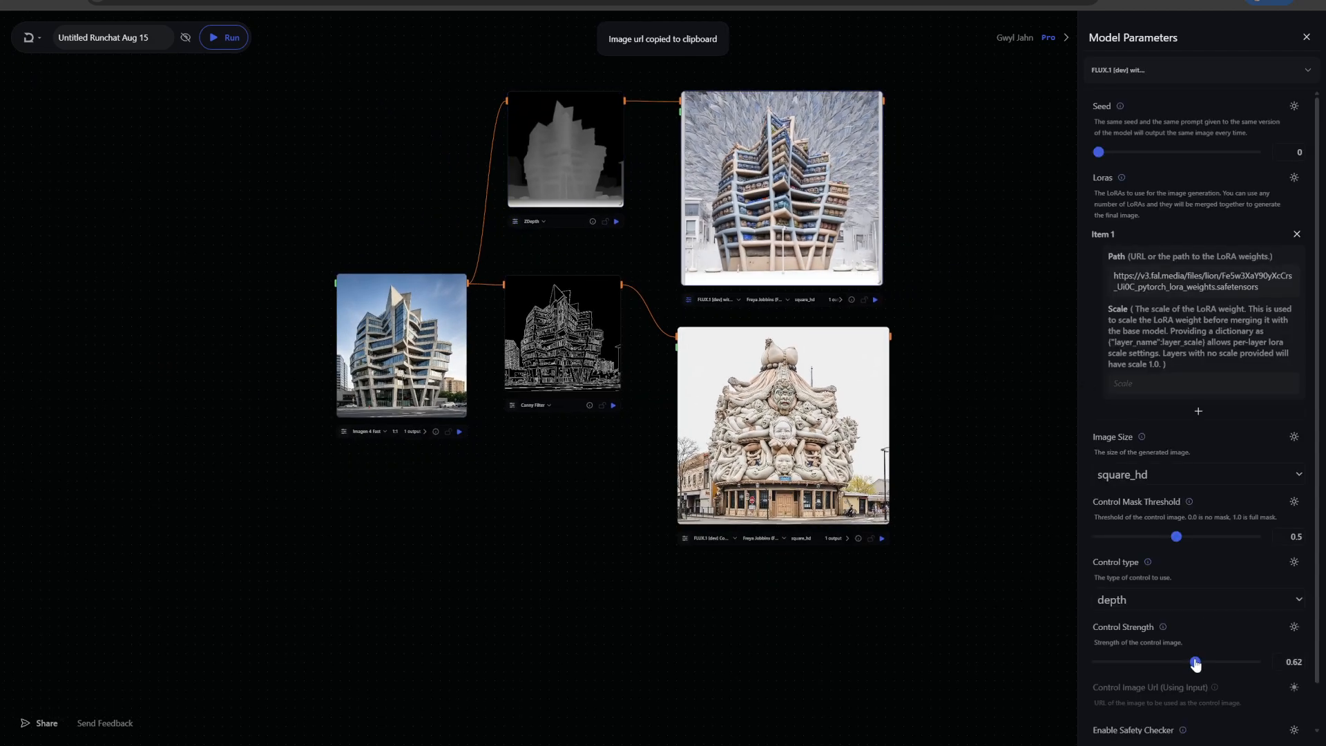
left_click_drag(1195, 662, 1160, 667)
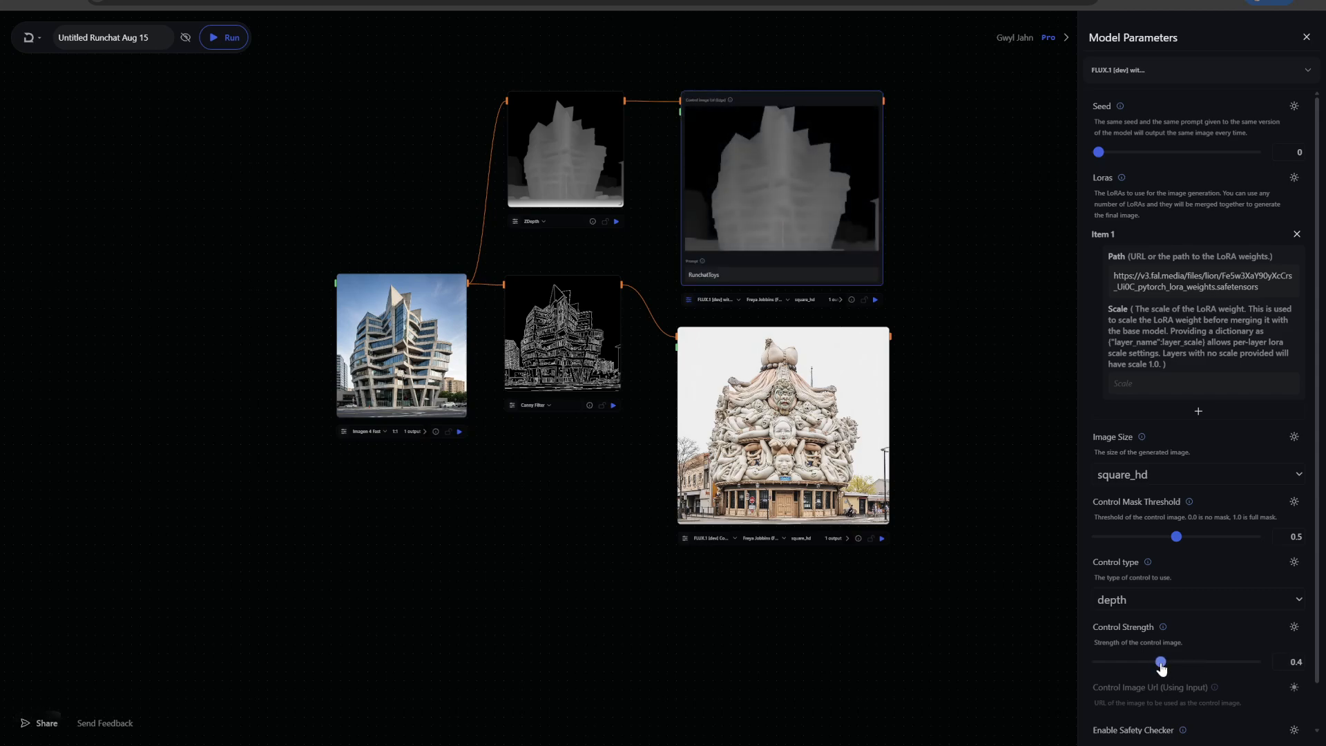
left_click(875, 300)
Search the node library for SDXL models and add an SDXL LoRA node to the canvas
left_click_drag(543, 506, 566, 322)
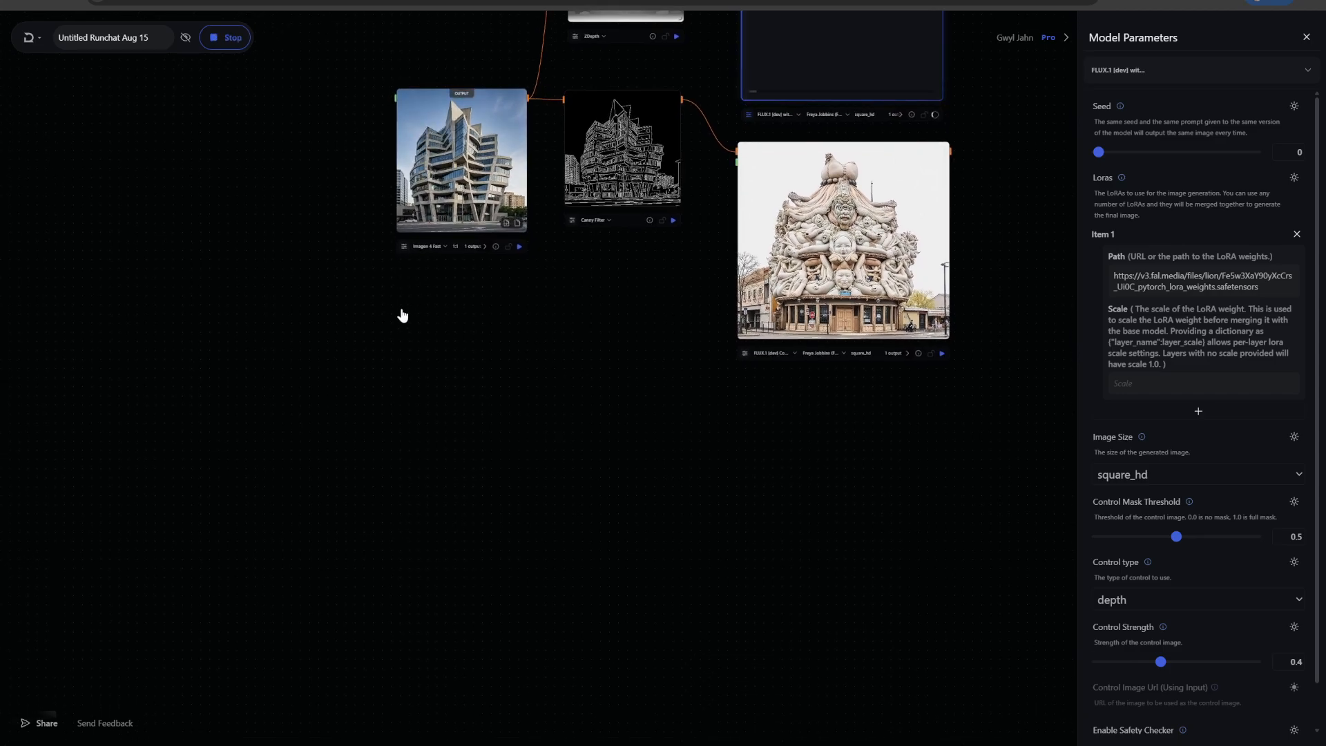
left_click_drag(519, 142, 449, 373)
double_click(568, 411)
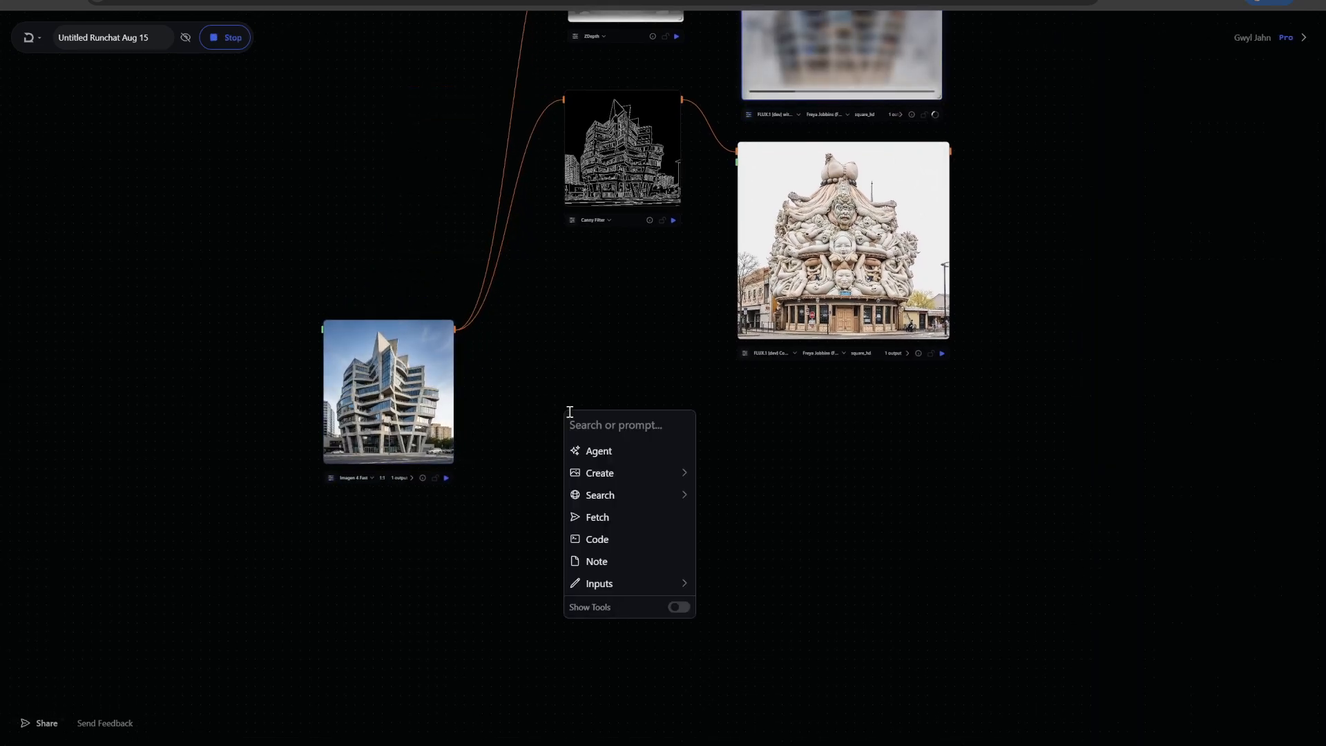
type("sd")
key("BackSpace")
key("BackSpace")
type("c")
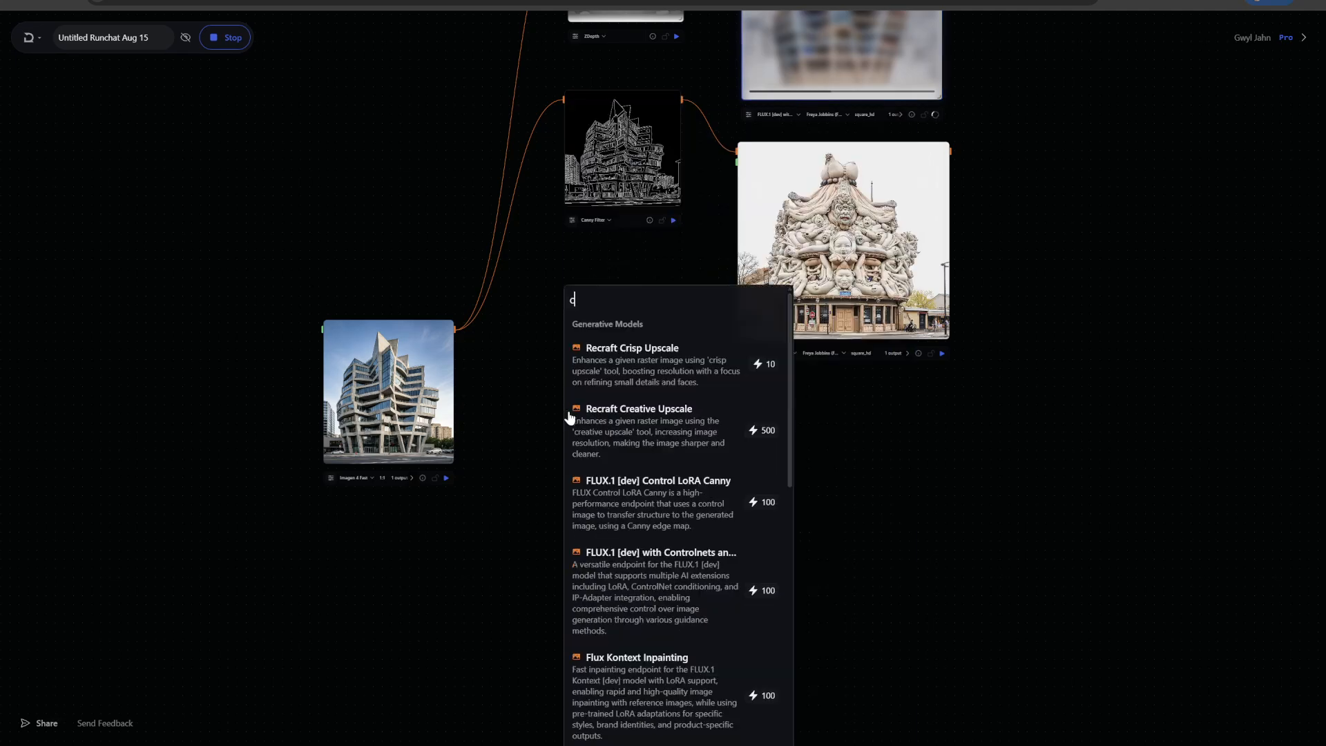
type("ontrol")
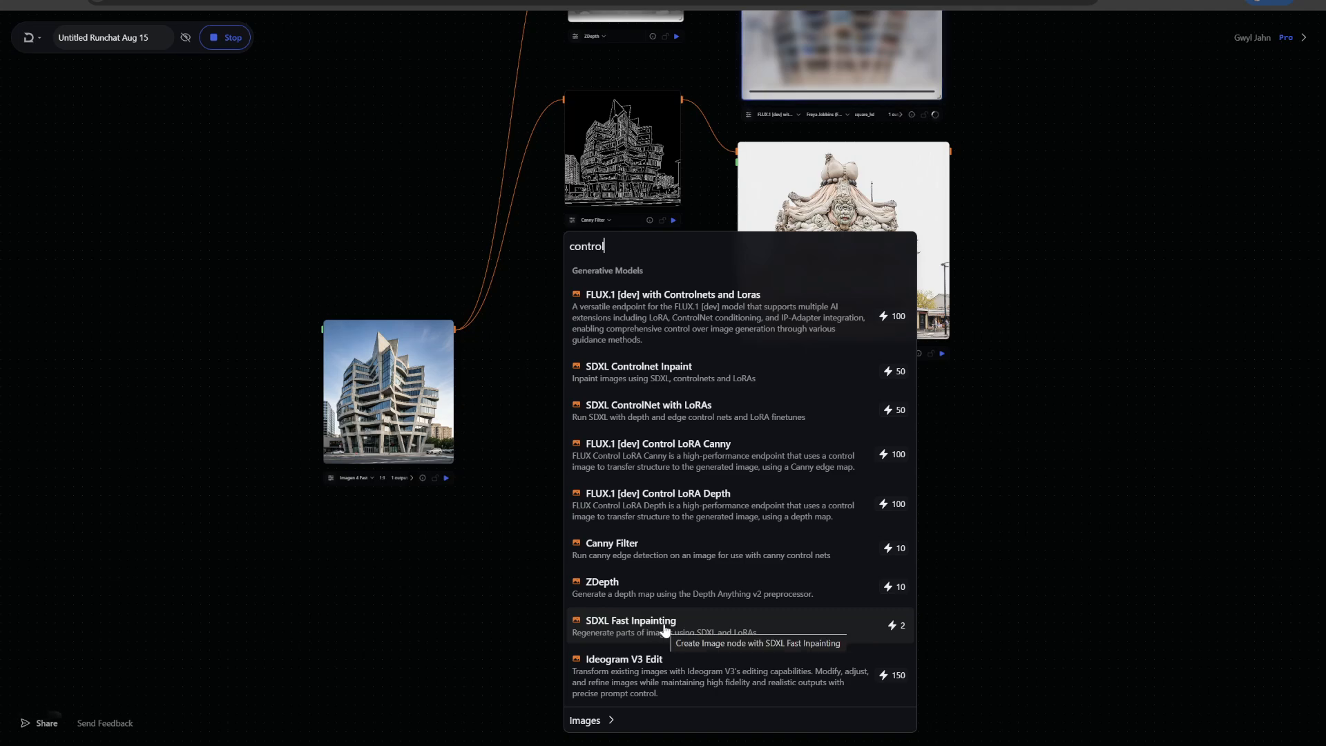
double_click(587, 247)
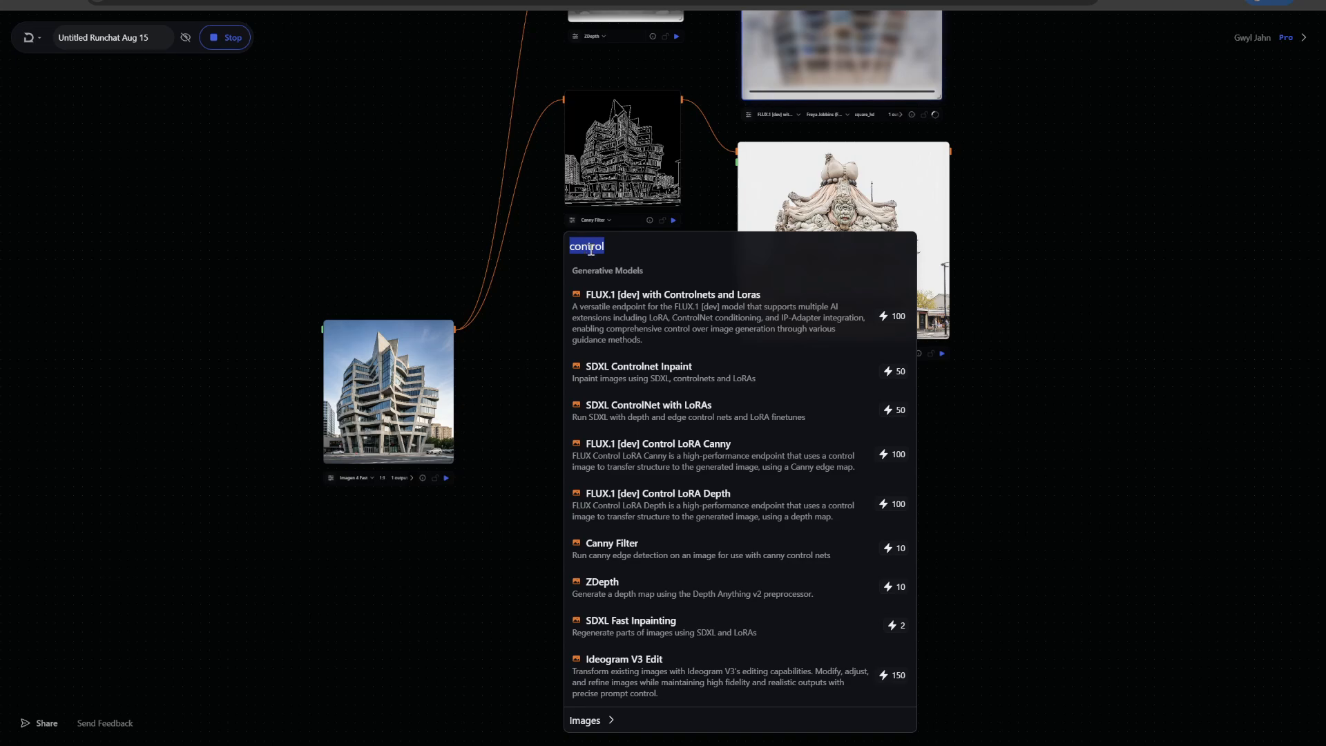
type("sdxl")
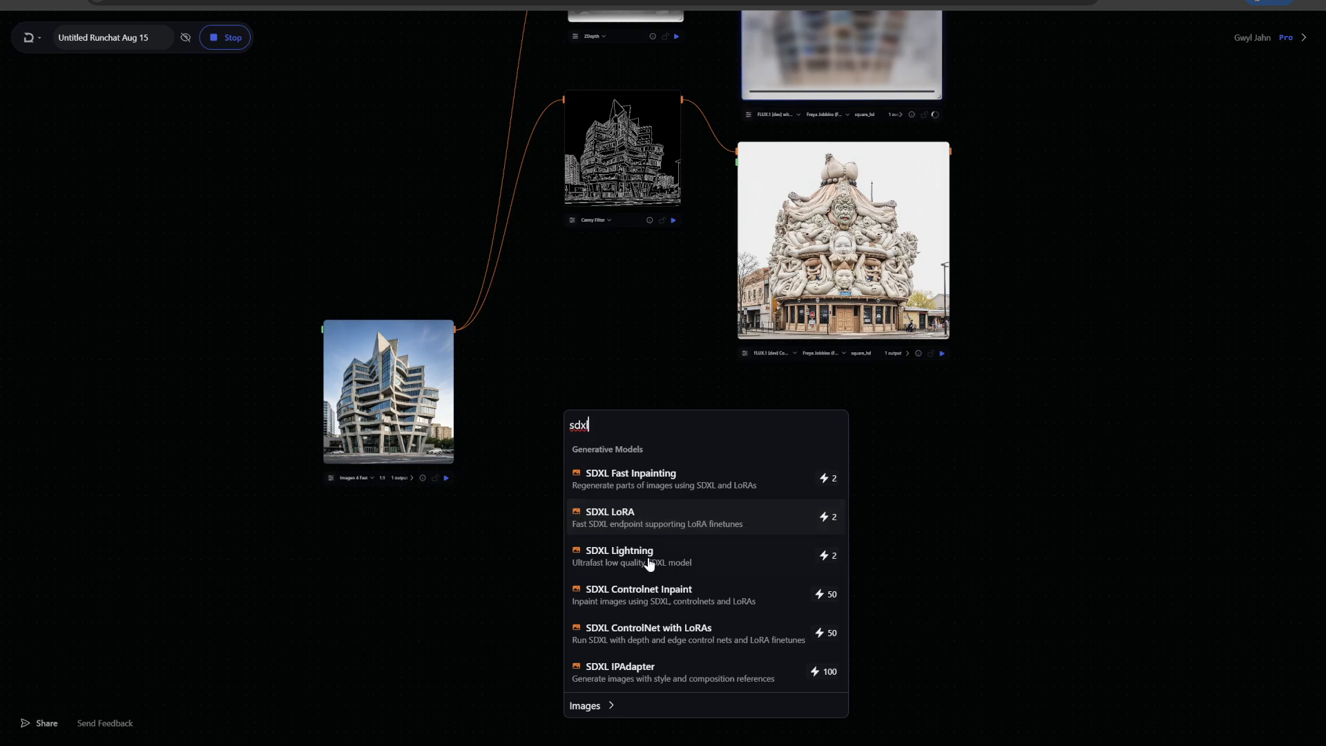
left_click(650, 523)
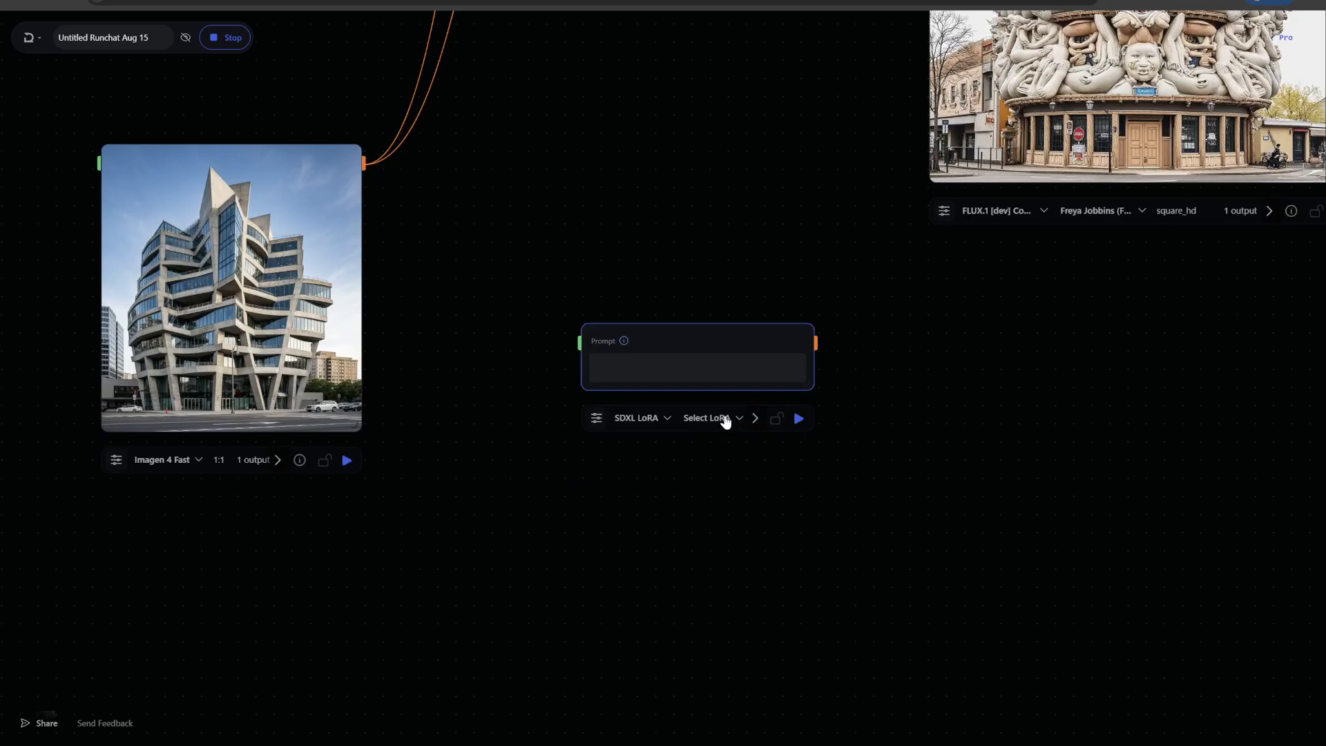
Set the SDXL LoRA node's LoRA to Toy Style 2, paste the RunchatToys trigger word as its prompt, and run it
left_click(724, 418)
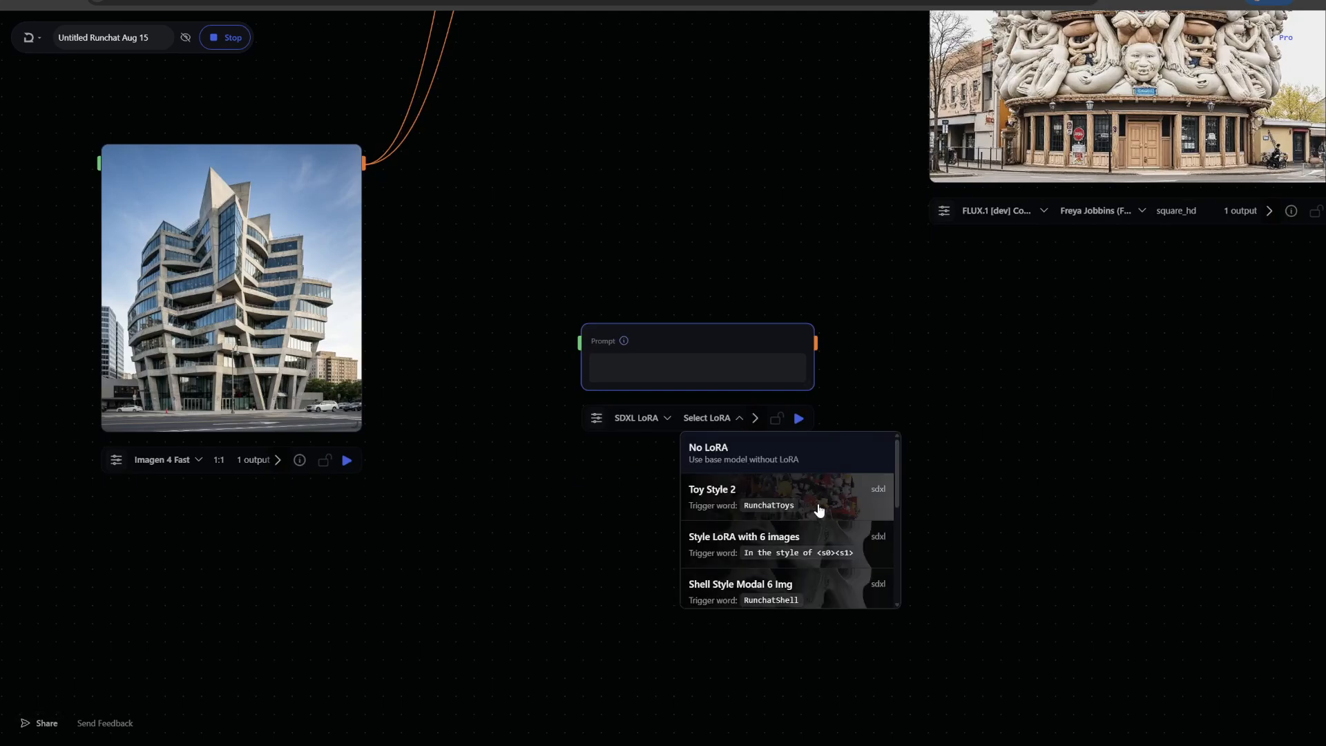
scroll(815, 497, "down", 5)
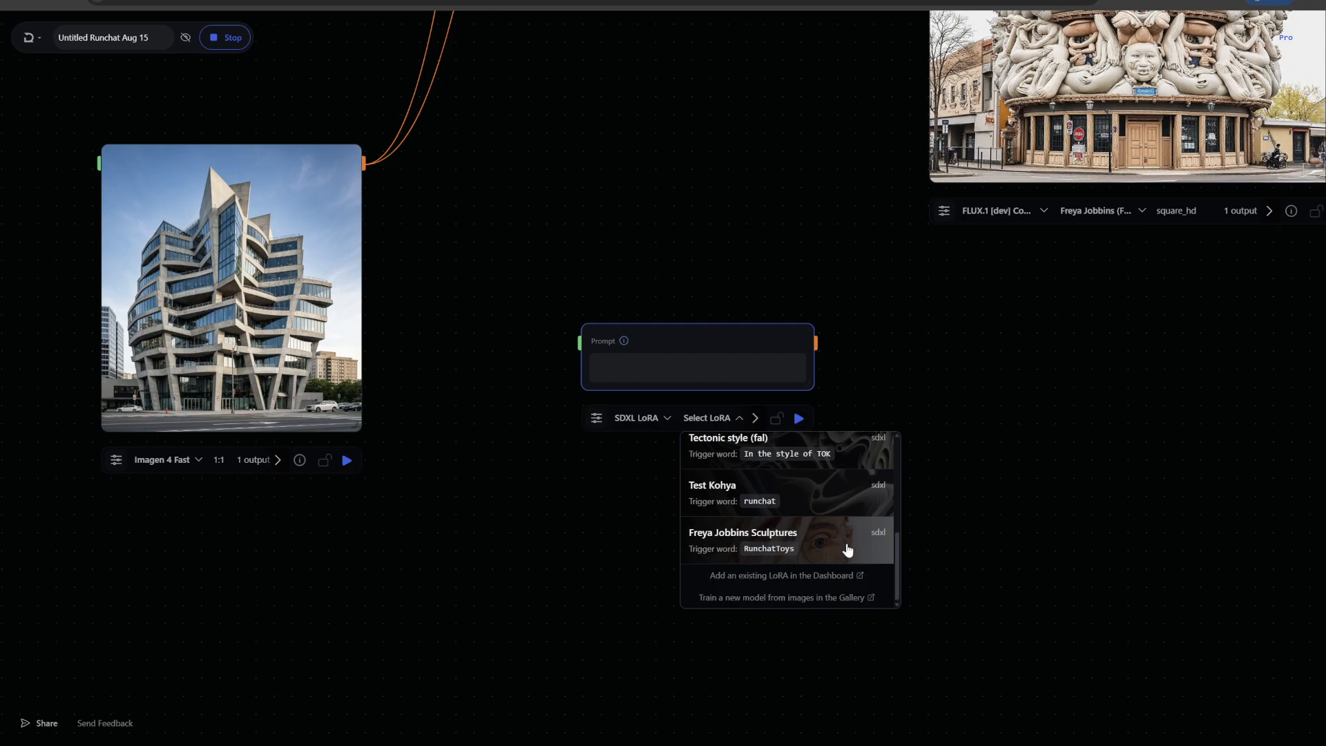
scroll(826, 549, "up", 5)
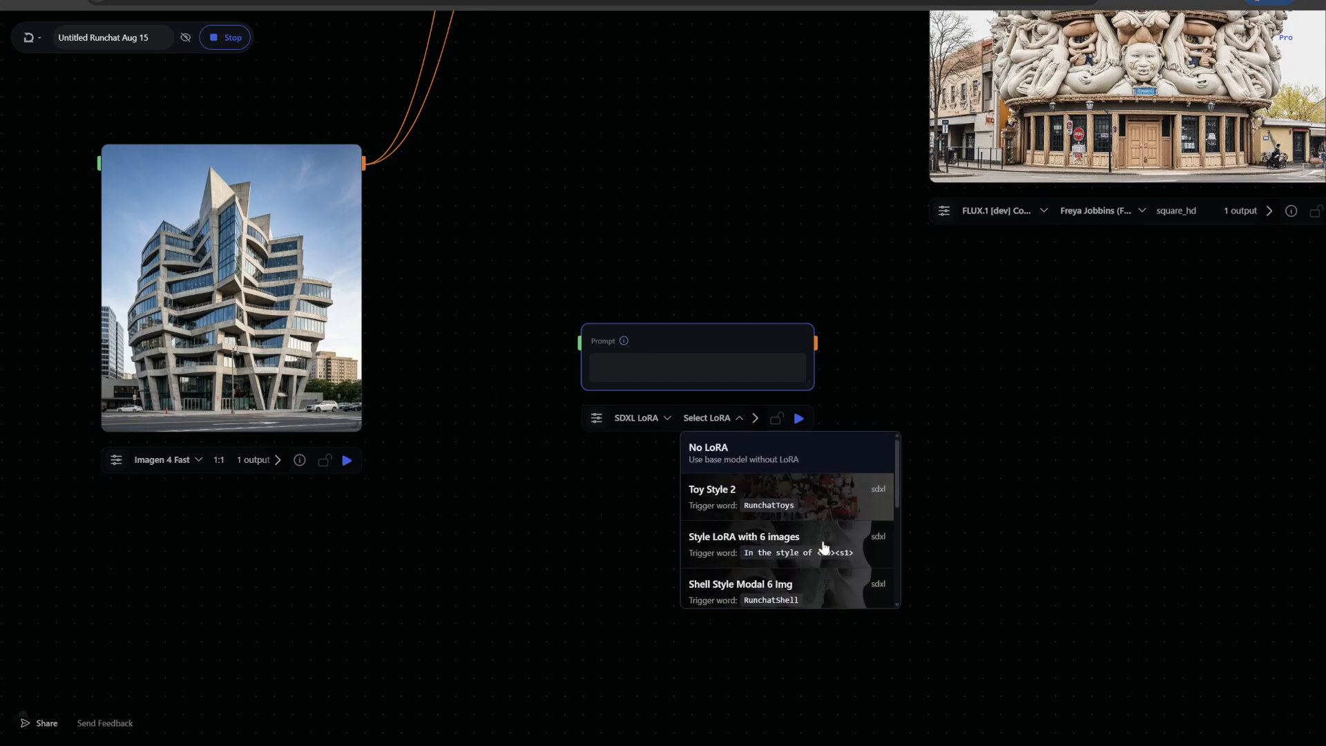
left_click(825, 504)
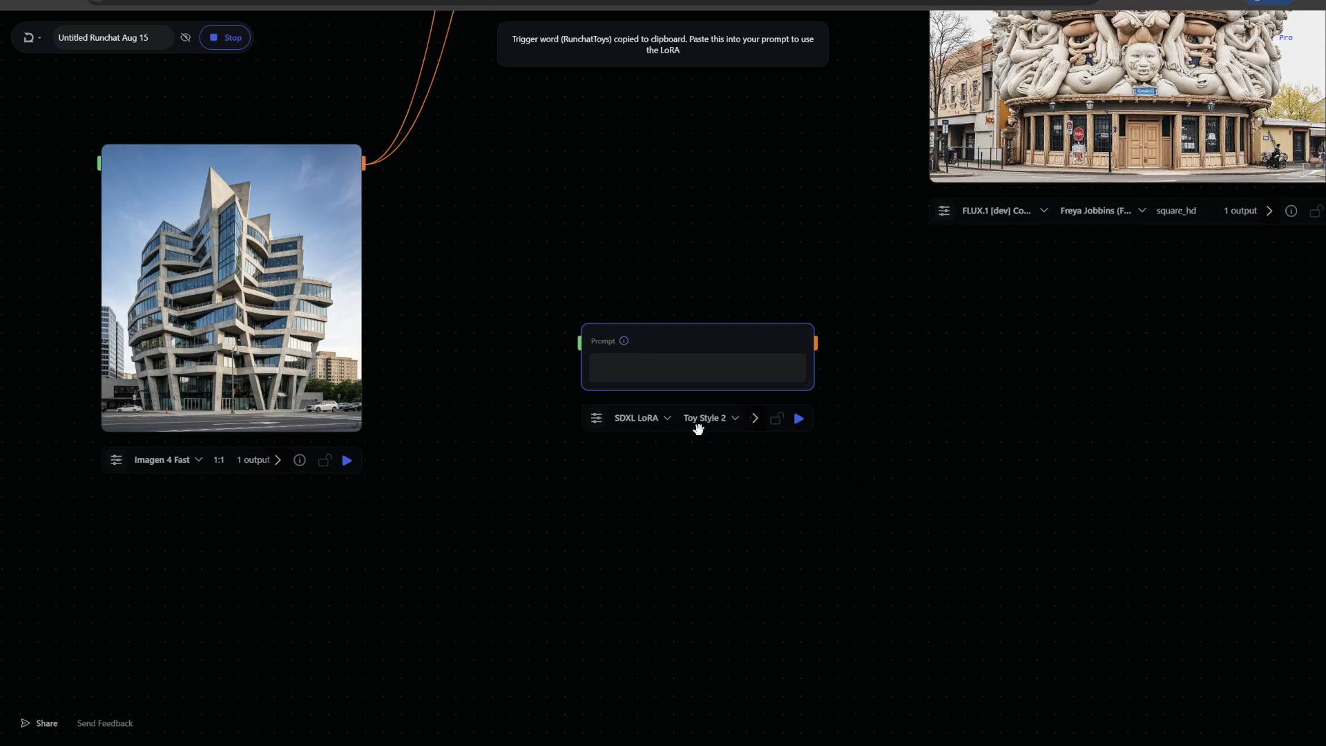
left_click(663, 374)
key("ctrl+v")
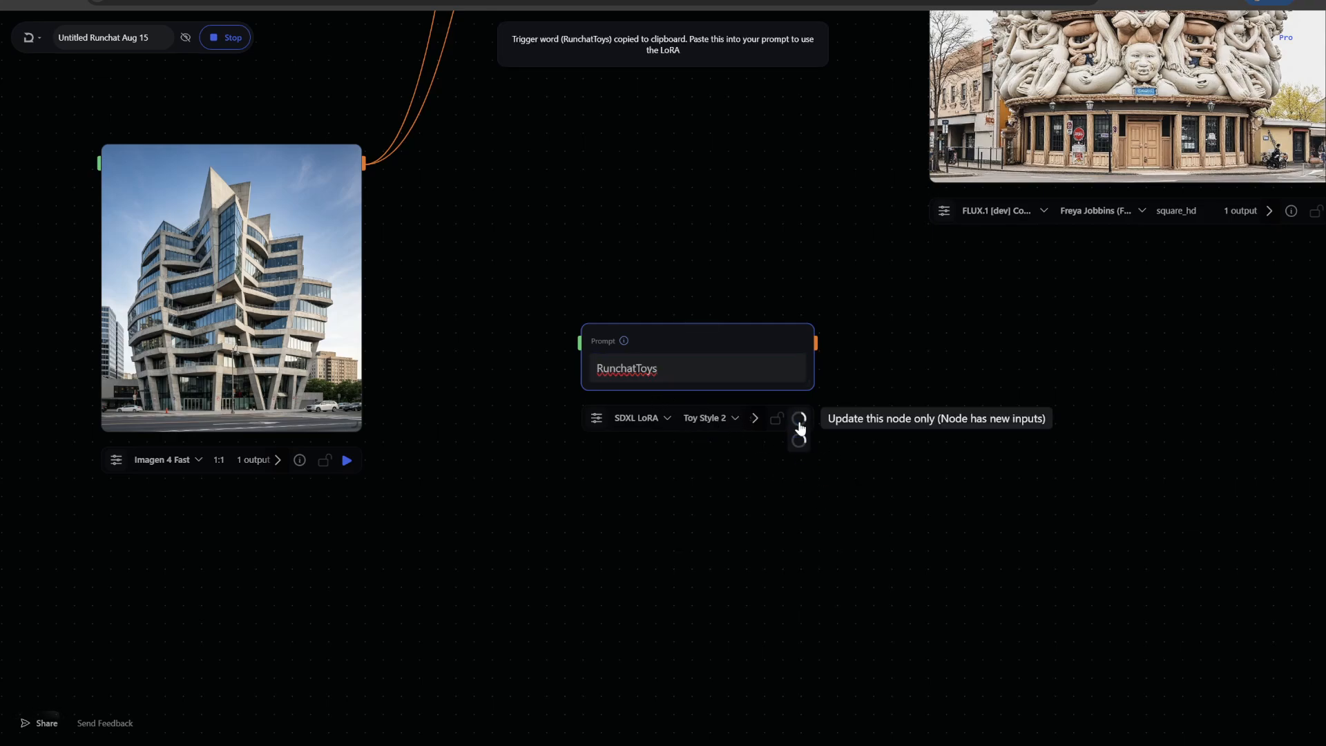
left_click(799, 423)
Inspect the SDXL LoRA node's toy-style output alongside the other results, then delete that node
left_click_drag(749, 334, 699, 263)
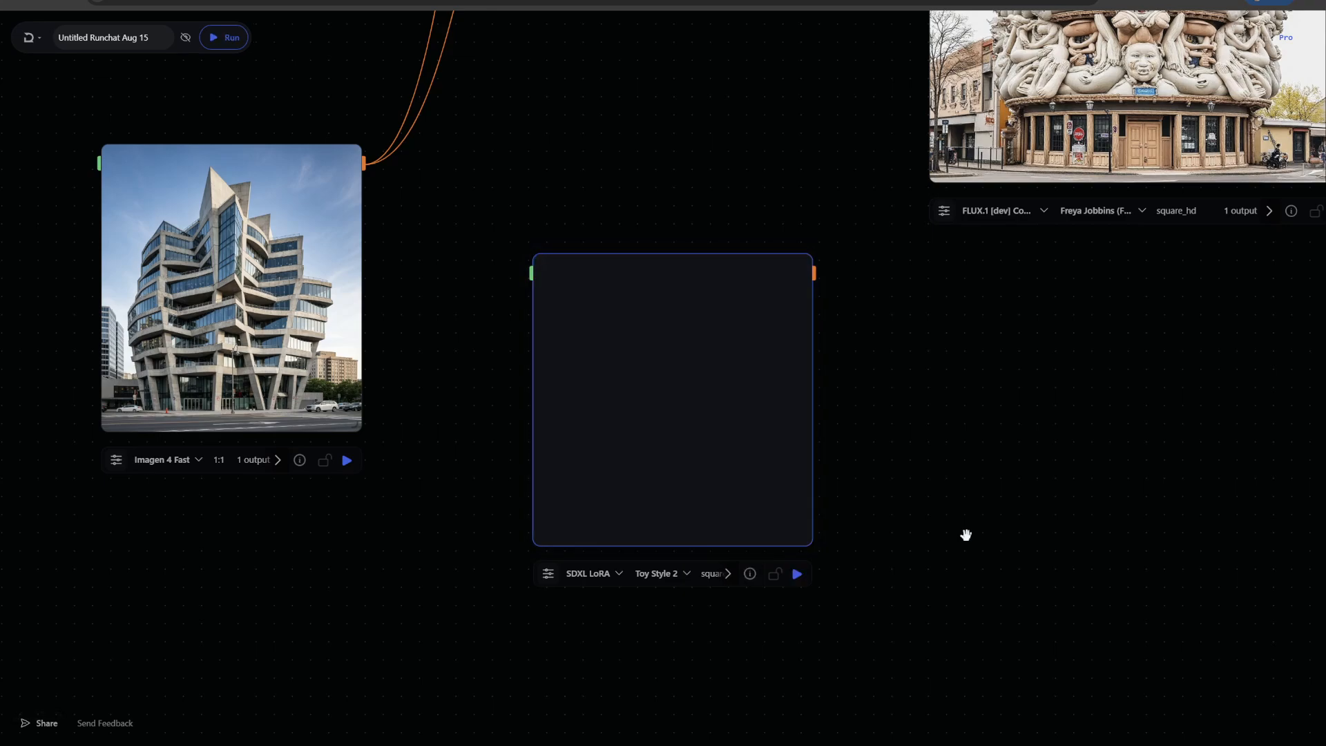
scroll(882, 464, "up", 3)
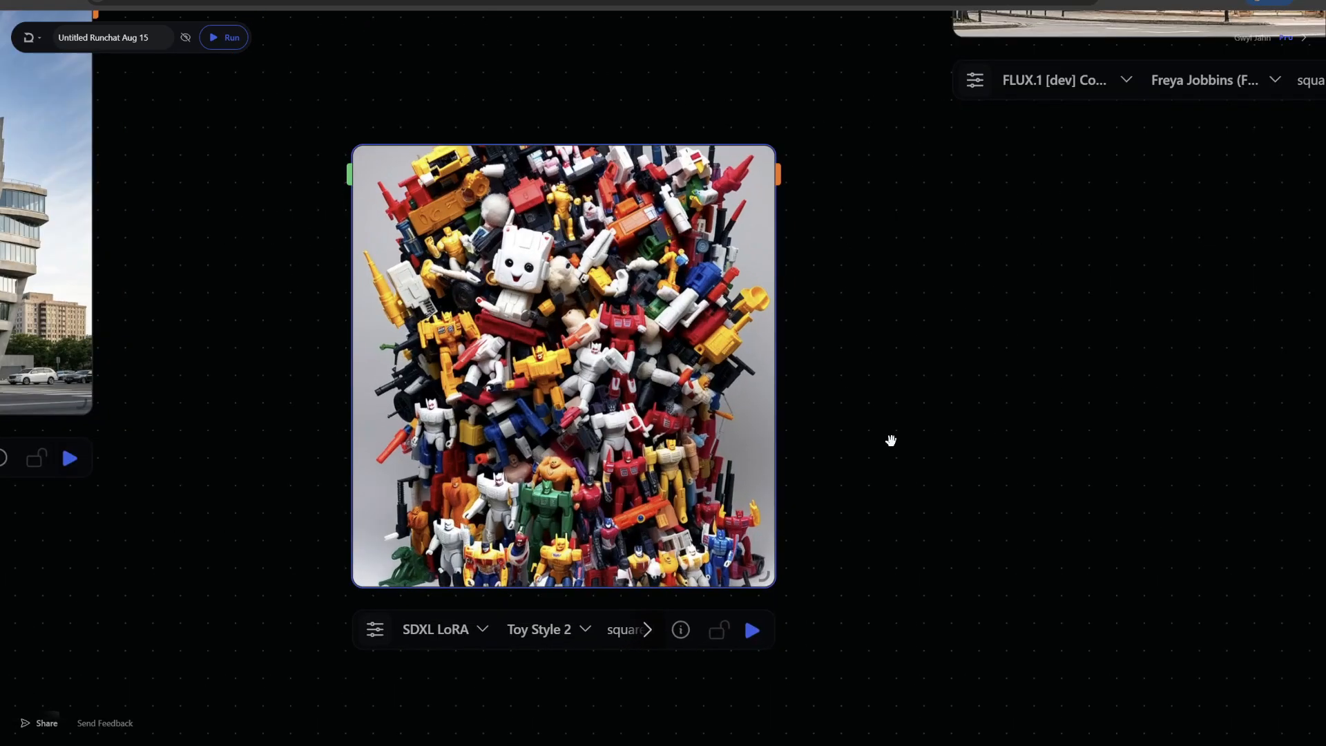
scroll(885, 435, "up", 3)
left_click_drag(829, 281, 1030, 242)
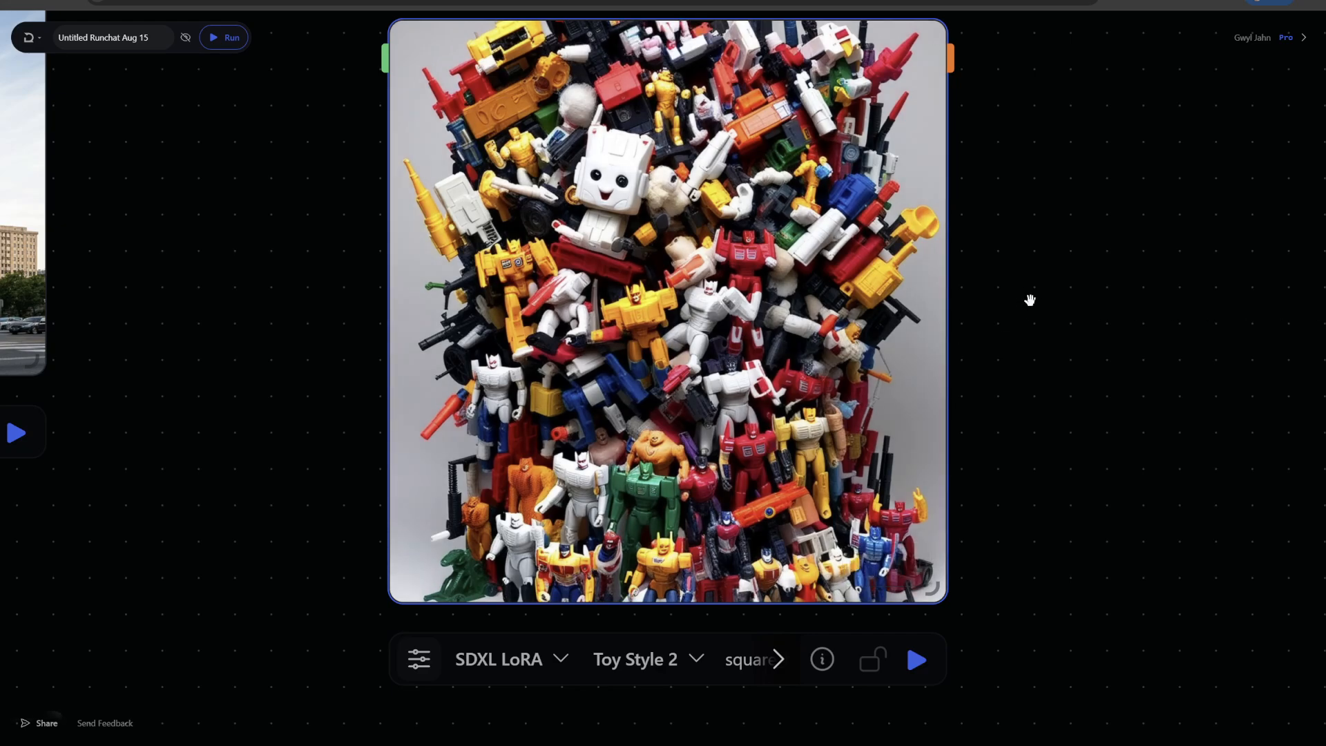
scroll(1030, 300, "down", 5)
left_click_drag(995, 184, 888, 420)
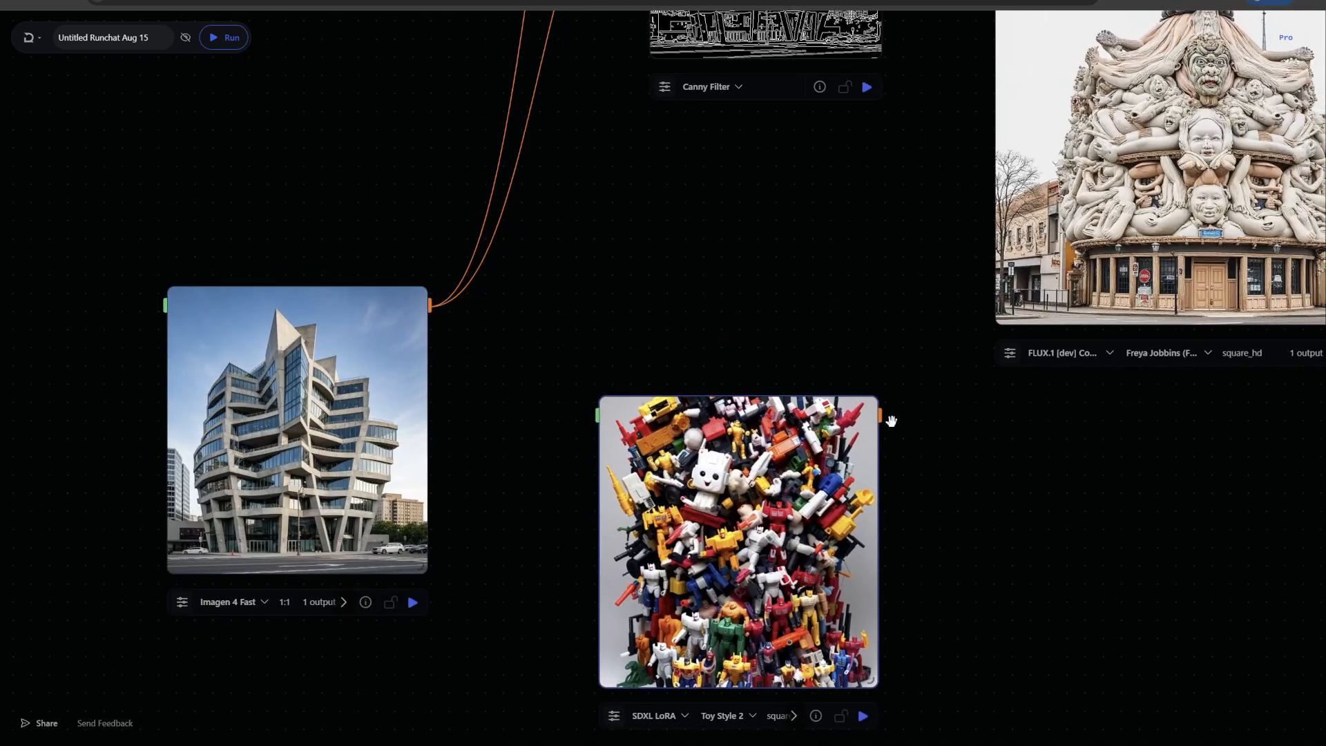
scroll(937, 448, "down", 3)
left_click_drag(1255, 292, 1106, 504)
scroll(1154, 136, "up", 3)
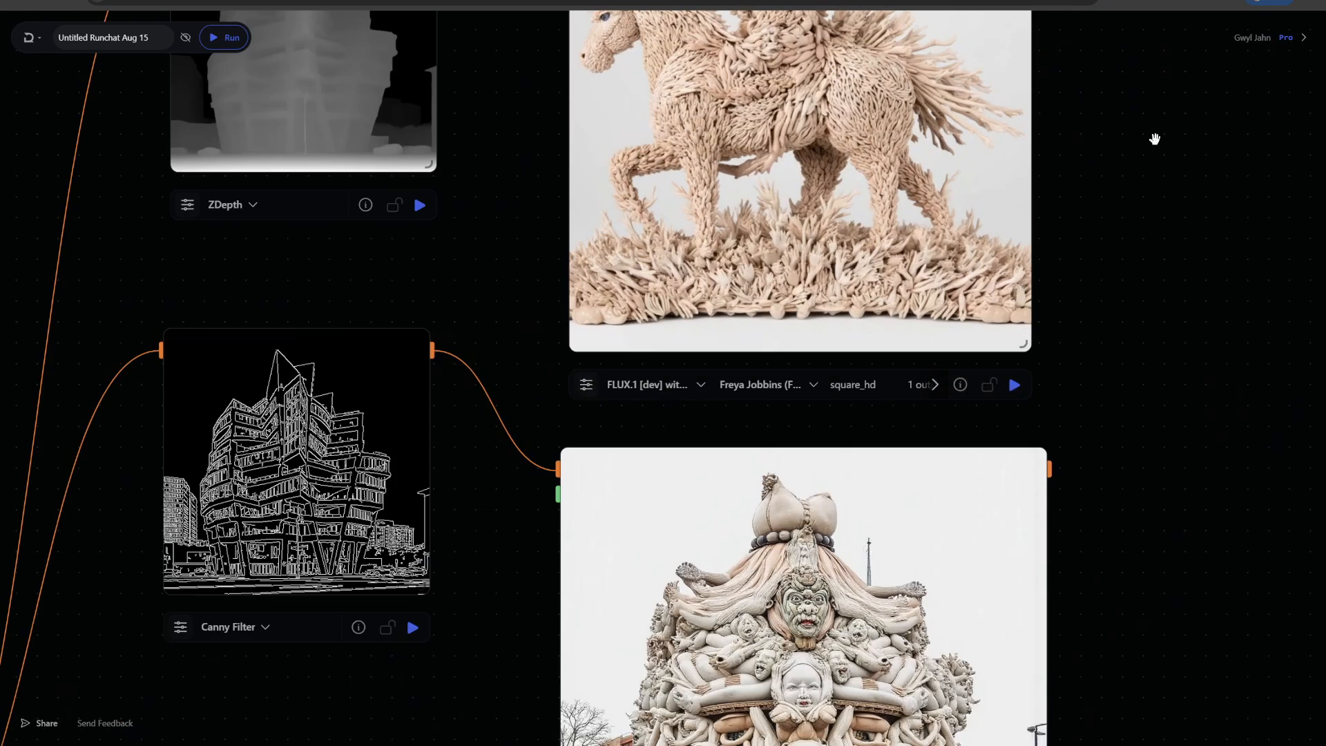
left_click_drag(1154, 136, 1190, 373)
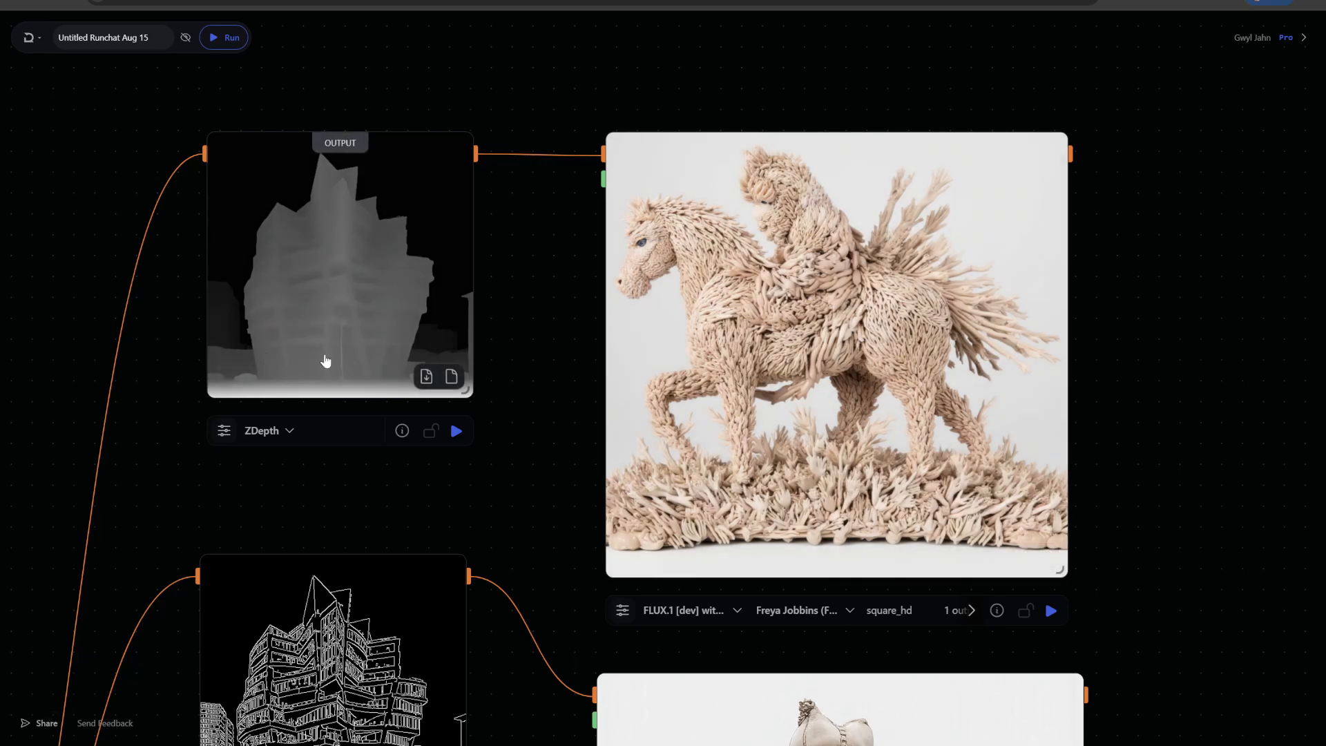
scroll(1172, 417, "down", 1)
left_click_drag(1184, 366, 1160, 225)
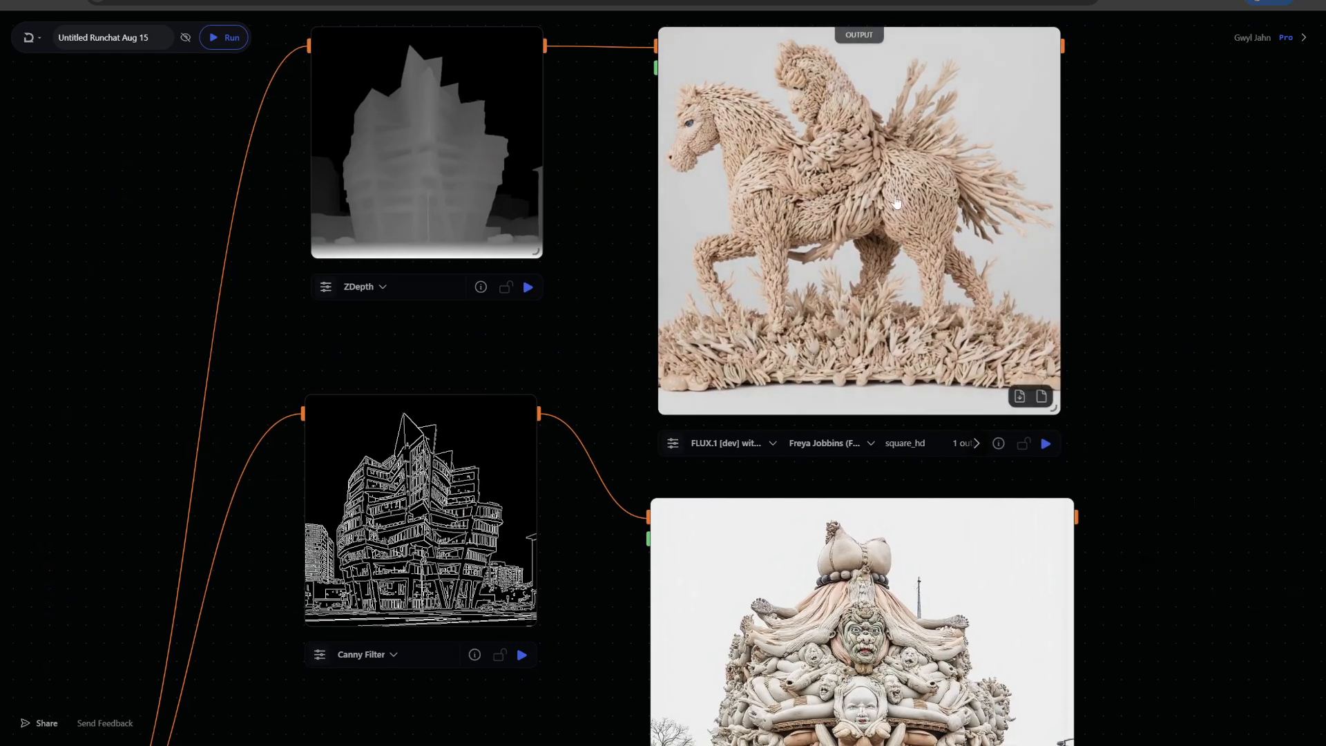
scroll(1154, 411, "down", 3)
left_click_drag(1157, 409, 1134, 18)
scroll(875, 476, "up", 3)
left_click_drag(876, 474, 992, 189)
left_click_drag(692, 172, 762, 364)
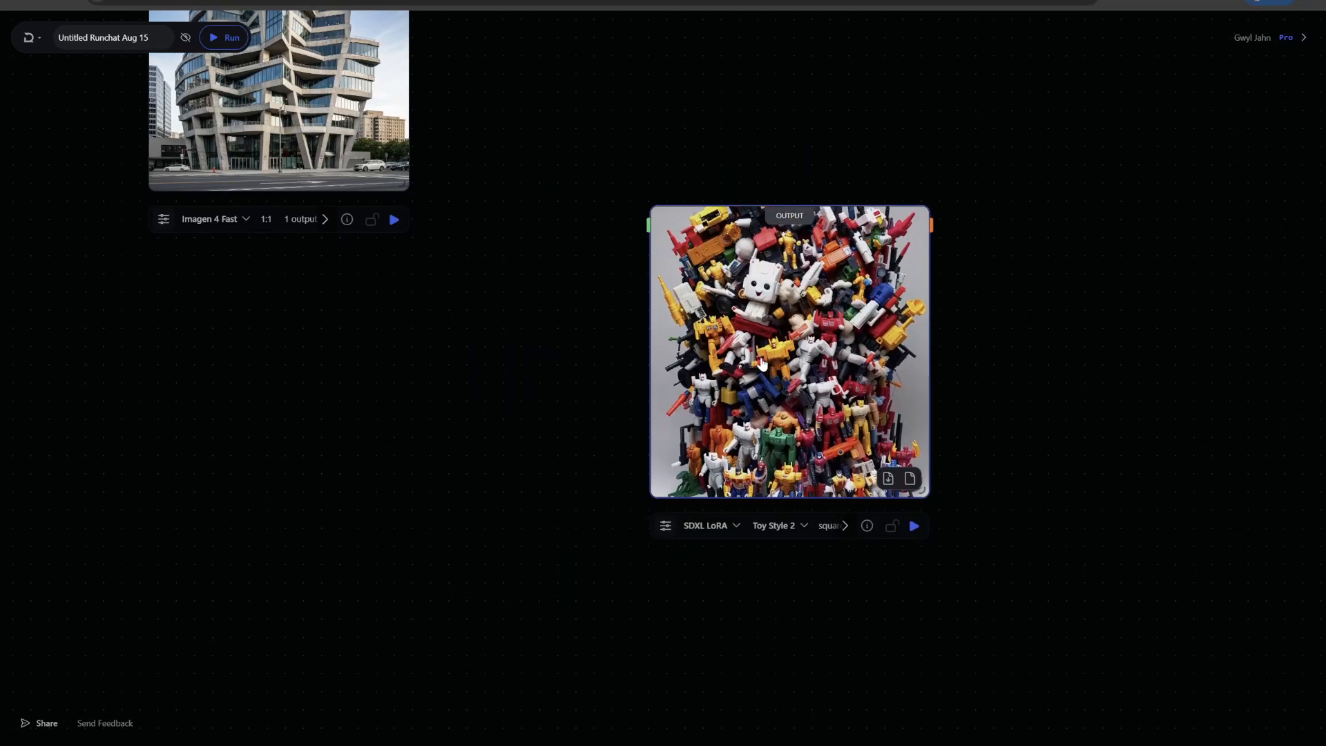
scroll(429, 465, "up", 3)
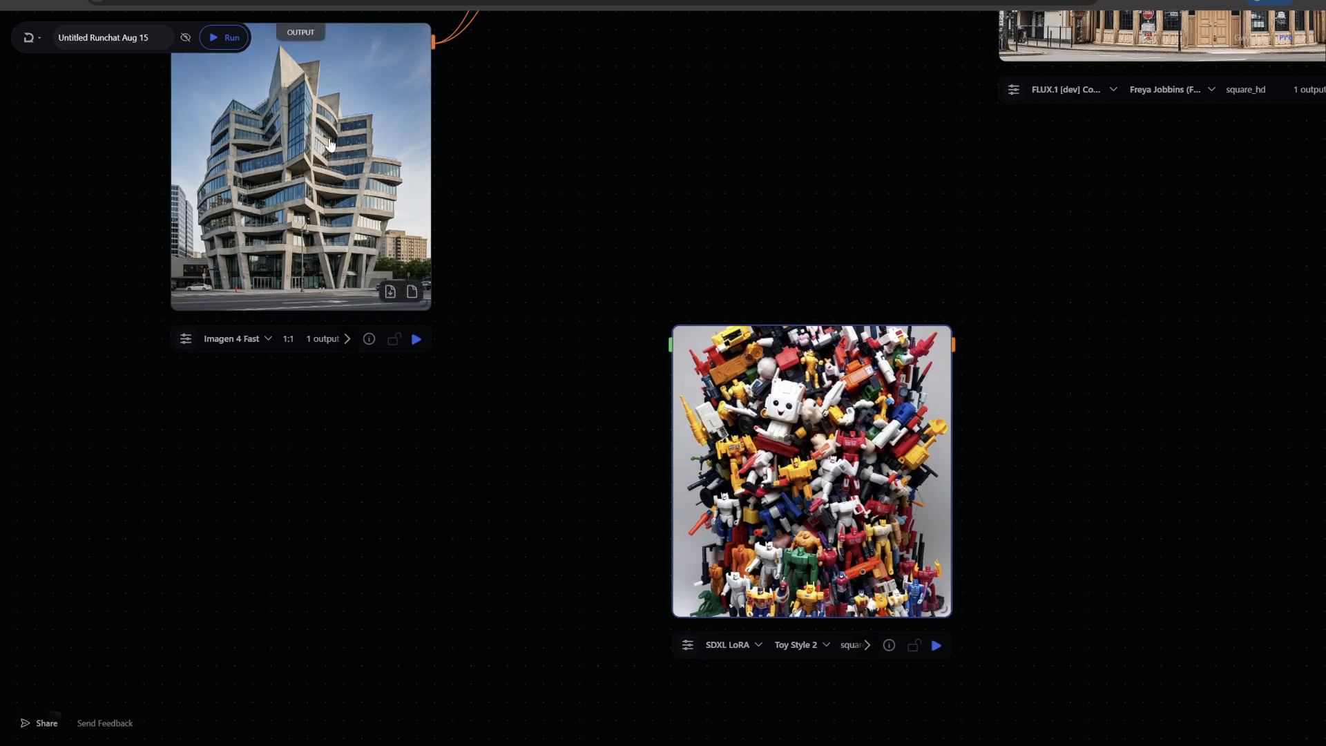
left_click(797, 454)
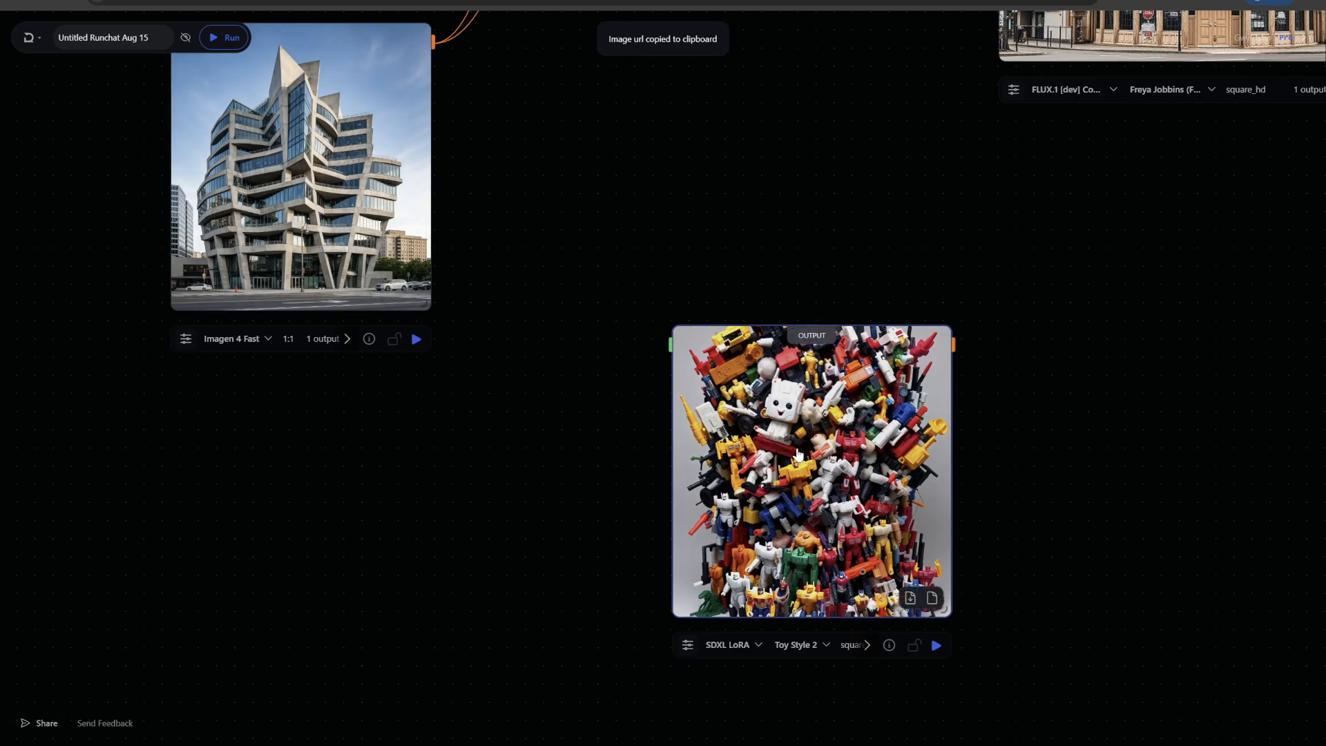
key("Delete")
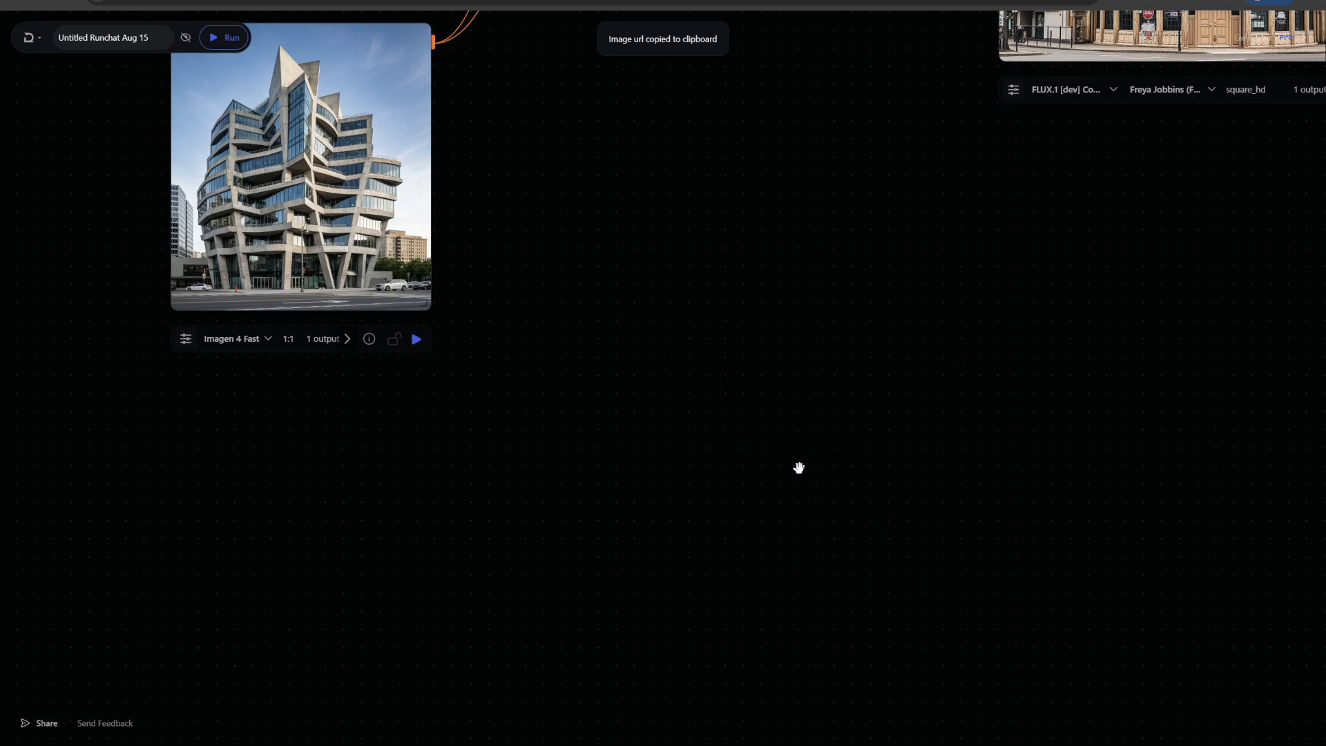
Add an SDXL ControlNet with LoRAs node and connect the generated building image to its control image
right_click(741, 266)
type("control")
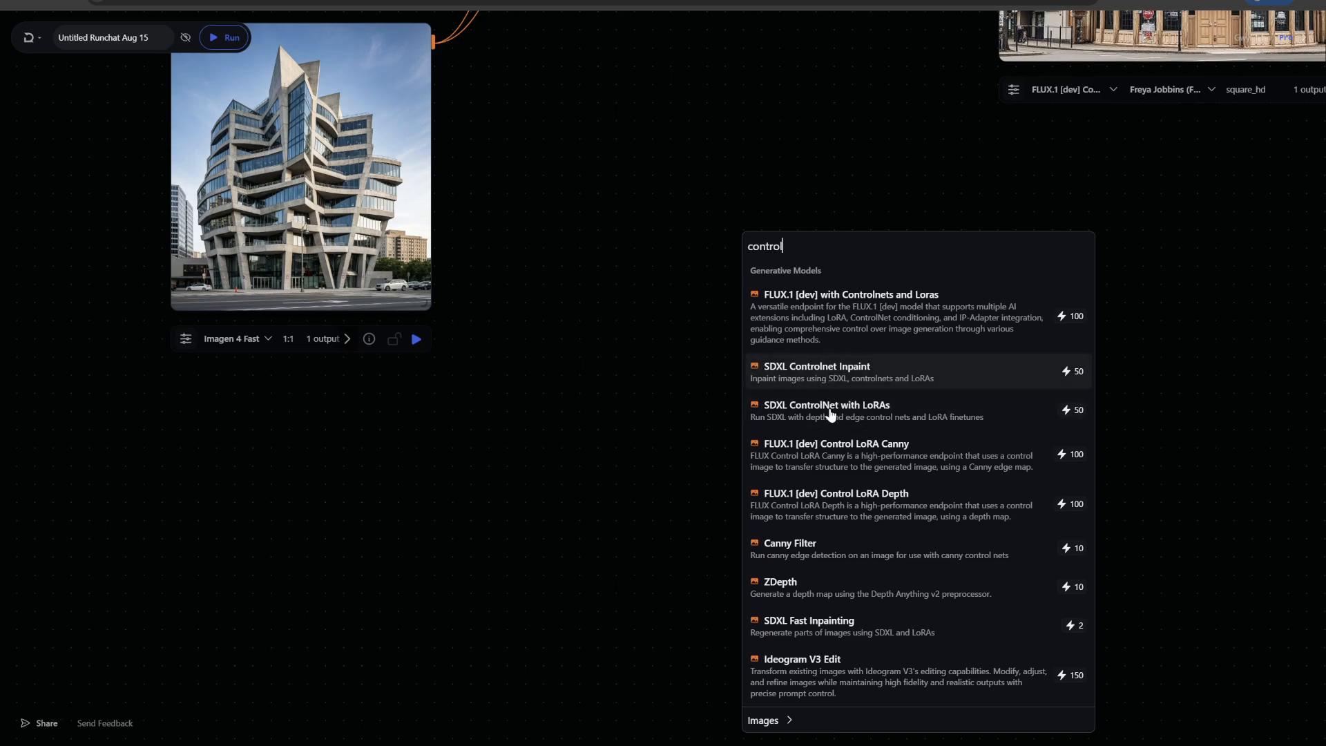
left_click(829, 407)
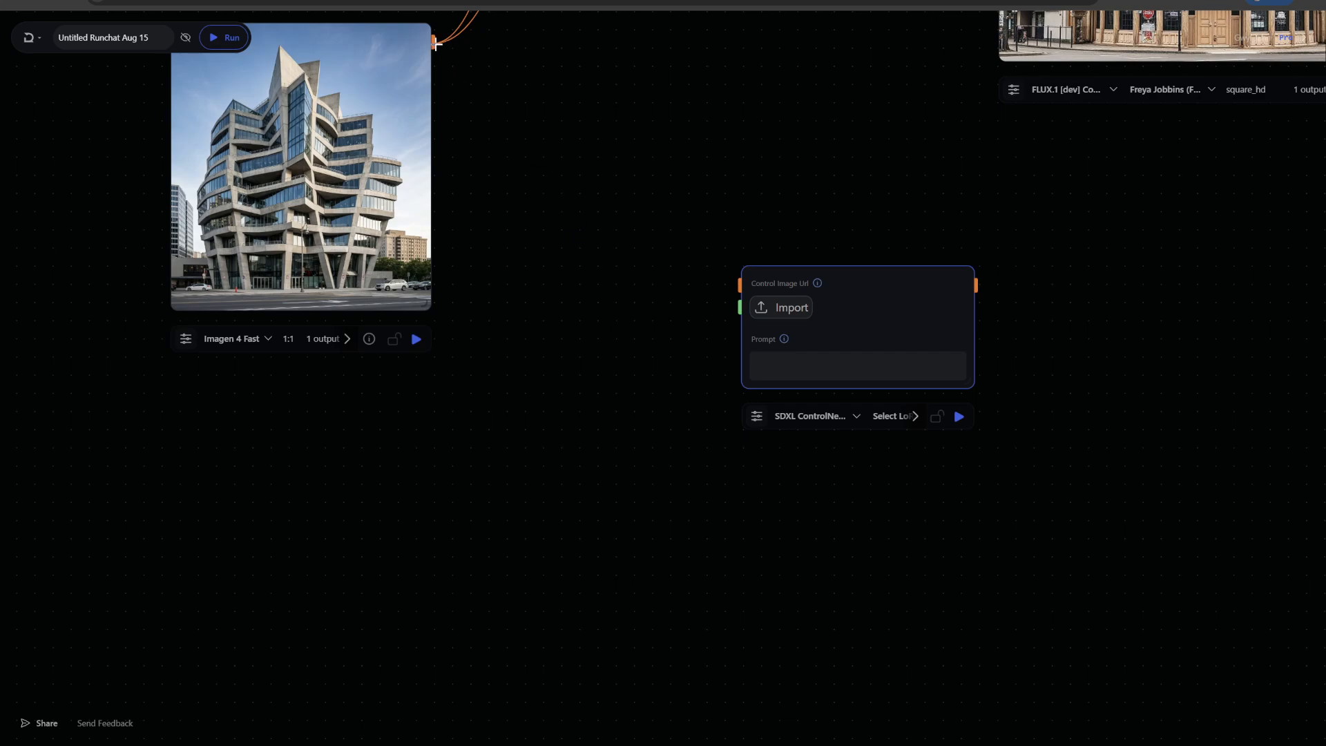
left_click_drag(435, 44, 725, 284)
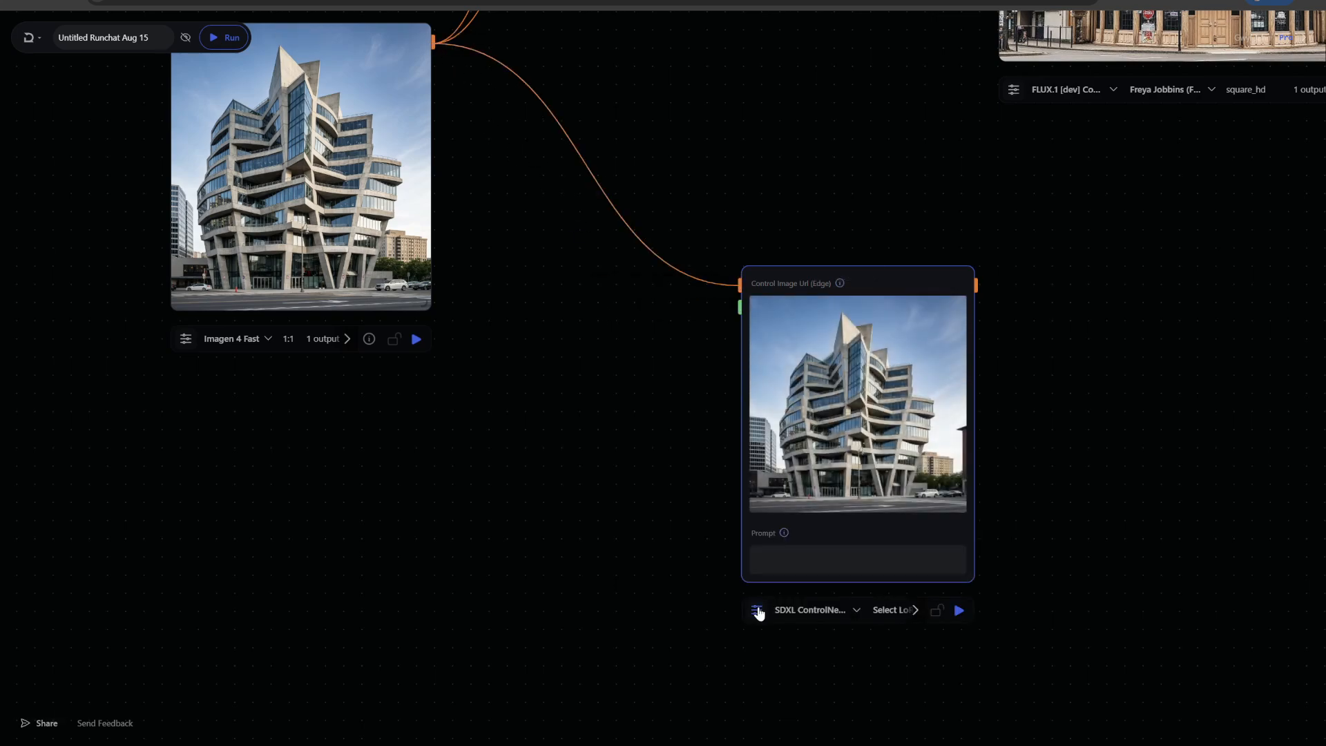
Open the SDXL ControlNet node's model parameters and review its control type, guidance and control strength settings
left_click(757, 610)
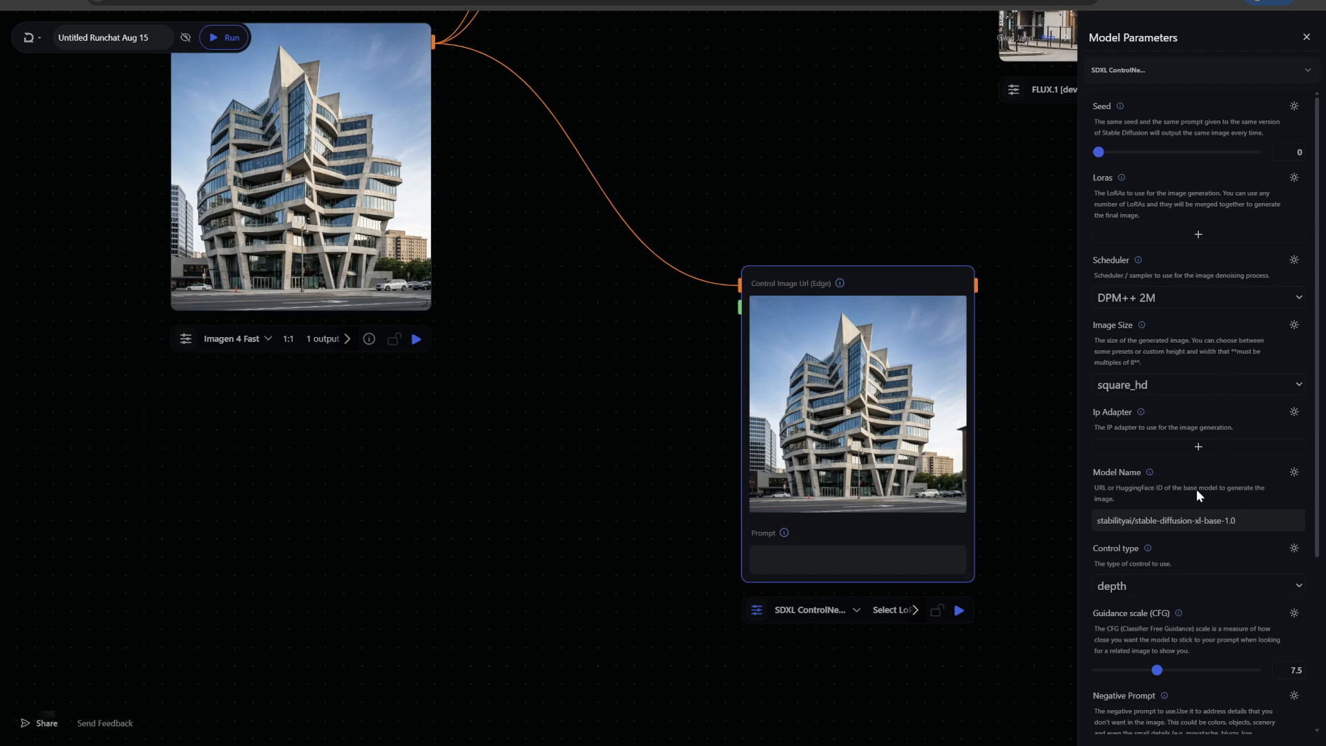
scroll(1232, 525, "down", 3)
left_click(1174, 377)
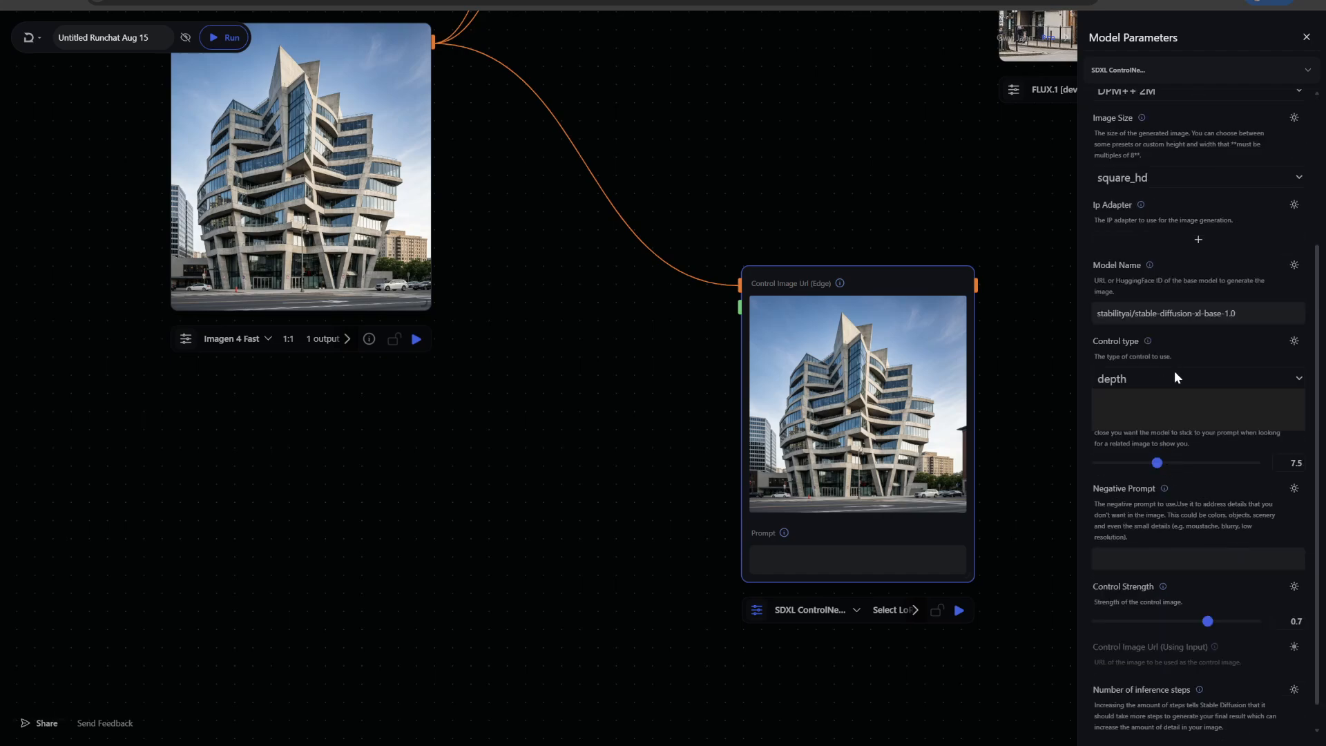
left_click(1137, 388)
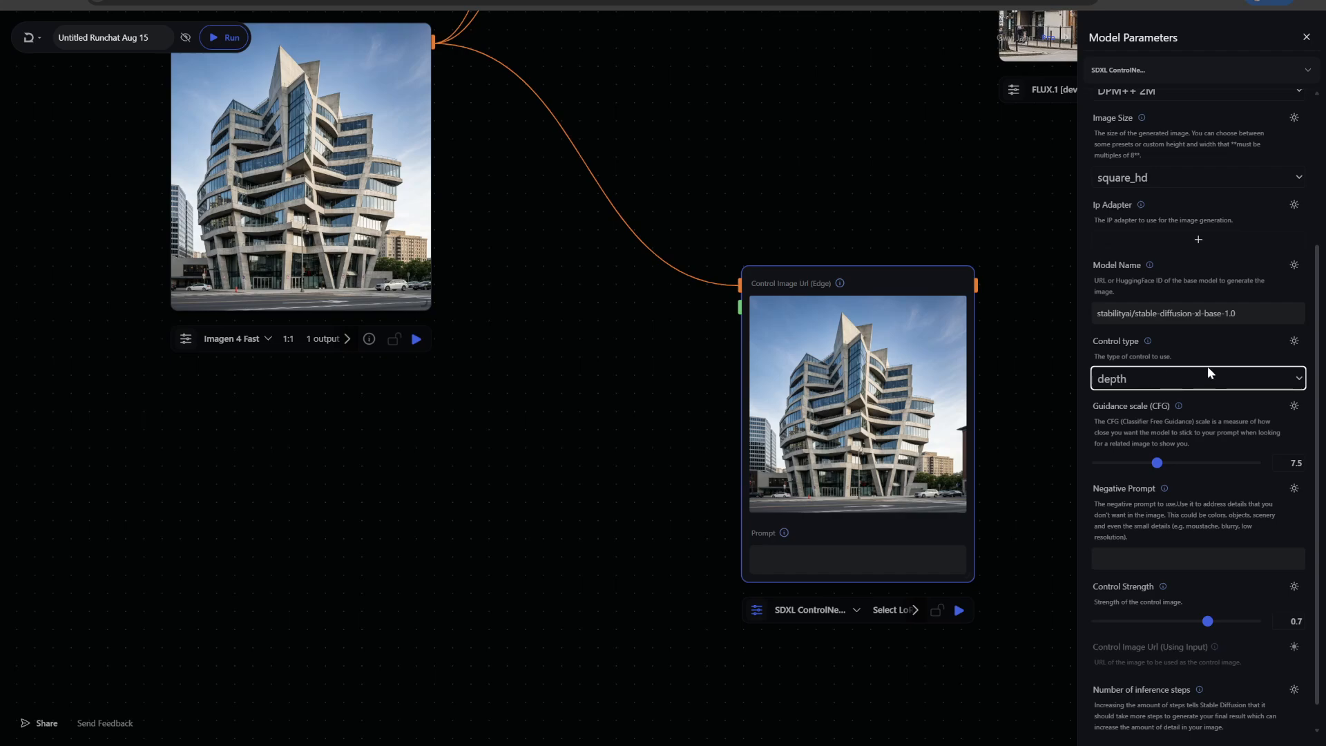
scroll(1236, 598, "down", 1)
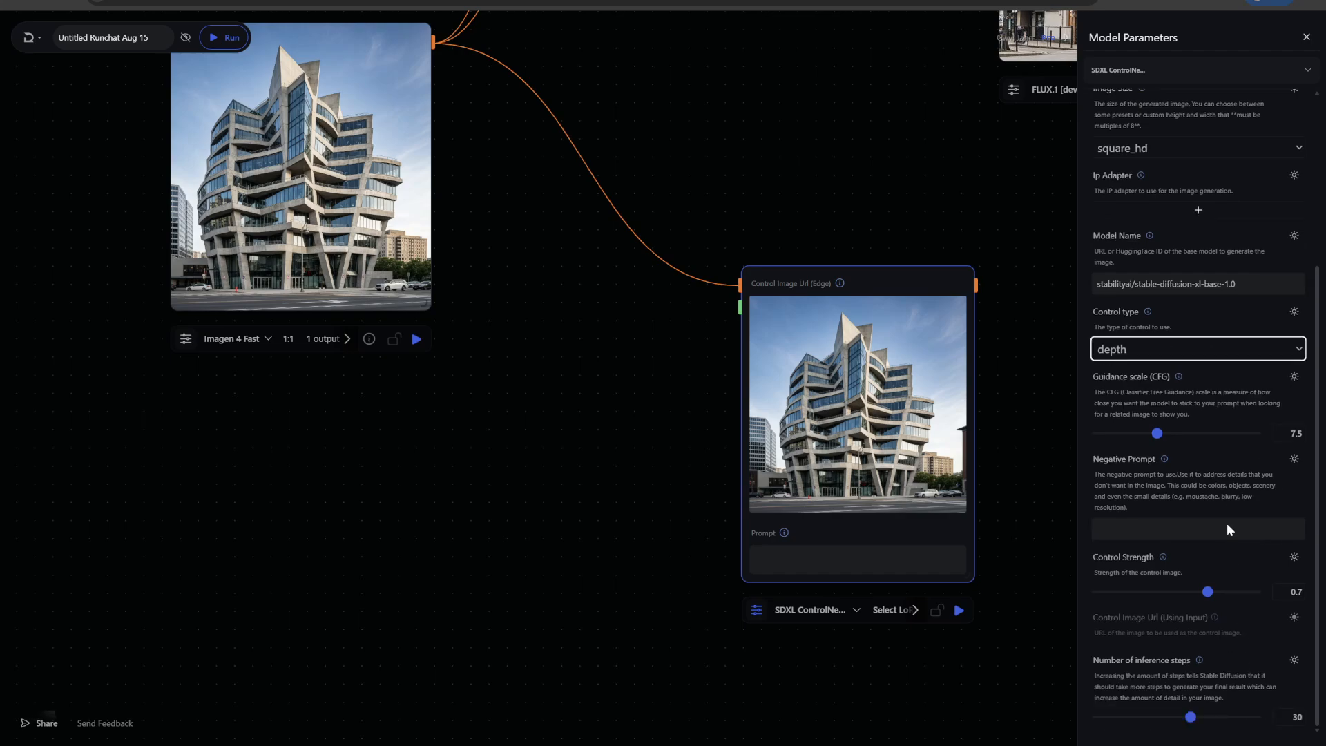
scroll(554, 580, "up", 4)
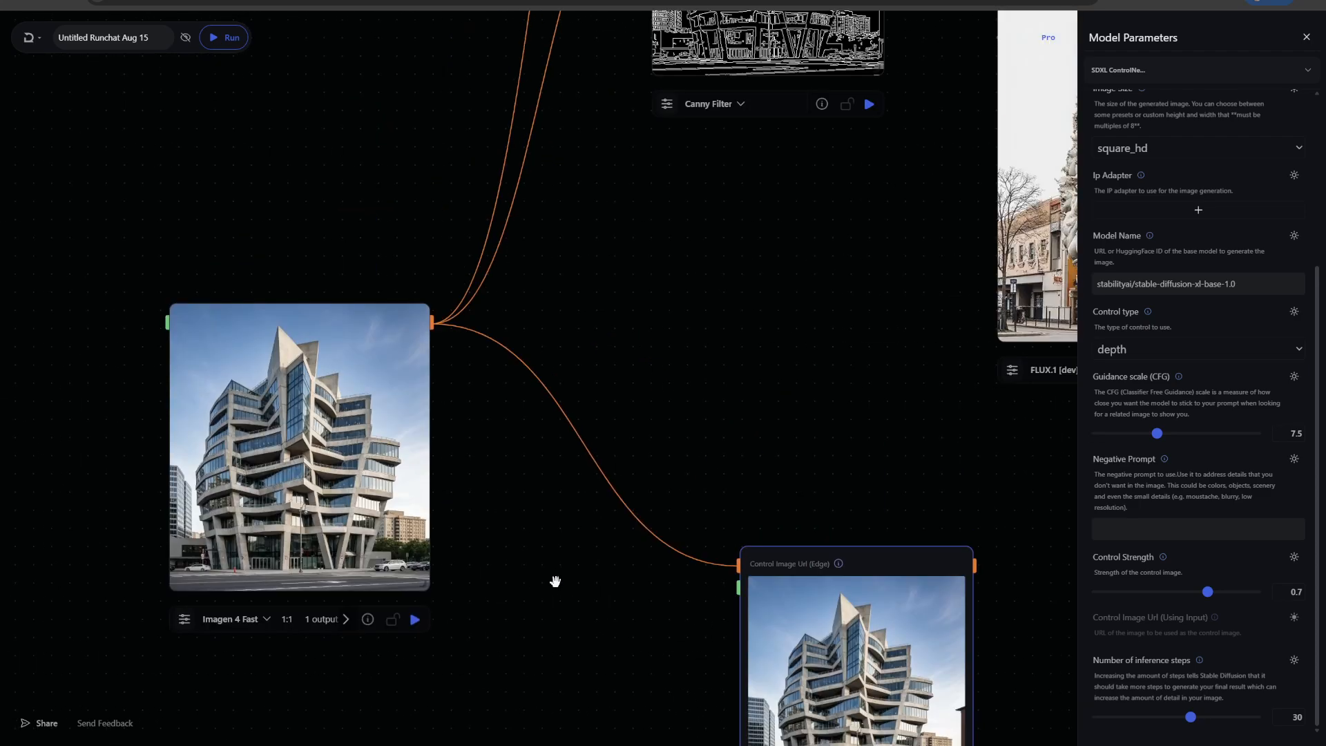
scroll(657, 438, "down", 3)
scroll(676, 177, "down", 2)
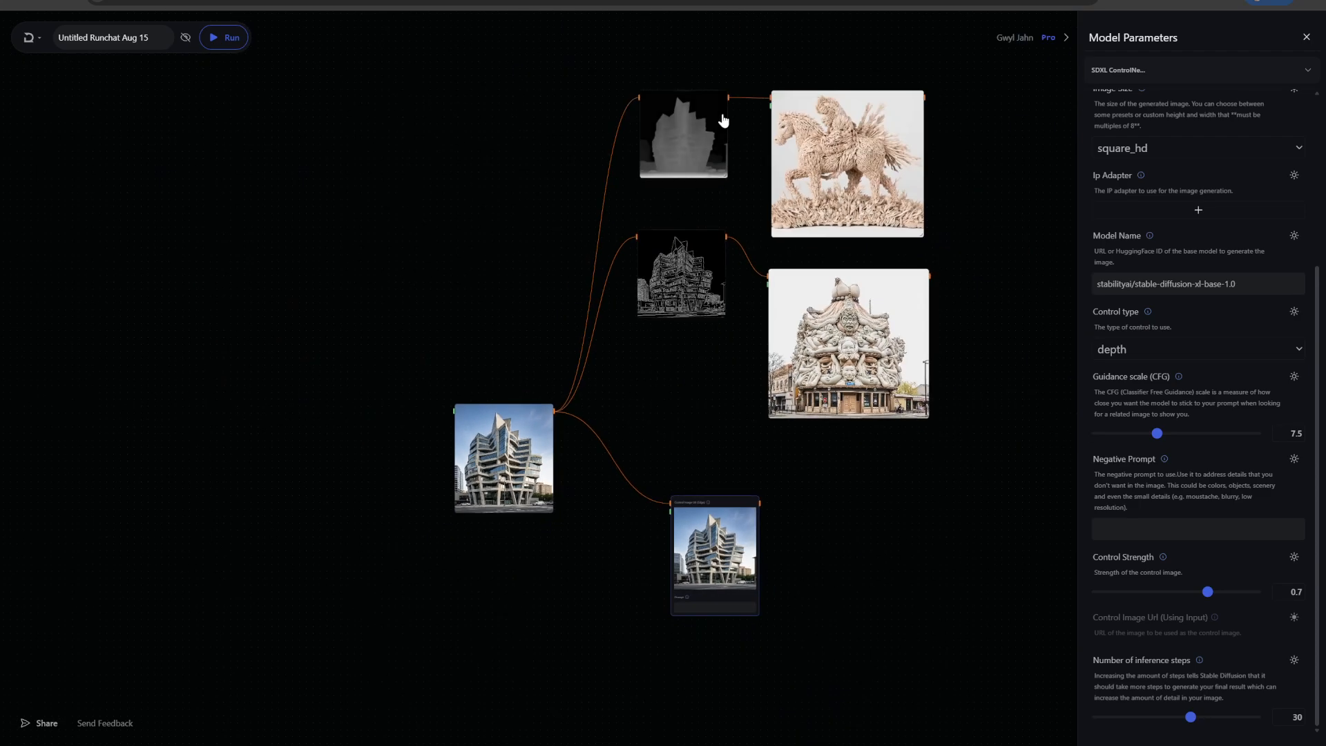
Connect the ZDepth output to the SDXL ControlNet node and remove the building image link from its control image
left_click_drag(698, 410, 669, 508)
left_click(606, 452)
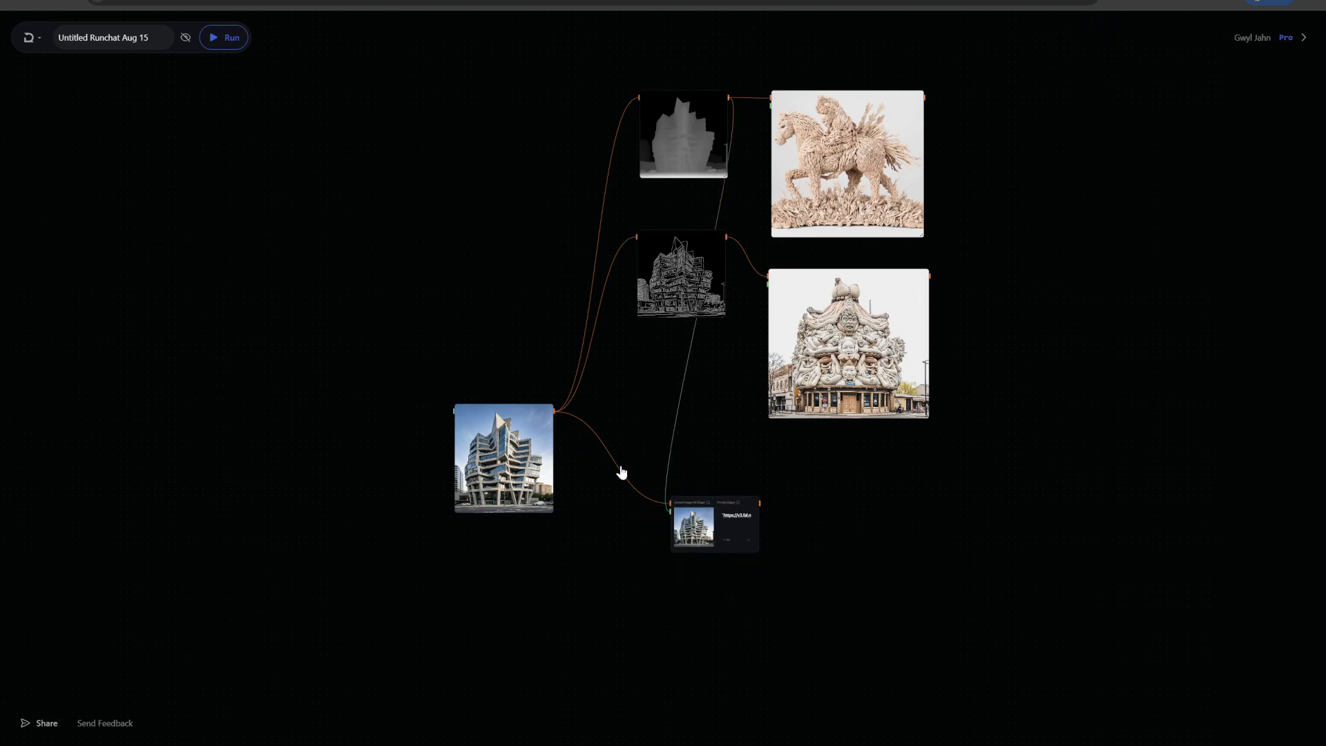
left_click(612, 458)
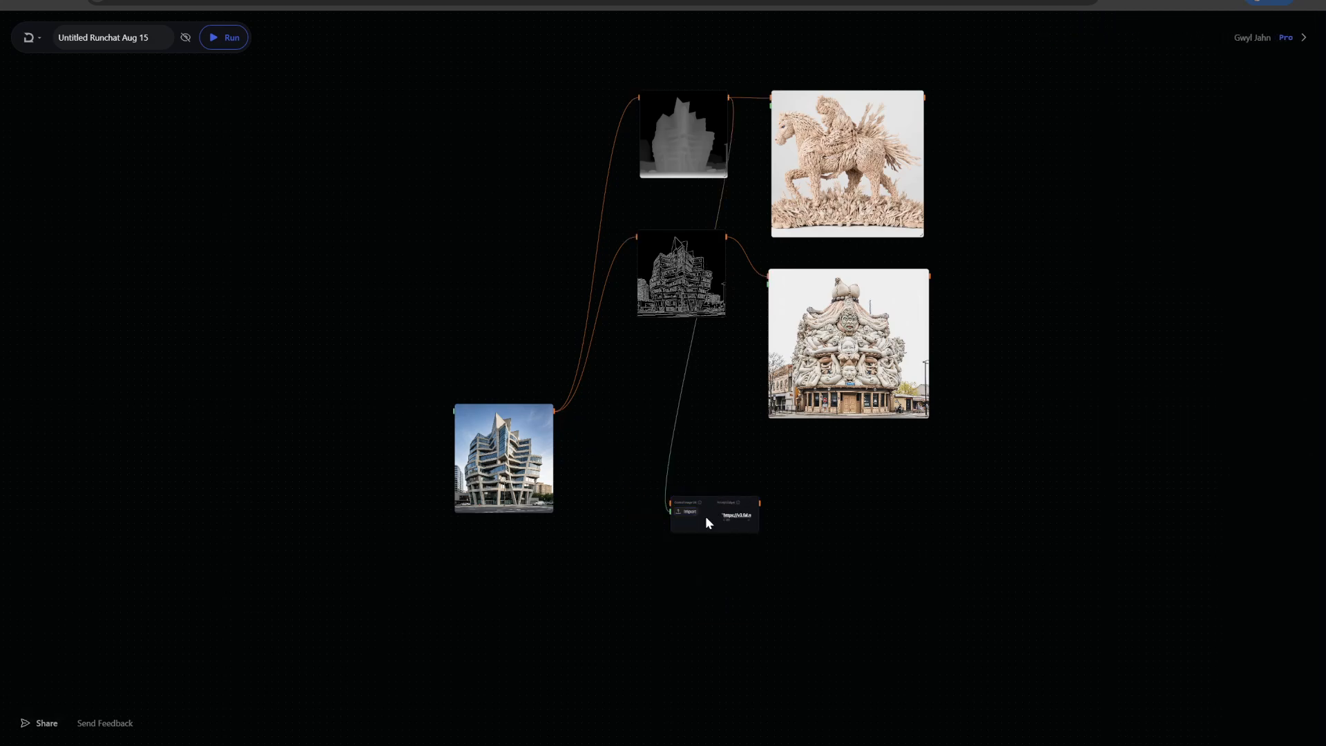
left_click_drag(713, 532, 819, 44)
scroll(1096, 360, "up", 5)
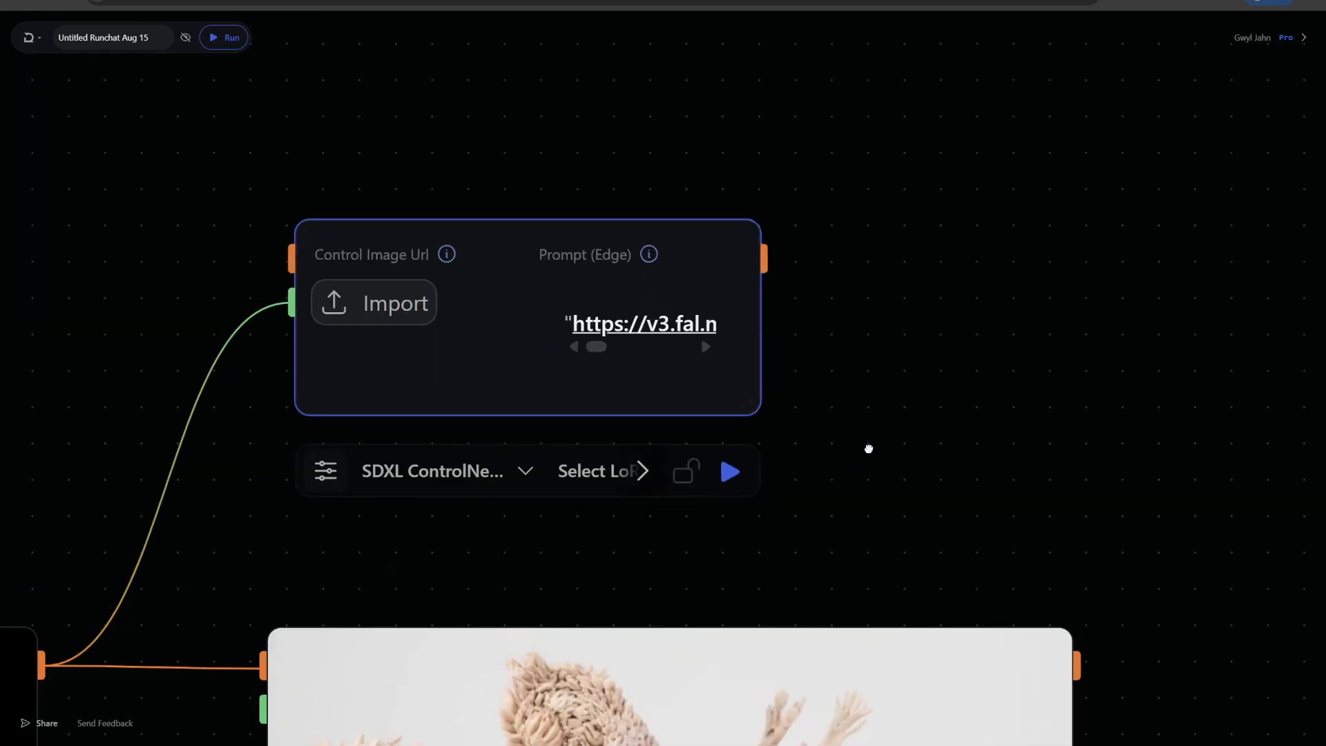
Reconnect the ZDepth output to the SDXL ControlNet node's control image input, replacing the existing link
left_click_drag(867, 449, 1019, 376)
scroll(967, 338, "down", 2)
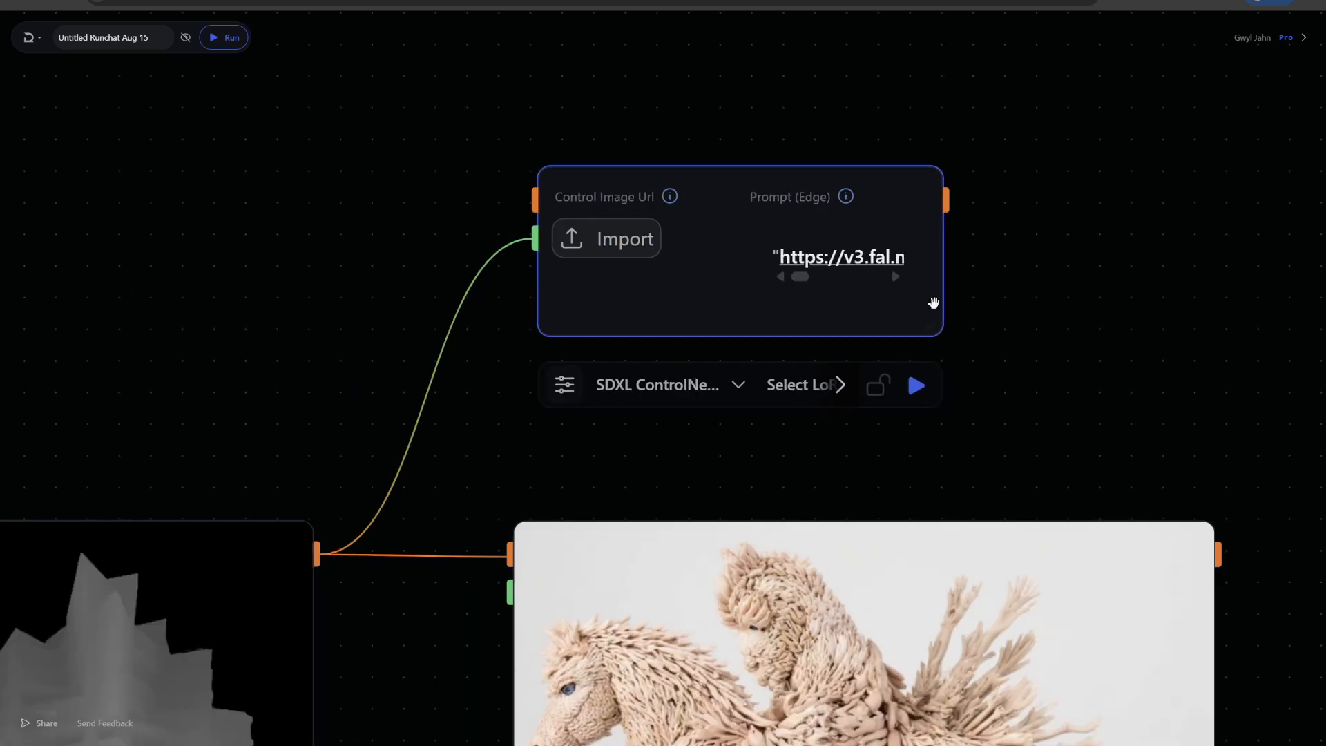
left_click(501, 251)
key("Delete")
left_click_drag(526, 200, 316, 554)
scroll(339, 345, "down", 2)
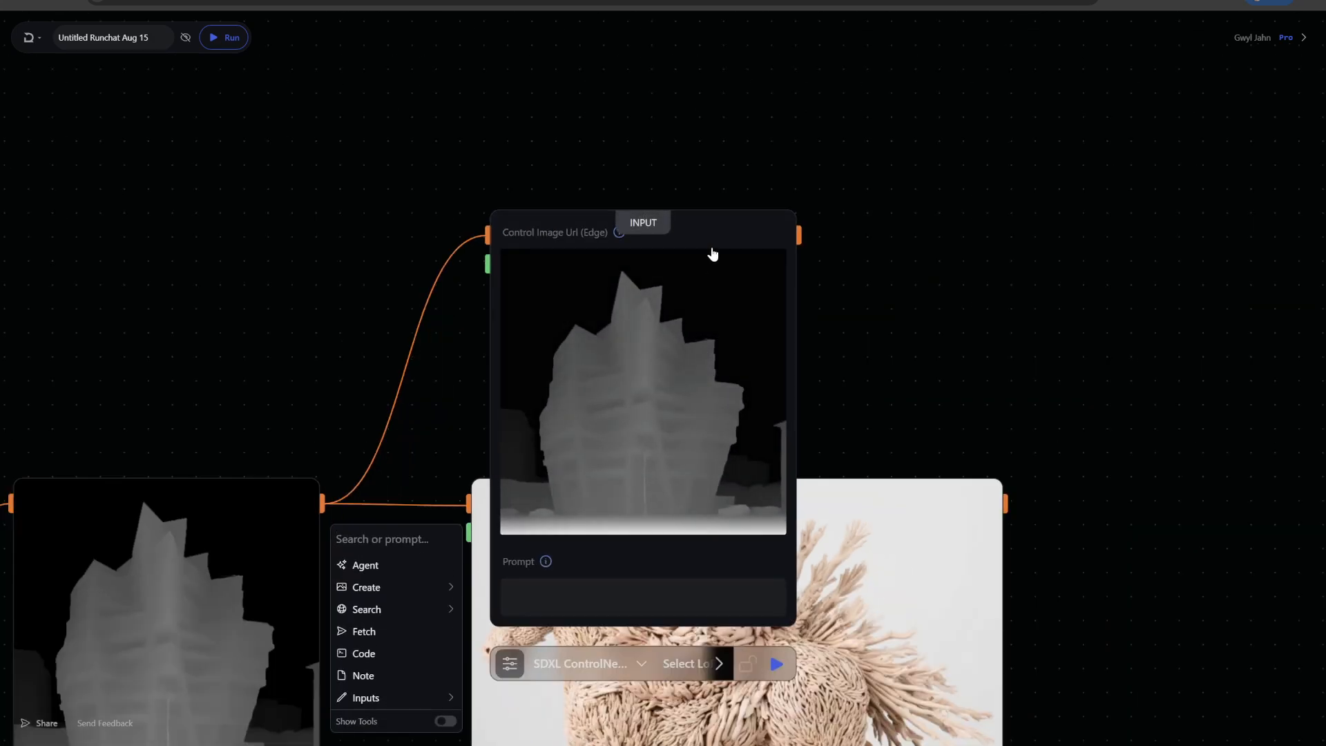
left_click_drag(713, 254, 715, 20)
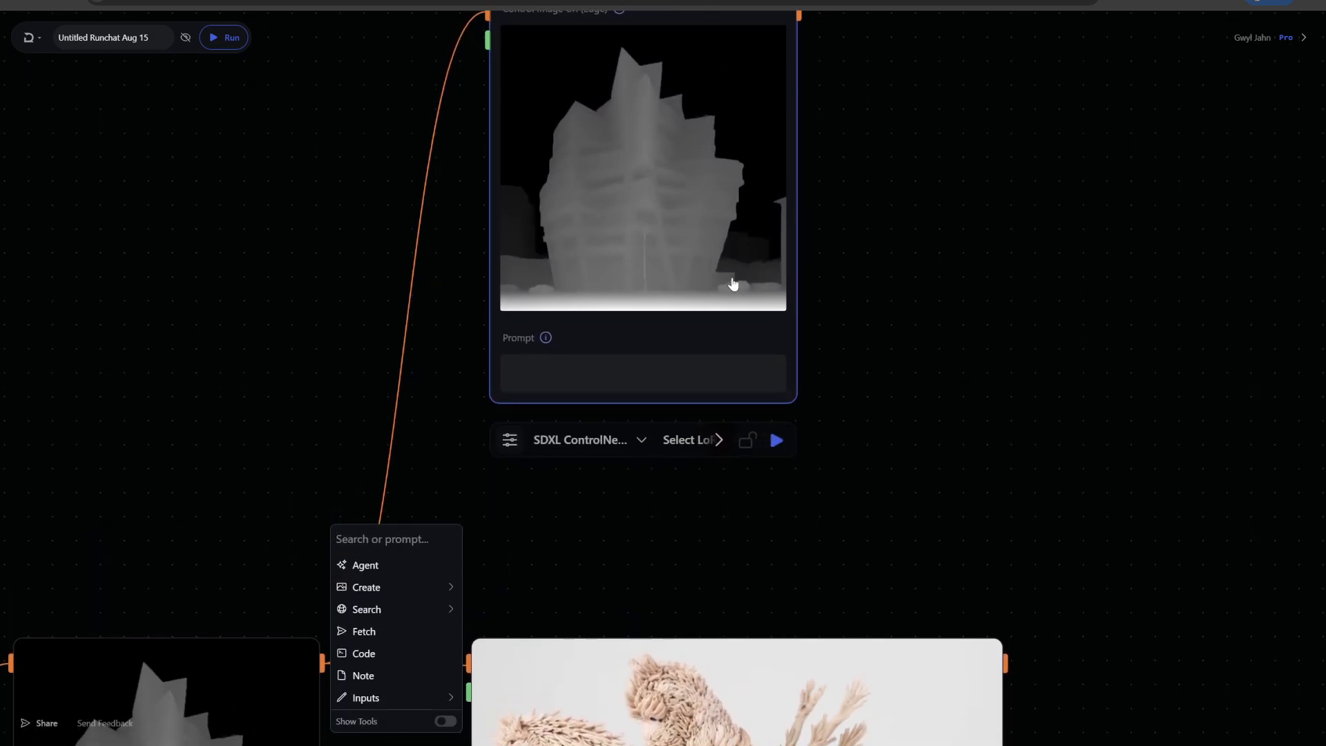
Set the SDXL ControlNet node's LoRA to Toy Style 2 and paste its trigger word RunchatToys into the prompt
left_click(685, 446)
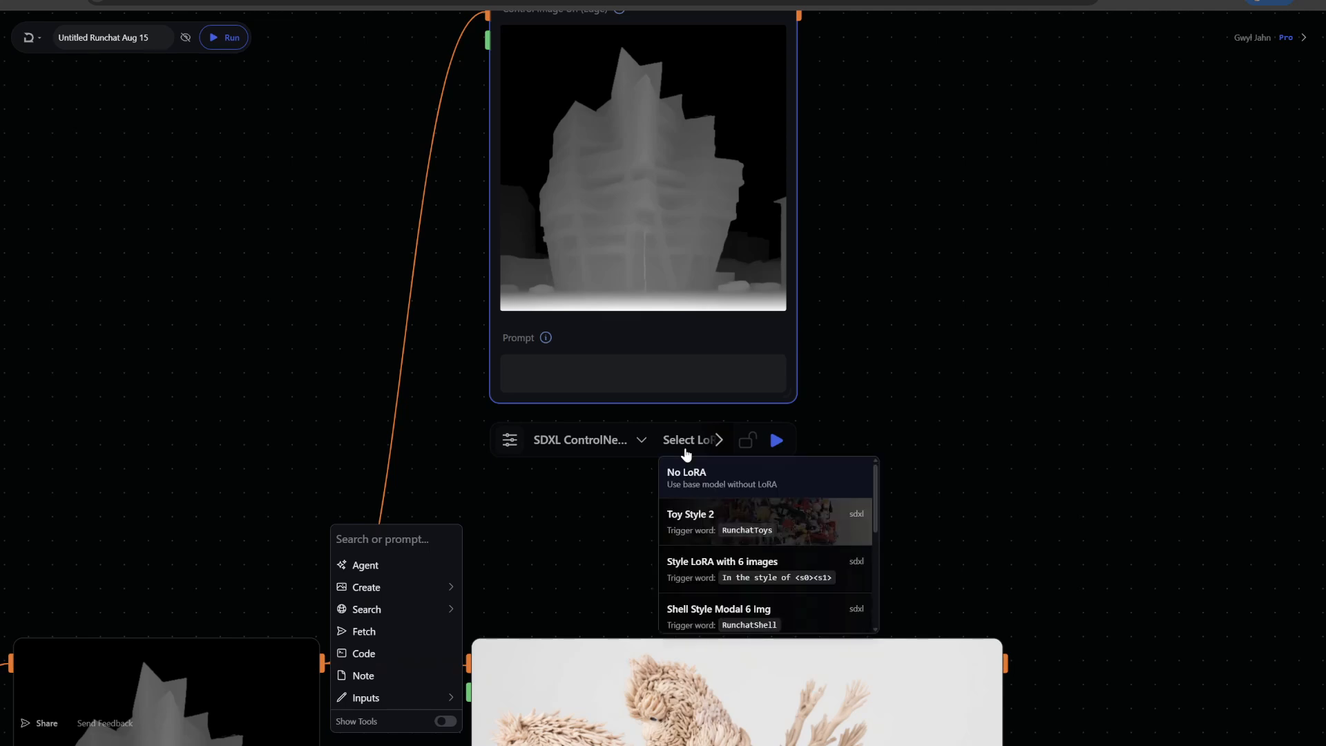
left_click(704, 525)
left_click(591, 371)
key("ctrl+v")
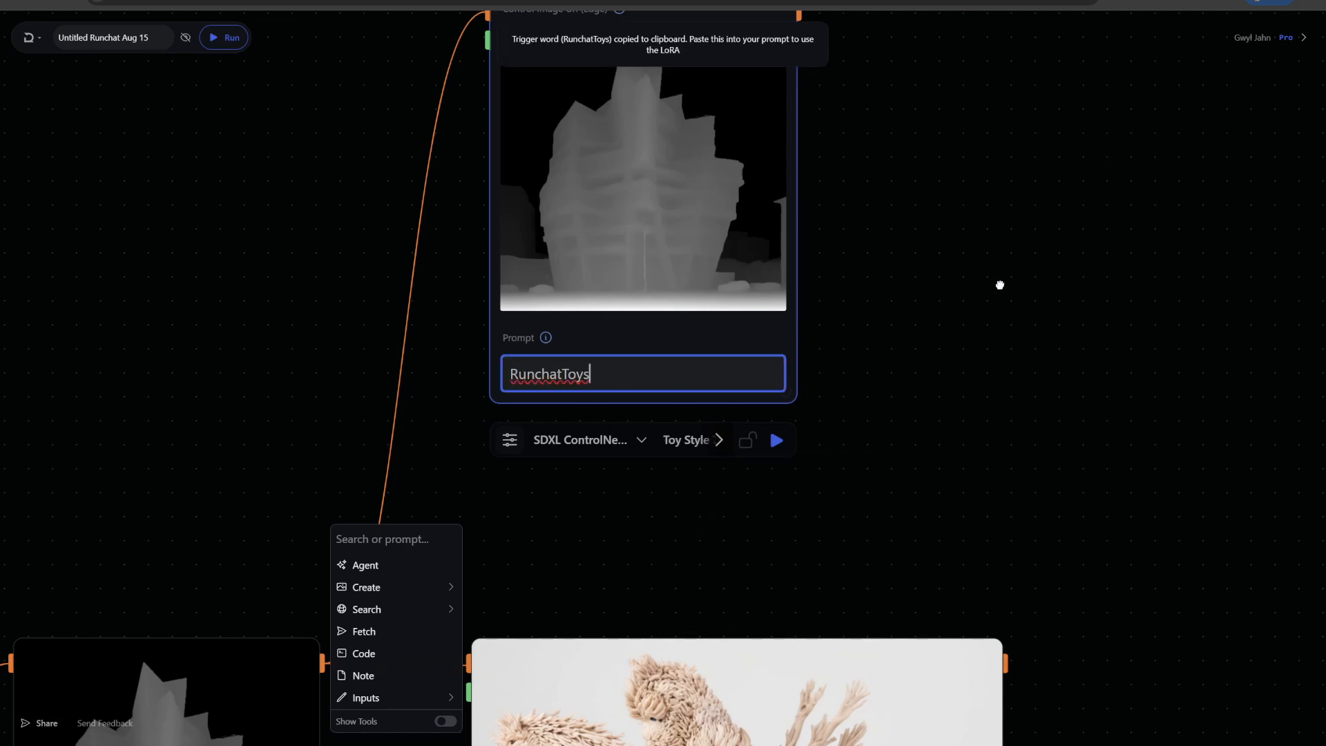
Run the SDXL ControlNet node
left_click(1000, 285)
left_click(777, 440)
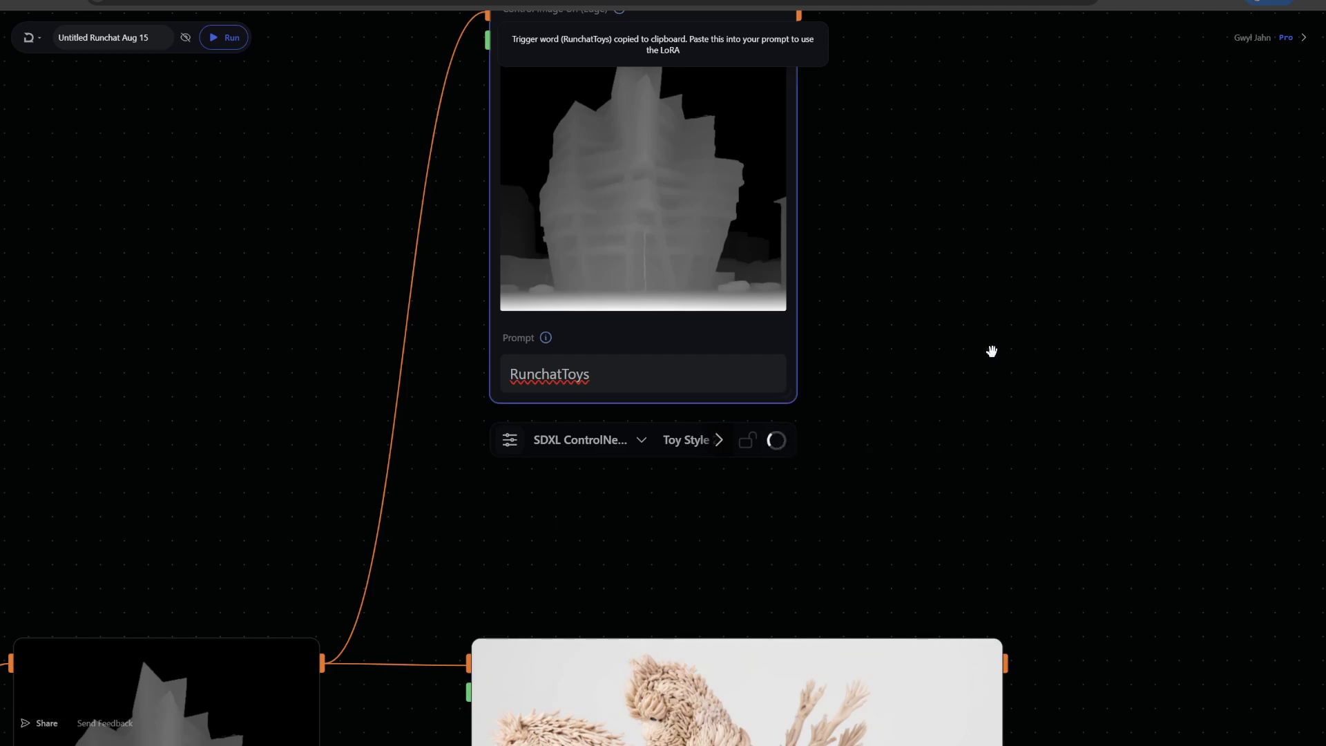
scroll(981, 335, "down", 3)
left_click_drag(970, 319, 899, 319)
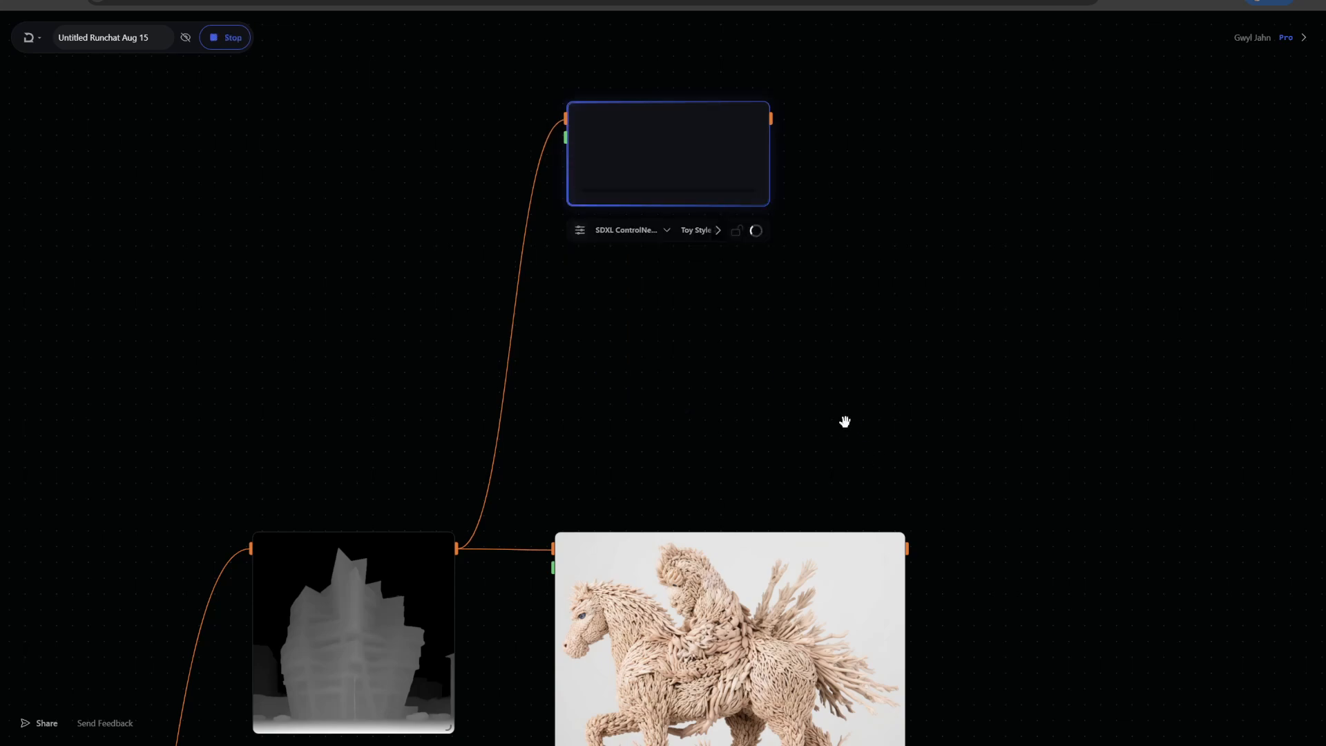
left_click_drag(664, 158, 634, 156)
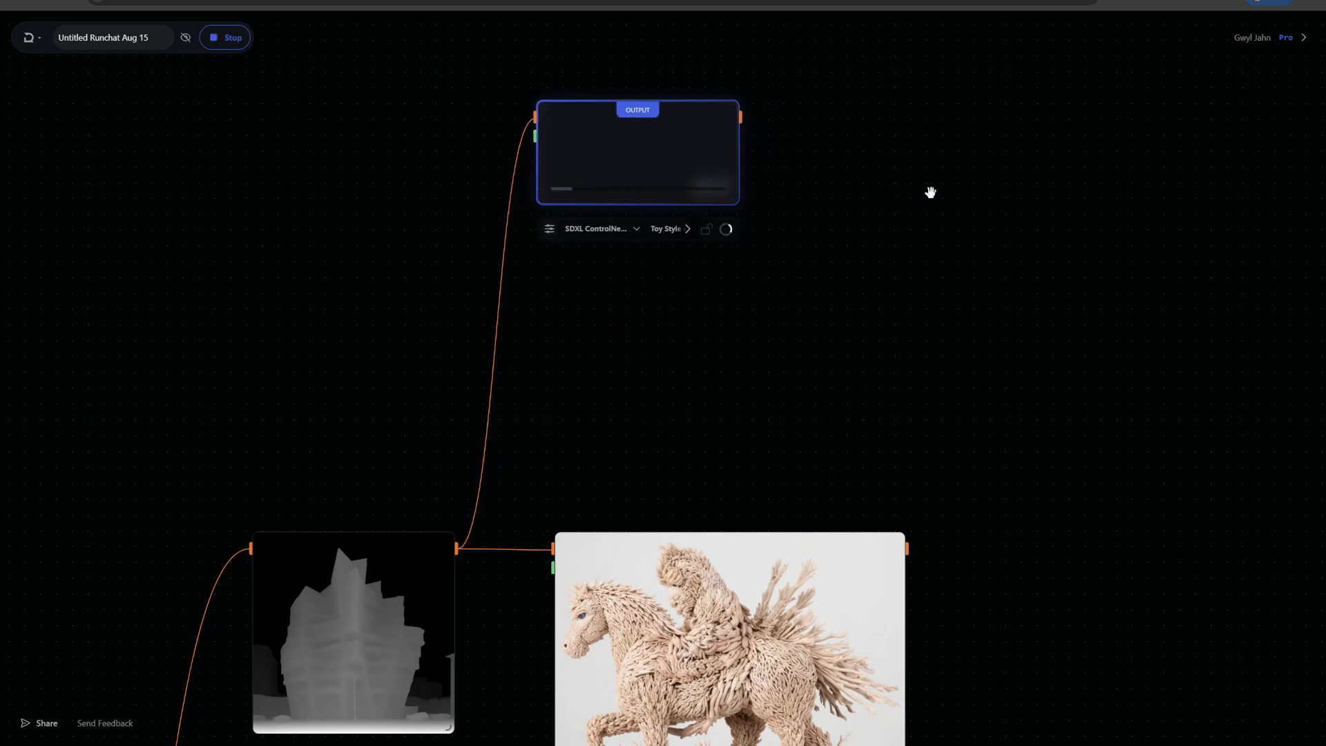
Add an SDXL Controlnet Inpaint node and connect the ZDepth output to its control image input
double_click(878, 124)
type("sdxl")
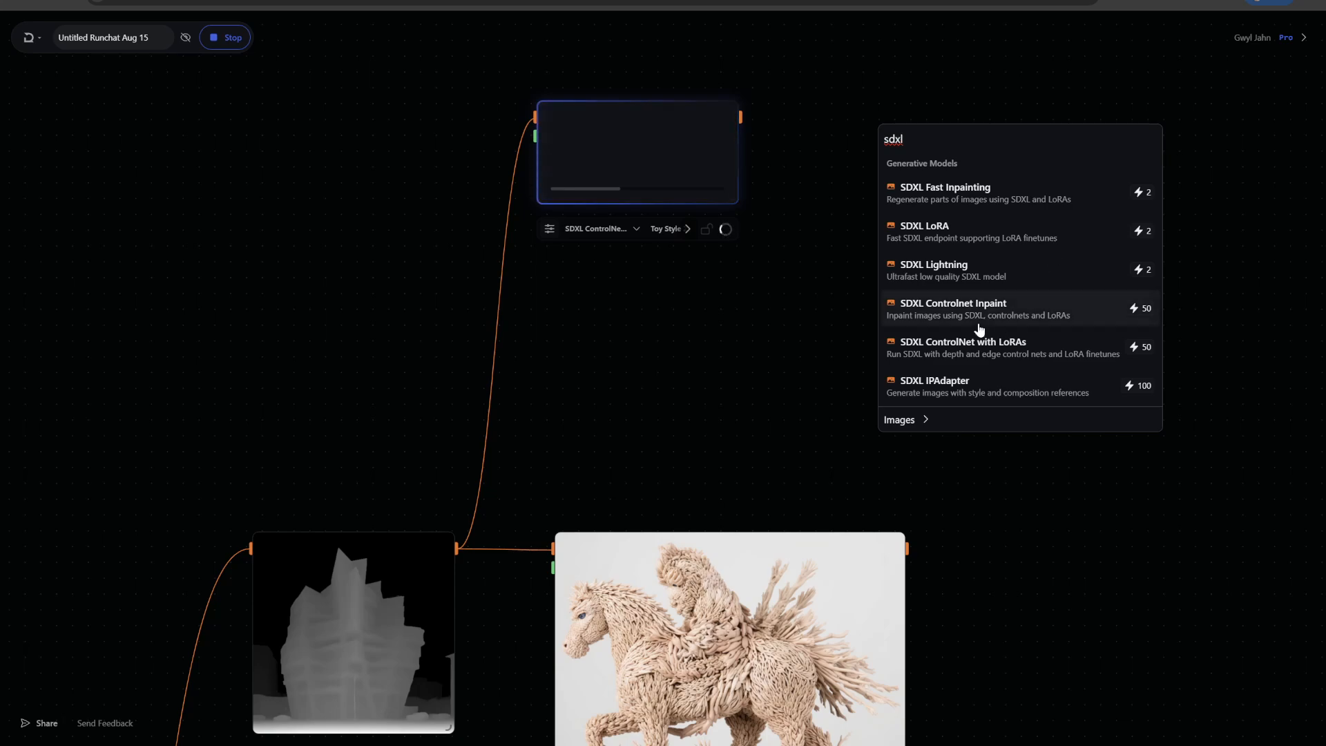
left_click(957, 314)
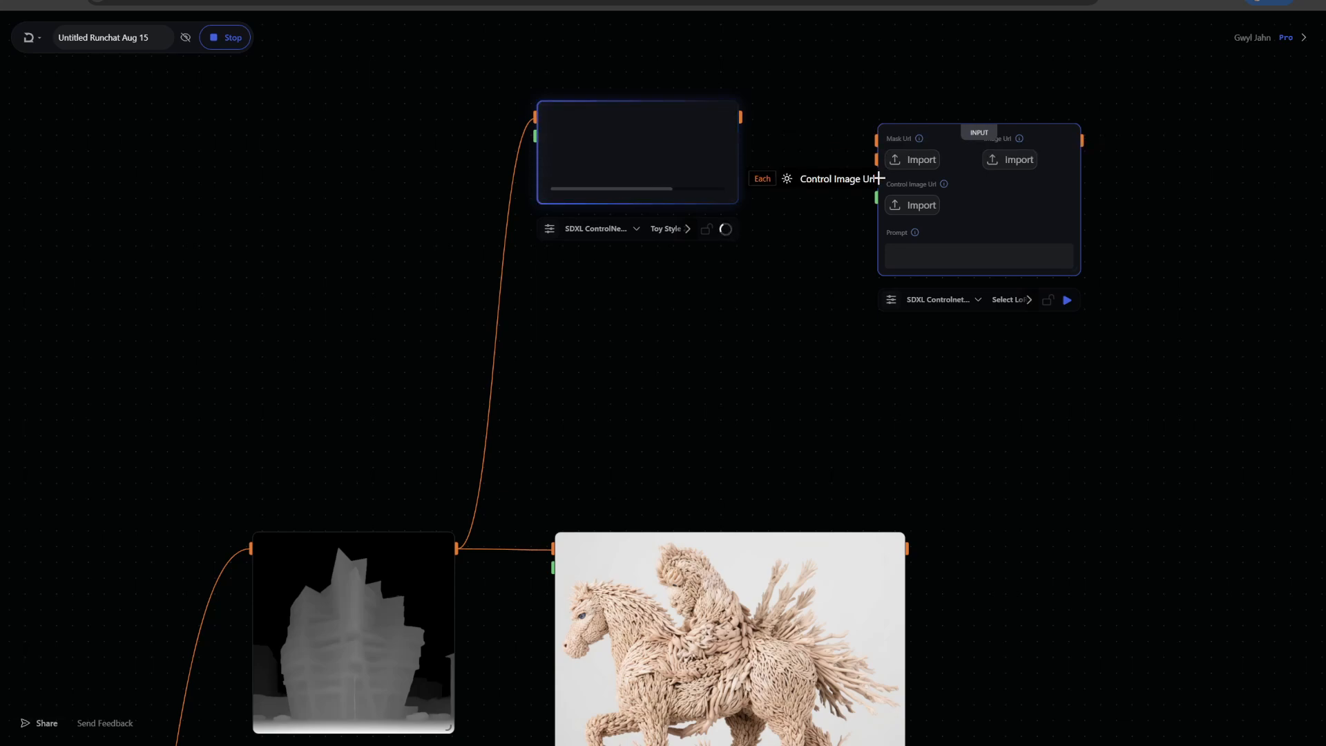
left_click_drag(456, 549, 876, 178)
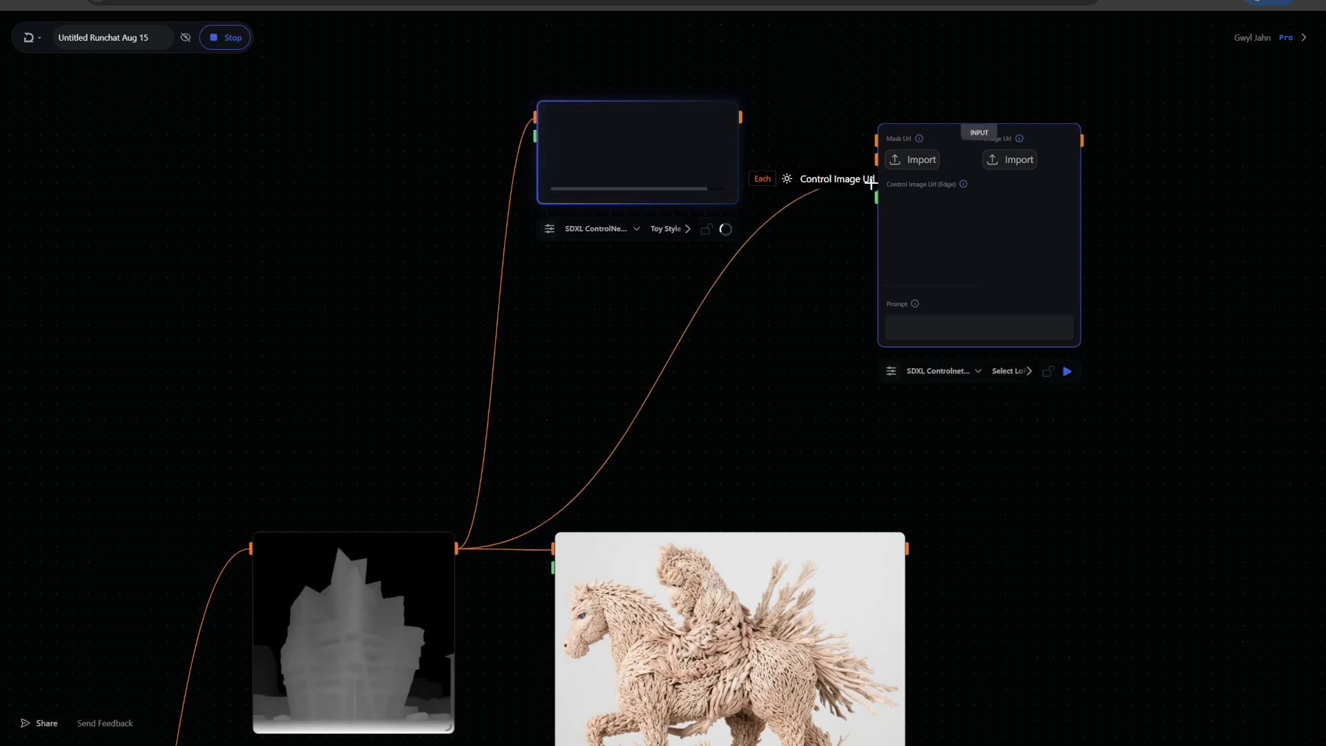
Connect the generated building image to the SDXL Controlnet Inpaint node's image input
scroll(803, 366, "right", 3)
left_click_drag(930, 244, 1226, 237)
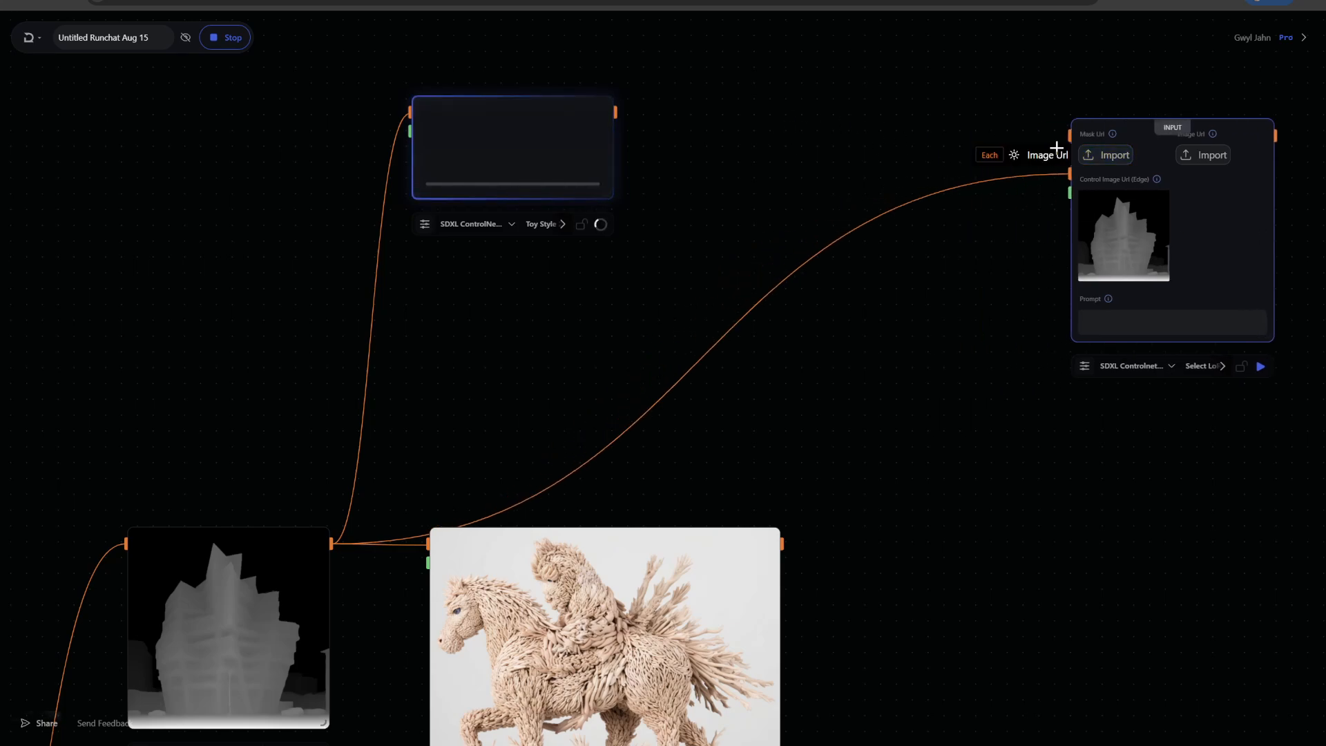
scroll(483, 407, "down", 3)
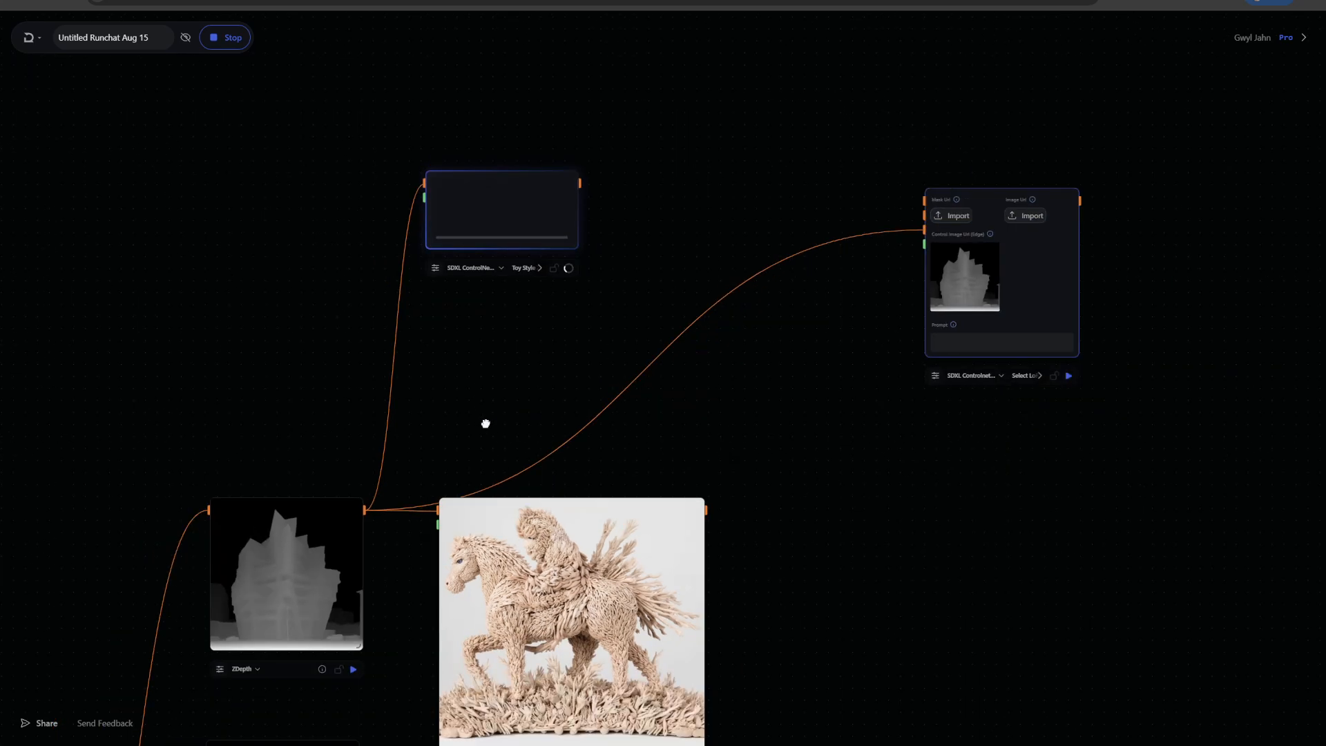
left_click_drag(485, 420, 691, 172)
left_click_drag(252, 400, 323, 329)
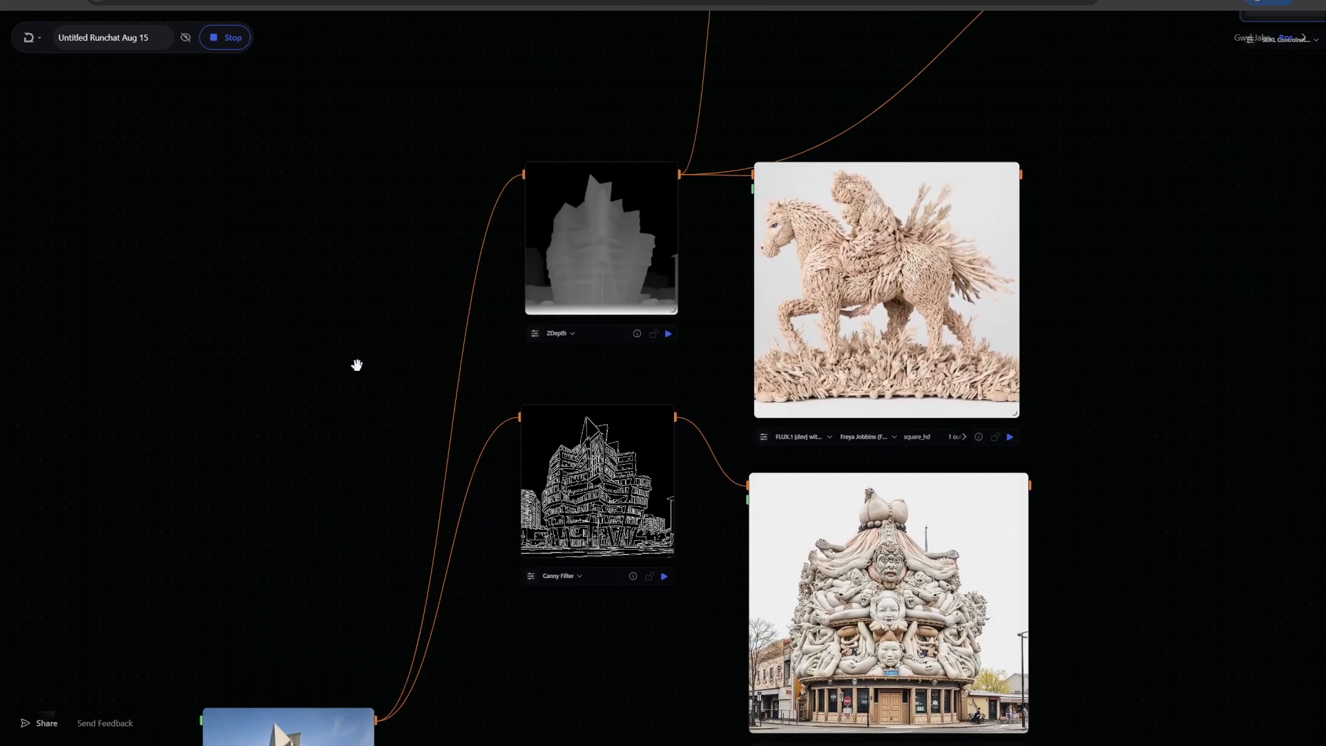
scroll(238, 367, "down", 2)
left_click_drag(289, 739, 259, 241)
left_click_drag(495, 94, 466, 288)
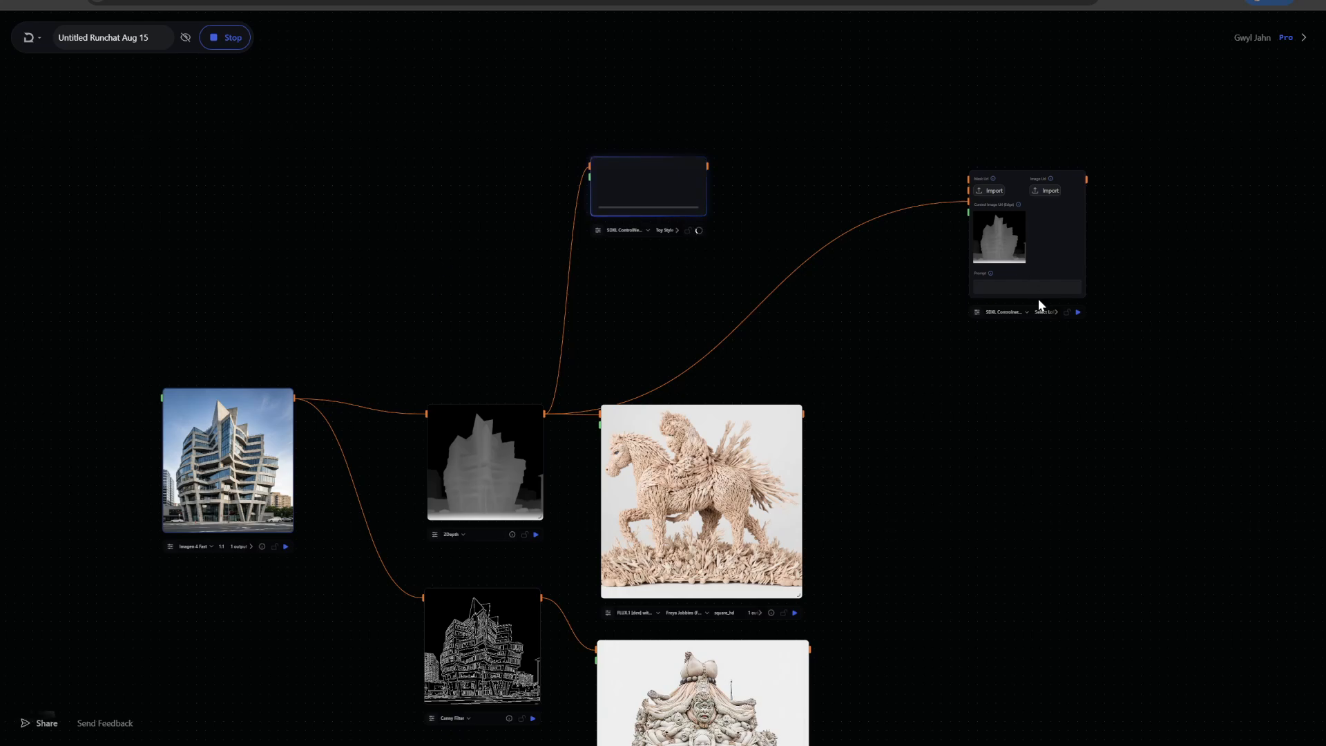
scroll(1177, 207, "up", 5)
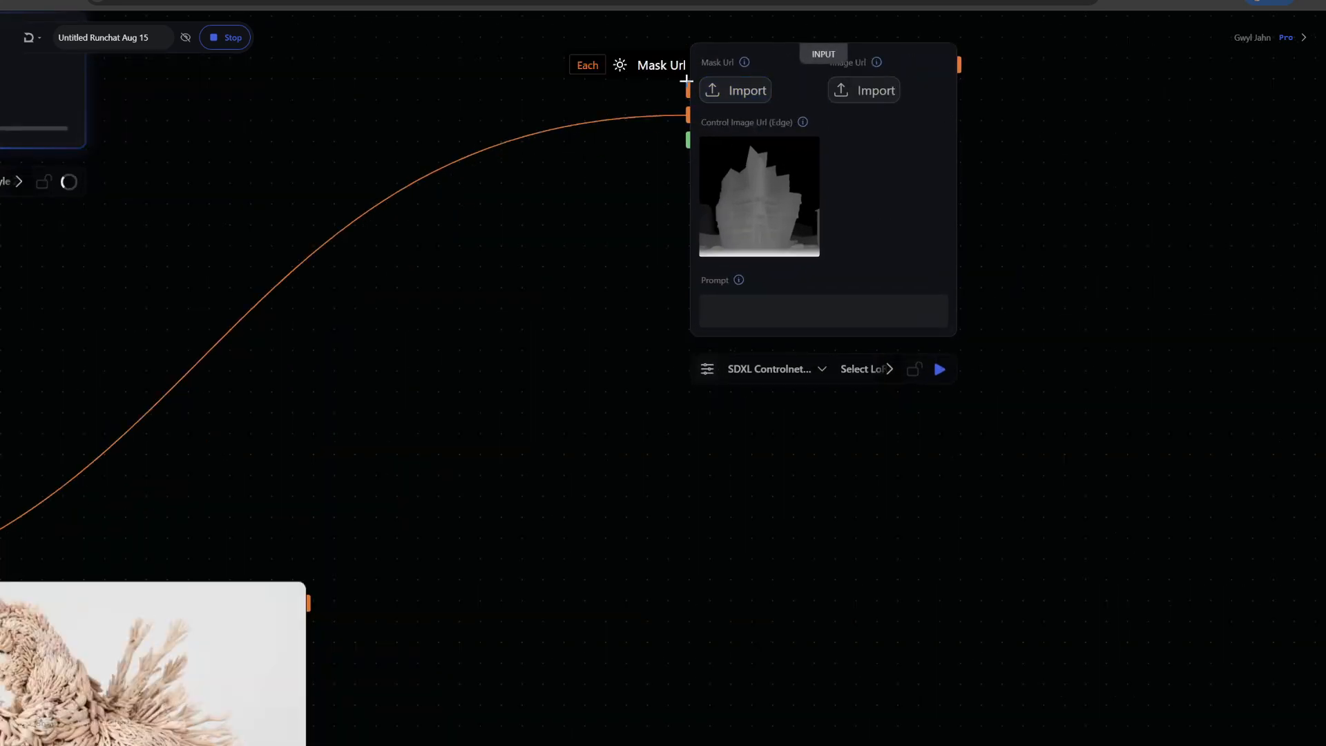
scroll(542, 97, "down", 2)
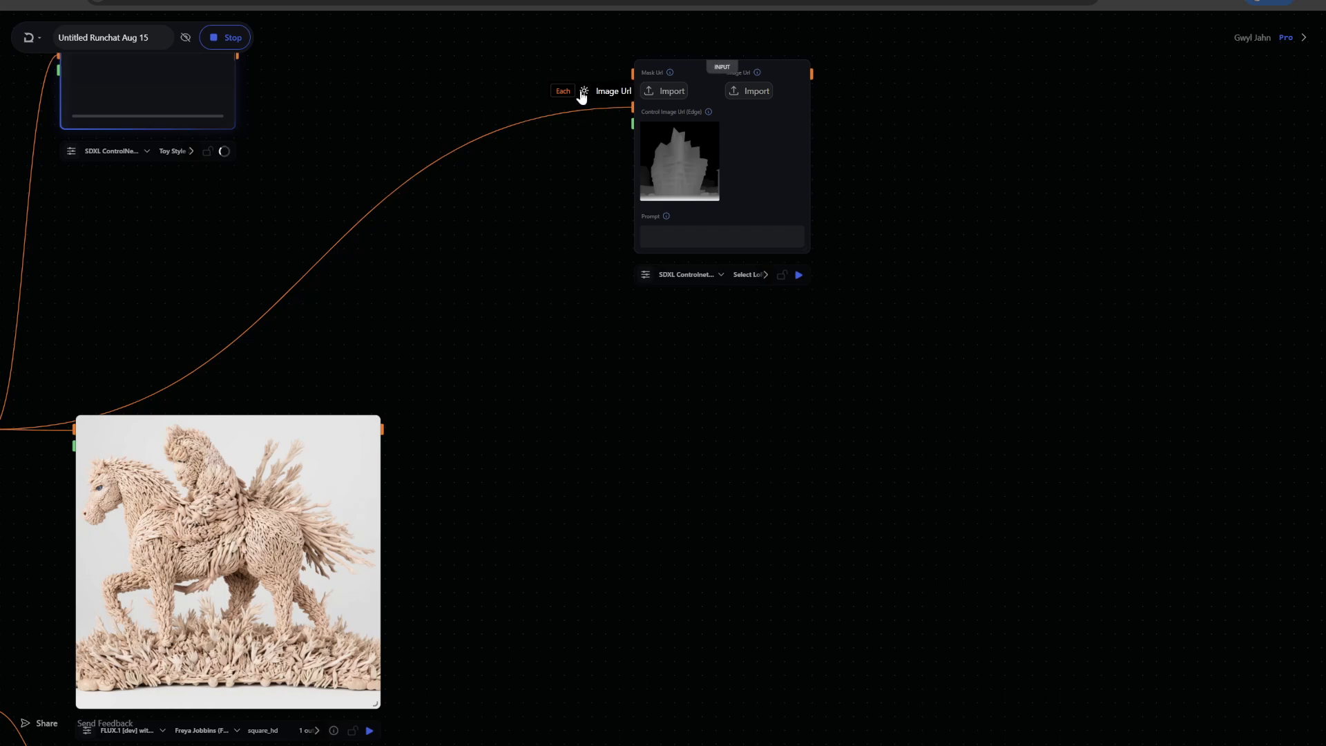
left_click_drag(447, 86, 896, 86)
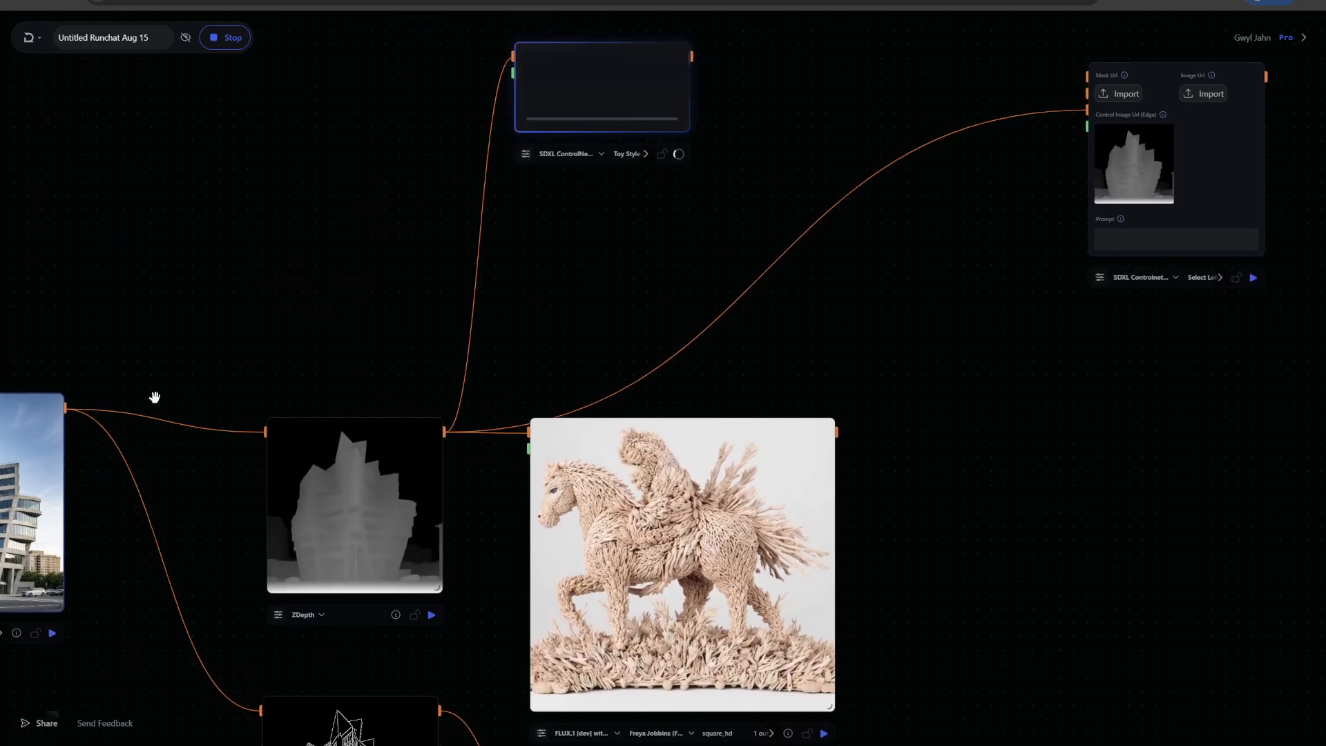
left_click_drag(64, 407, 1067, 90)
Inspect the SDXL ControlNet node's toy-style building output
scroll(1009, 214, "up", 2)
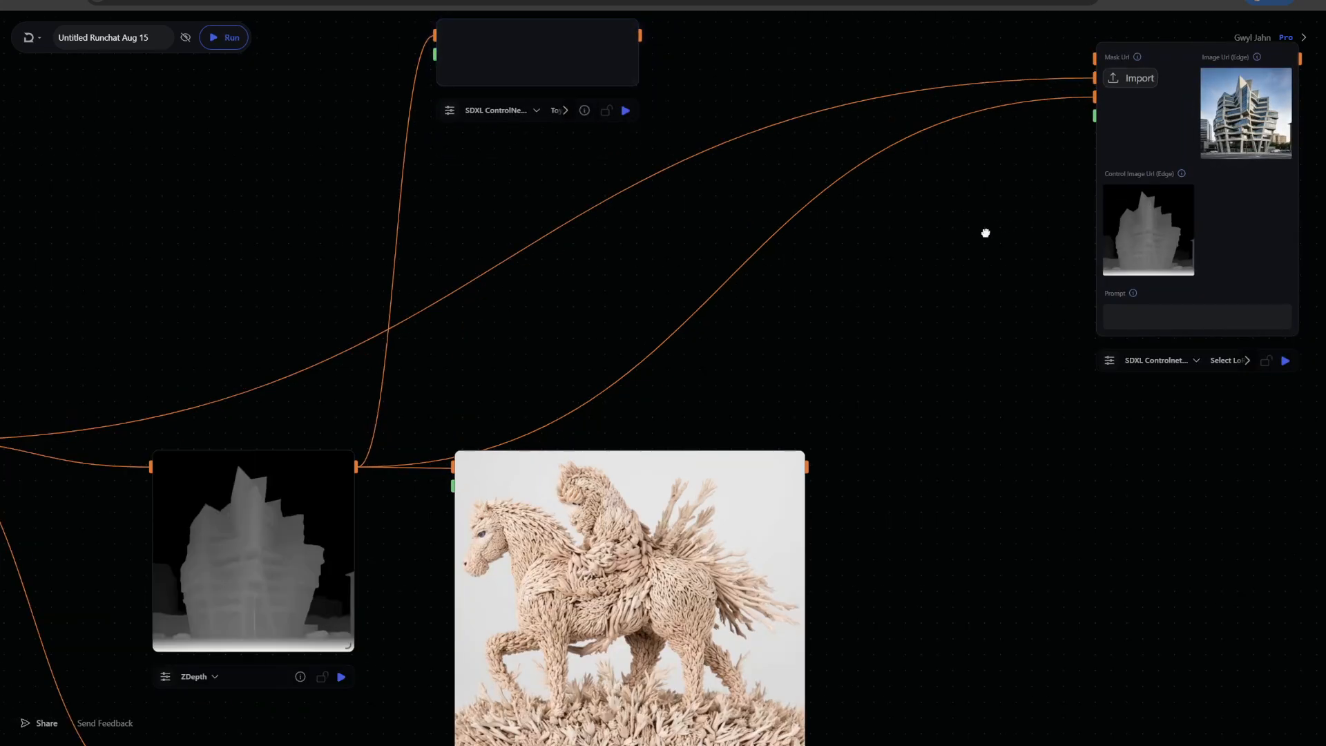
left_click_drag(799, 53, 817, 159)
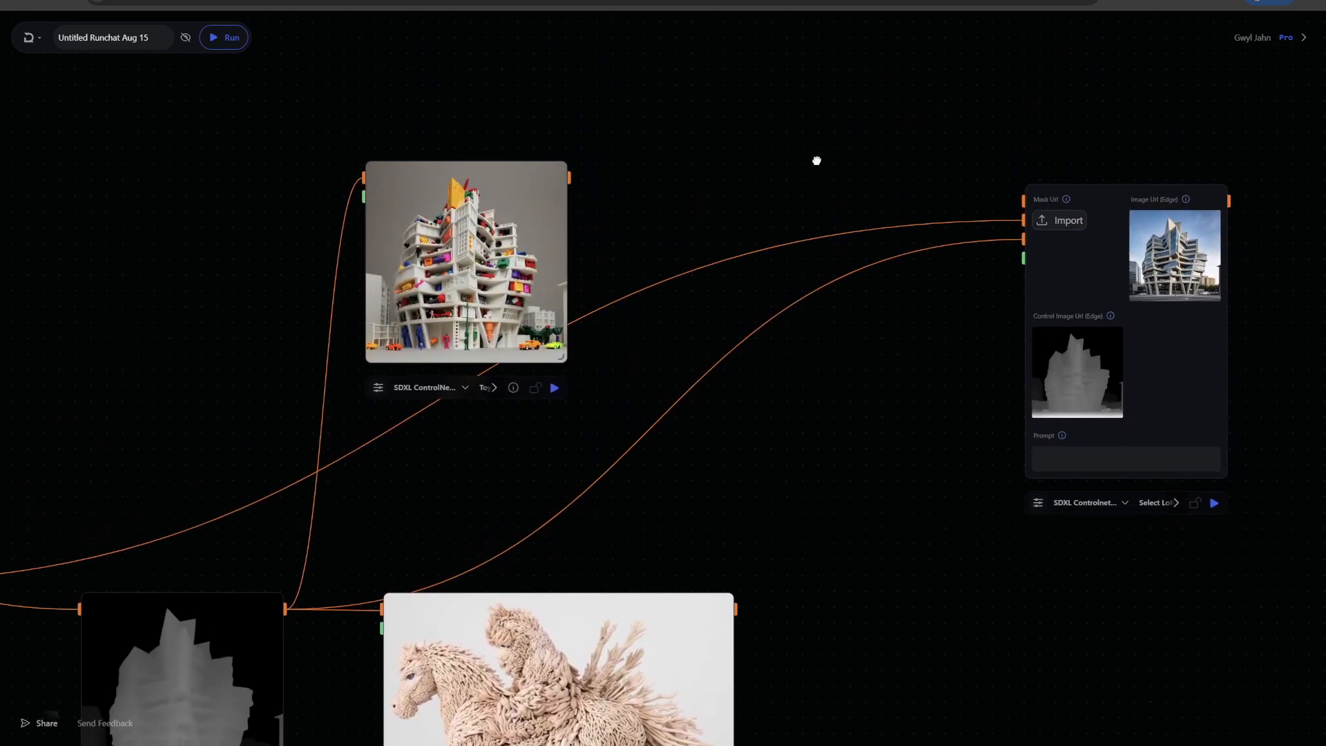
left_click_drag(539, 219, 641, 116)
scroll(668, 169, "up", 8)
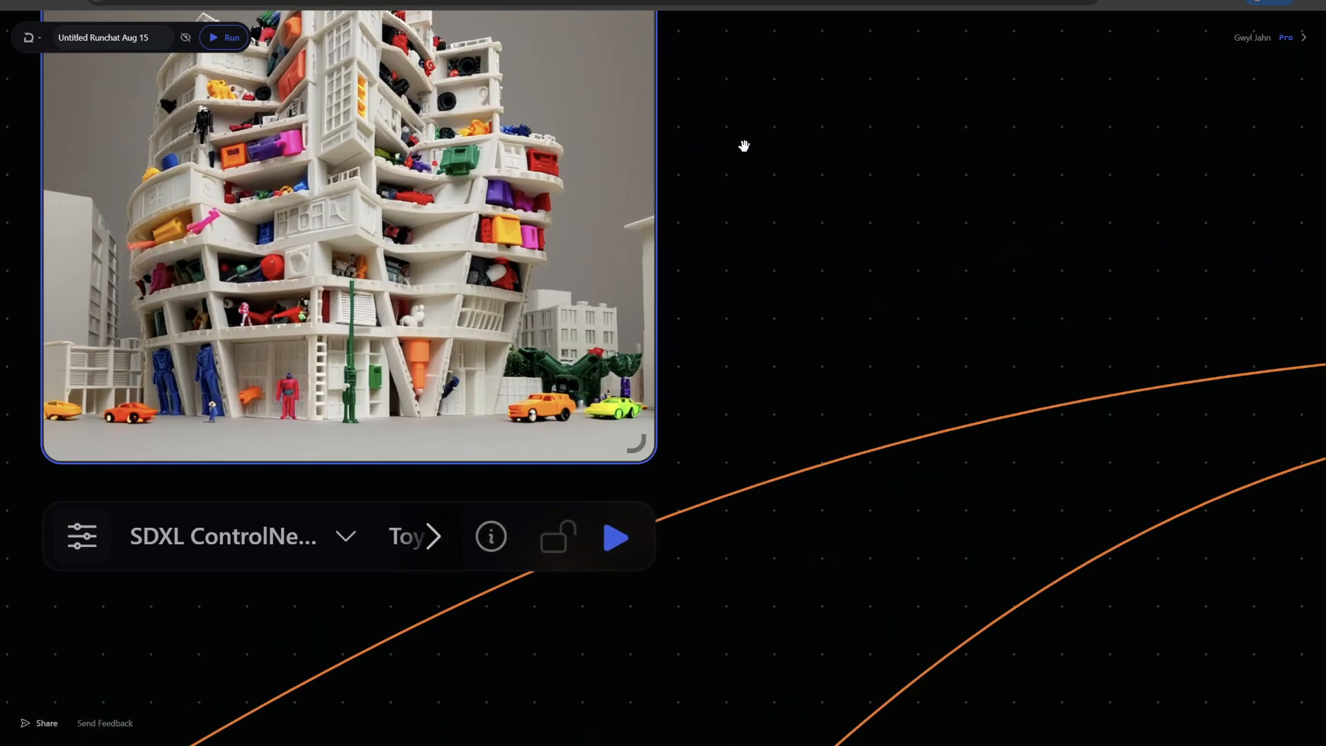
left_click_drag(753, 151, 919, 254)
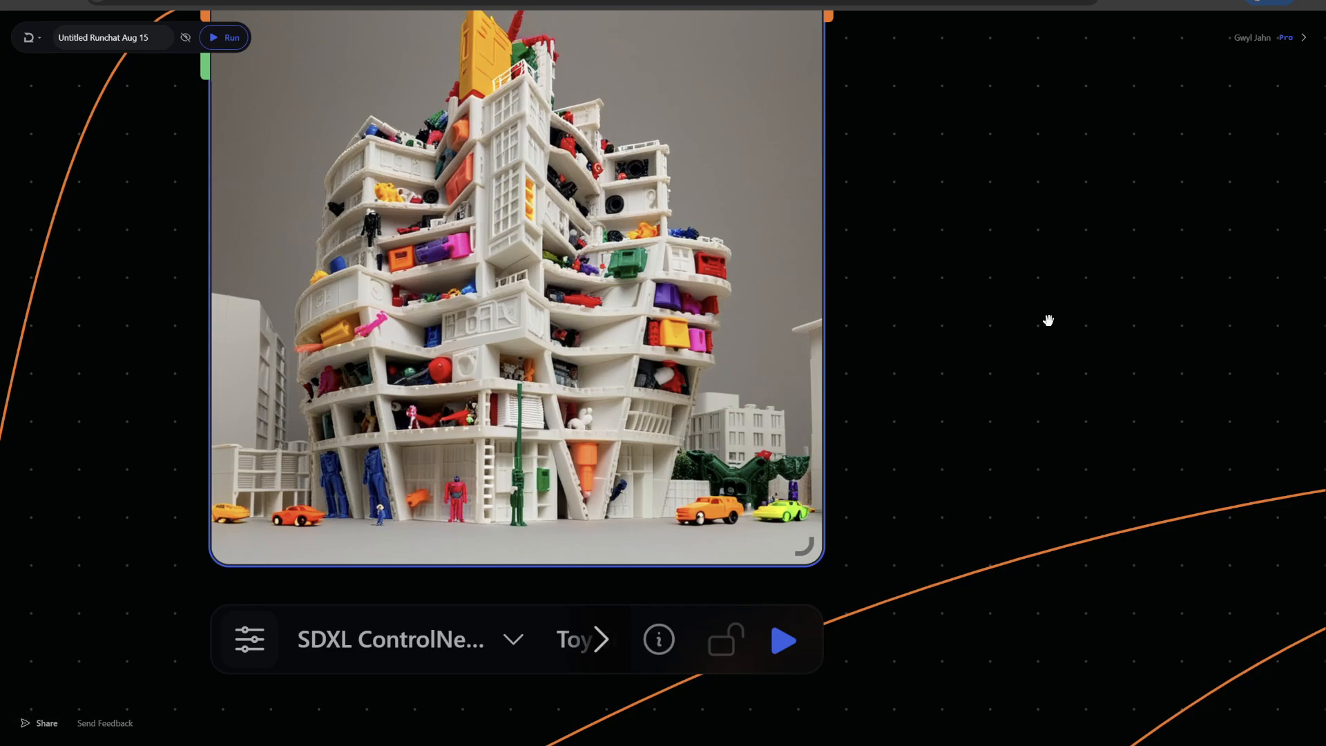
scroll(1049, 320, "down", 5)
scroll(1057, 131, "down", 2)
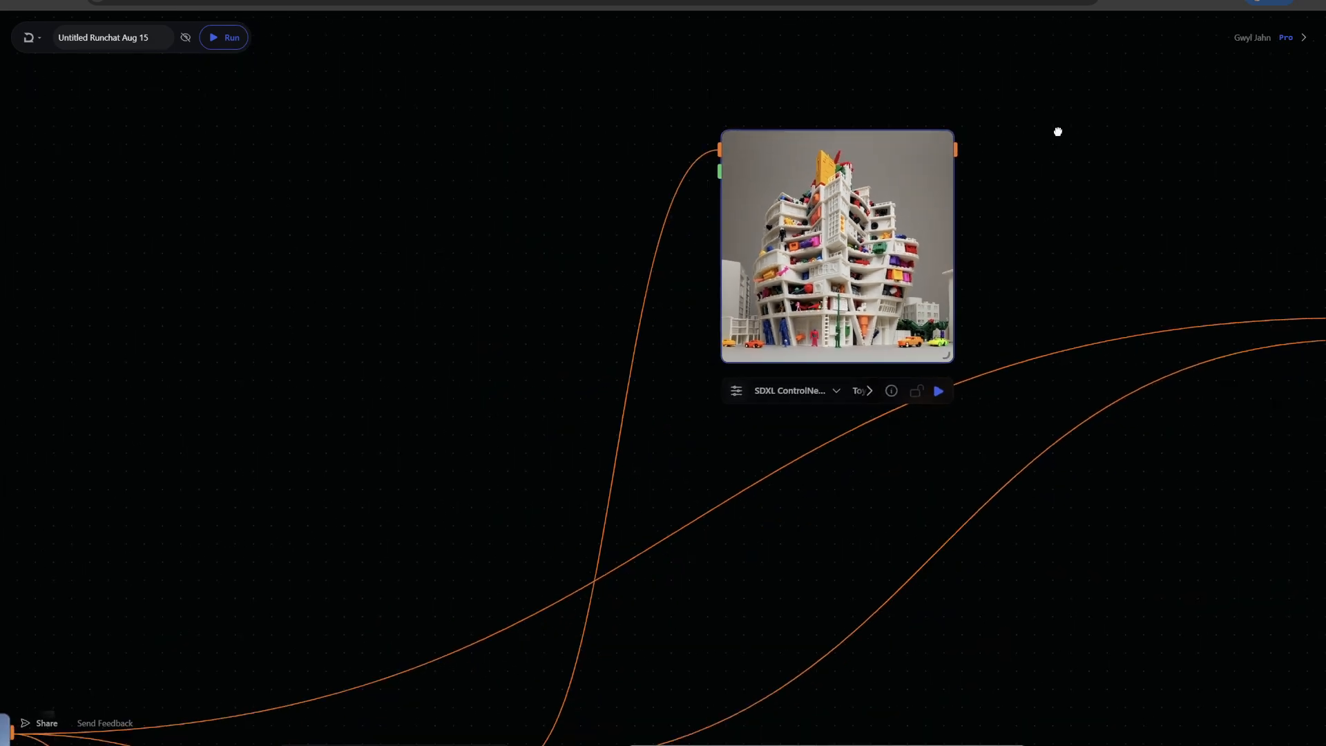
scroll(1058, 131, "down", 3)
scroll(1041, 154, "down", 3)
left_click_drag(897, 114, 783, 410)
scroll(447, 258, "up", 5)
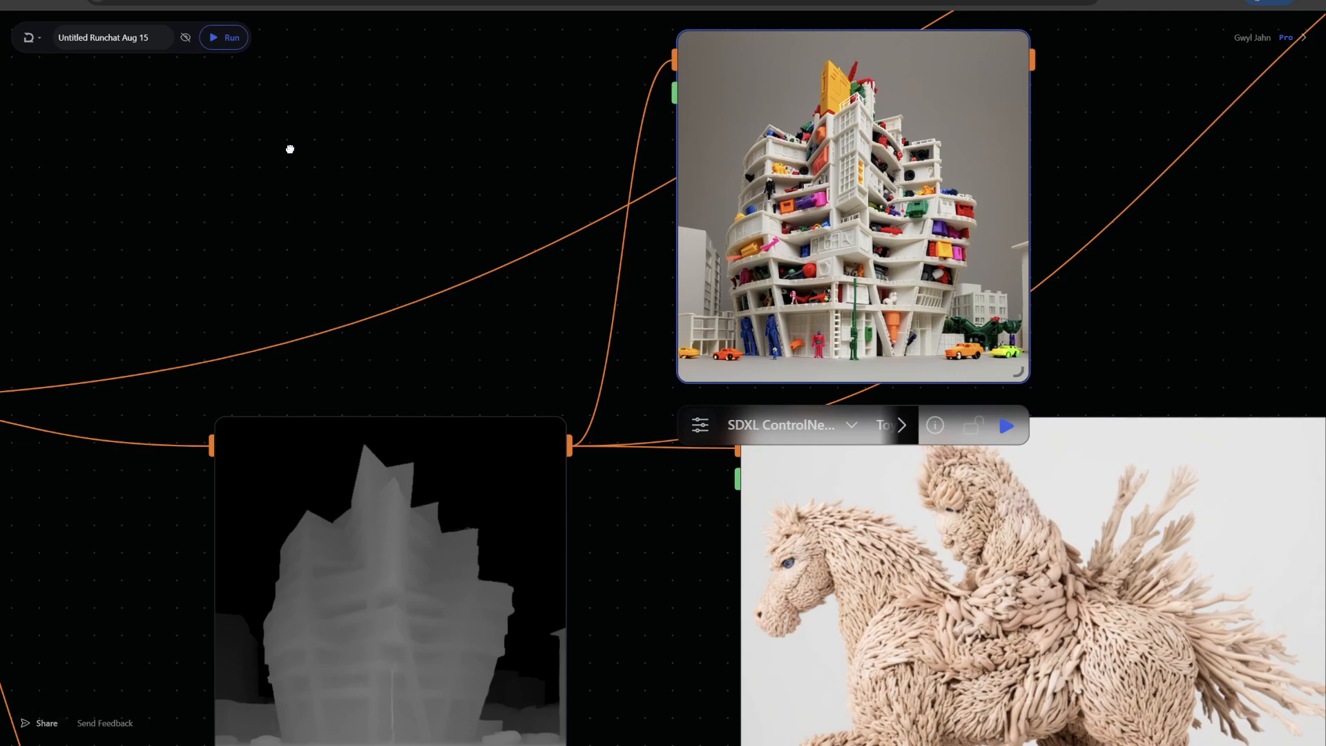
scroll(399, 163, "down", 4)
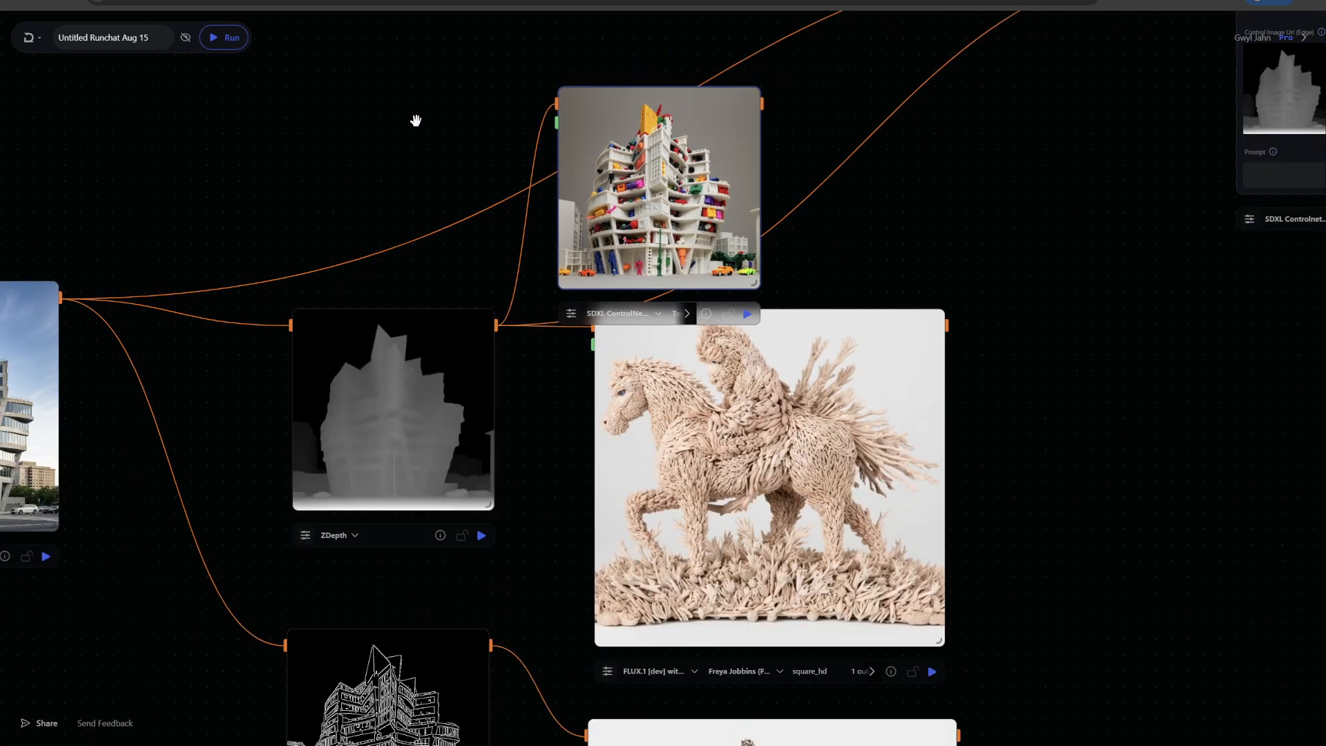
left_click_drag(458, 118, 352, 325)
scroll(368, 327, "down", 4)
left_click_drag(490, 315, 576, 97)
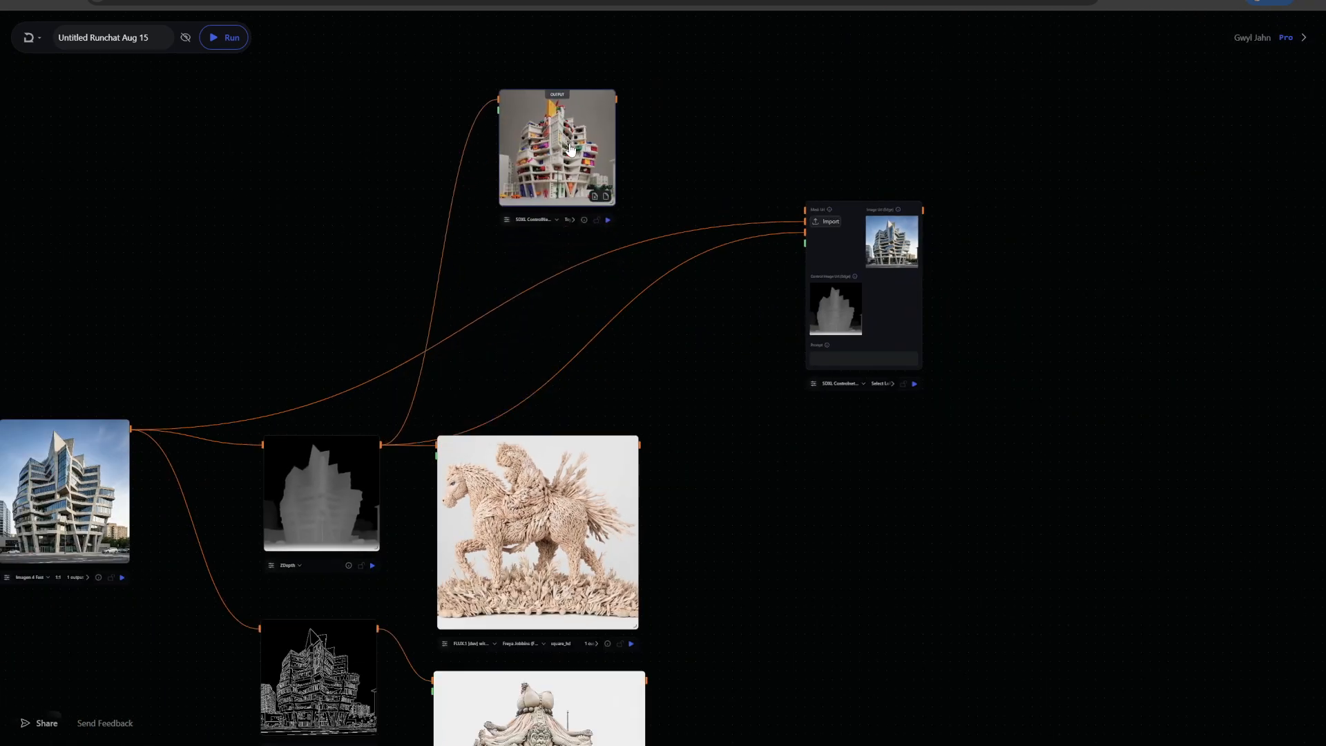
Enable Show Tools in the node menu and browse its image tools
scroll(1035, 260, "up", 3)
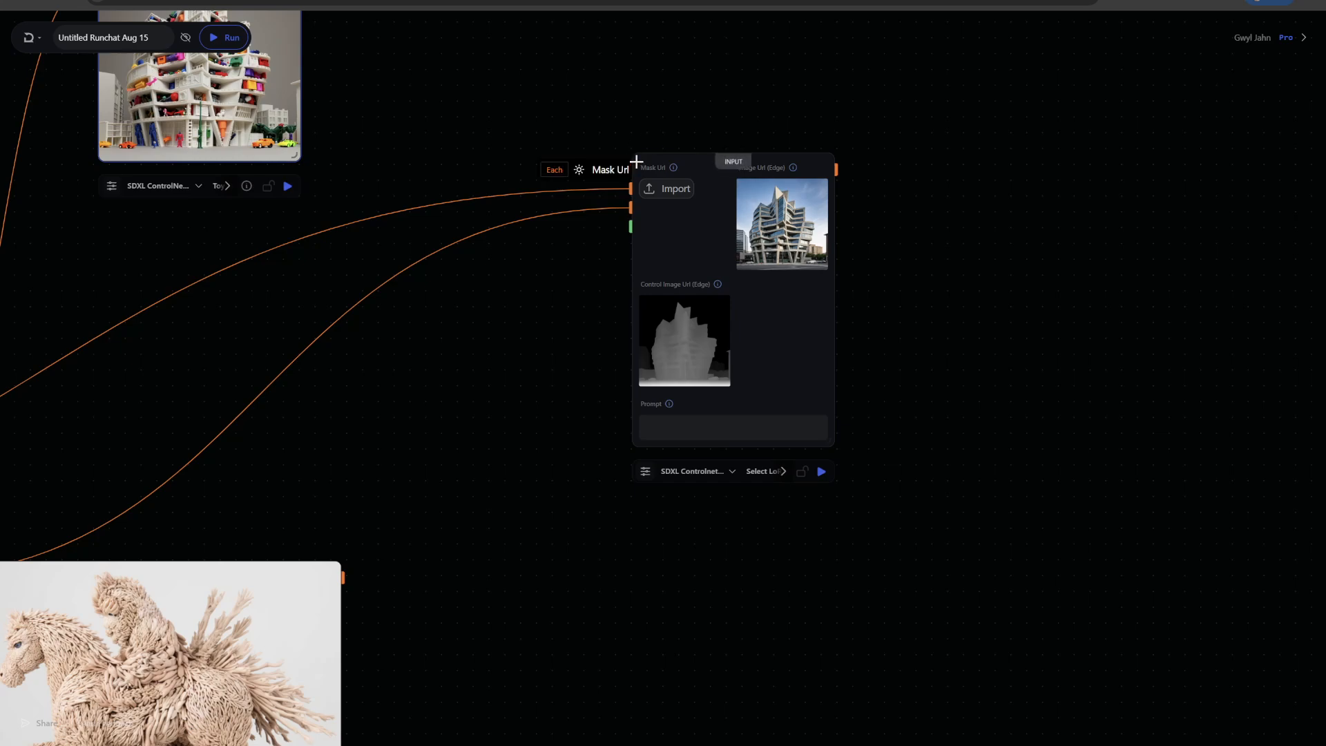
double_click(486, 112)
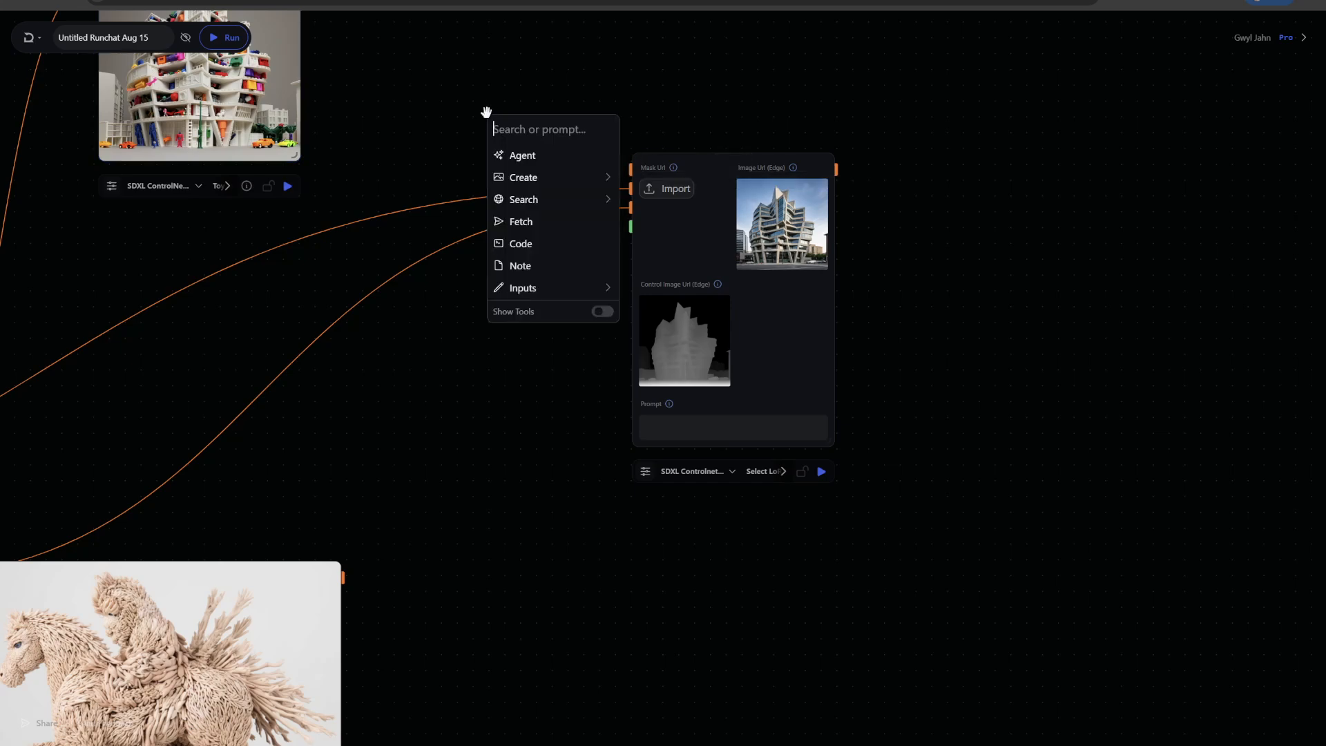
left_click(601, 312)
left_click(528, 670)
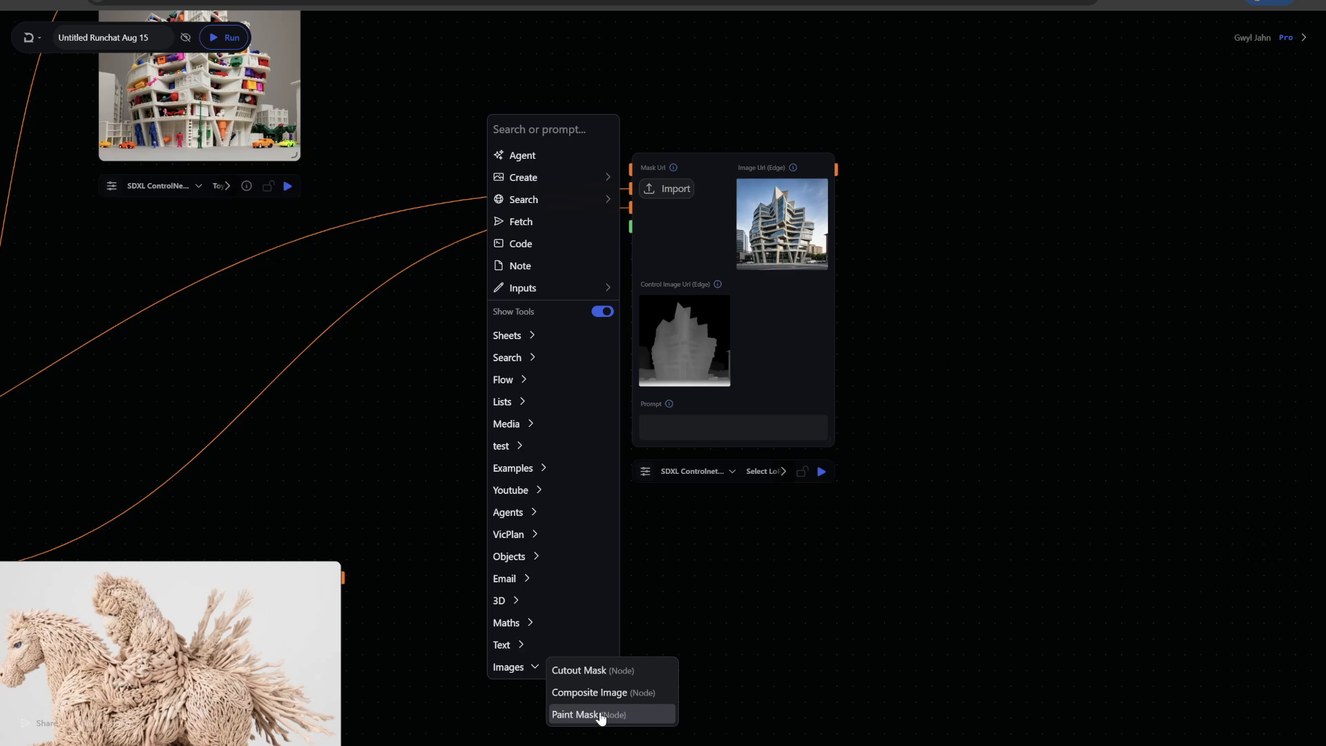
left_click(399, 124)
left_click_drag(399, 124, 905, 124)
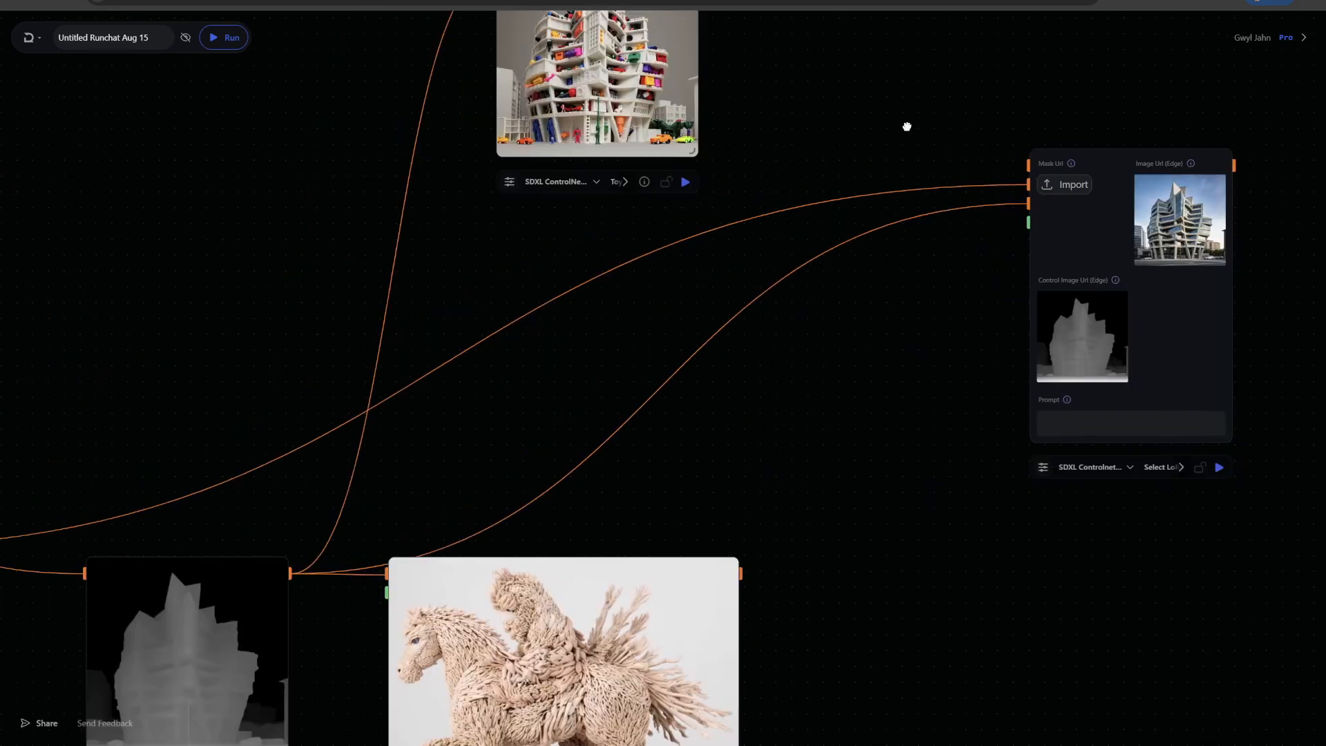
Add a Mask Image (EVF) node and connect the generated building image to its image input
scroll(393, 269, "down", 2)
left_click_drag(306, 302, 474, 259)
right_click(429, 275)
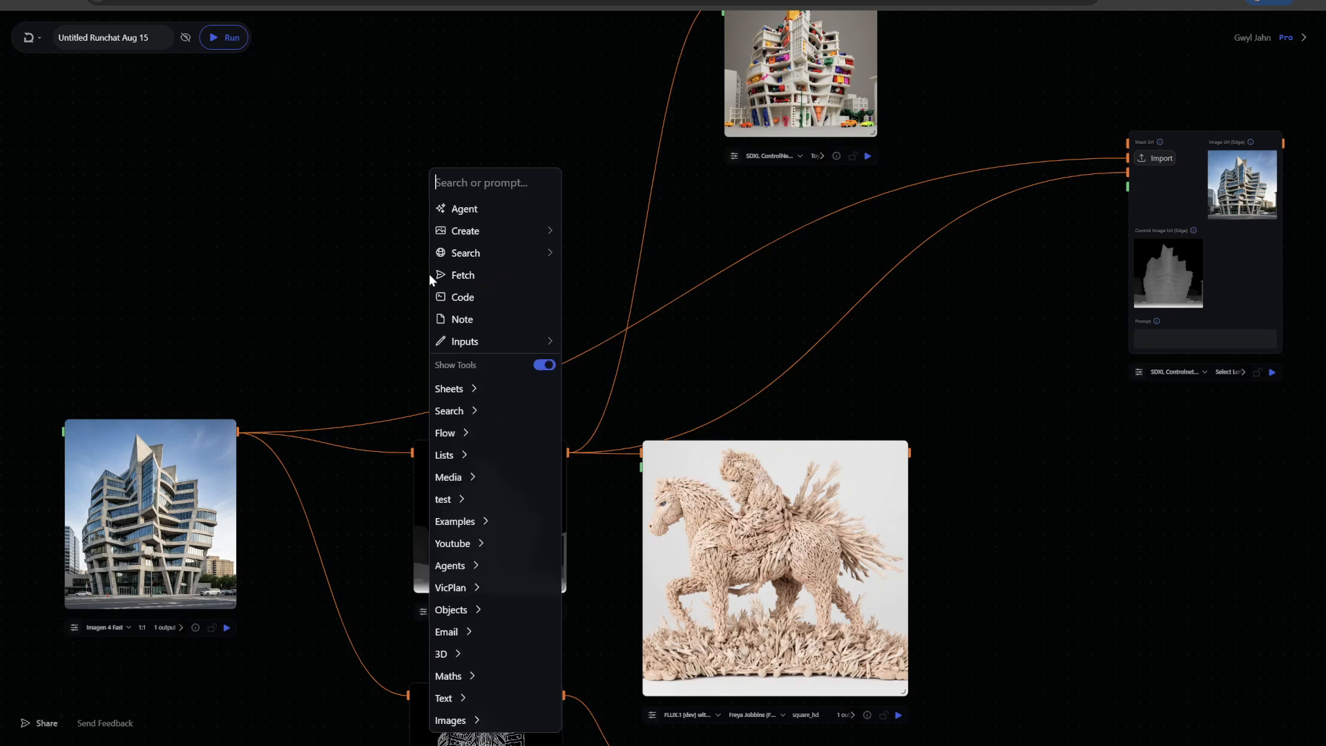
type("mask")
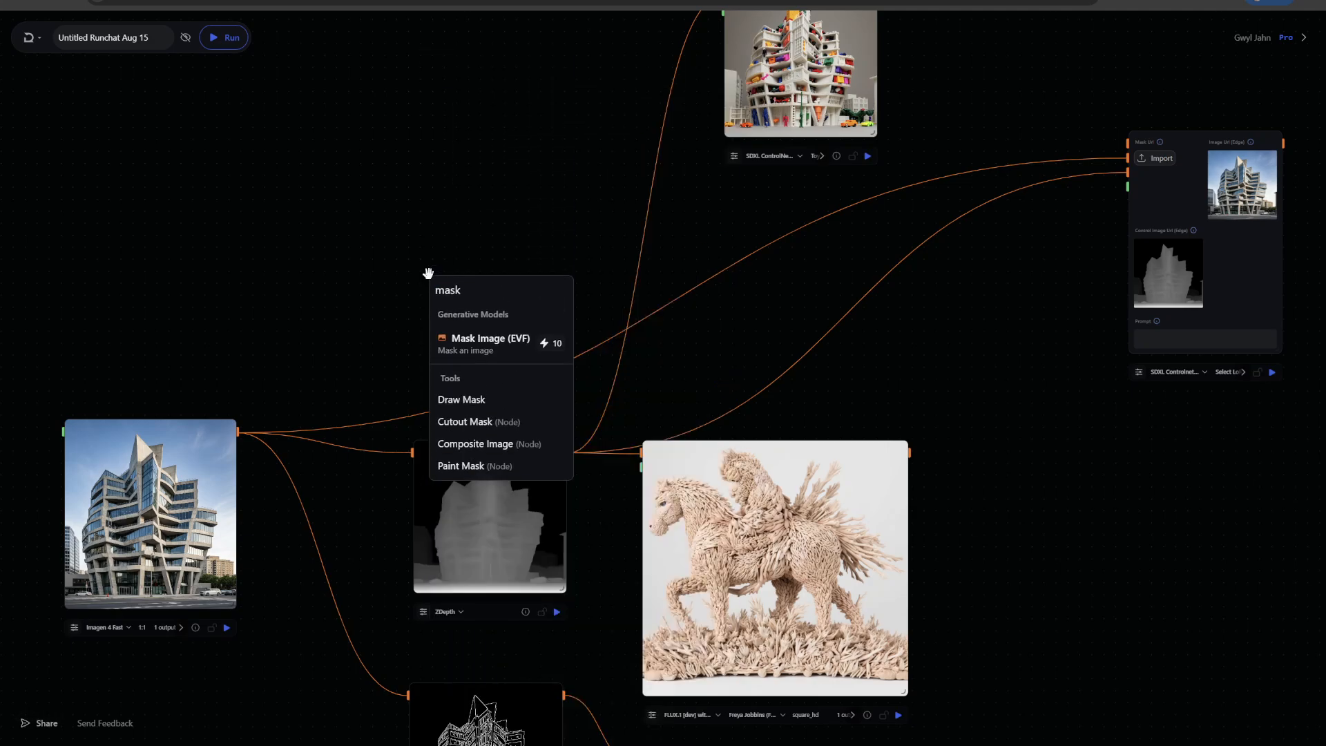
left_click(483, 343)
left_click_drag(239, 432, 426, 287)
Prompt the Mask Image node with "the building", run it, and move it above the ZDepth node
left_click(463, 468)
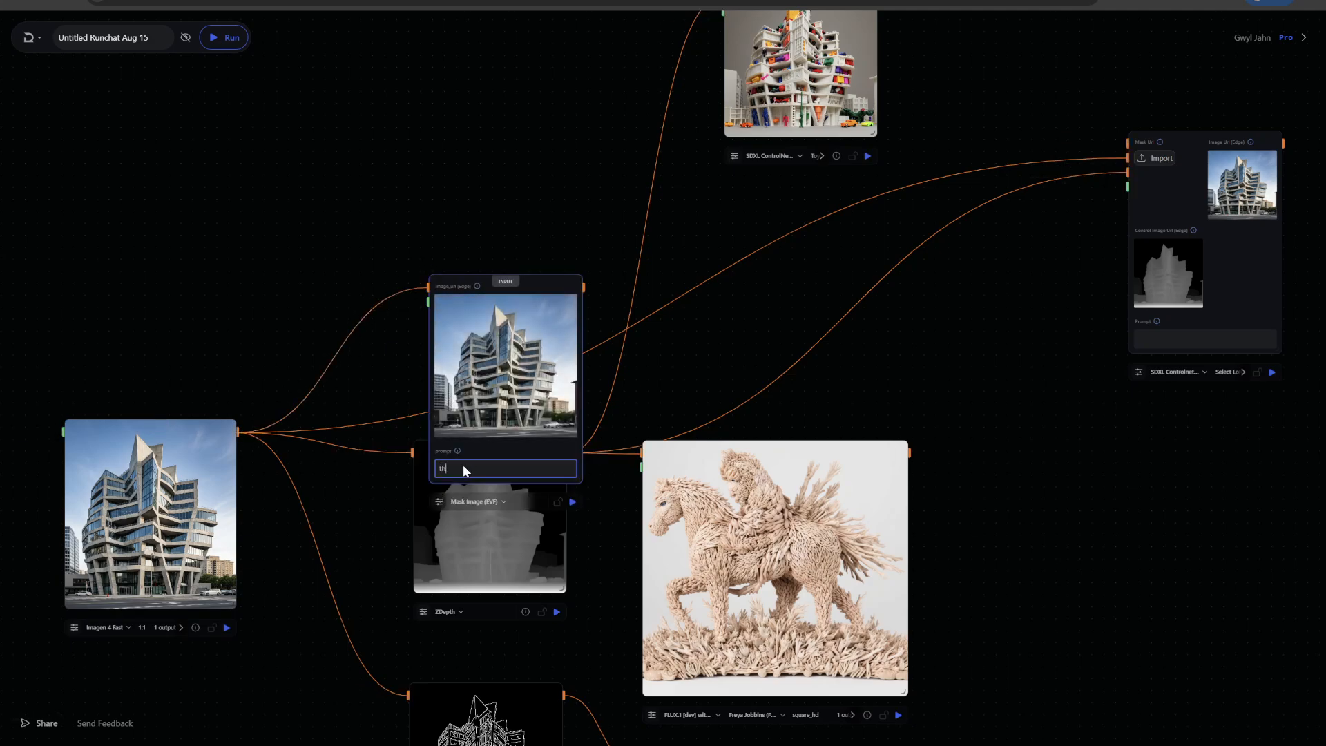
type("the building")
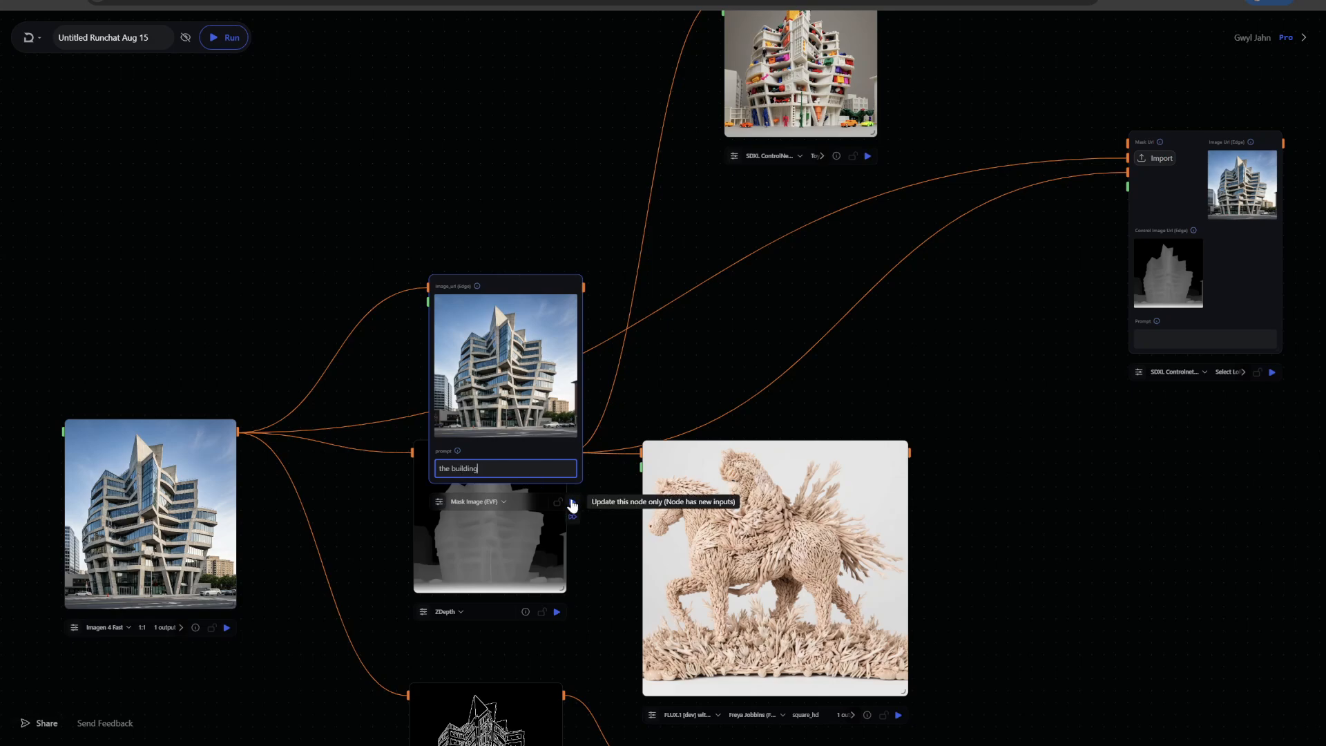
left_click(573, 501)
left_click_drag(562, 284, 532, 163)
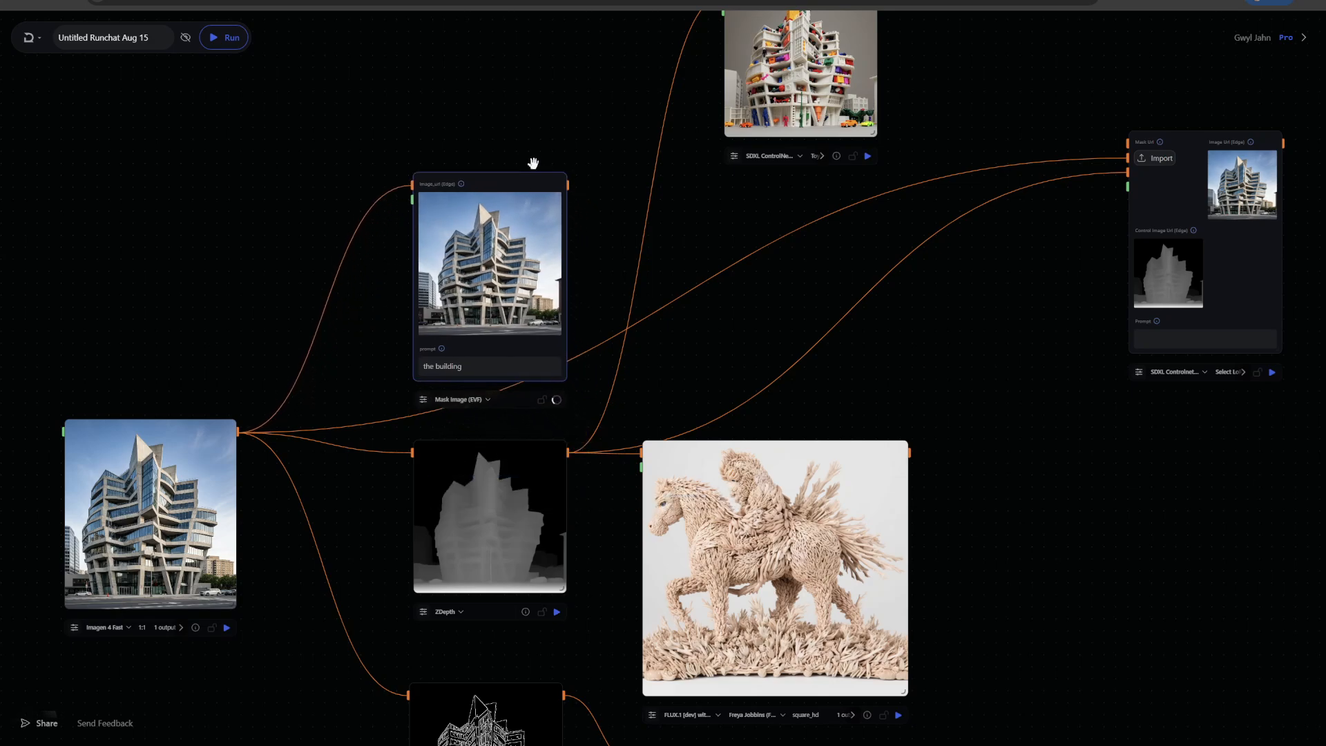
Inspect the black-and-white building mask produced by the Mask Image (EVF) node
left_click_drag(605, 84, 476, 113)
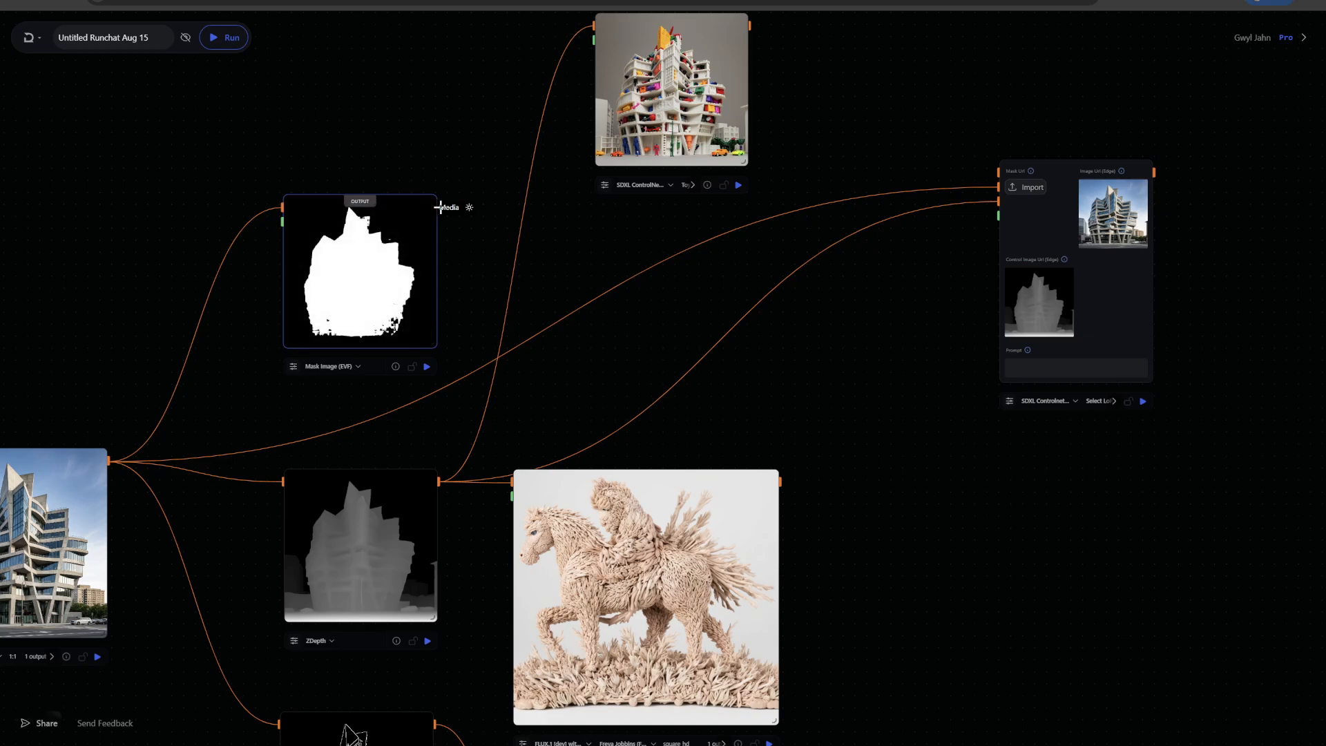
scroll(470, 261, "up", 8)
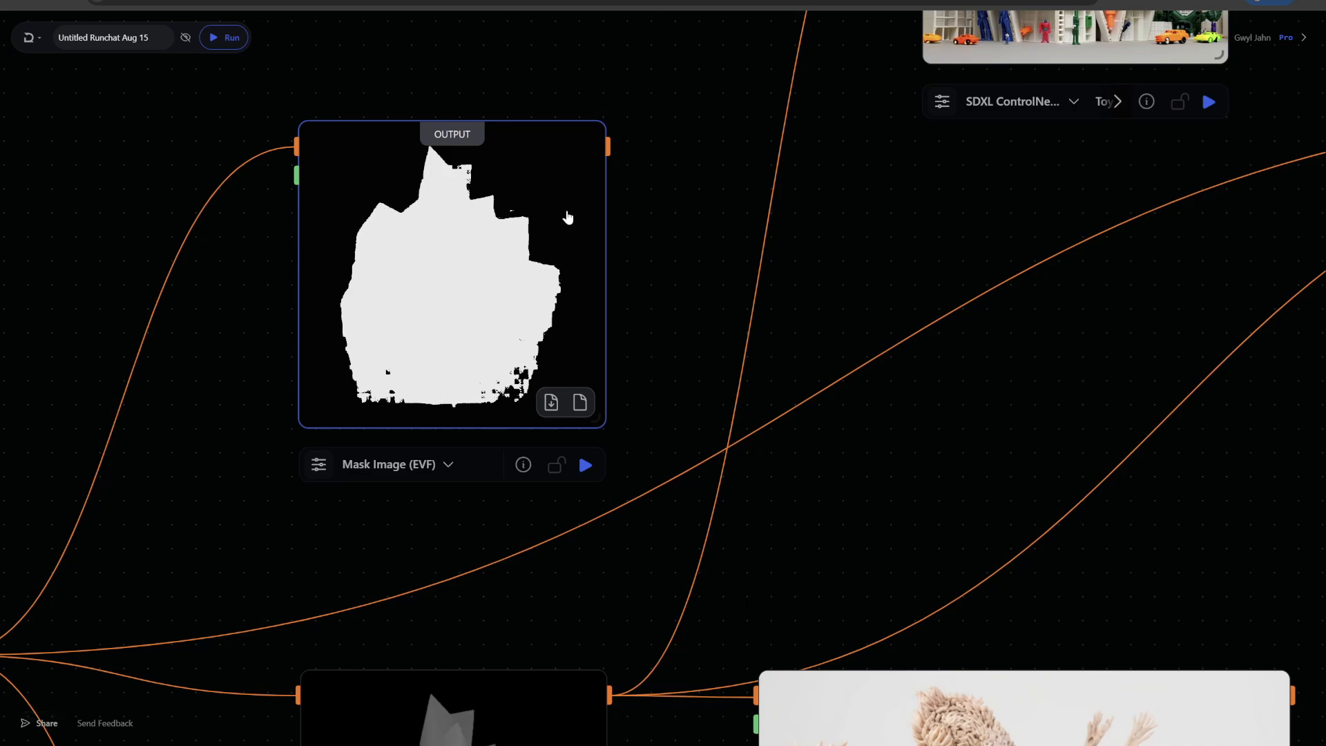
scroll(675, 207, "down", 3)
left_click_drag(674, 207, 449, 219)
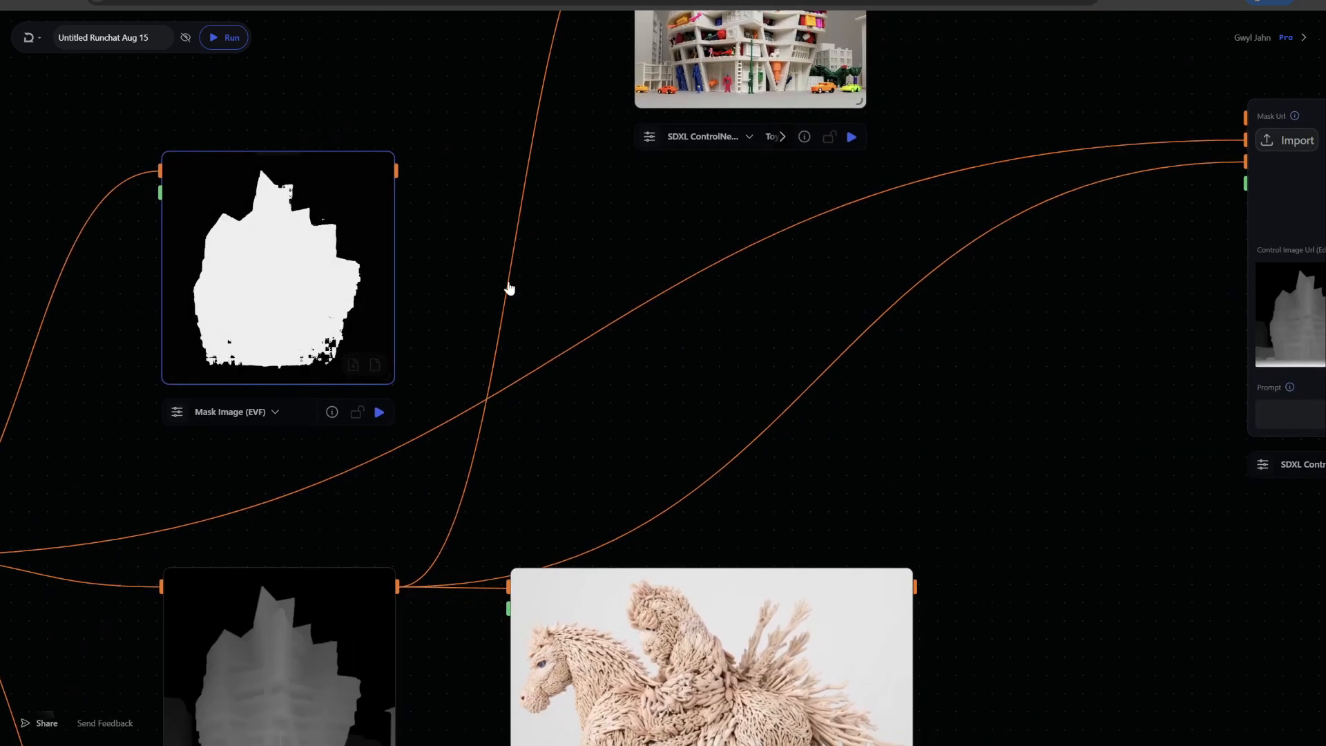
scroll(509, 288, "up", 4)
scroll(424, 243, "down", 4)
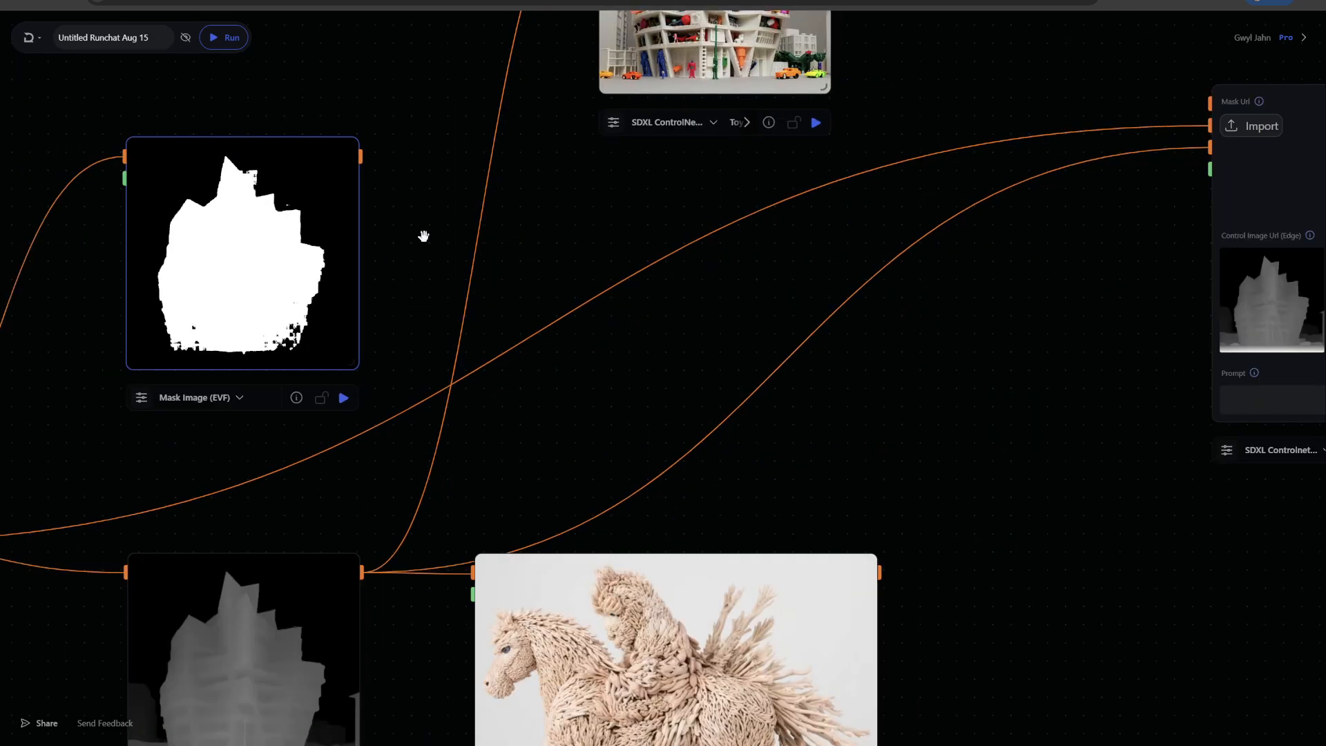
scroll(424, 236, "down", 4)
left_click_drag(409, 205, 832, 143)
scroll(346, 214, "up", 2)
scroll(370, 213, "up", 6)
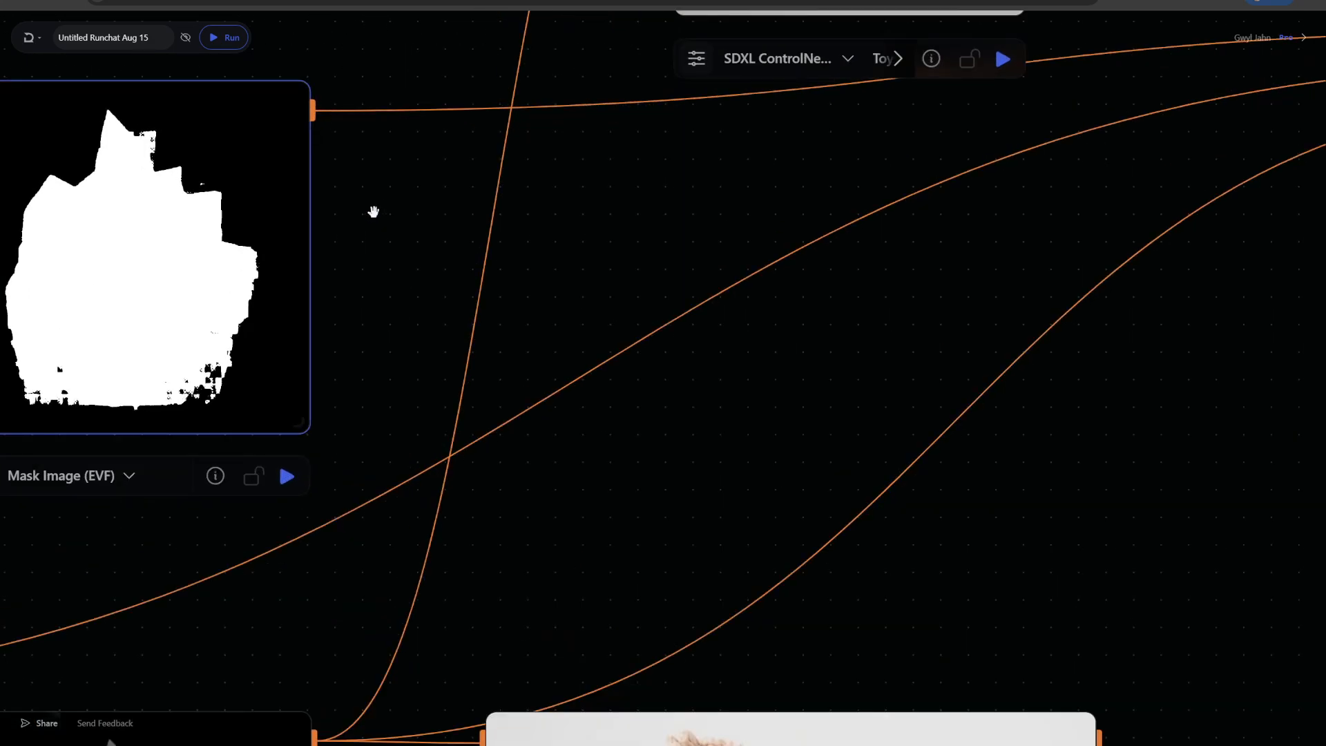
left_click_drag(373, 210, 649, 201)
scroll(203, 163, "up", 4)
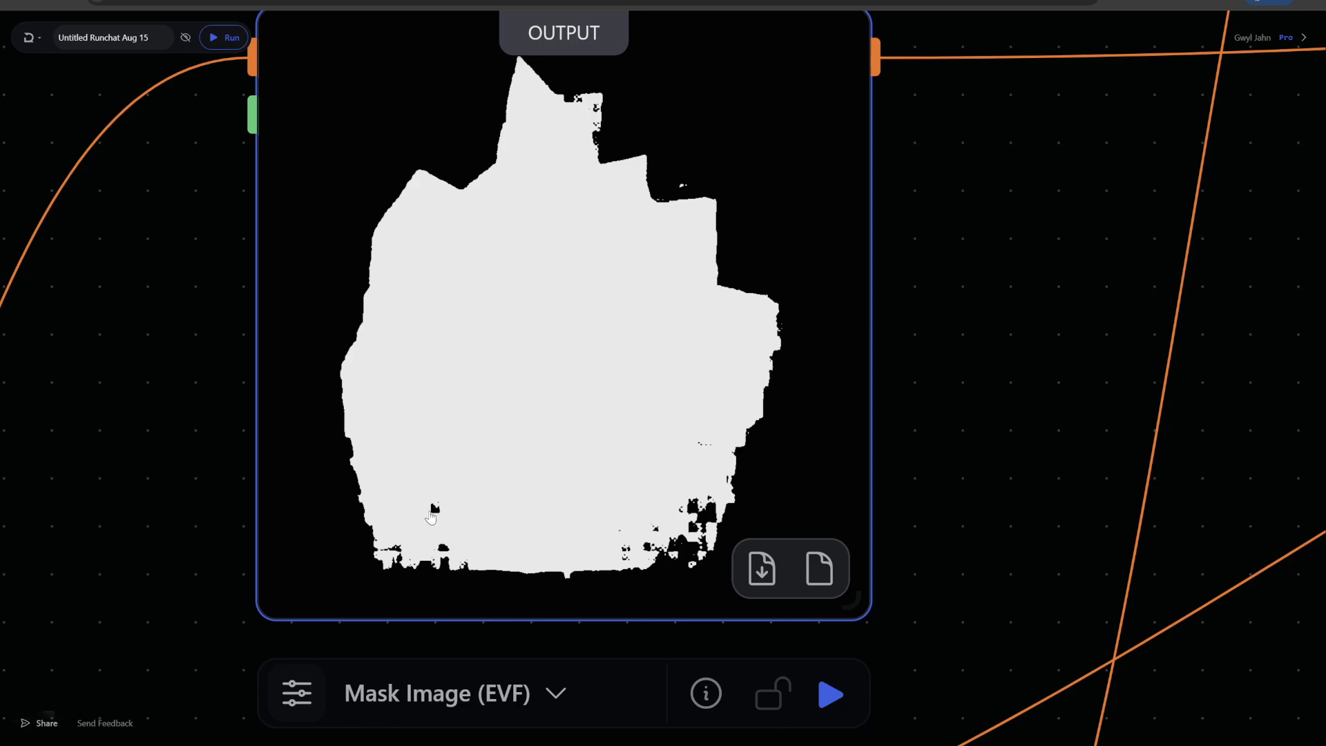
scroll(973, 335, "down", 7)
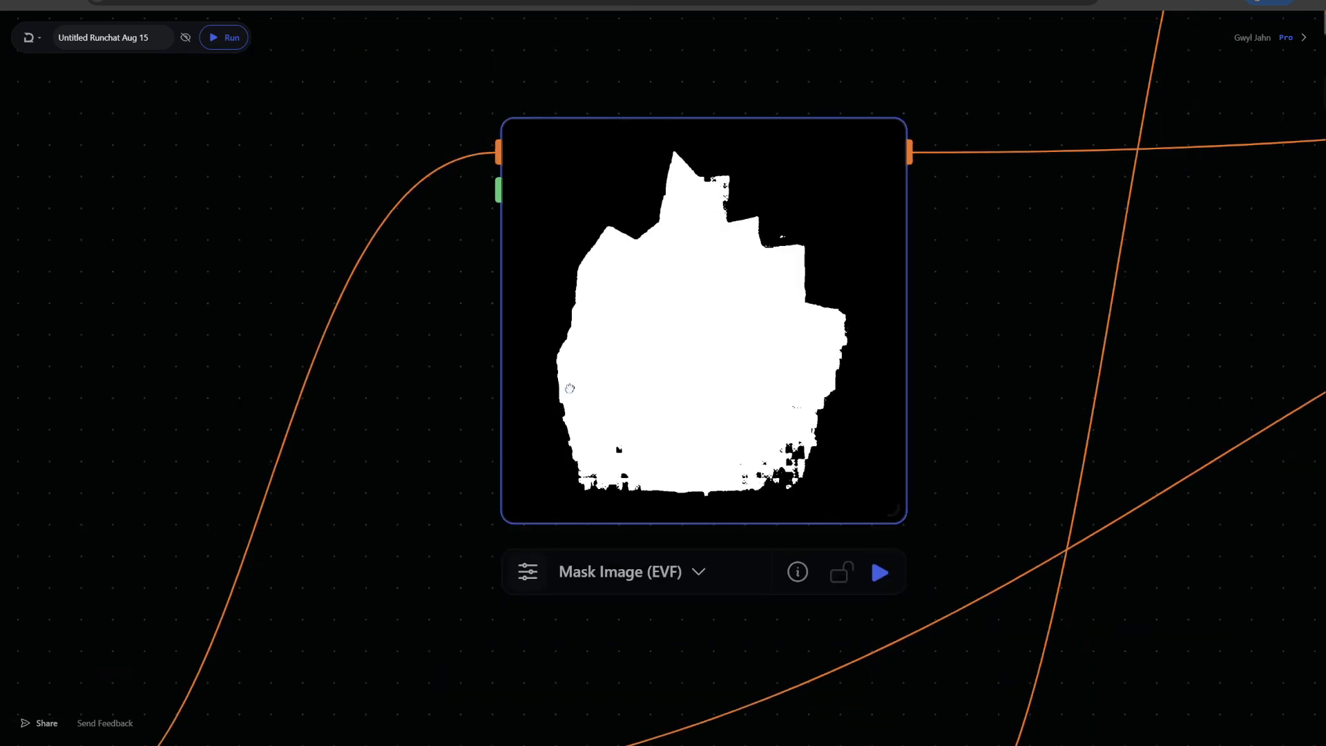
On the SDXL ControlNet inpaint node, select the Toy Style 2 LoRA, paste RunchatToys as the prompt, and run it
left_click_drag(1272, 326, 887, 376)
scroll(881, 377, "down", 1)
left_click_drag(1129, 455, 290, 332)
scroll(577, 390, "down", 2)
scroll(589, 447, "up", 1)
scroll(589, 447, "up", 2)
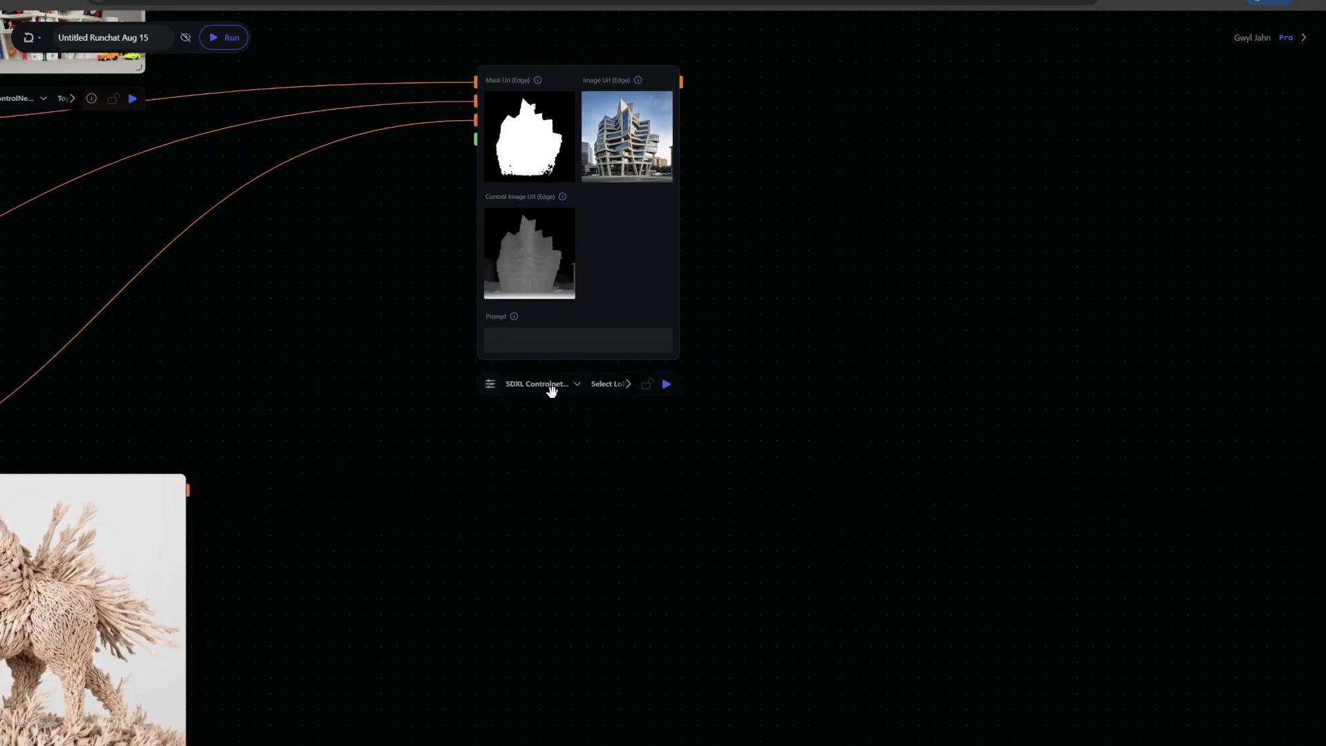
left_click(608, 384)
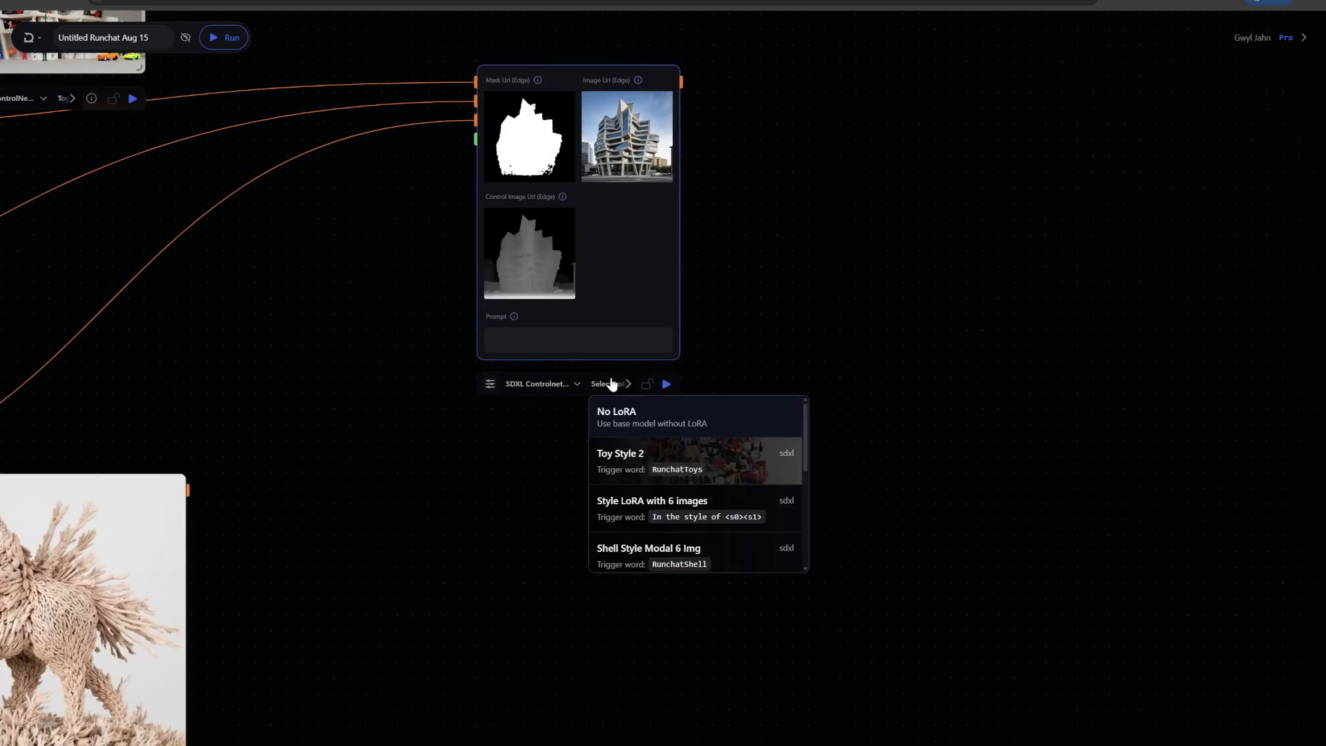
left_click(667, 456)
left_click(533, 349)
key("ctrl+v")
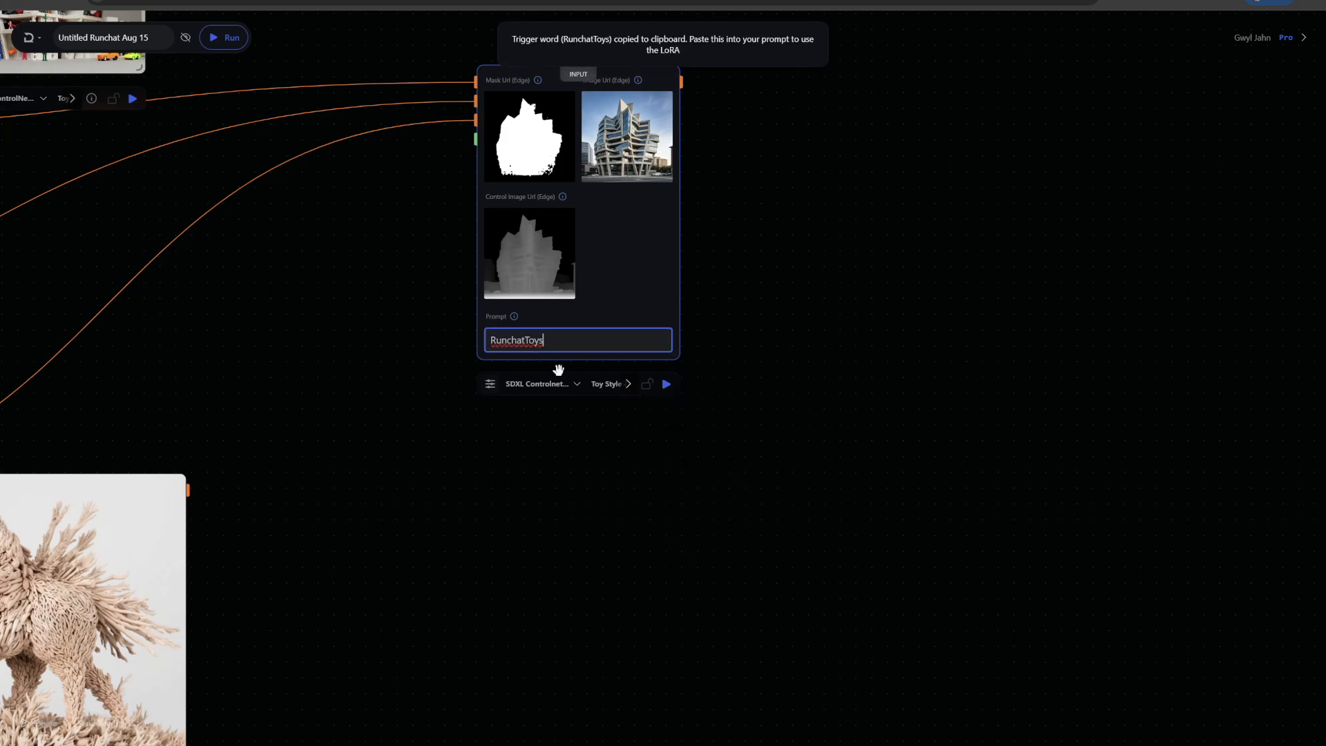
left_click(667, 384)
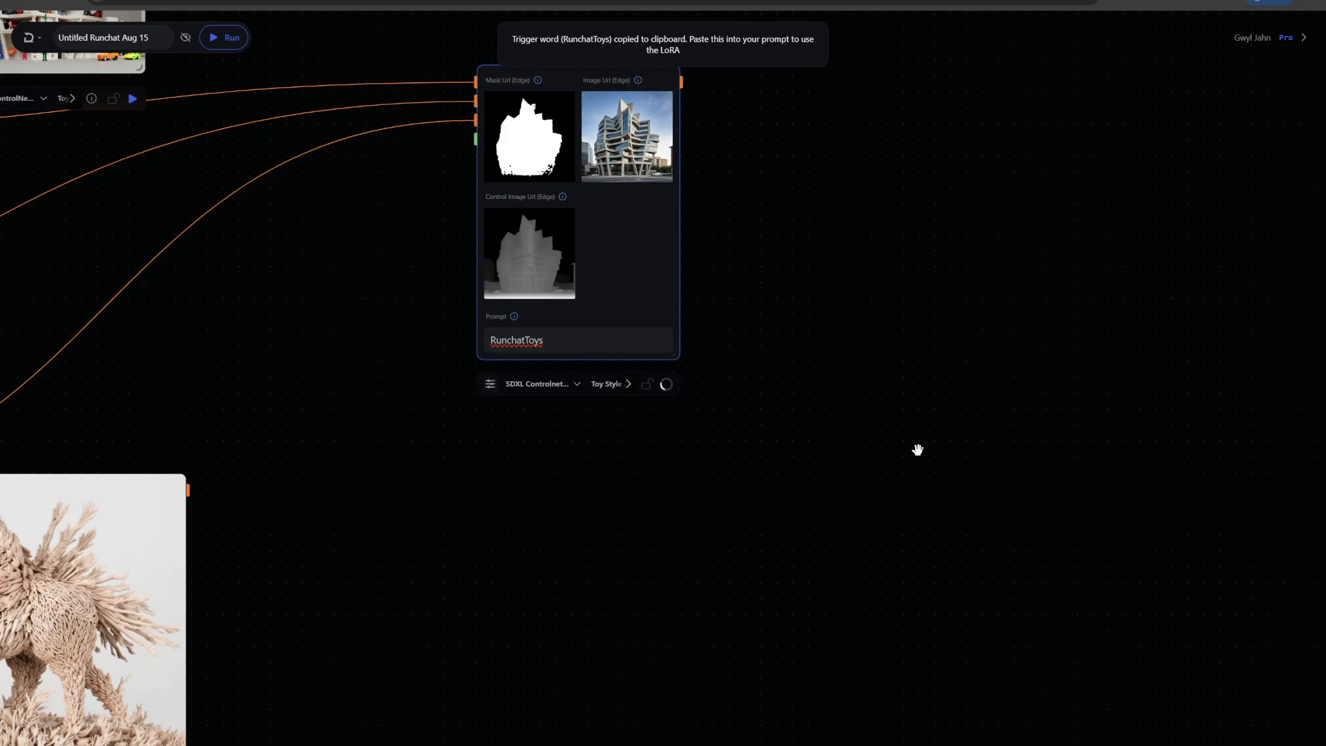
Inspect the inpaint node's generated building next to the toy-style ControlNet result
left_click_drag(805, 343, 808, 371)
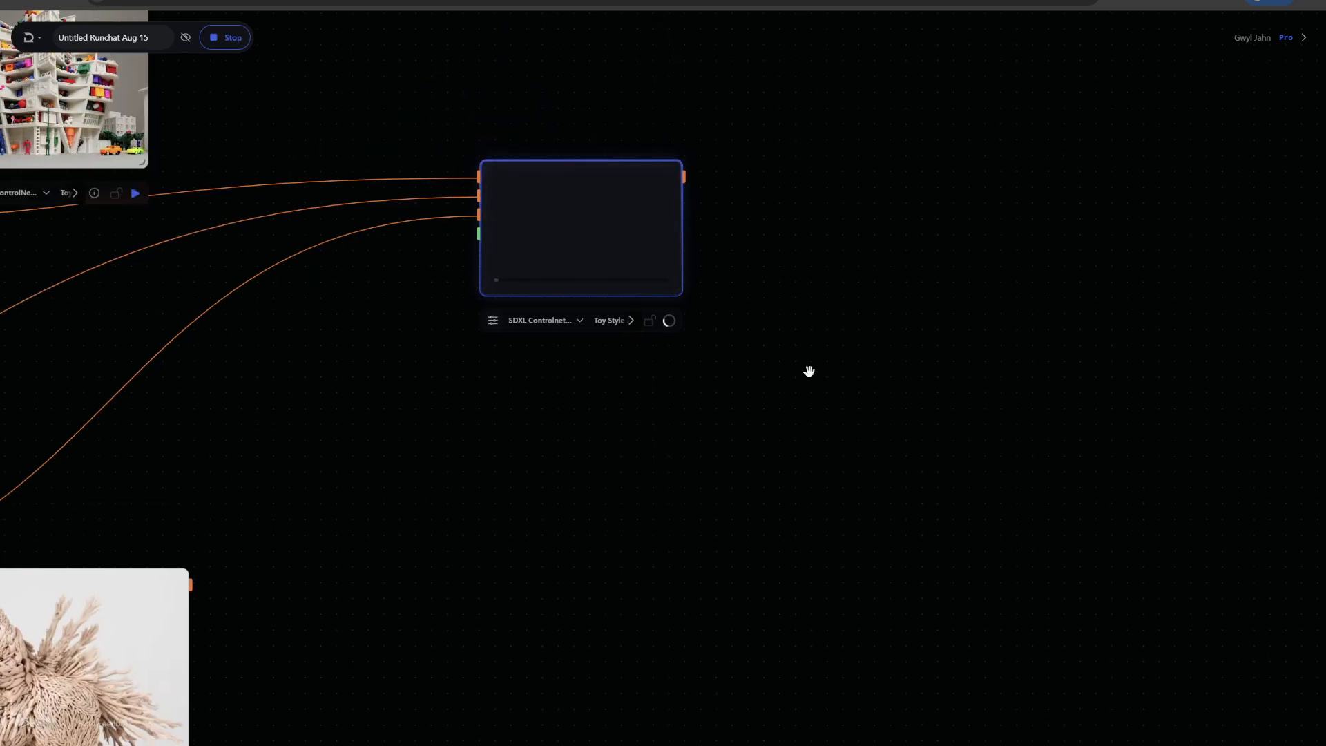
scroll(552, 458, "down", 3)
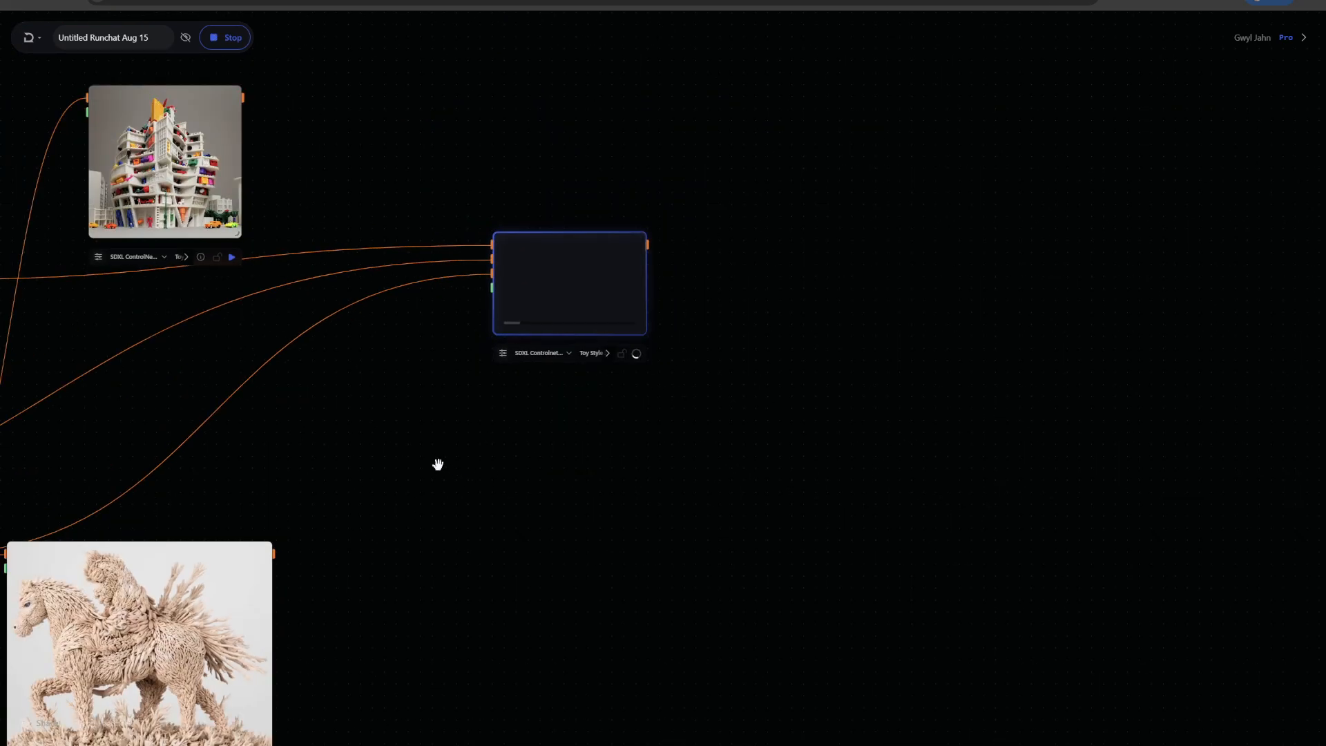
left_click_drag(438, 465, 799, 409)
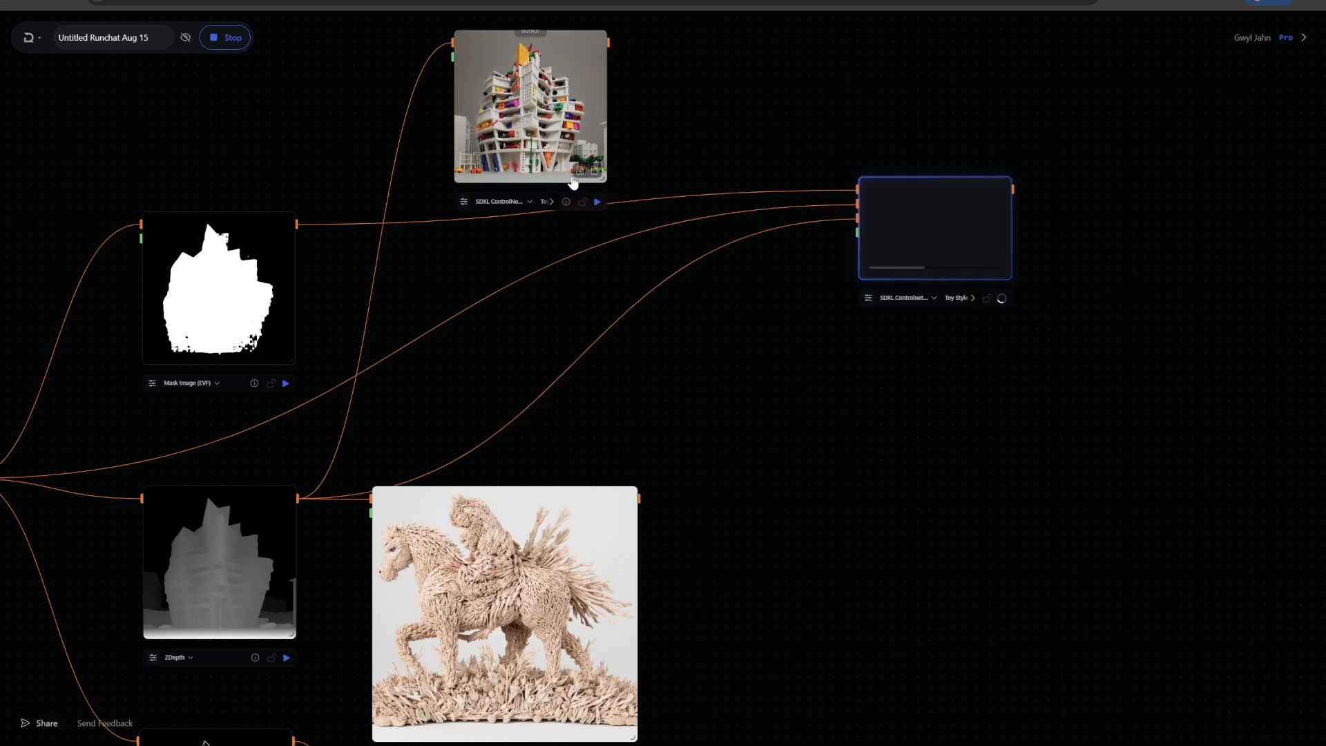
scroll(665, 97, "up", 3)
left_click_drag(665, 96, 834, 215)
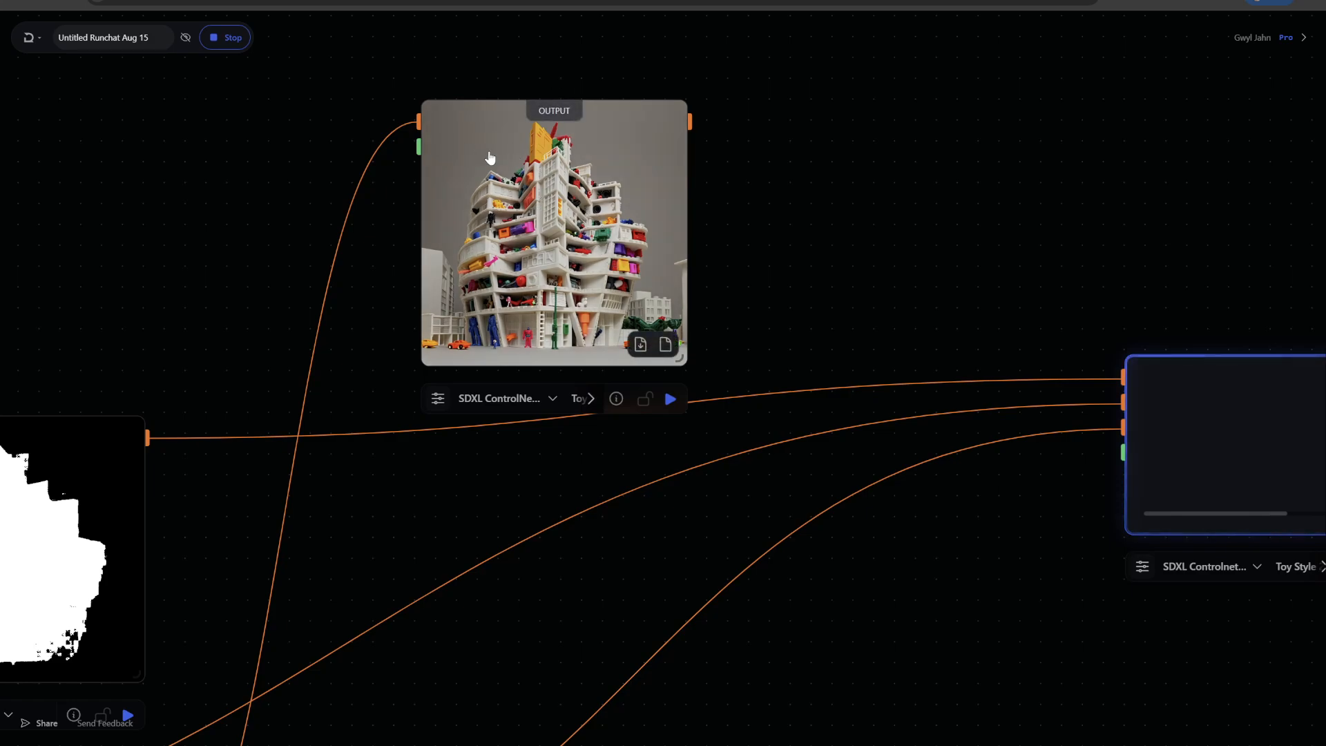
scroll(879, 276, "down", 4)
scroll(905, 346, "down", 5)
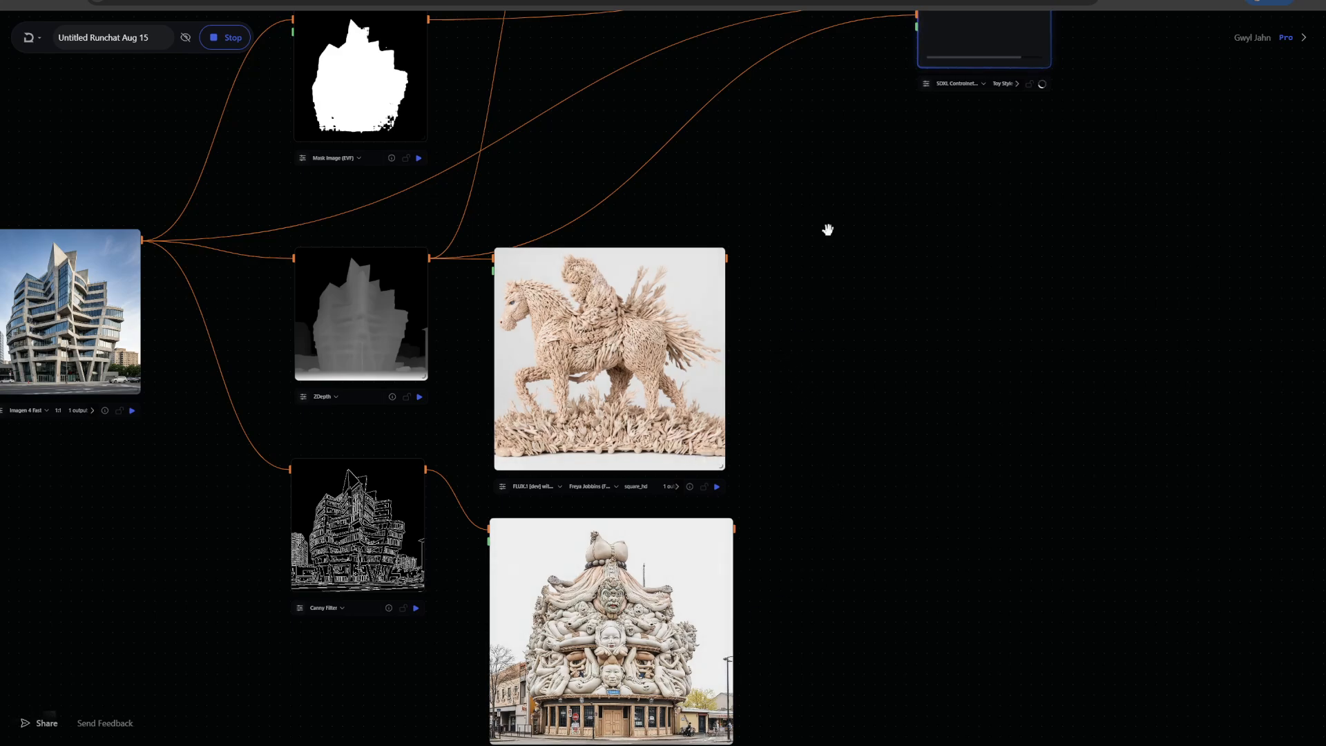
scroll(827, 230, "up", 5)
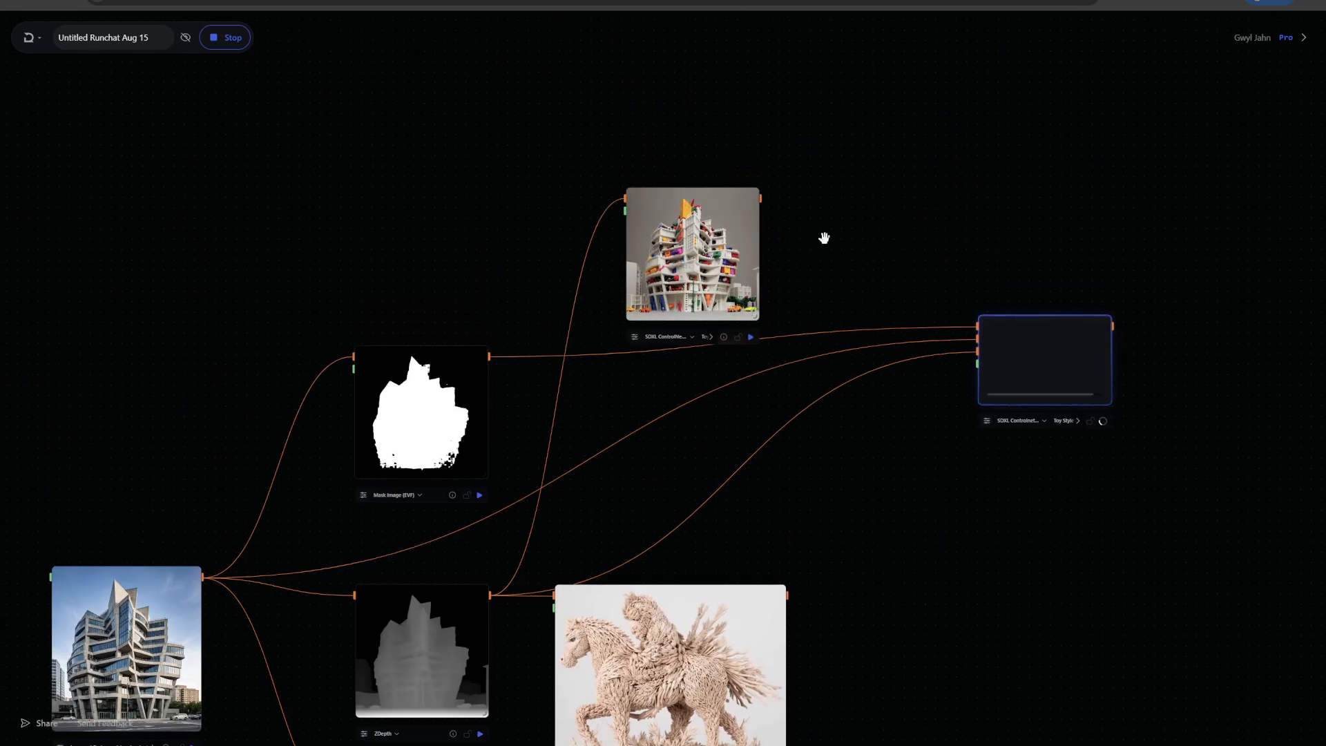
scroll(911, 263, "up", 3)
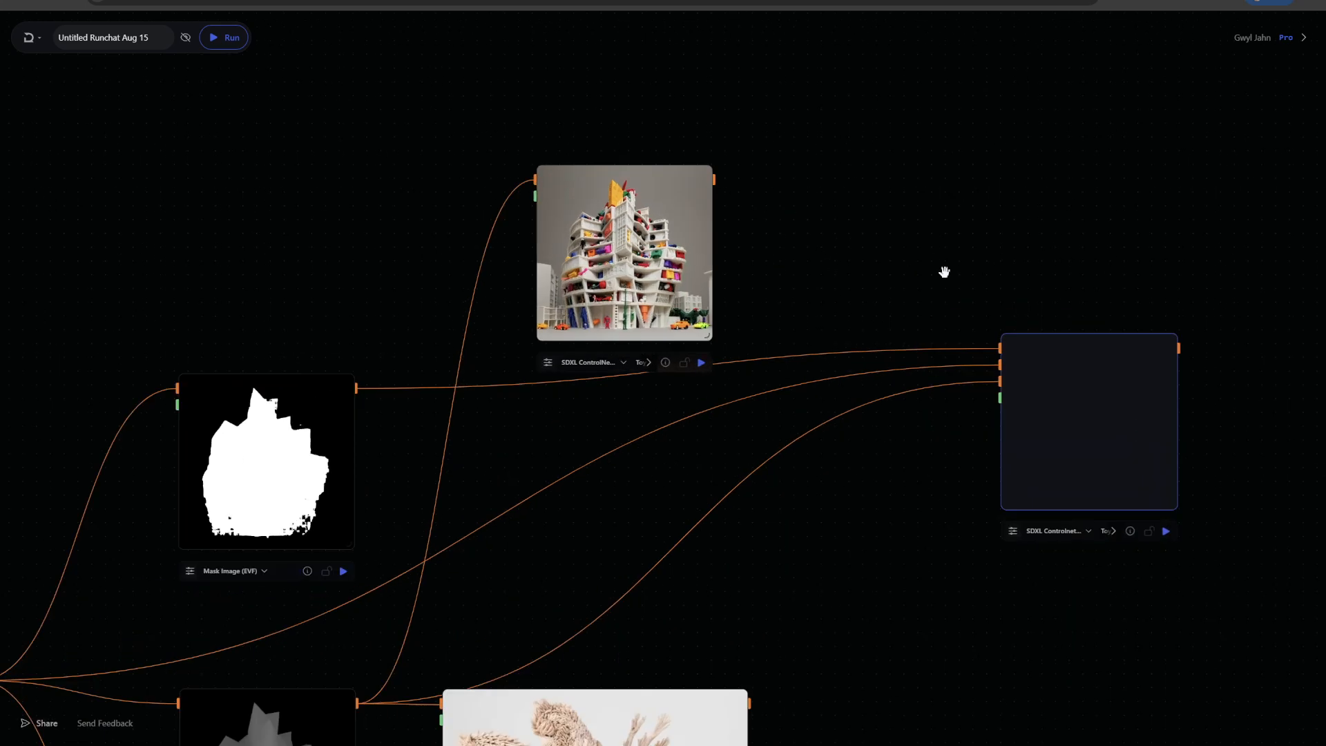
scroll(949, 274, "up", 3)
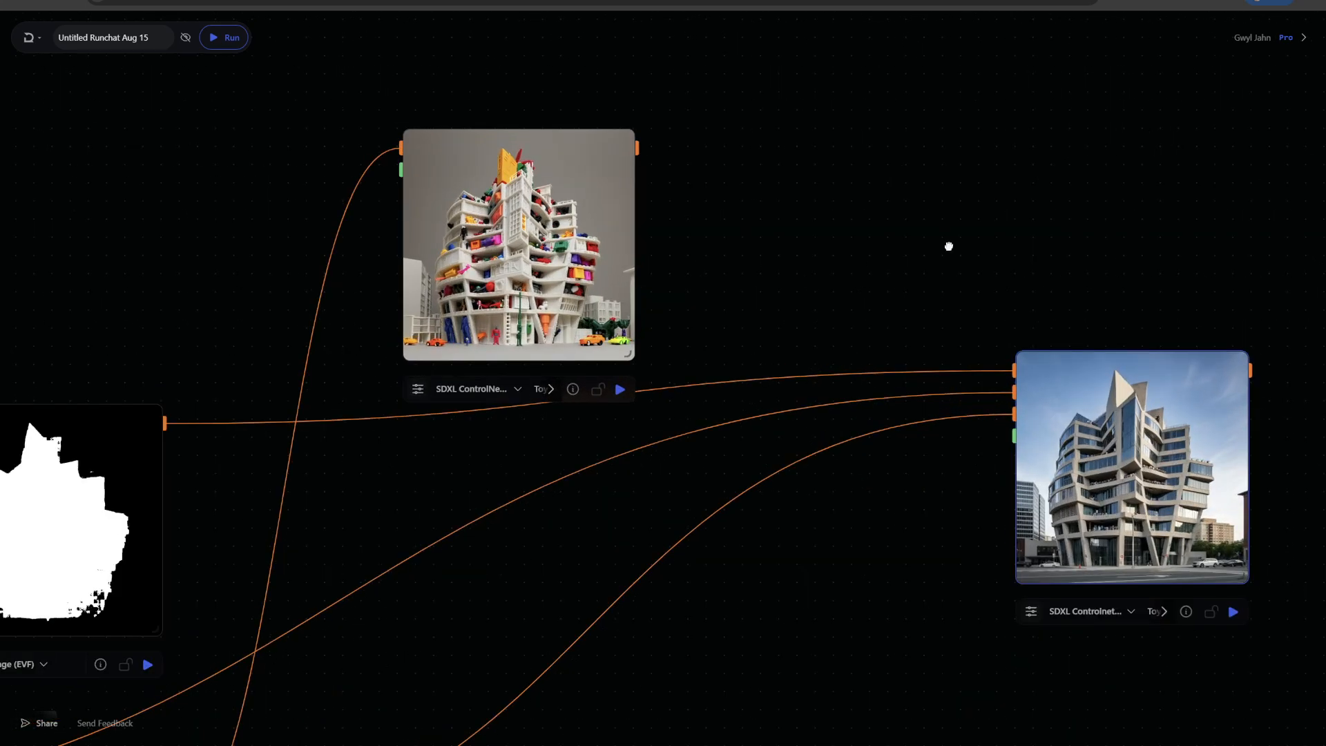
left_click_drag(947, 245, 852, 159)
mouse_move(993, 302)
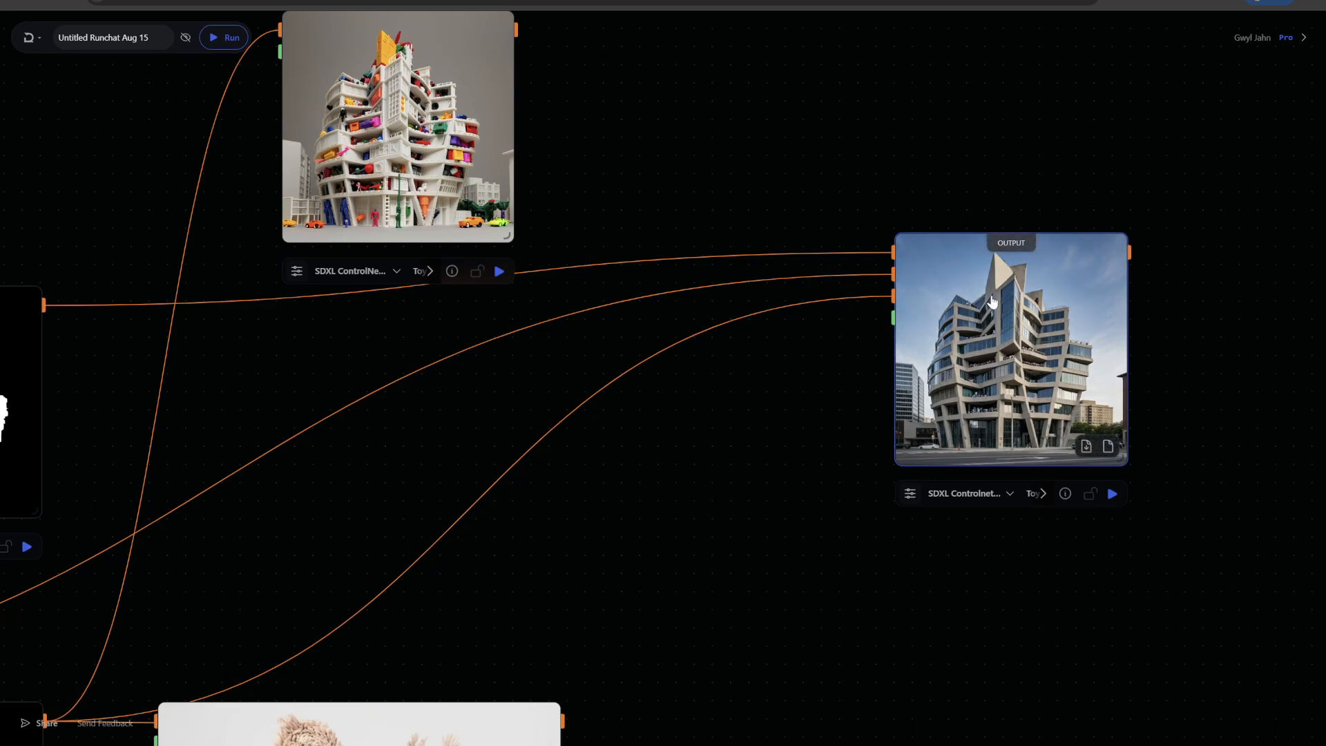
scroll(661, 122, "up", 2)
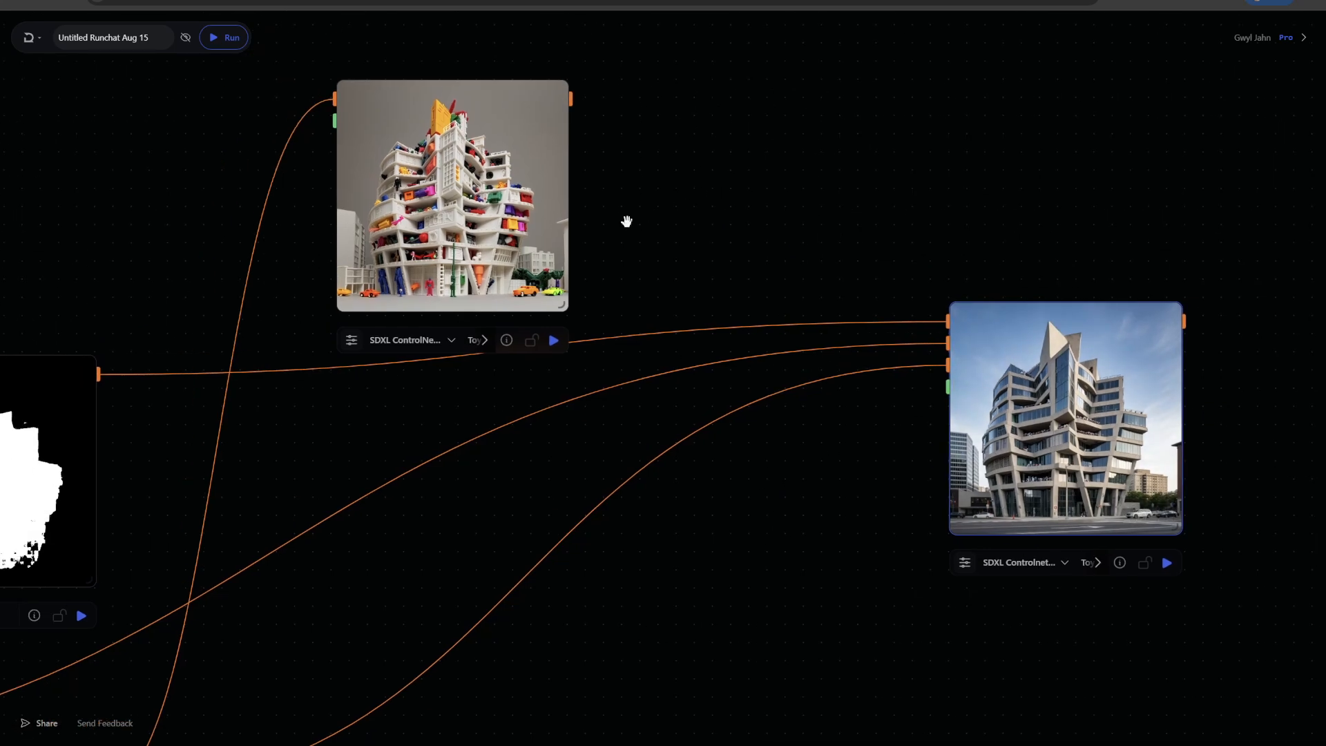
Enlarge the first SDXL ControlNet node, switch its LoRA to Shell Style Modal 6 Img, set the prompt to RunchatShell, and run it
left_click_drag(556, 304, 688, 355)
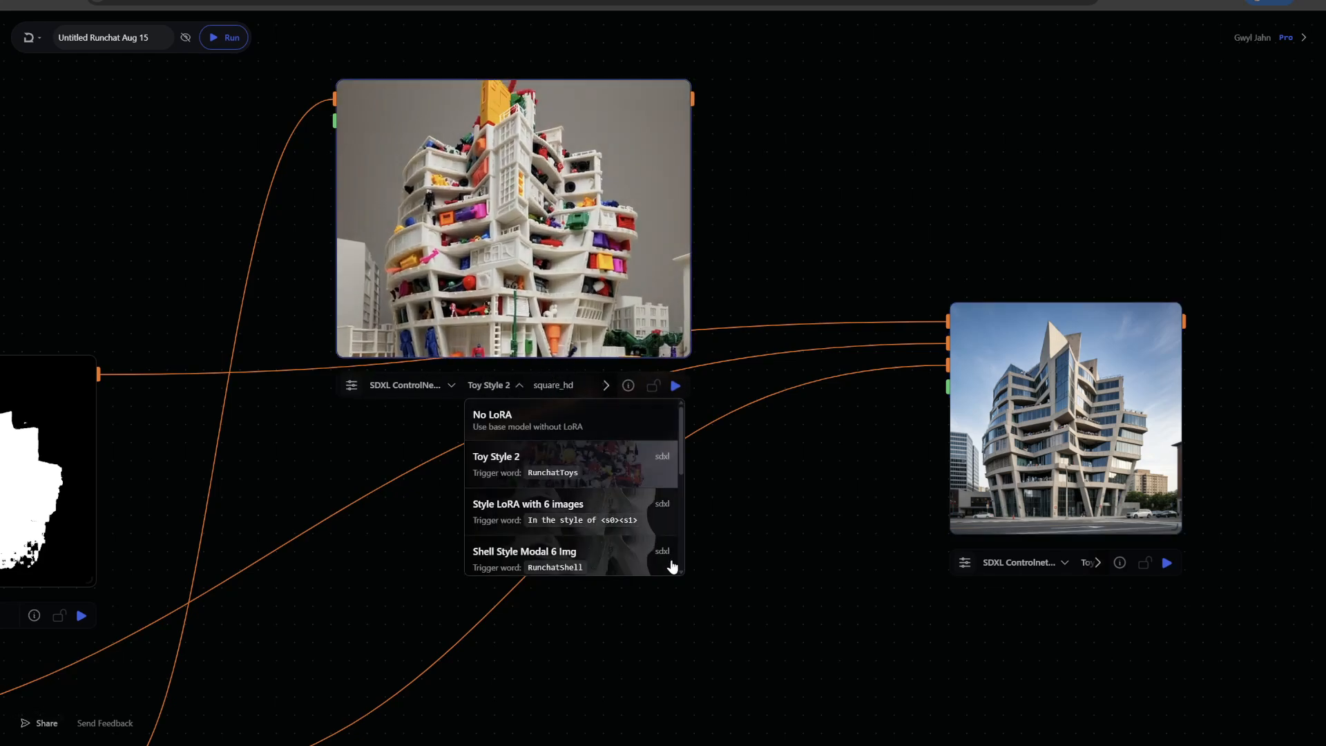
left_click(553, 558)
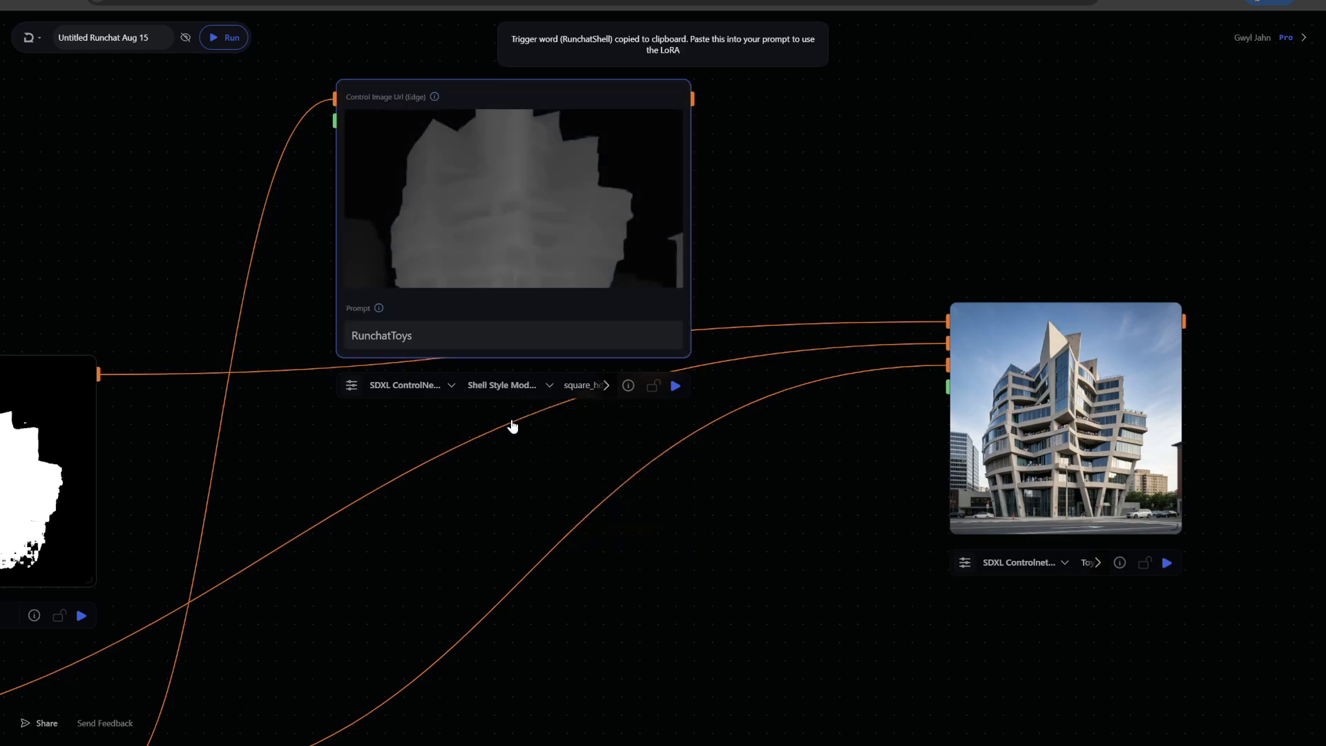
left_click(414, 335)
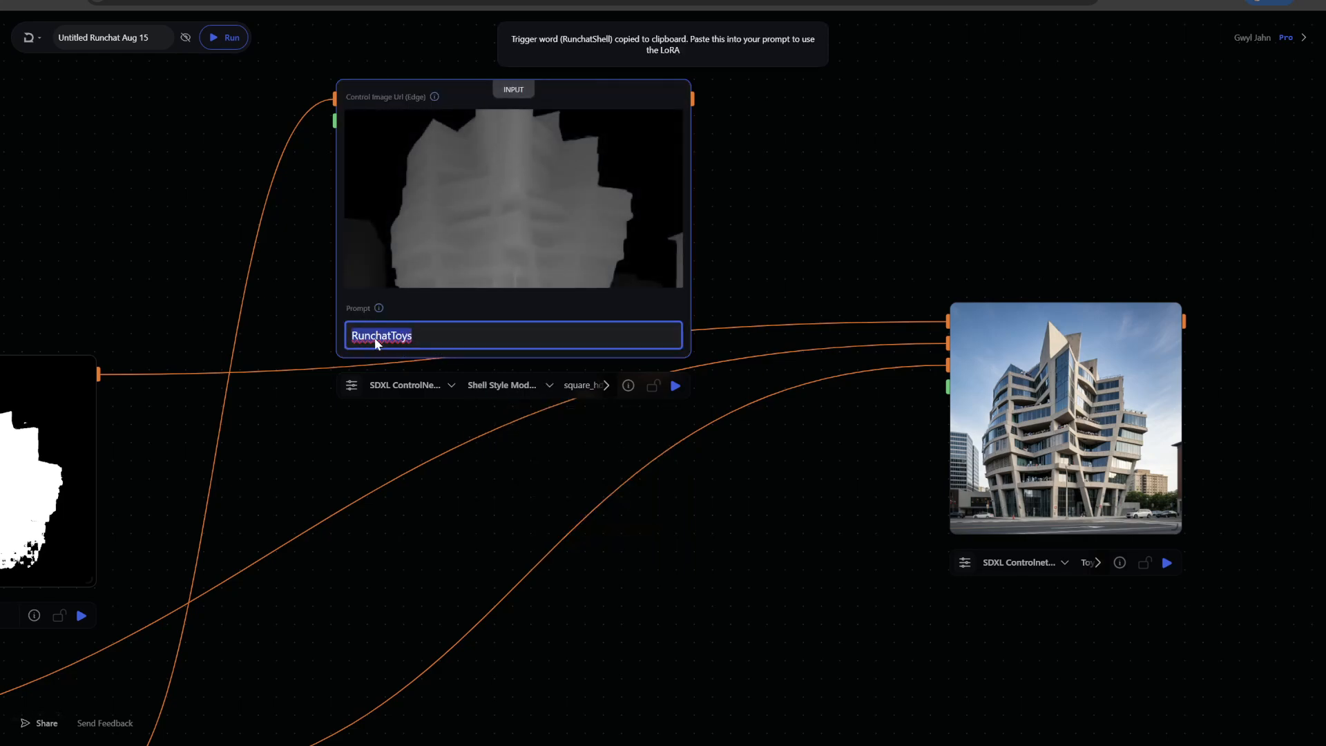
left_click(676, 386)
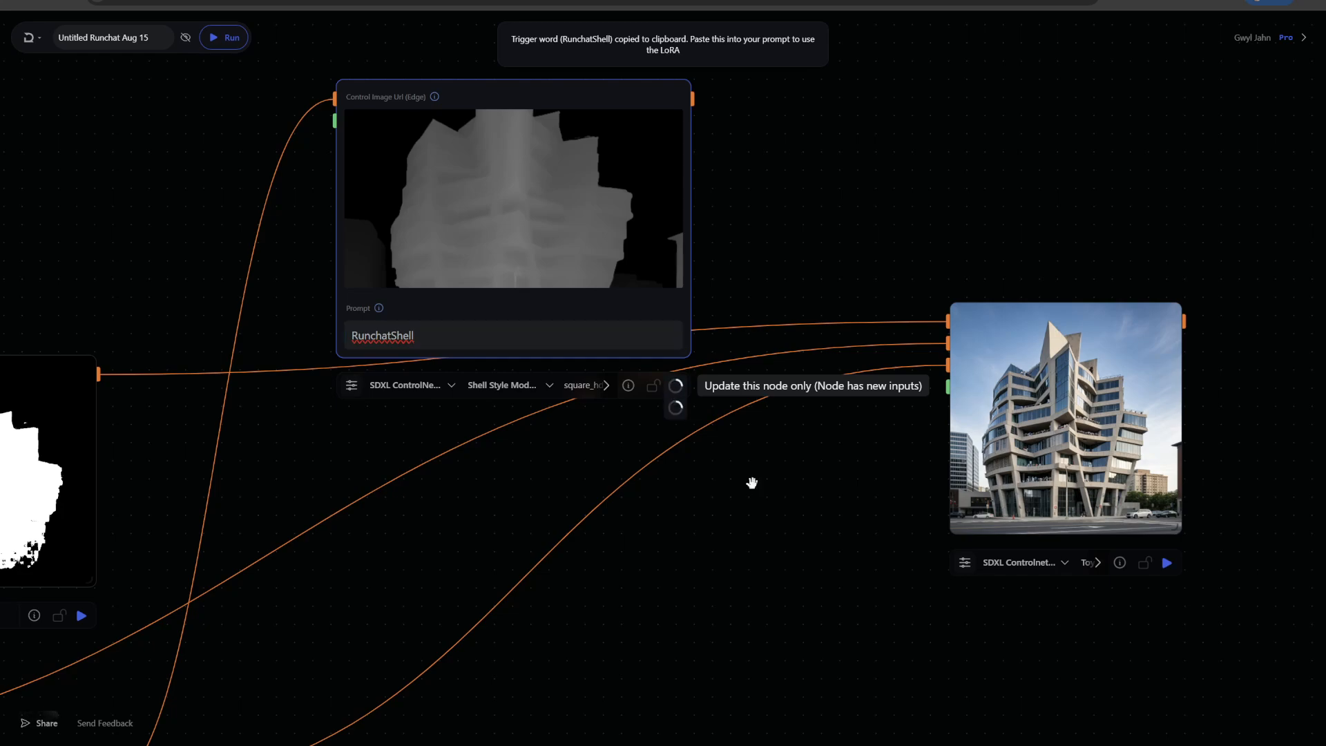
Open the inpaint node's model parameters, switch its LoRA to Shell Style Modal 6 Img, and paste RunchatShell as its prompt
scroll(800, 587, "down", 2)
left_click_drag(800, 588, 713, 533)
scroll(719, 534, "up", 3)
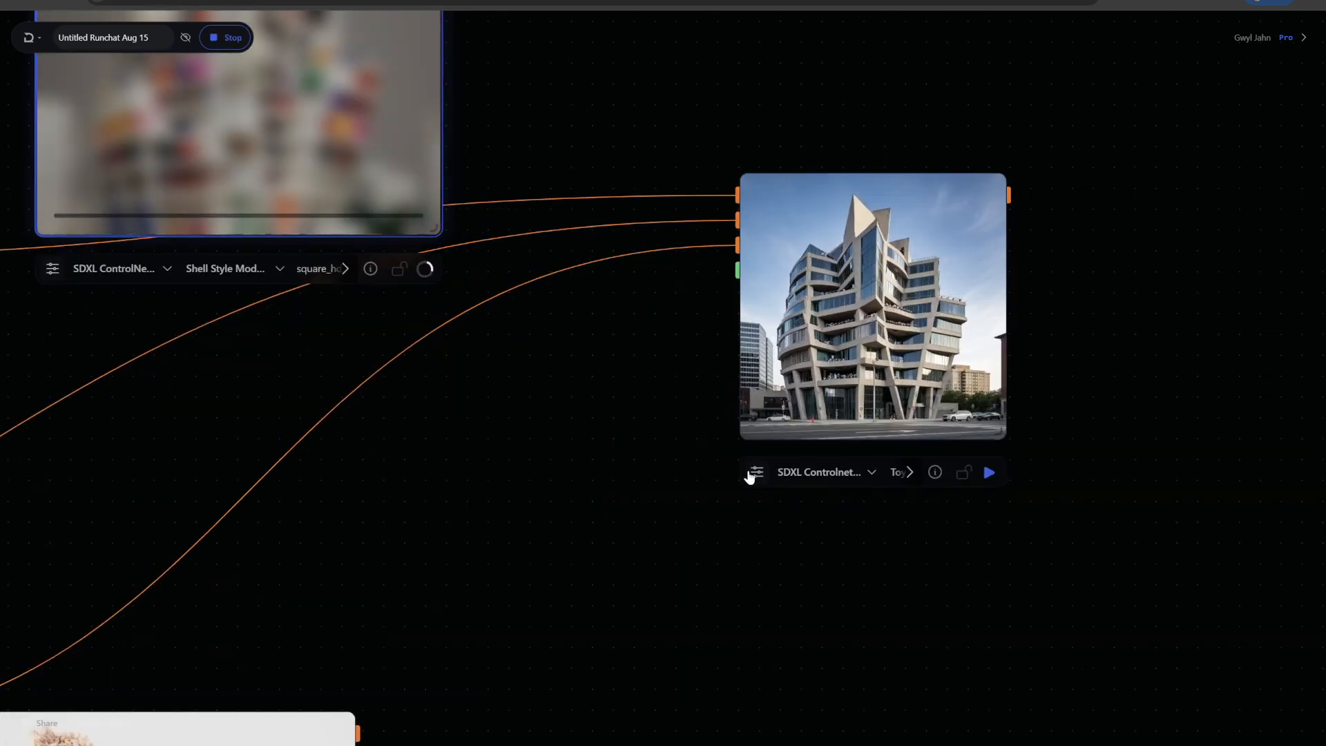
left_click(754, 474)
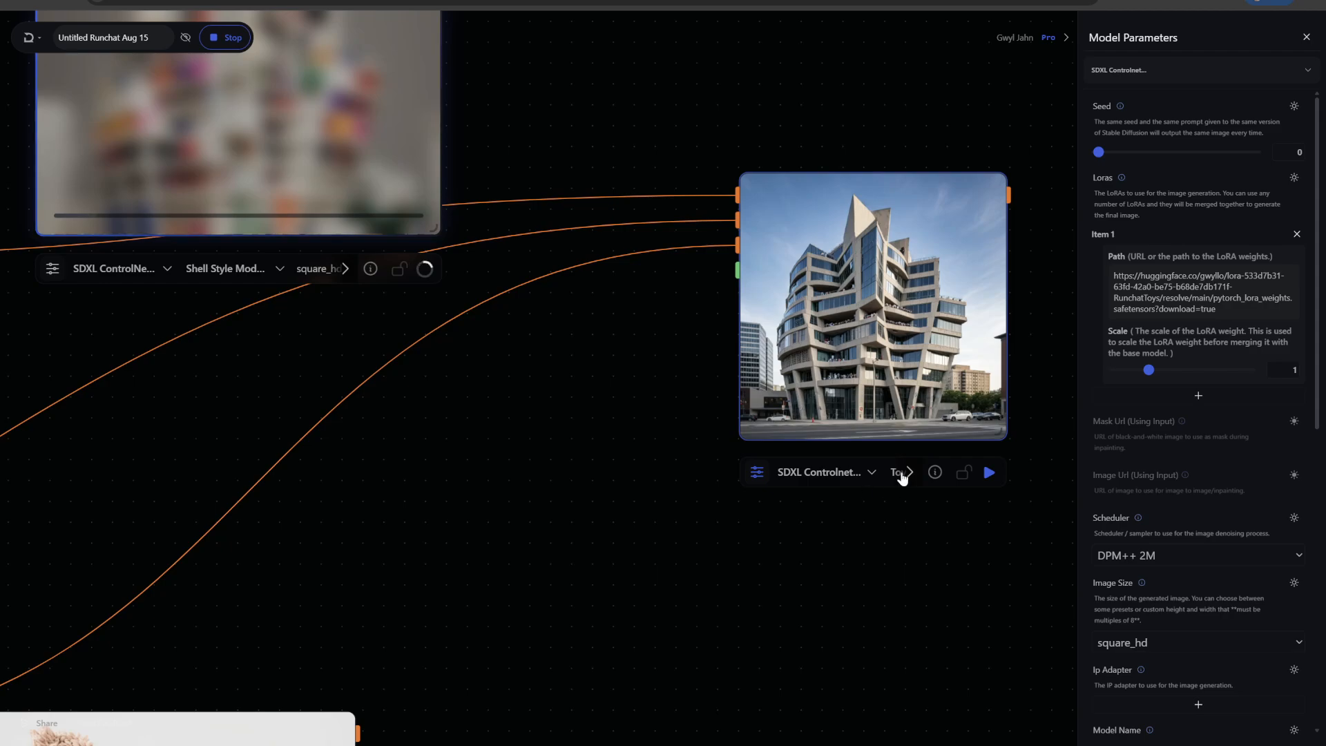
left_click_drag(1003, 438, 1045, 497)
left_click_drag(789, 599, 637, 568)
left_click(776, 500)
left_click(853, 684)
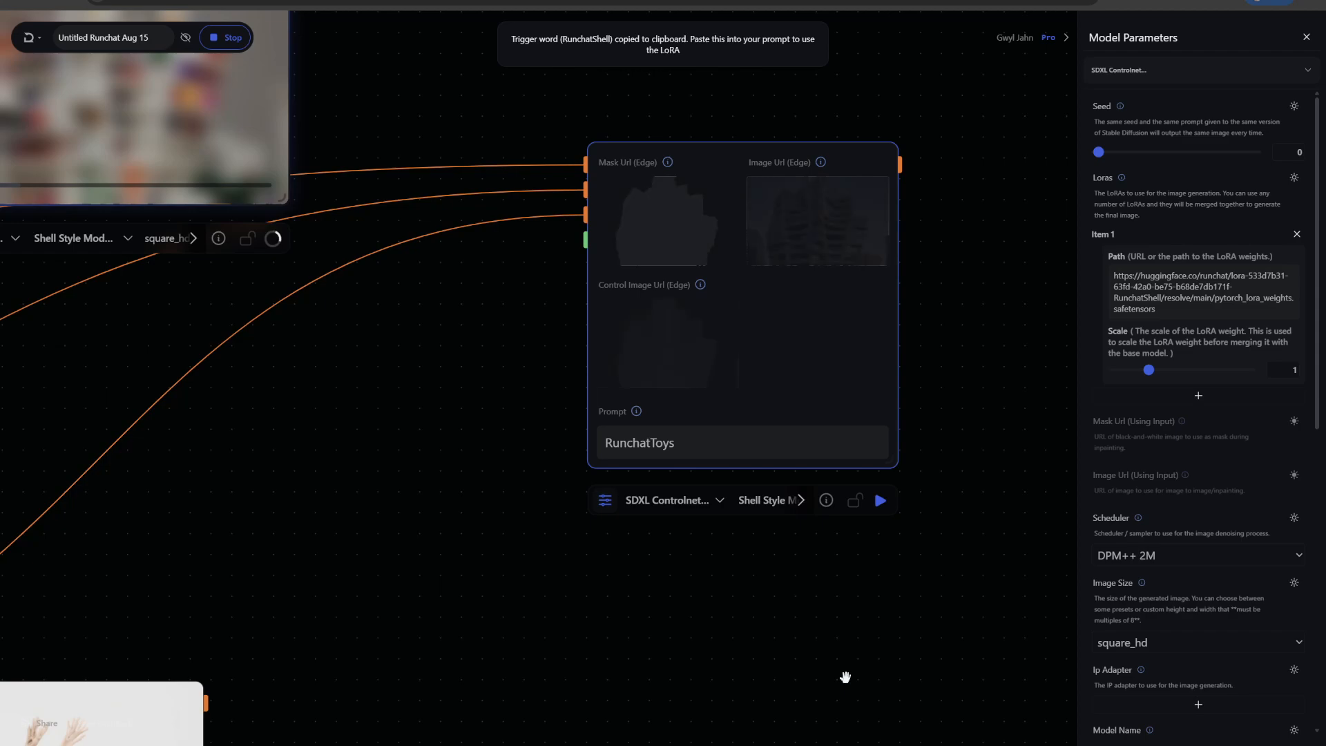
double_click(645, 442)
key("ctrl+v")
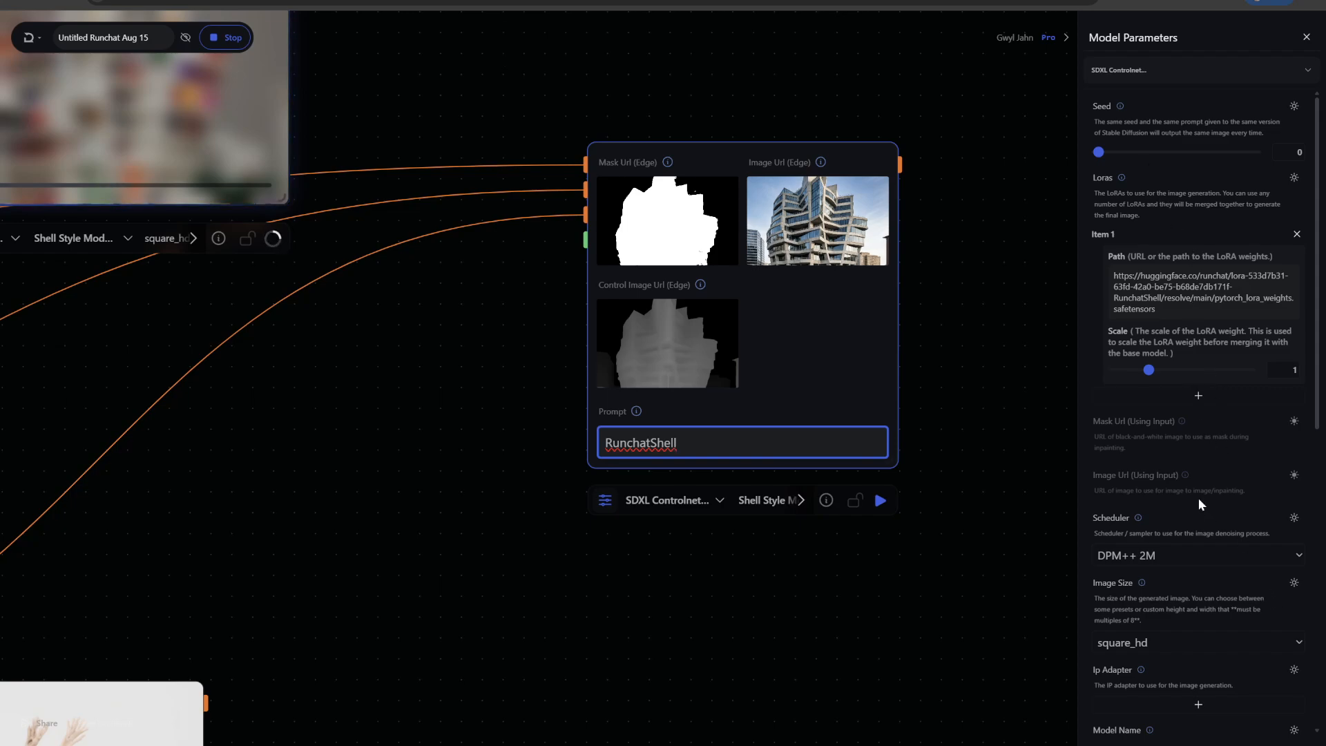
Review the inpaint node's remaining model parameters such as control type, guidance scale and control strength
scroll(1195, 493, "down", 3)
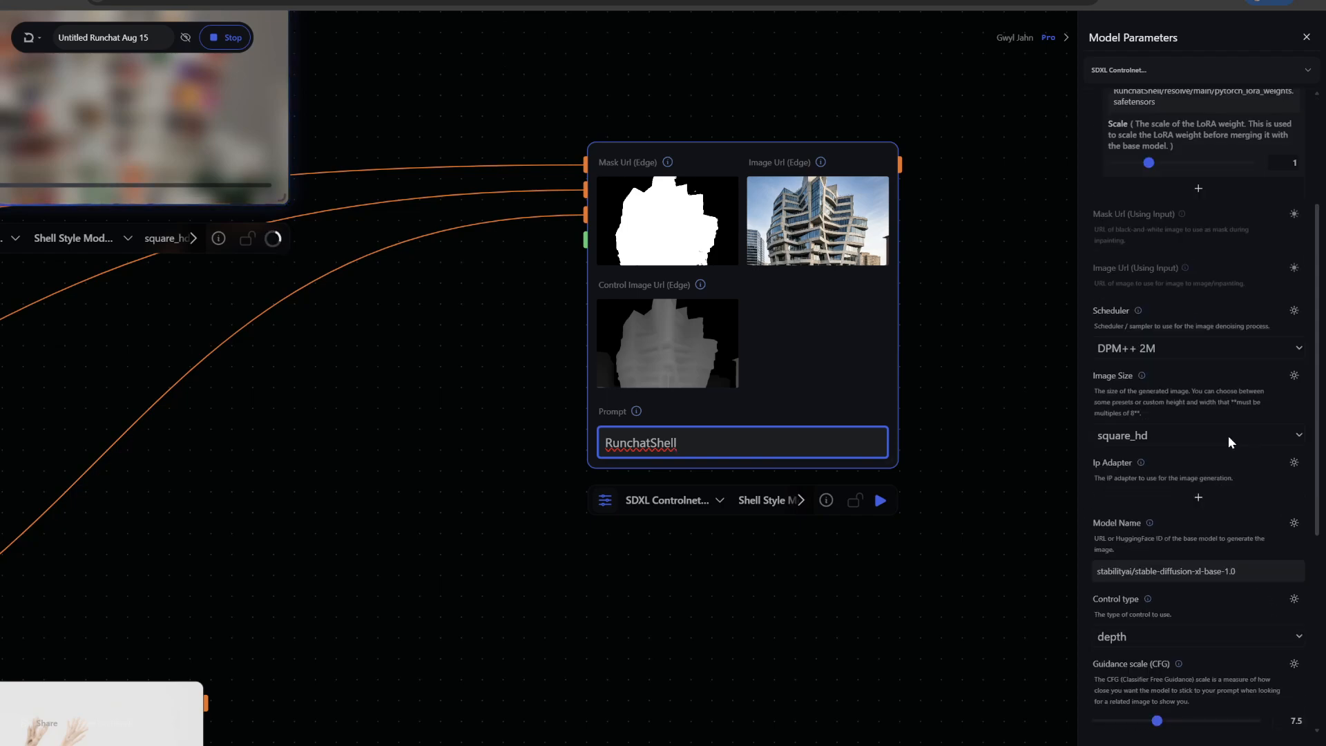
scroll(1227, 435, "down", 4)
scroll(1237, 482, "down", 1)
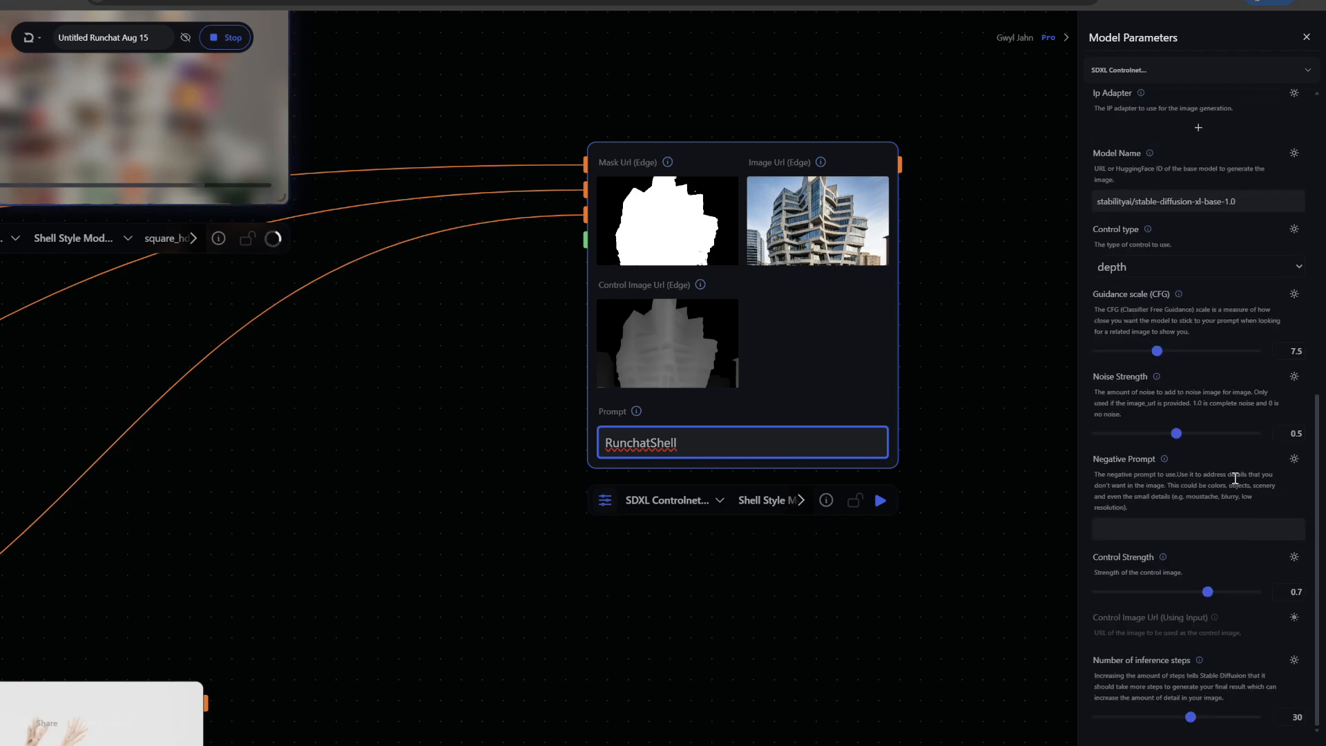
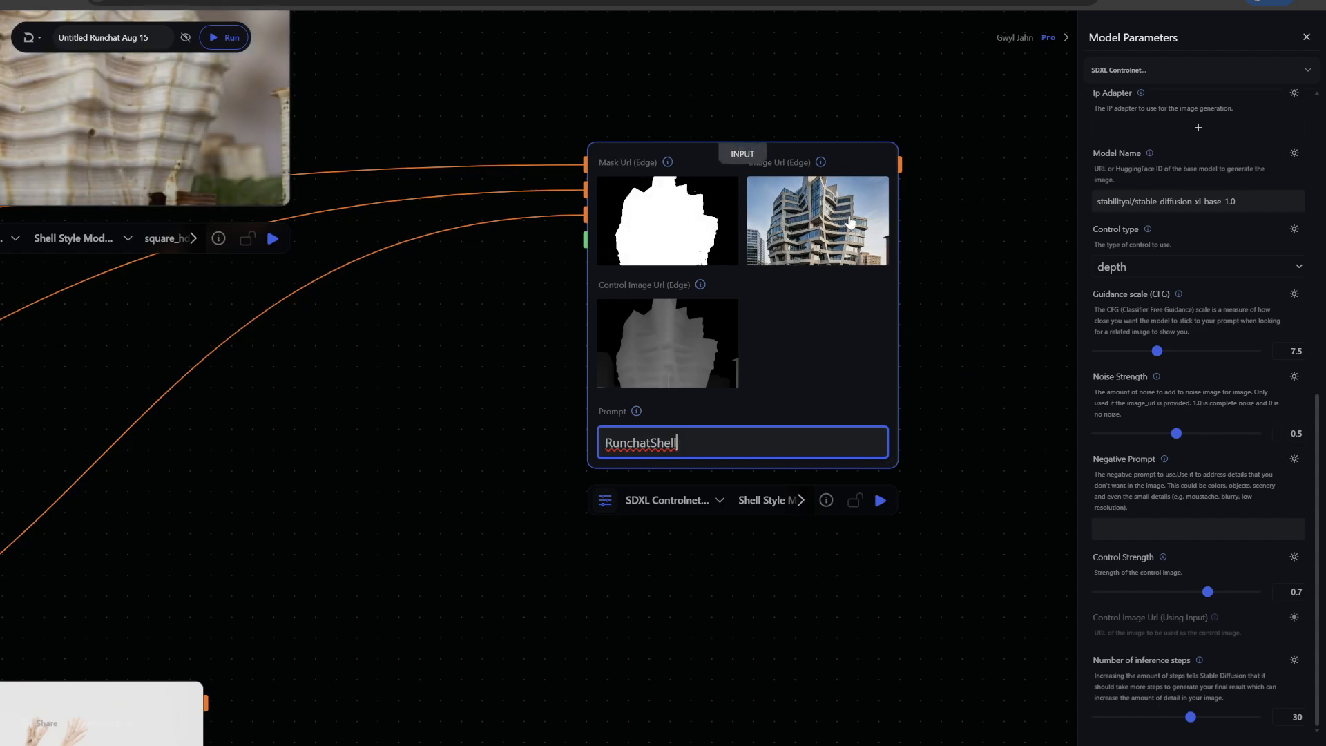
Set the inpaint node's noise strength to 1 and run the node
left_click(1177, 433)
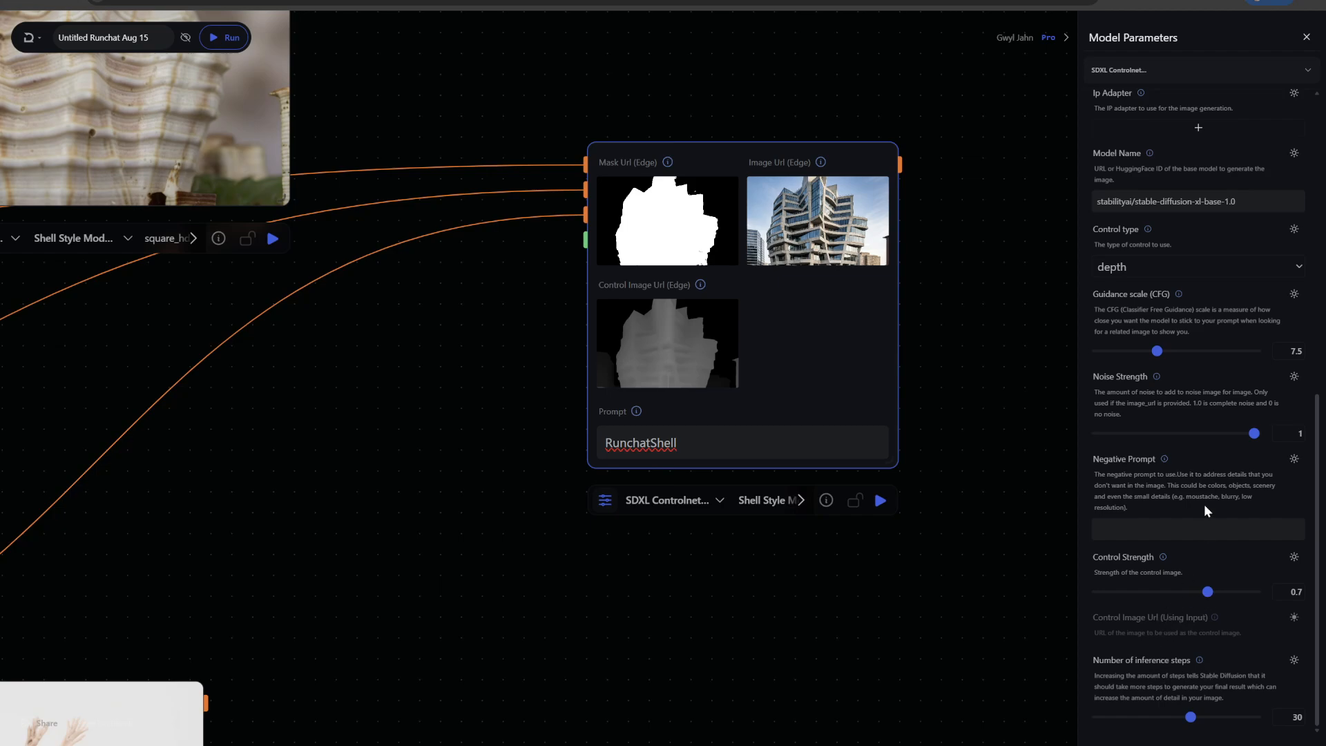
scroll(1204, 504, "up", 3)
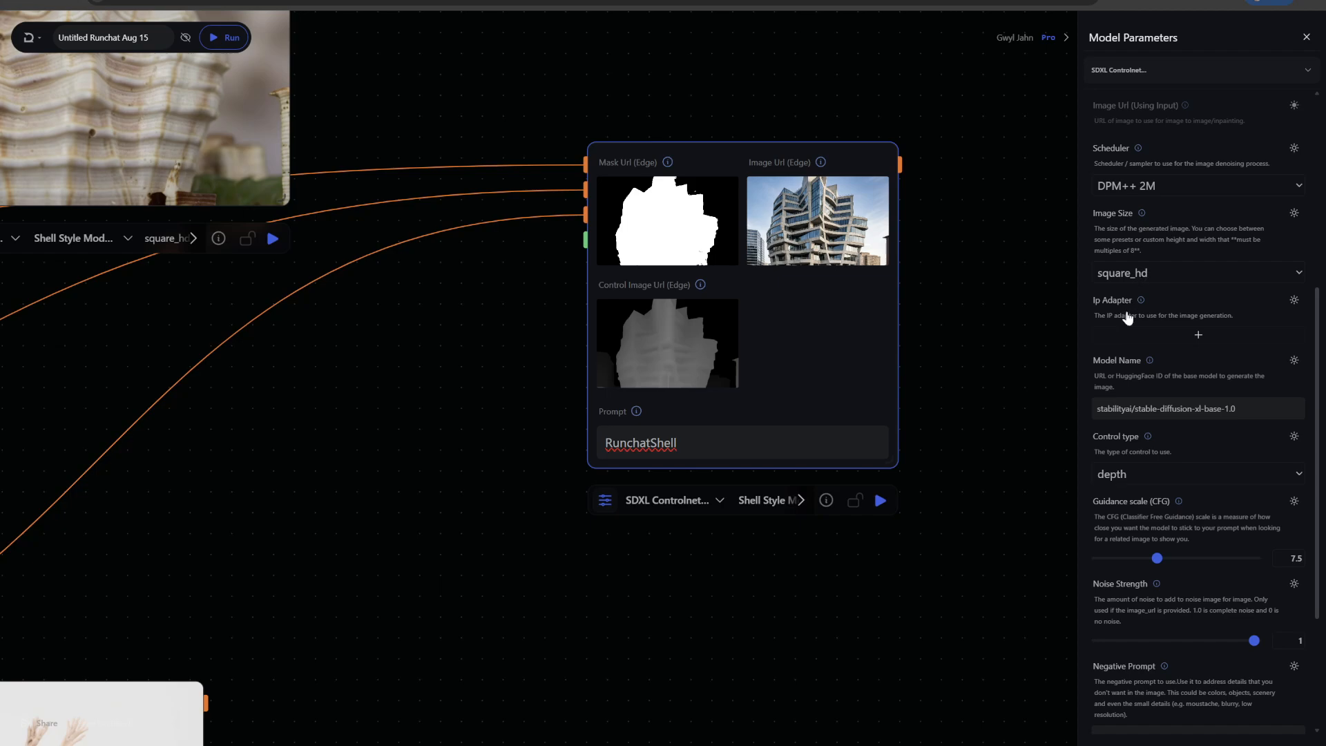
scroll(1185, 374, "down", 1)
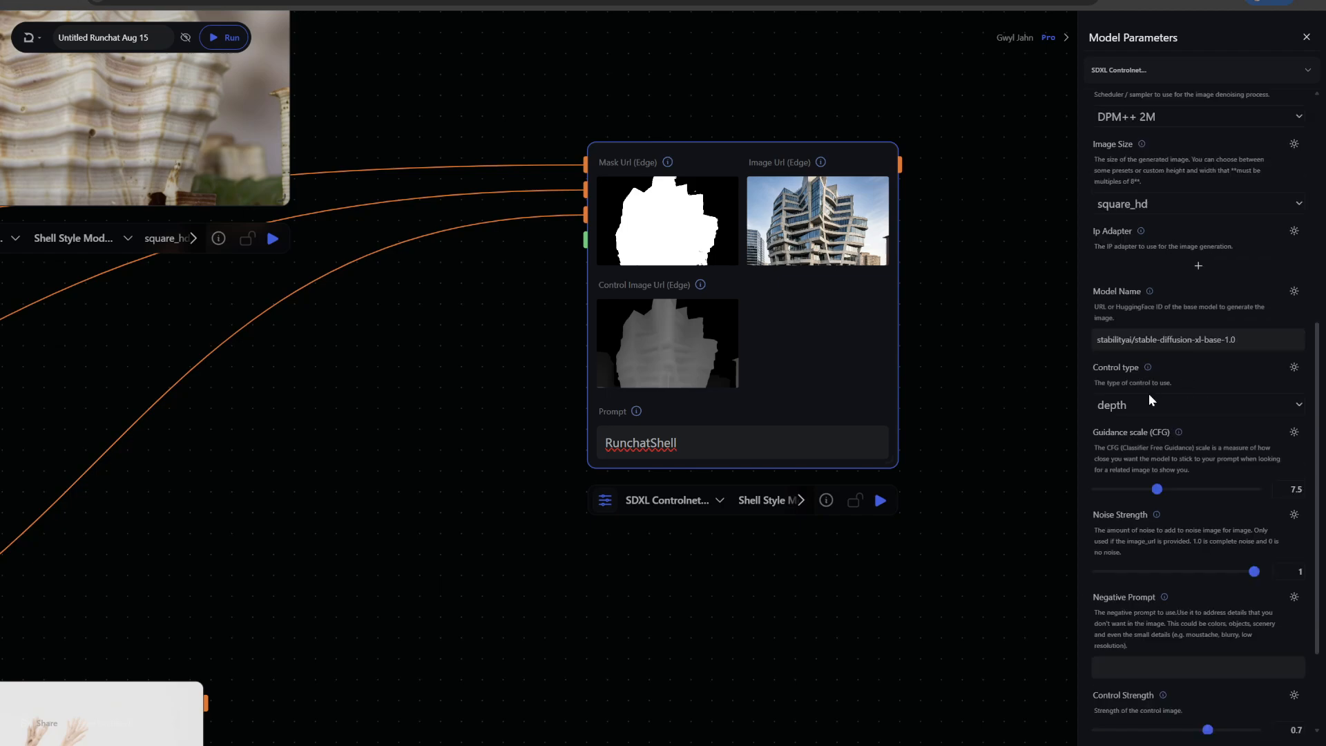
scroll(950, 549, "down", 3)
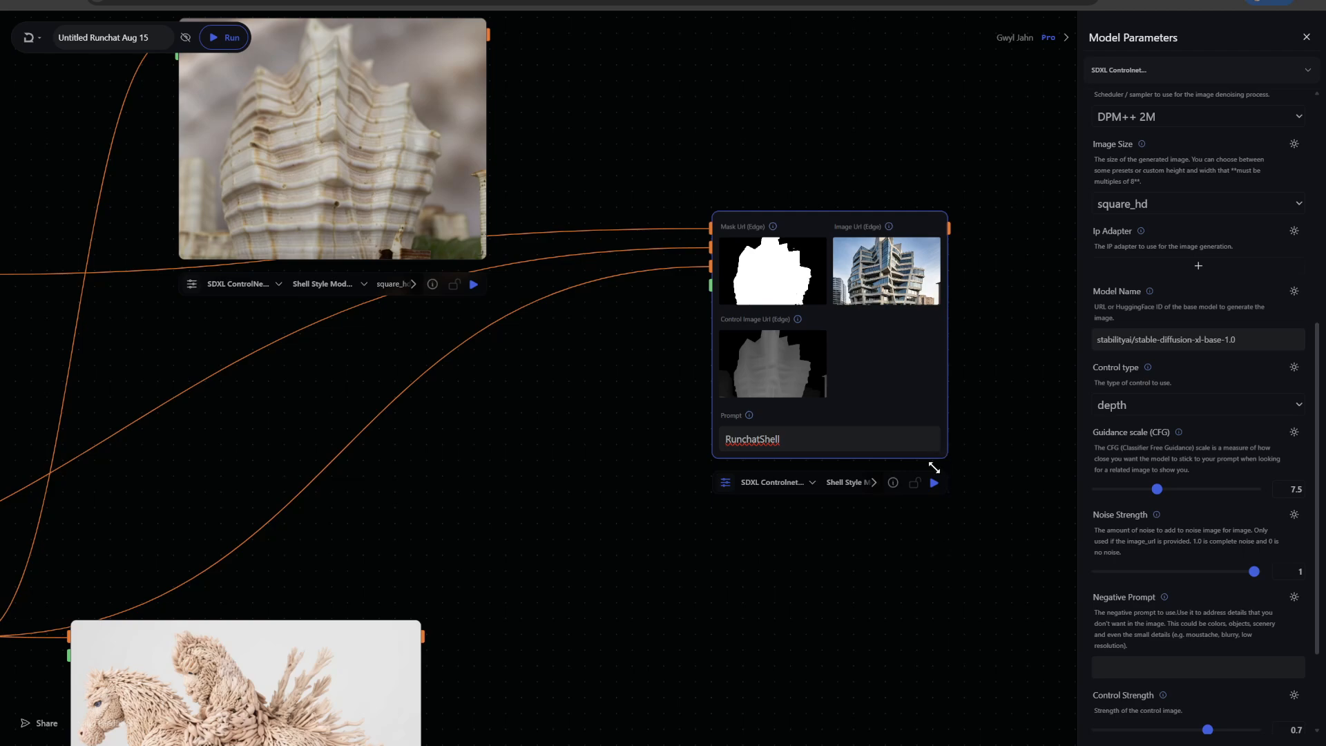
left_click(934, 482)
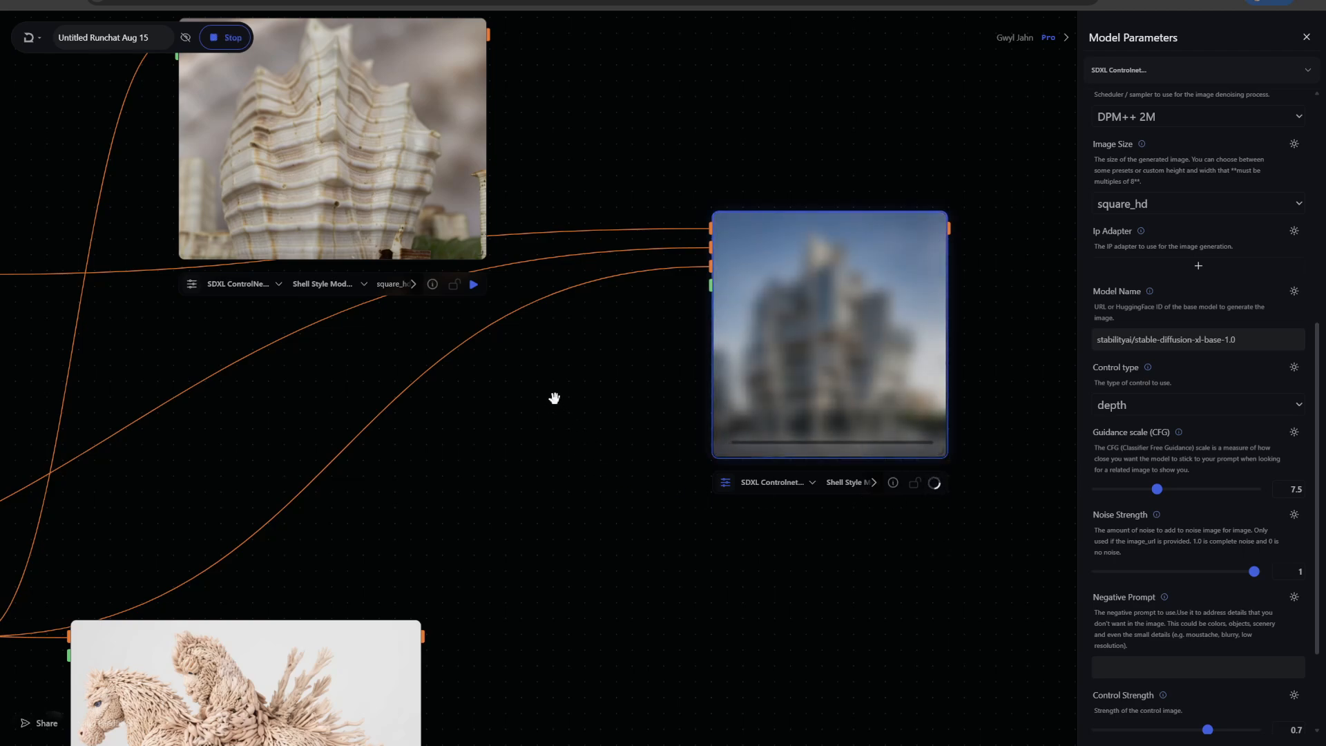
Enlarge the inpaint node on the canvas while it generates
left_click_drag(482, 260, 532, 389)
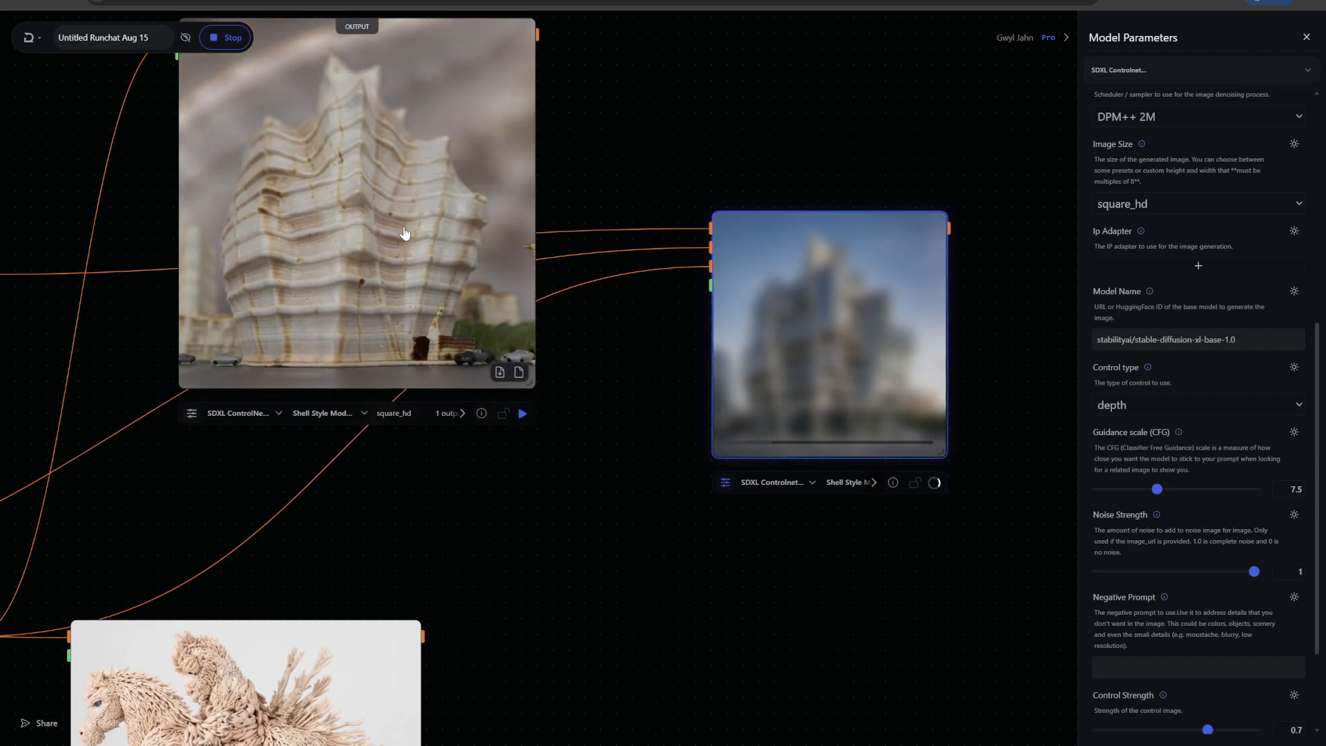
left_click_drag(698, 136, 869, 163)
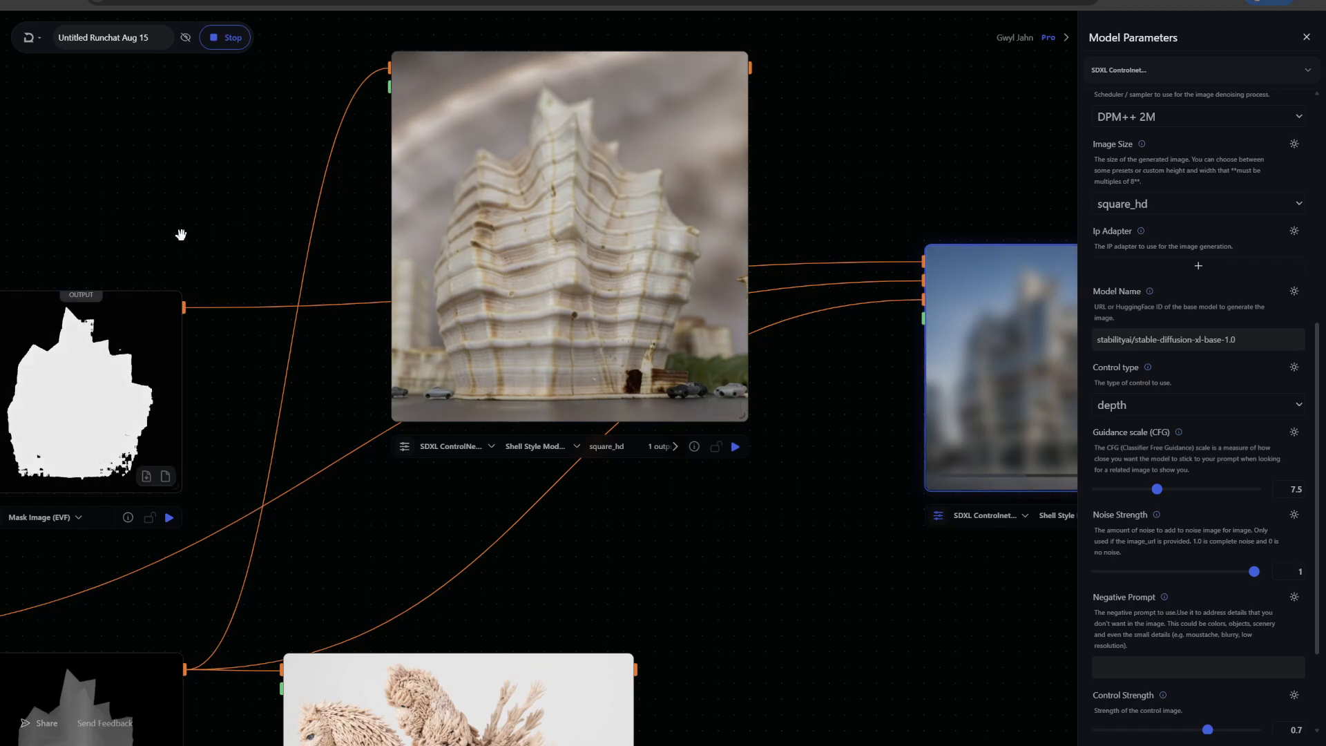
left_click_drag(217, 400, 421, 275)
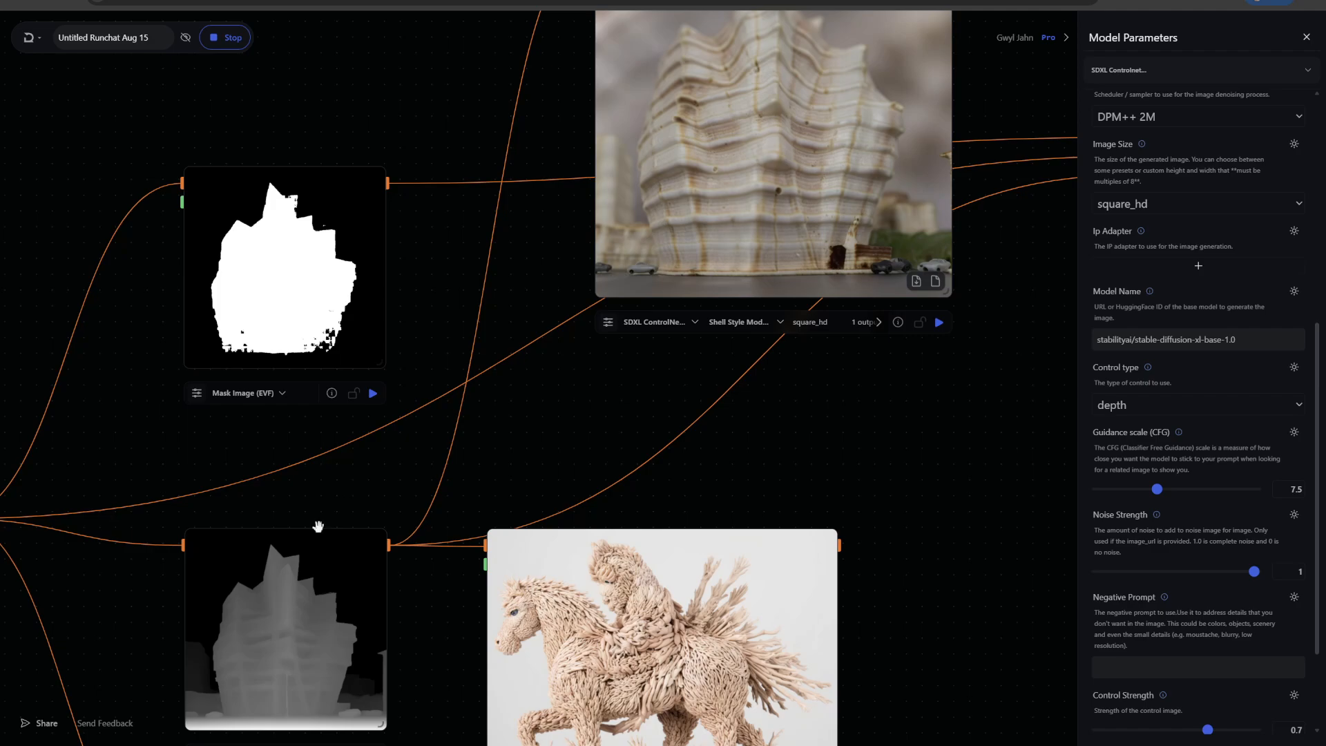
left_click_drag(911, 527, 844, 616)
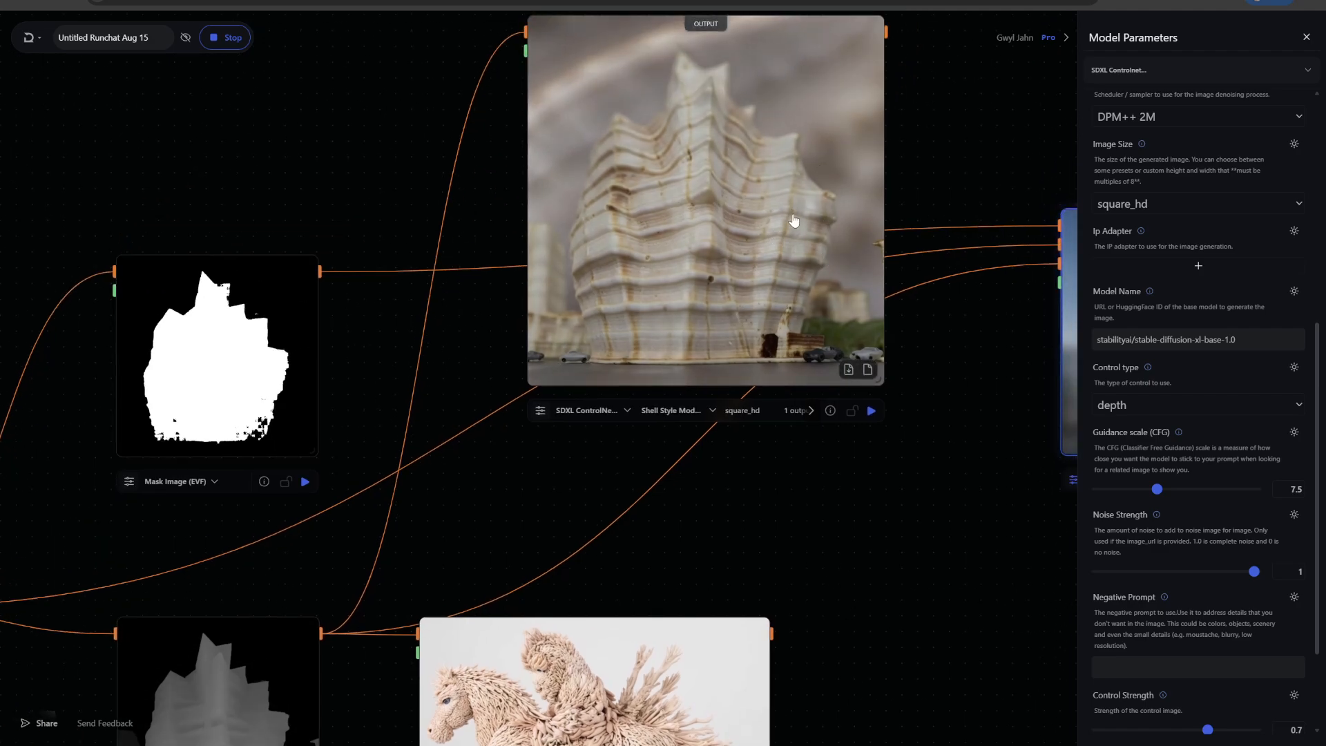
left_click_drag(1068, 139, 465, 131)
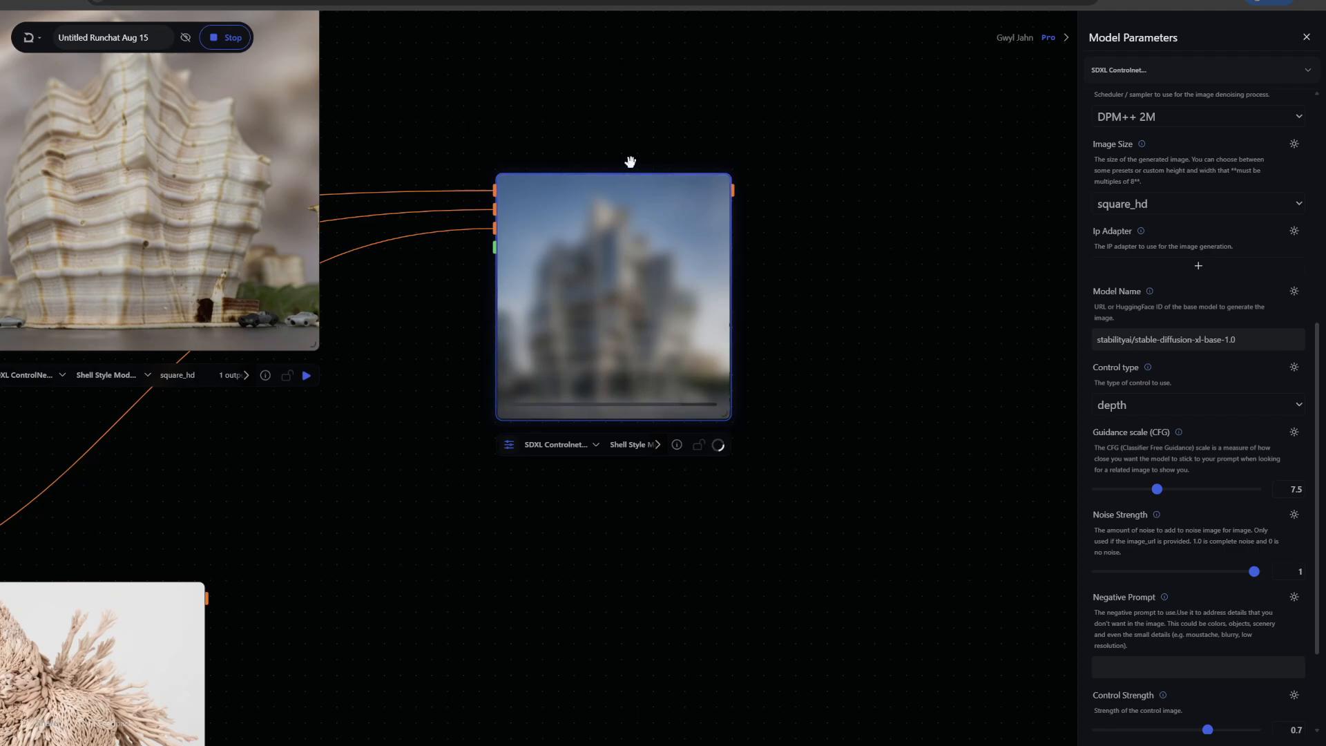
left_click_drag(733, 430, 834, 501)
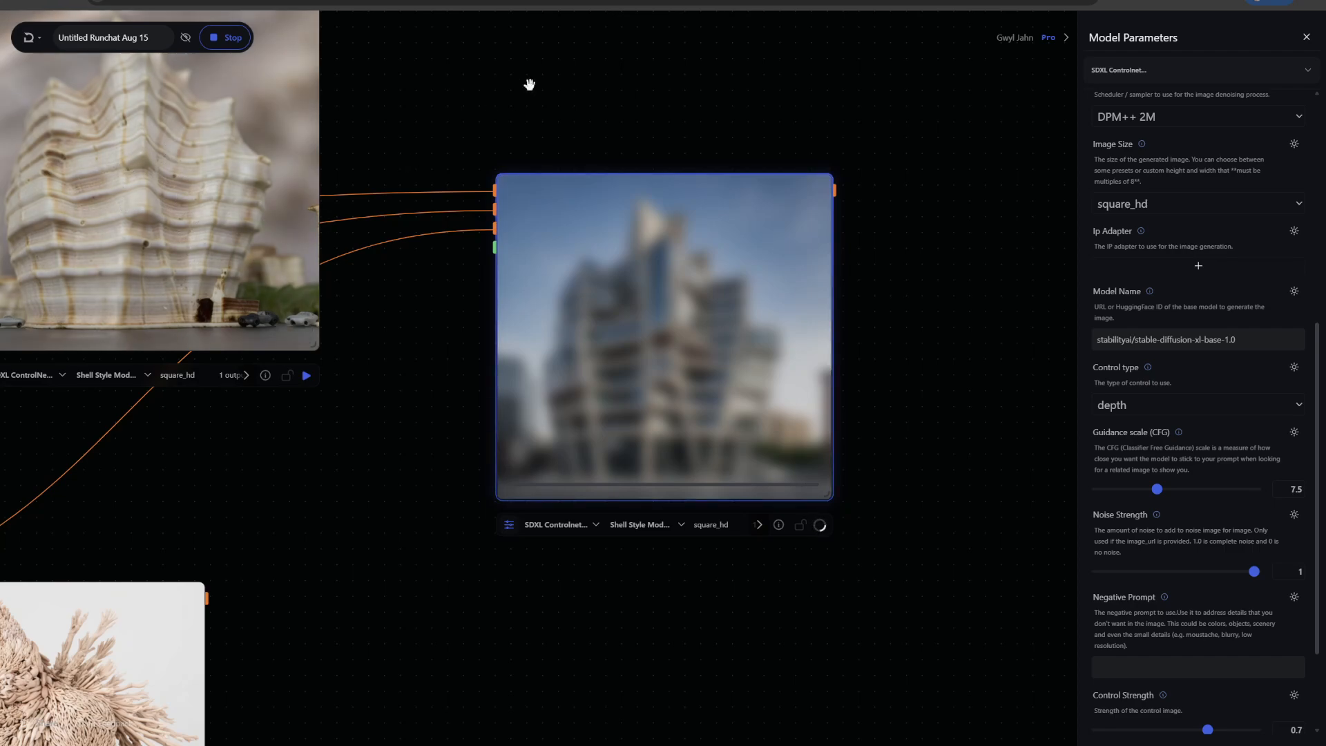
scroll(530, 84, "down", 1)
left_click_drag(530, 85, 661, 102)
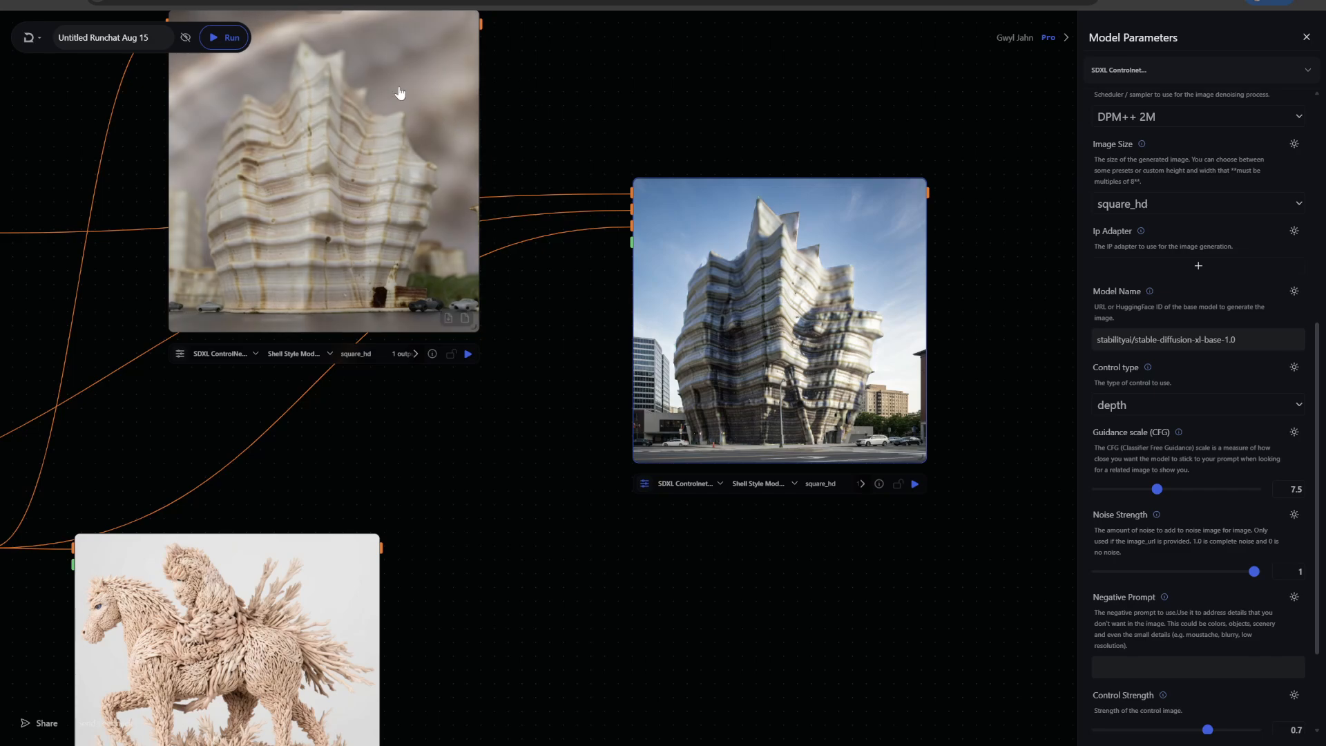
Inspect the inpaint node's generated shell-style building up close beside the first ControlNet result
left_click_drag(699, 194, 631, 30)
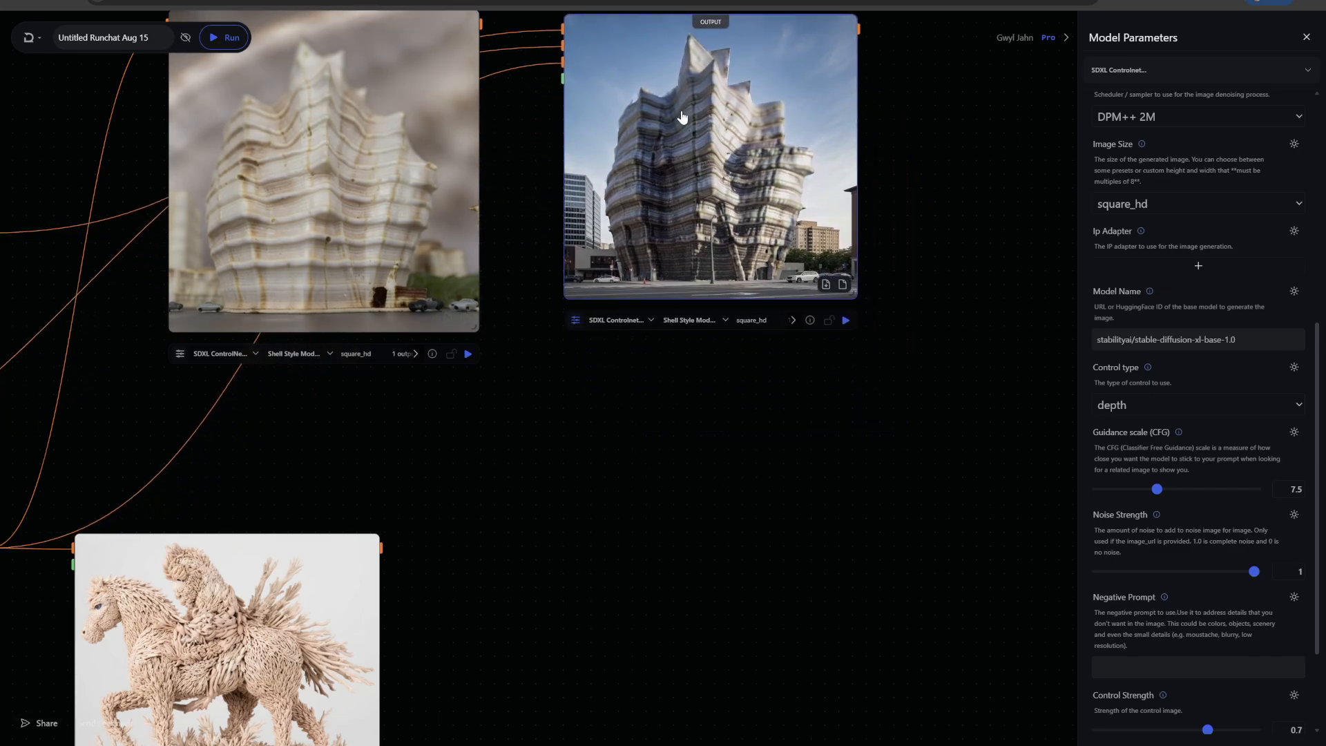
left_click_drag(679, 120, 684, 144)
scroll(953, 137, "up", 3)
left_click_drag(953, 136, 1007, 248)
scroll(1004, 245, "down", 1)
scroll(972, 233, "up", 5)
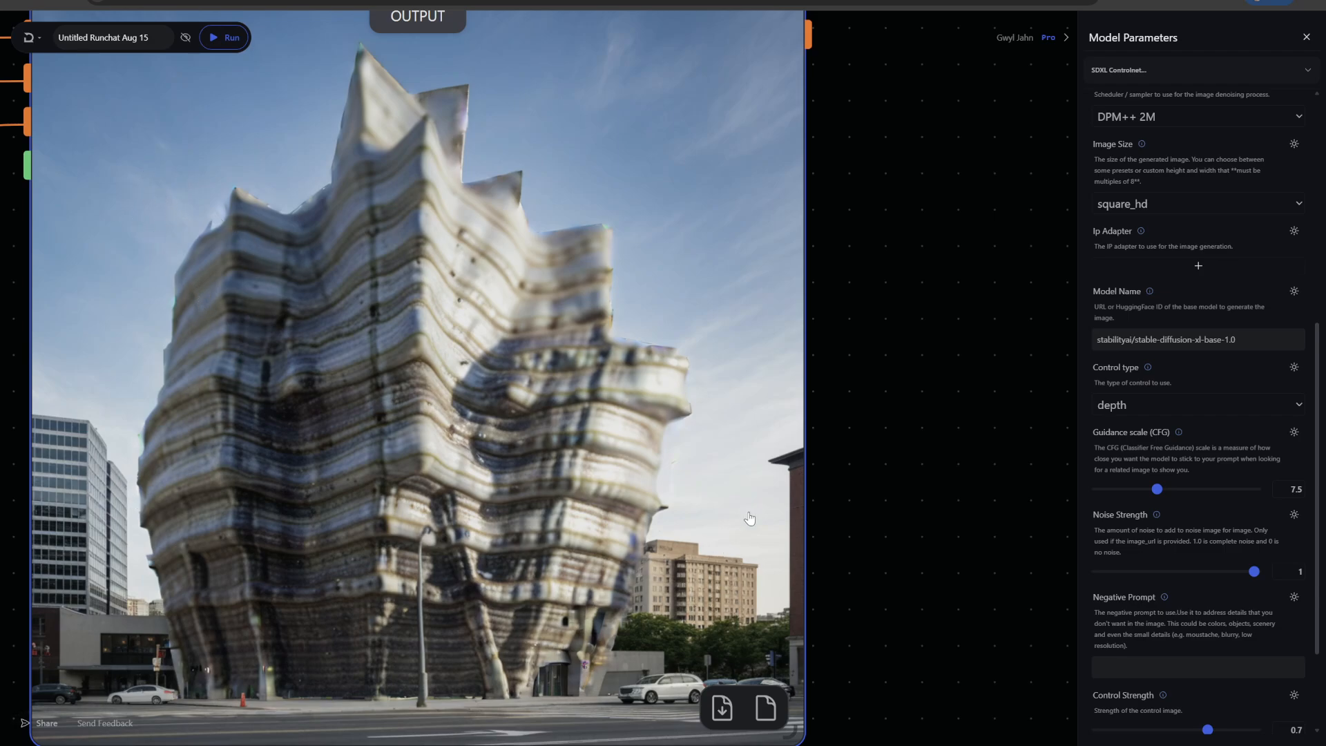
scroll(986, 302, "down", 5)
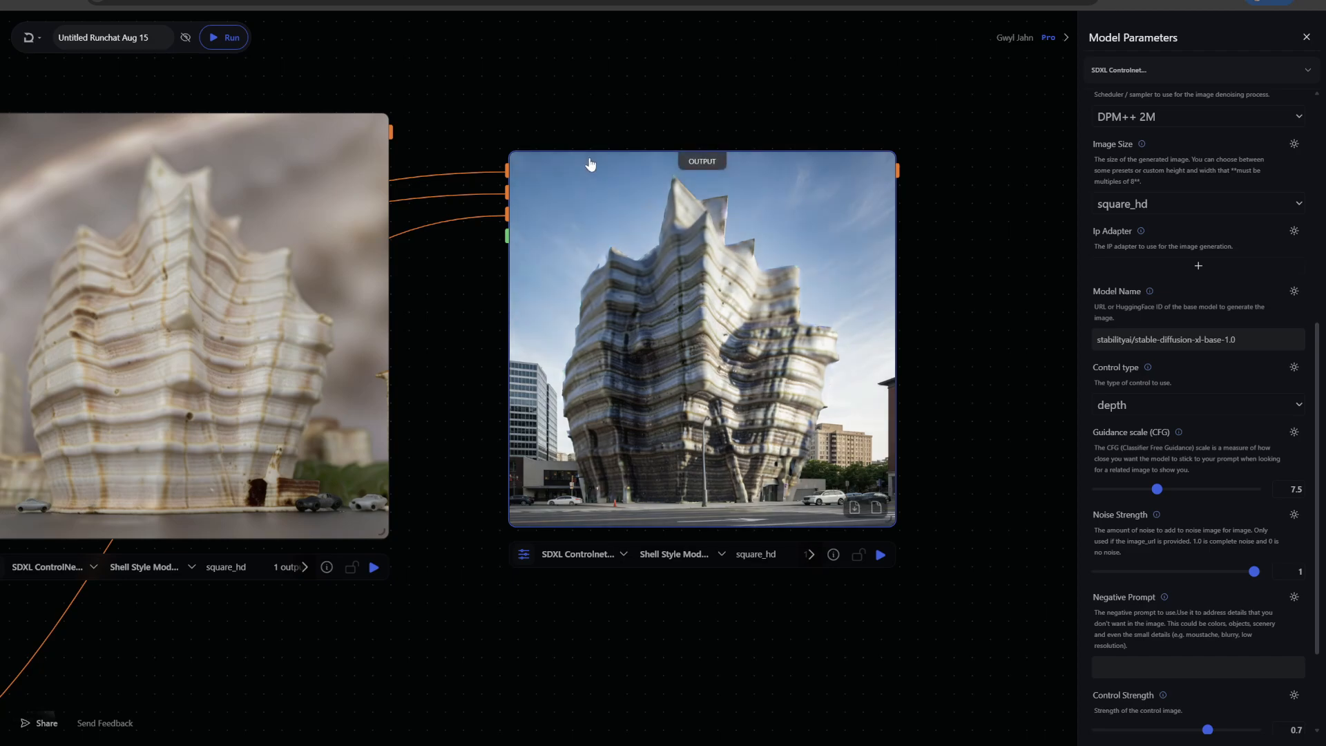
scroll(522, 165, "down", 3)
left_click_drag(437, 540, 771, 470)
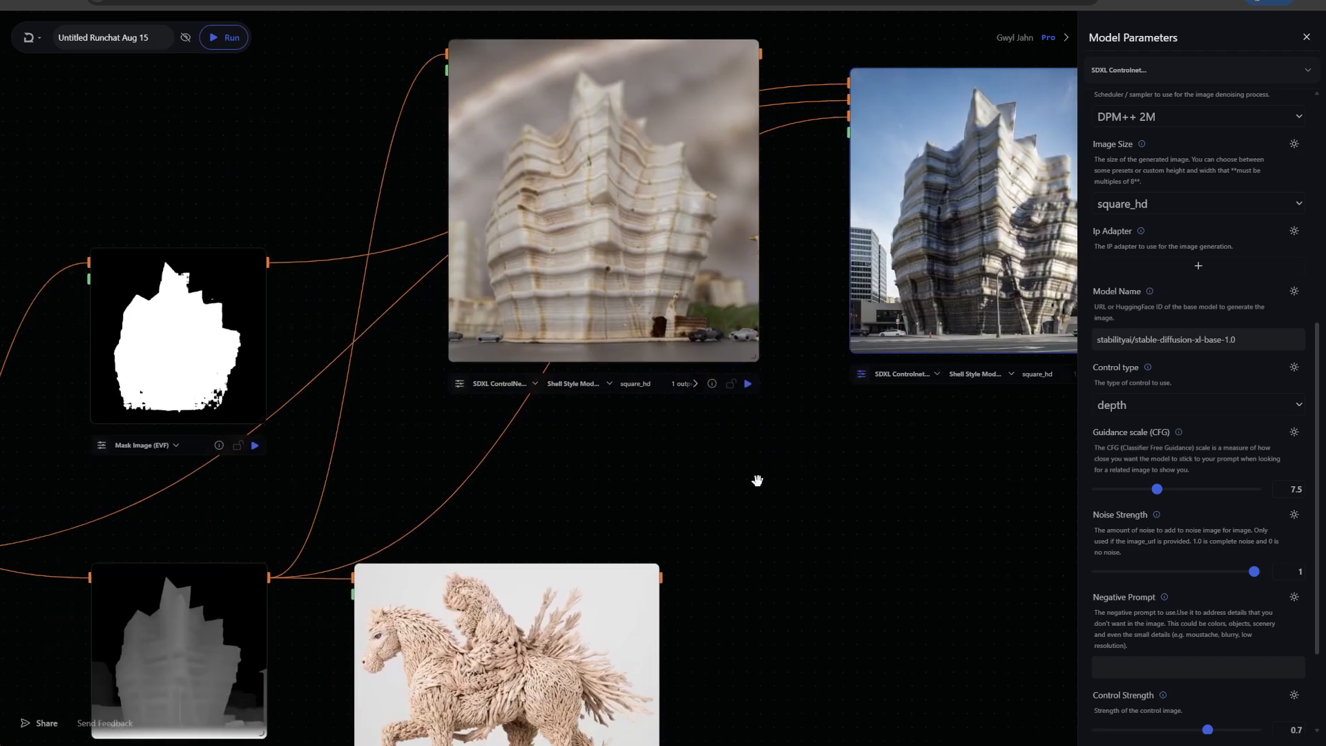
scroll(757, 480, "down", 1)
left_click_drag(777, 522, 857, 316)
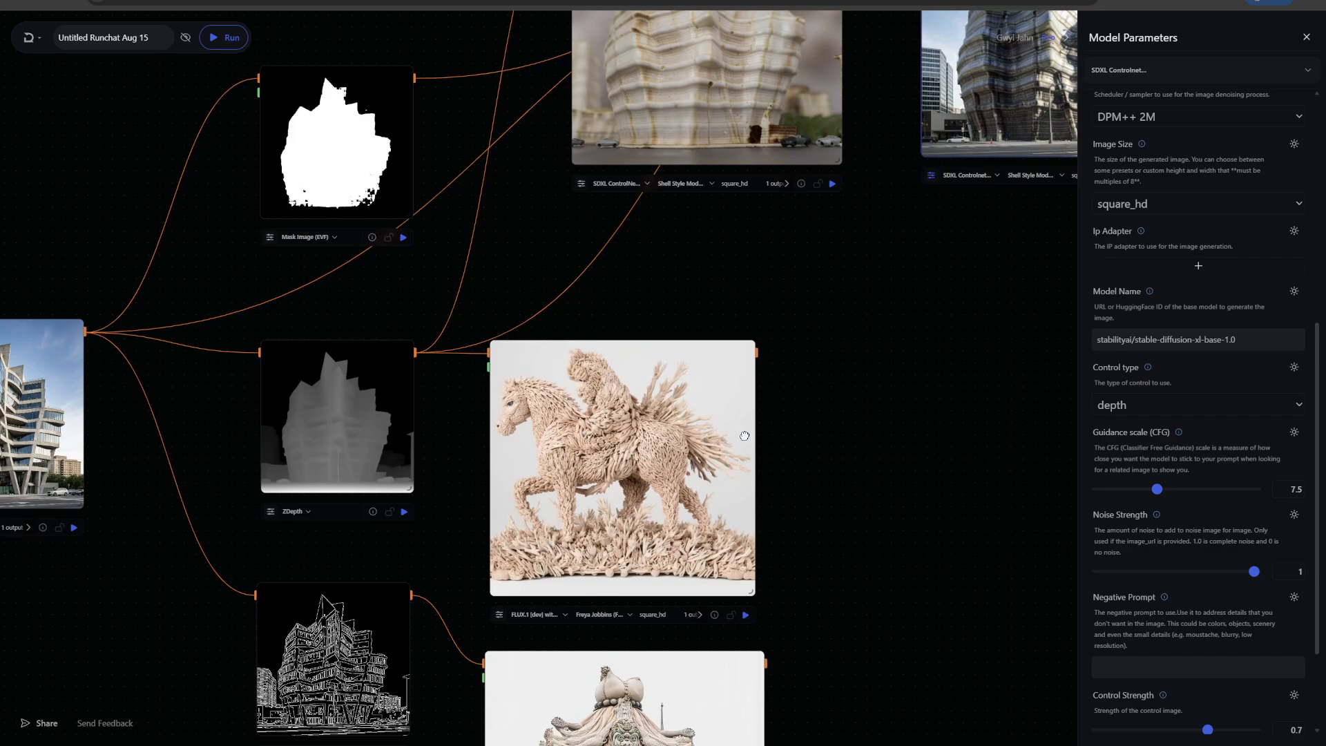
left_click_drag(744, 436, 710, 473)
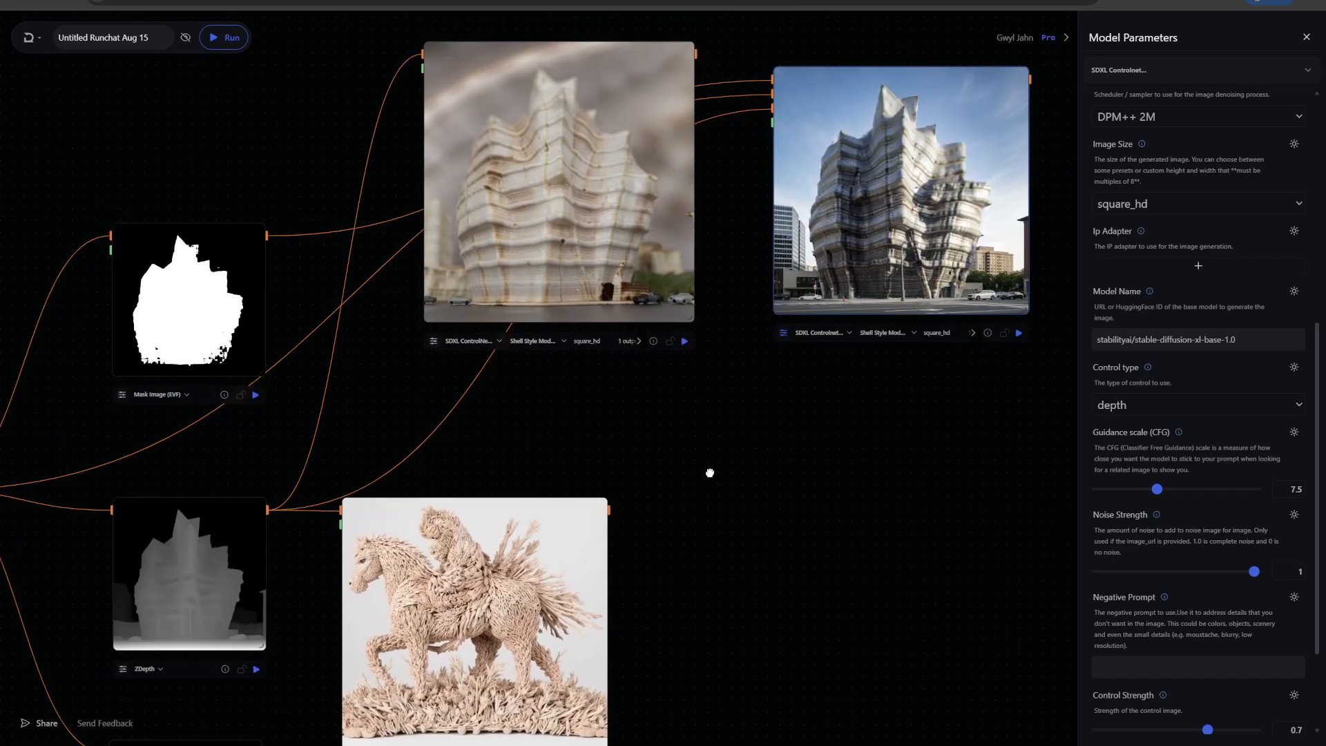
Replace the inpaint node's image input by deleting its edge and connecting the ZDepth image instead
left_click(306, 345)
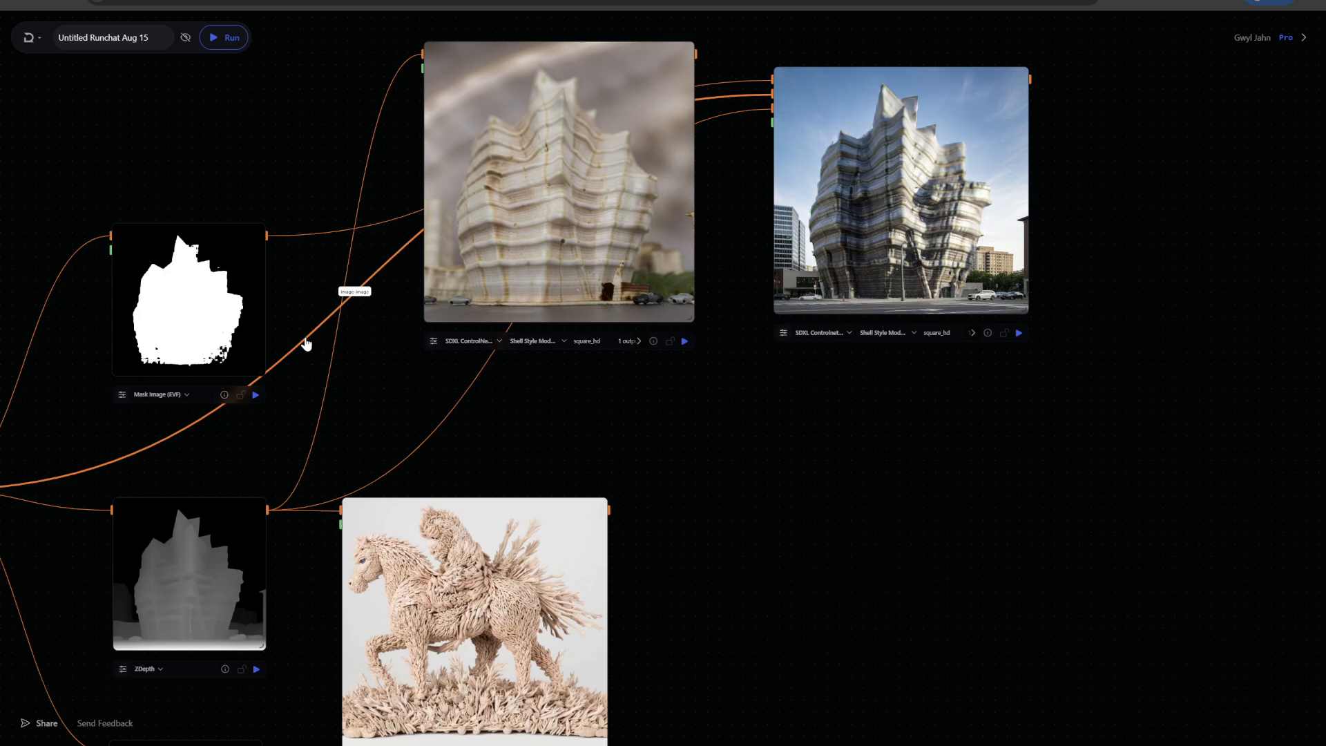
key("Delete")
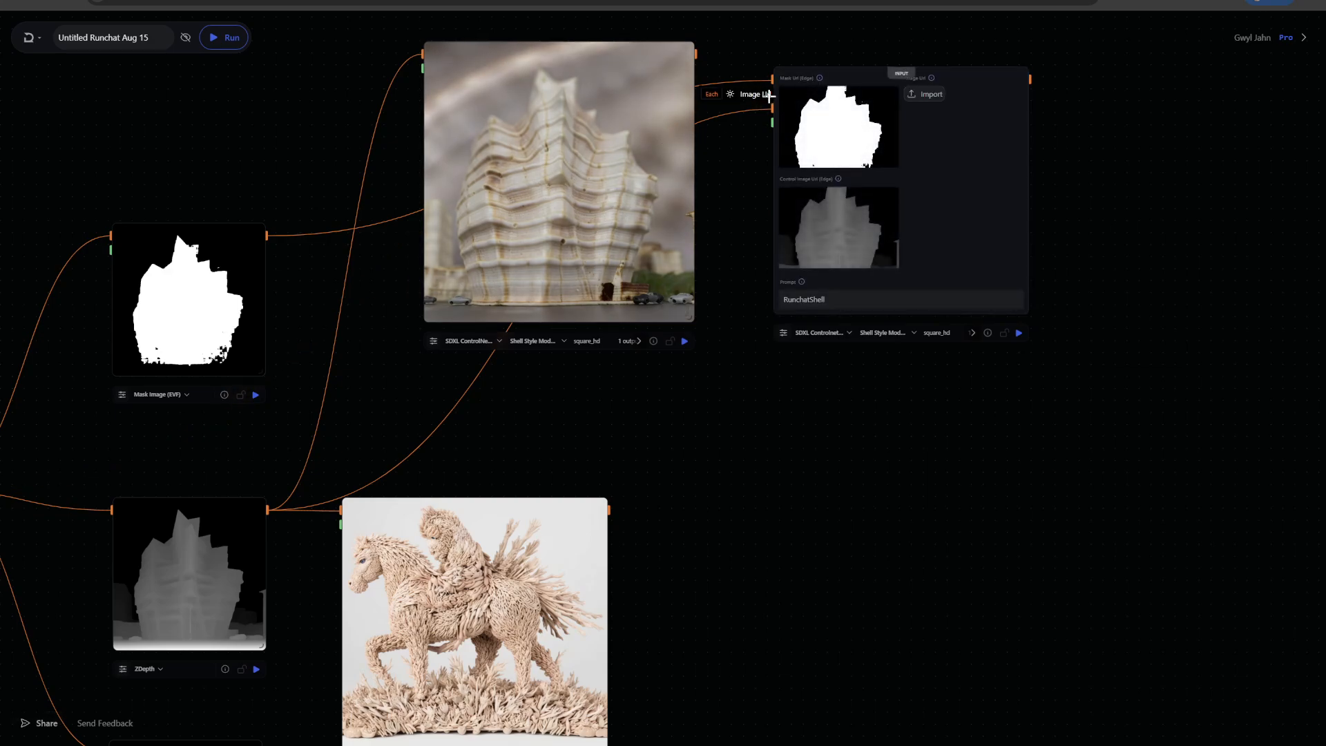
left_click_drag(768, 95, 269, 509)
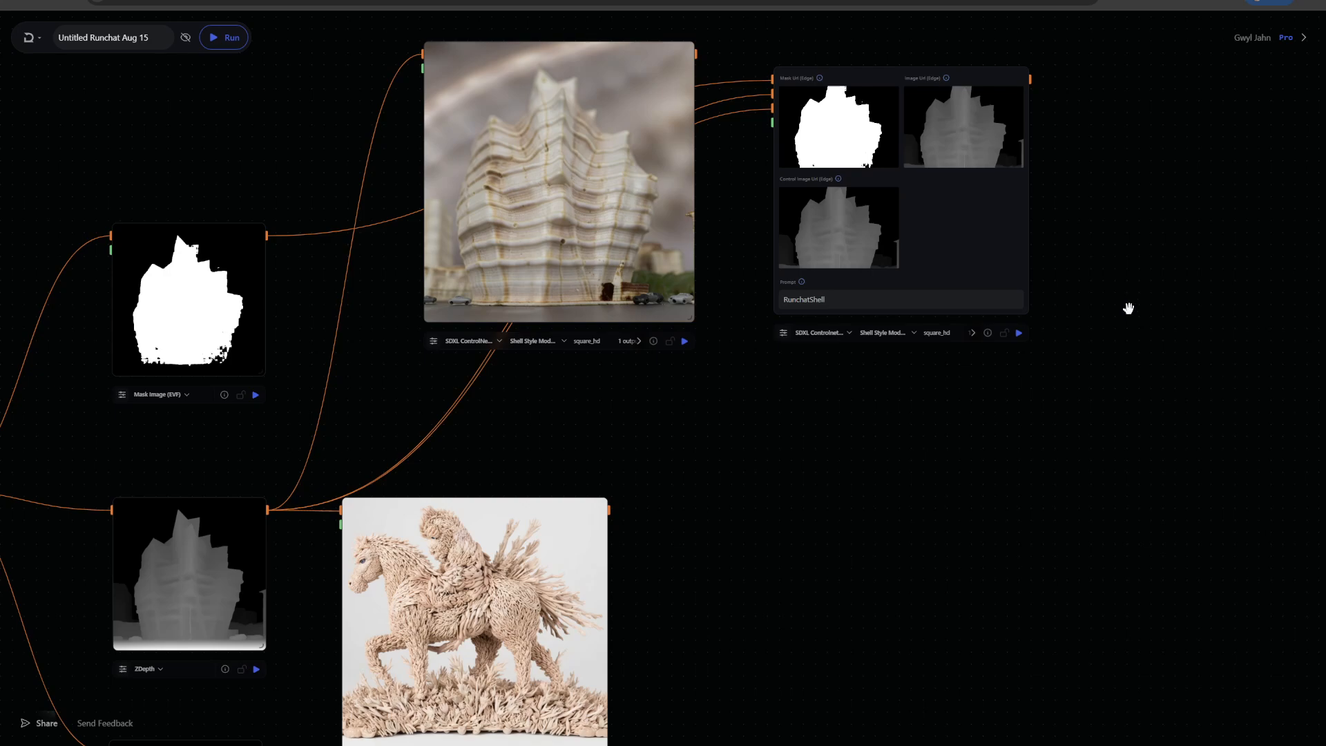
Switch the inpaint node's LoRA to Tectonics Test, paste RunchatTectonic as its prompt, and run it
scroll(1128, 308, "up", 3)
scroll(966, 428, "down", 1)
scroll(986, 444, "right", 2)
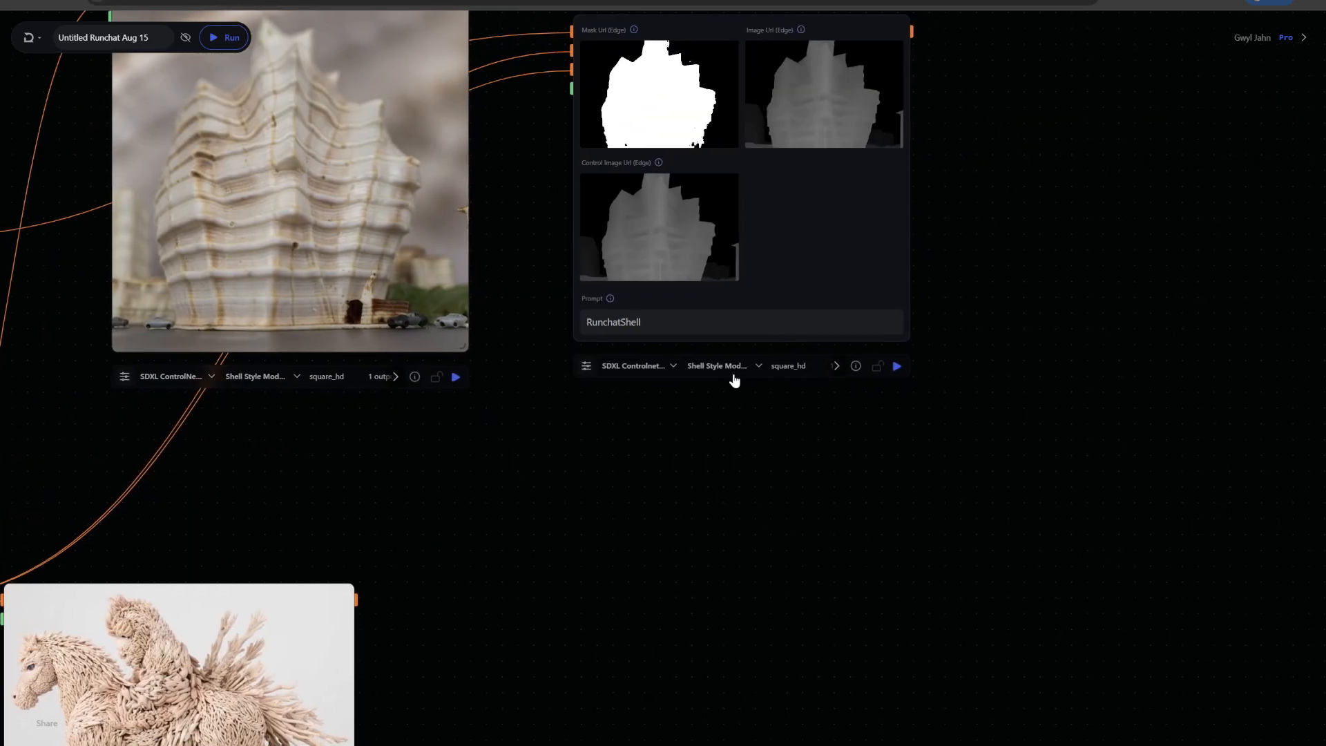
left_click(725, 367)
scroll(804, 474, "down", 1)
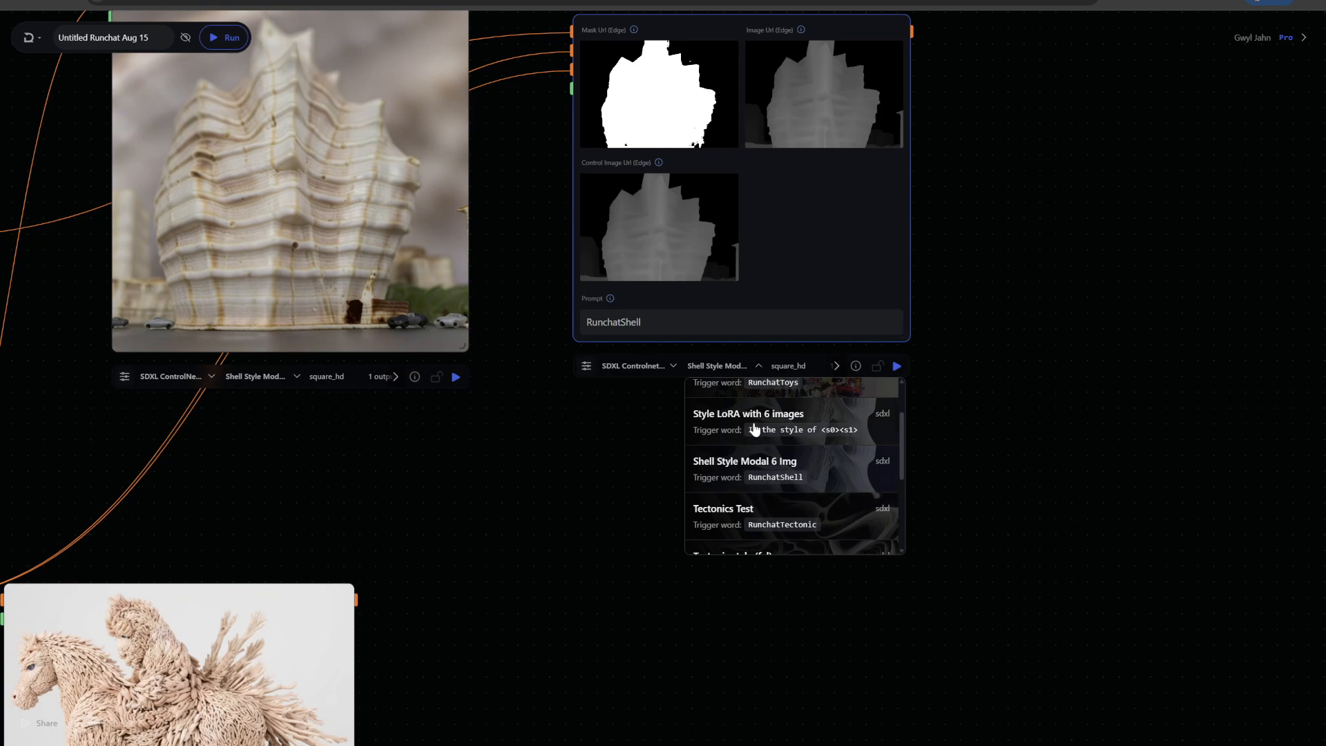
scroll(825, 494, "down", 1)
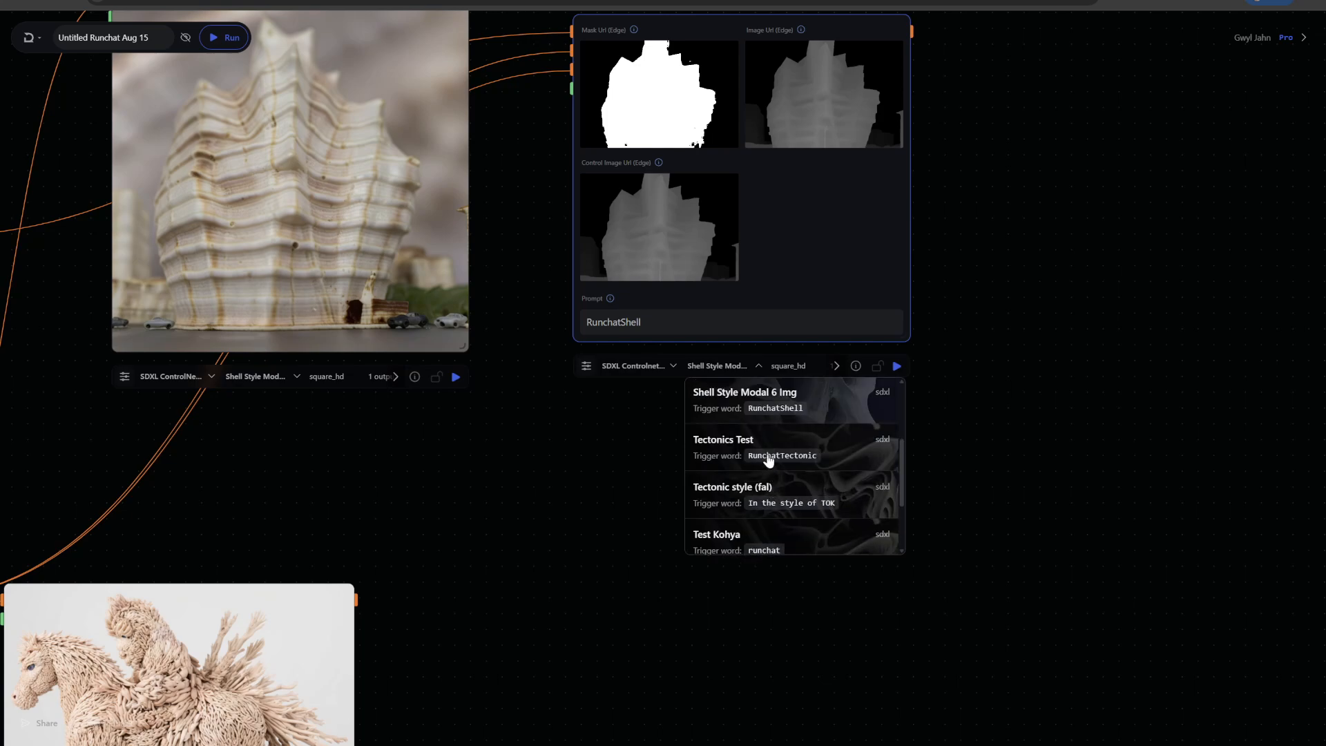
scroll(768, 461, "down", 1)
scroll(770, 457, "up", 2)
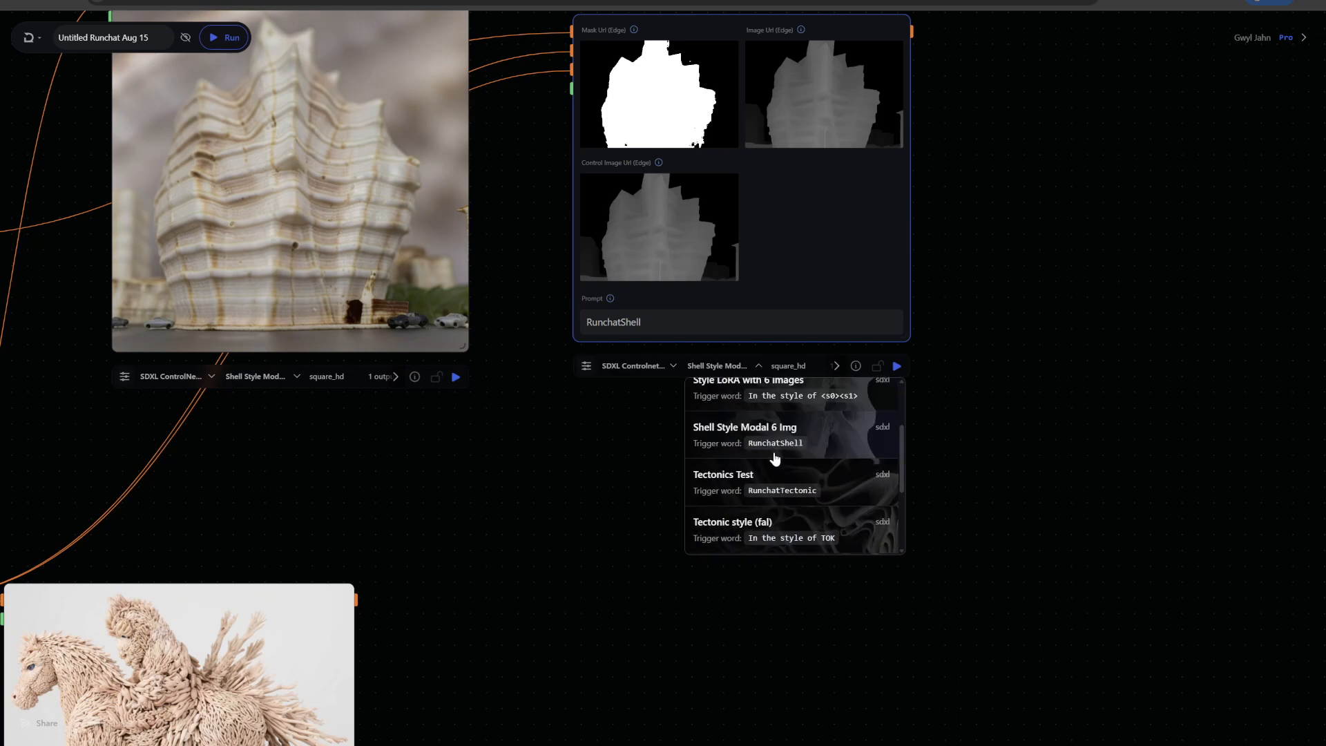
left_click(774, 479)
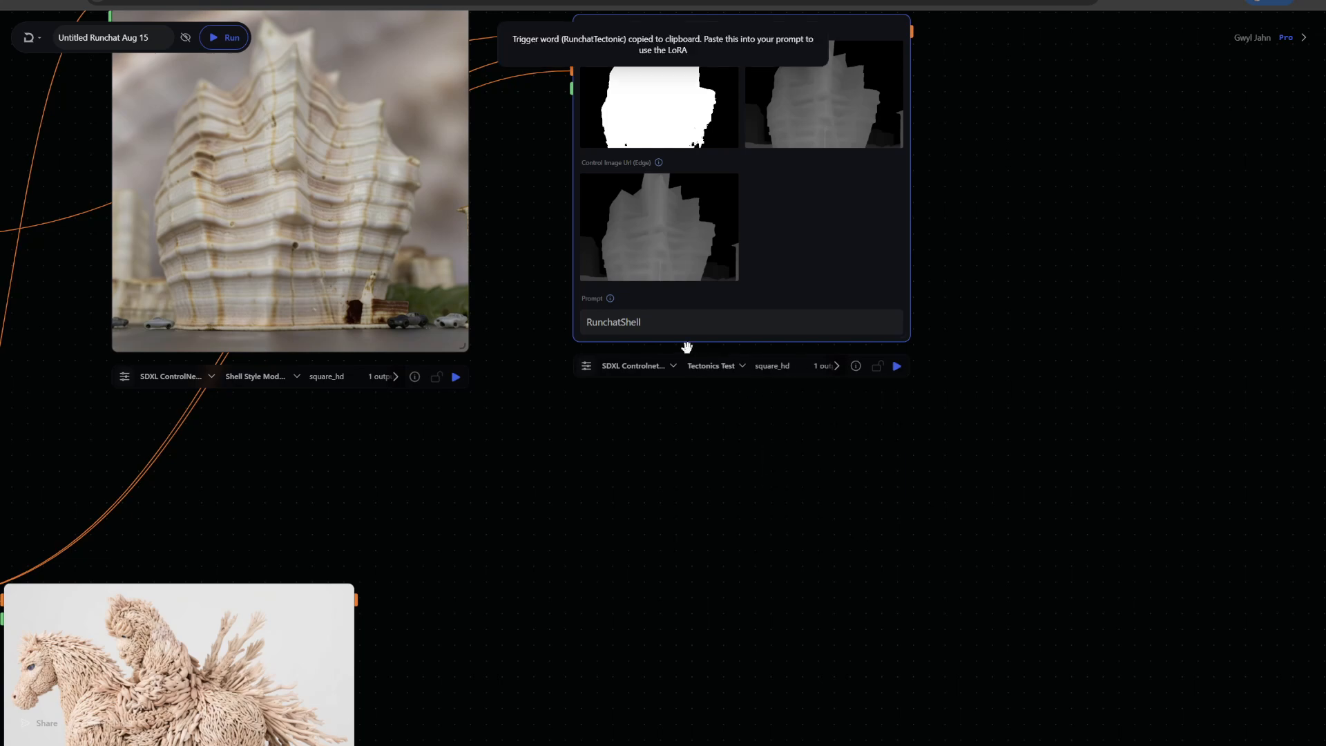
double_click(640, 323)
key("ctrl+v")
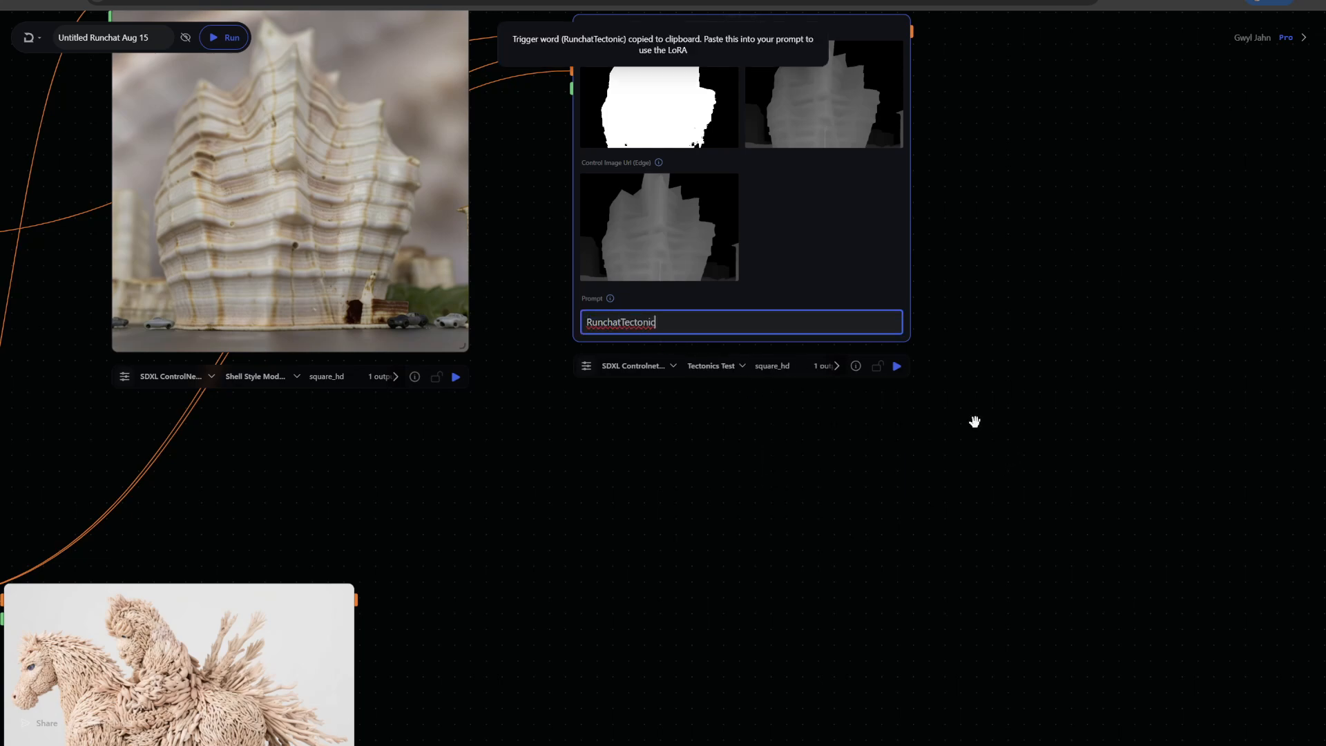
left_click(897, 366)
Switch the first SDXL ControlNet node's LoRA to Tectonics Test, set its prompt to RunchatTectonic, and run it
scroll(725, 521, "left", 5)
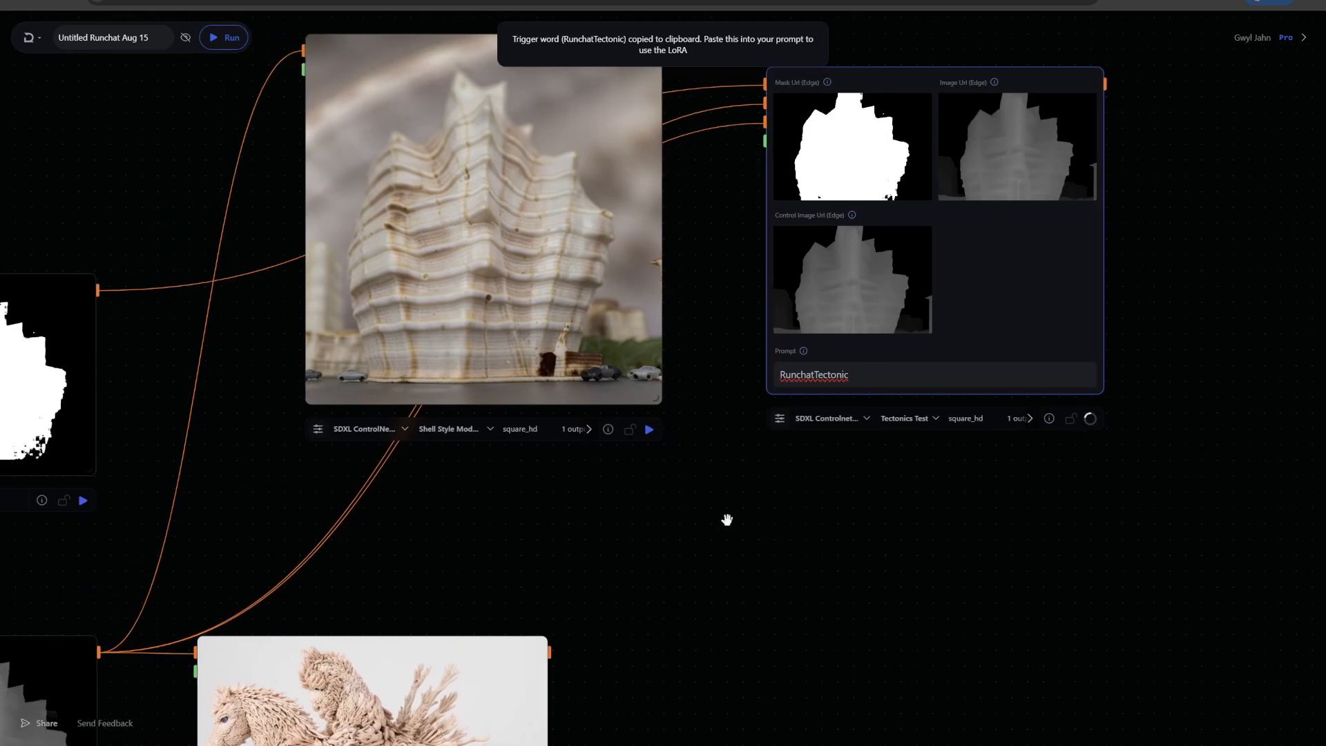
left_click(452, 430)
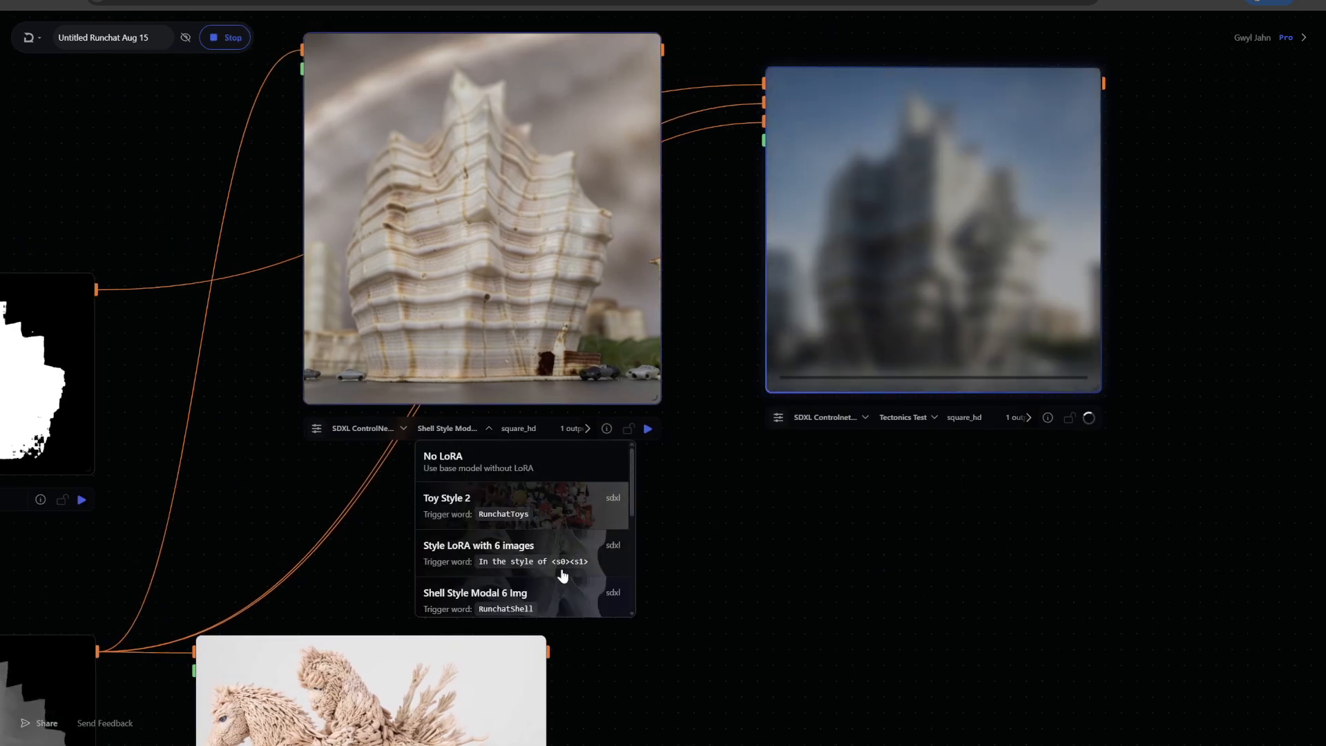
scroll(625, 553, "down", 2)
left_click(512, 586)
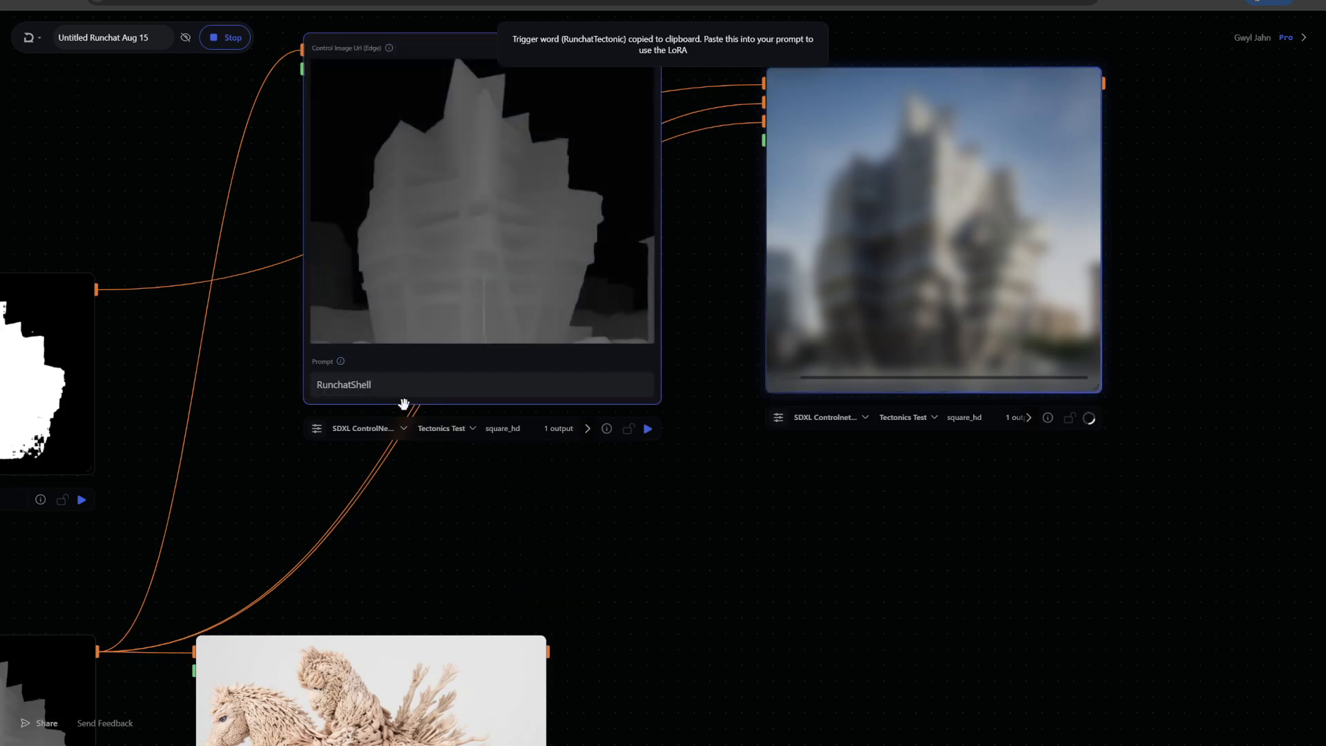
double_click(355, 384)
key("ctrl+v")
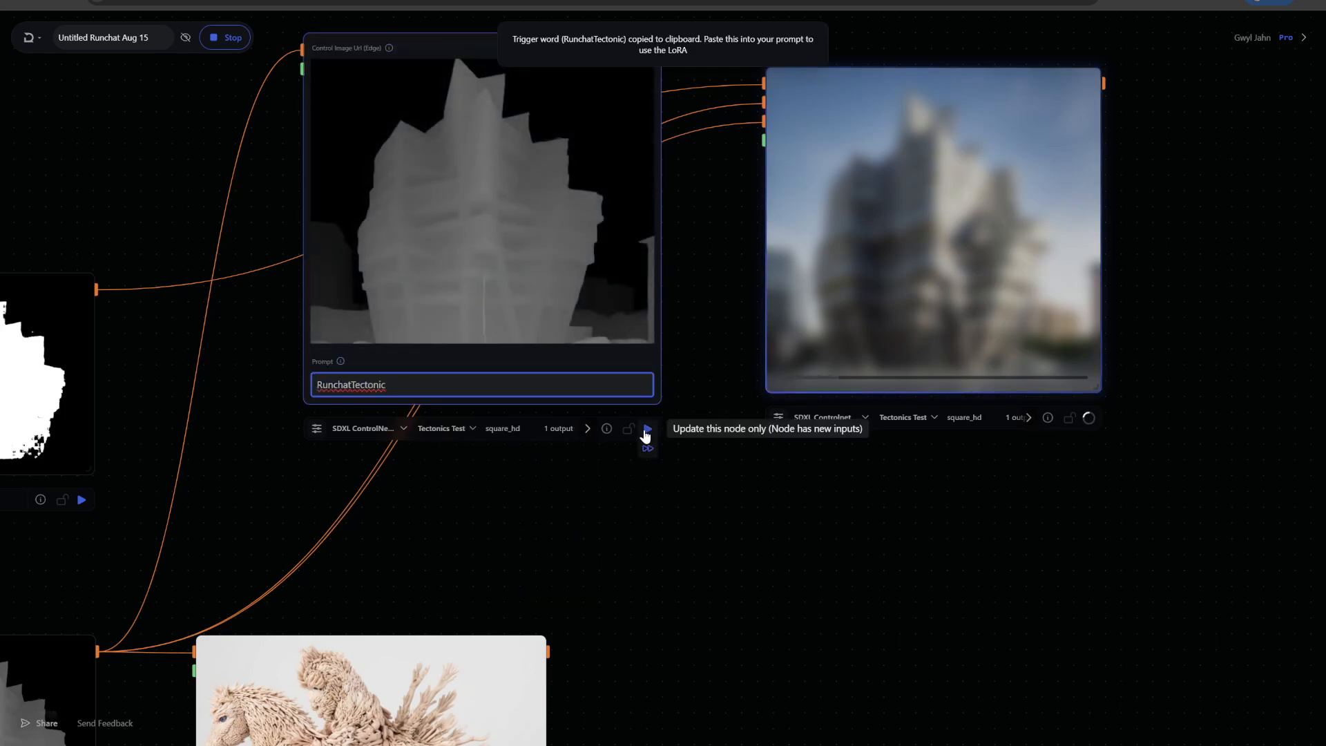
scroll(676, 509, "down", 2)
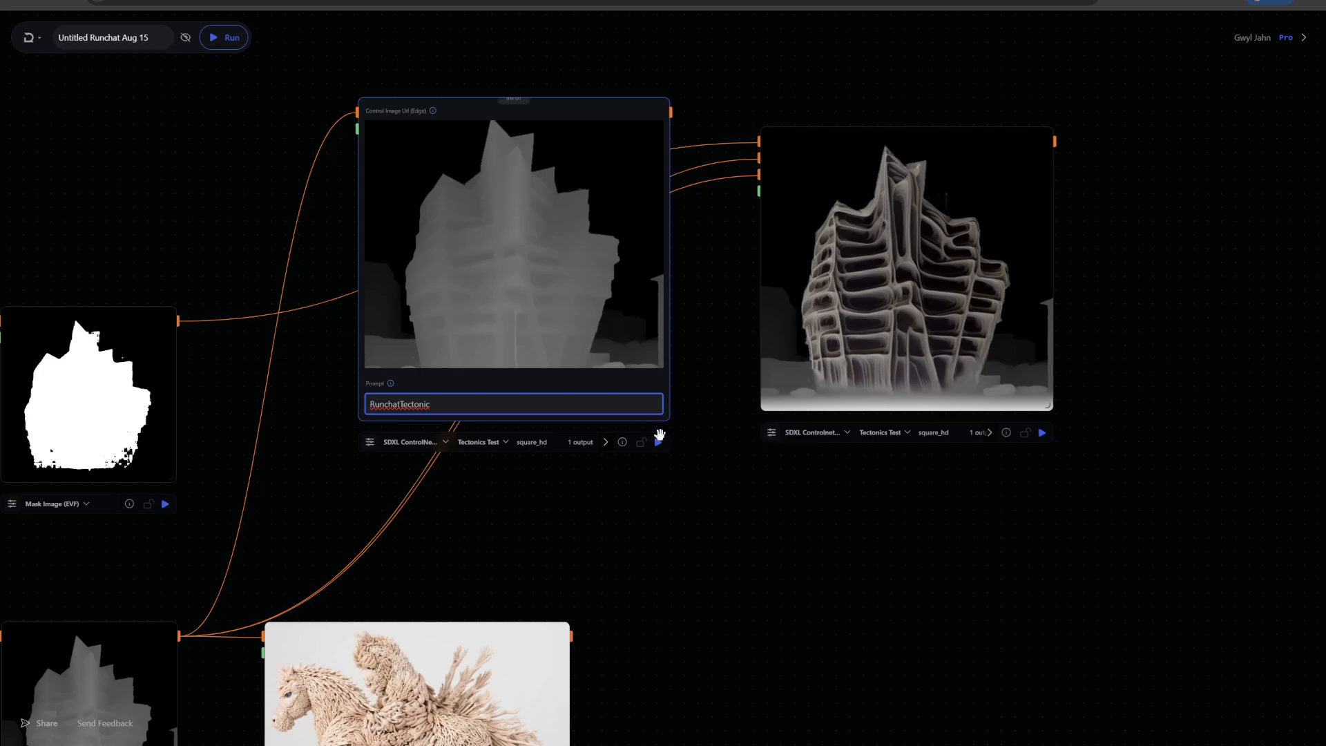
left_click(659, 443)
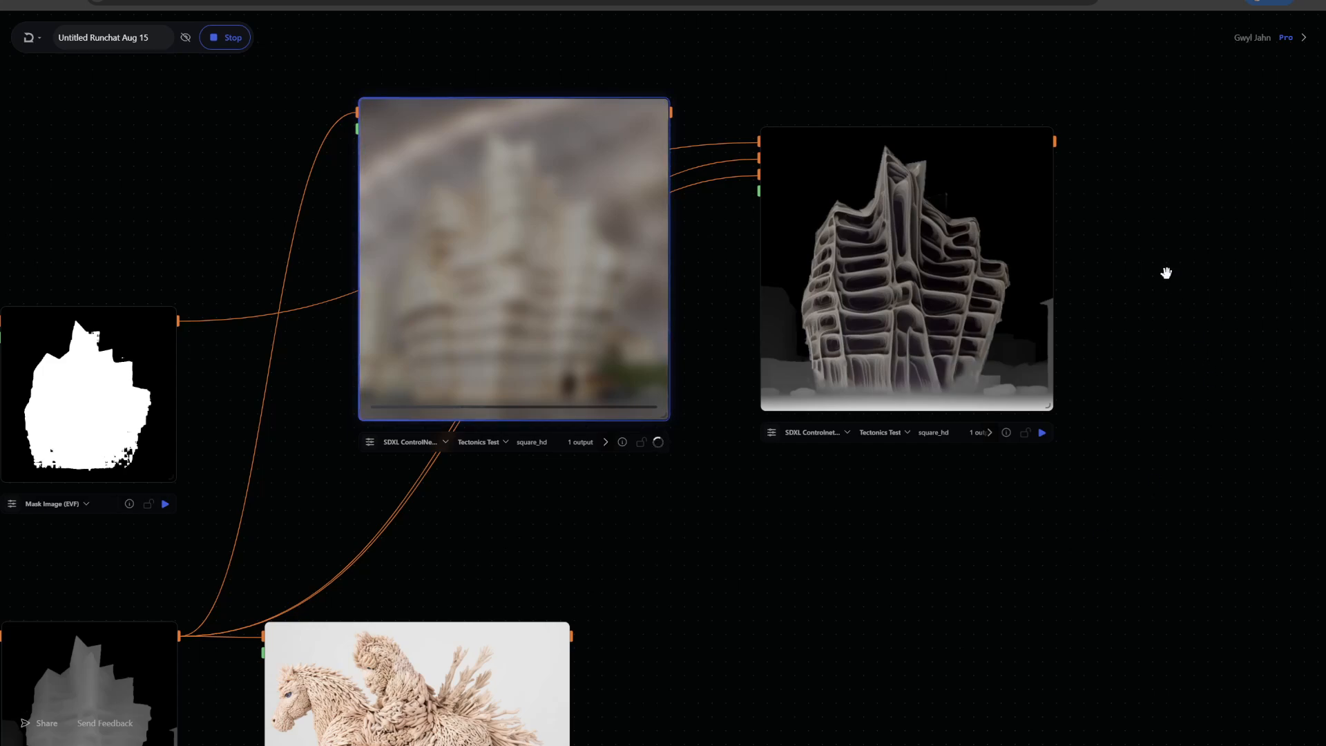
scroll(1166, 272, "up", 3)
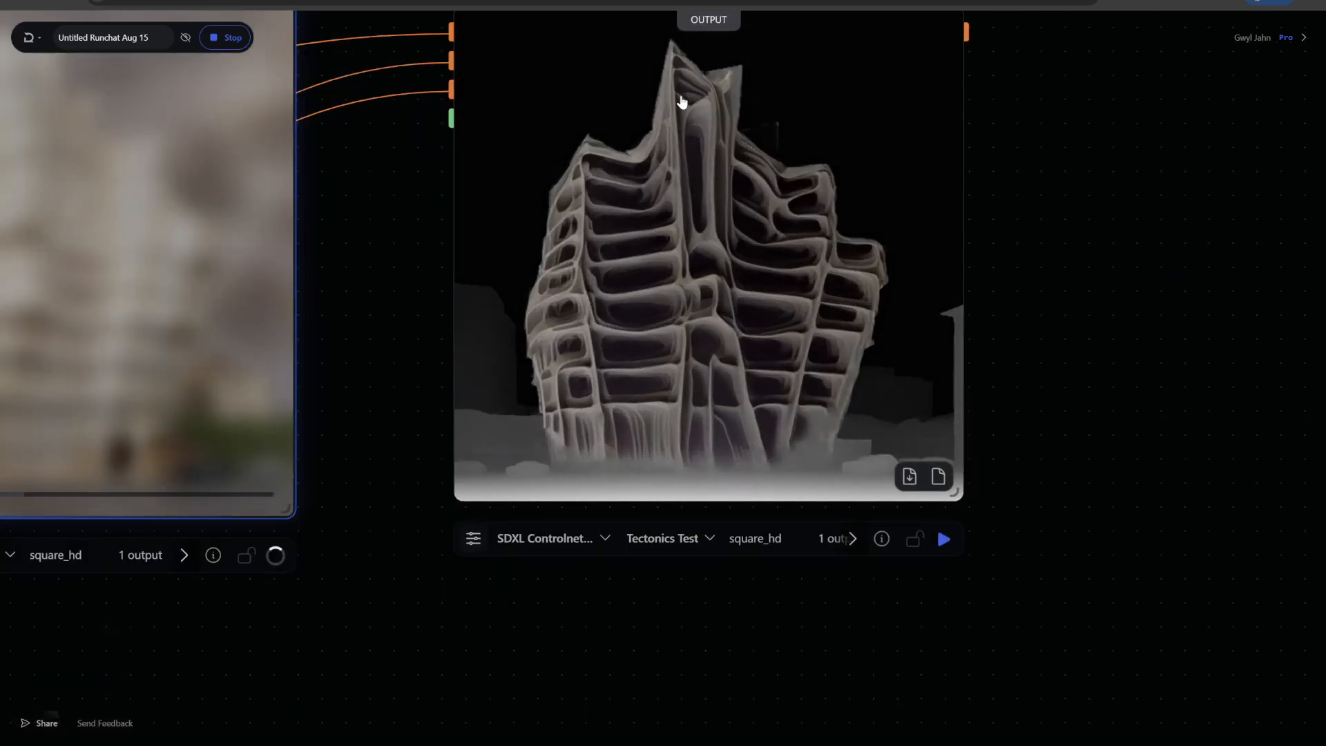
scroll(512, 666, "down", 3)
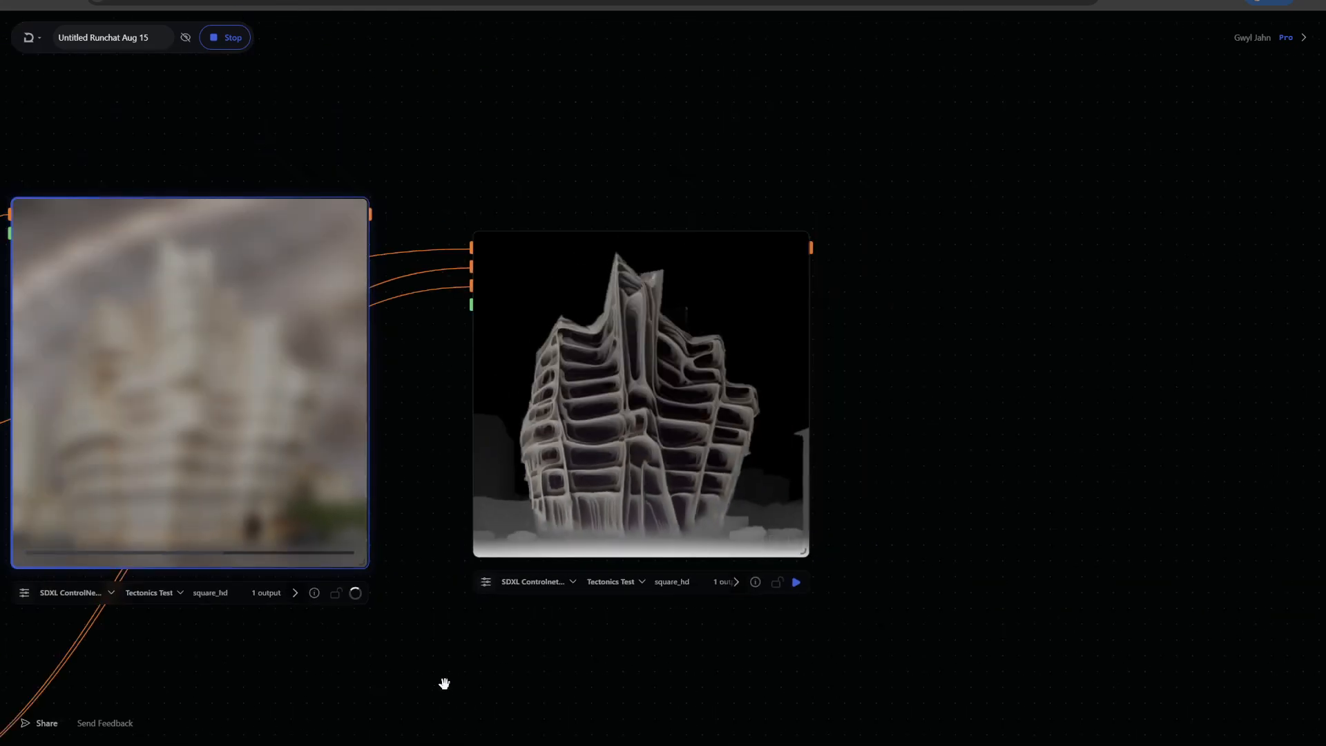
Watch the inpaint node finish generating its Tectonics-style building beside the first ControlNet result
left_click_drag(444, 683, 1005, 441)
scroll(384, 416, "down", 3)
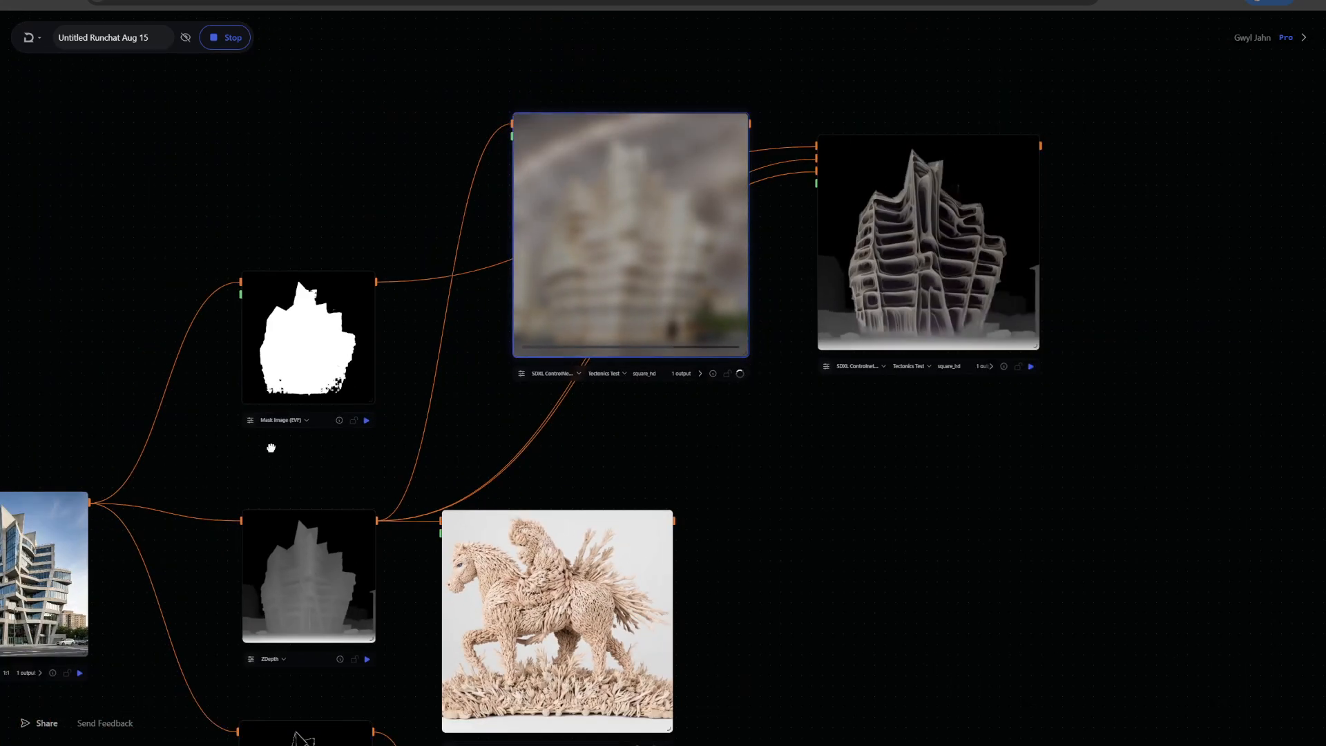
left_click_drag(270, 449, 339, 412)
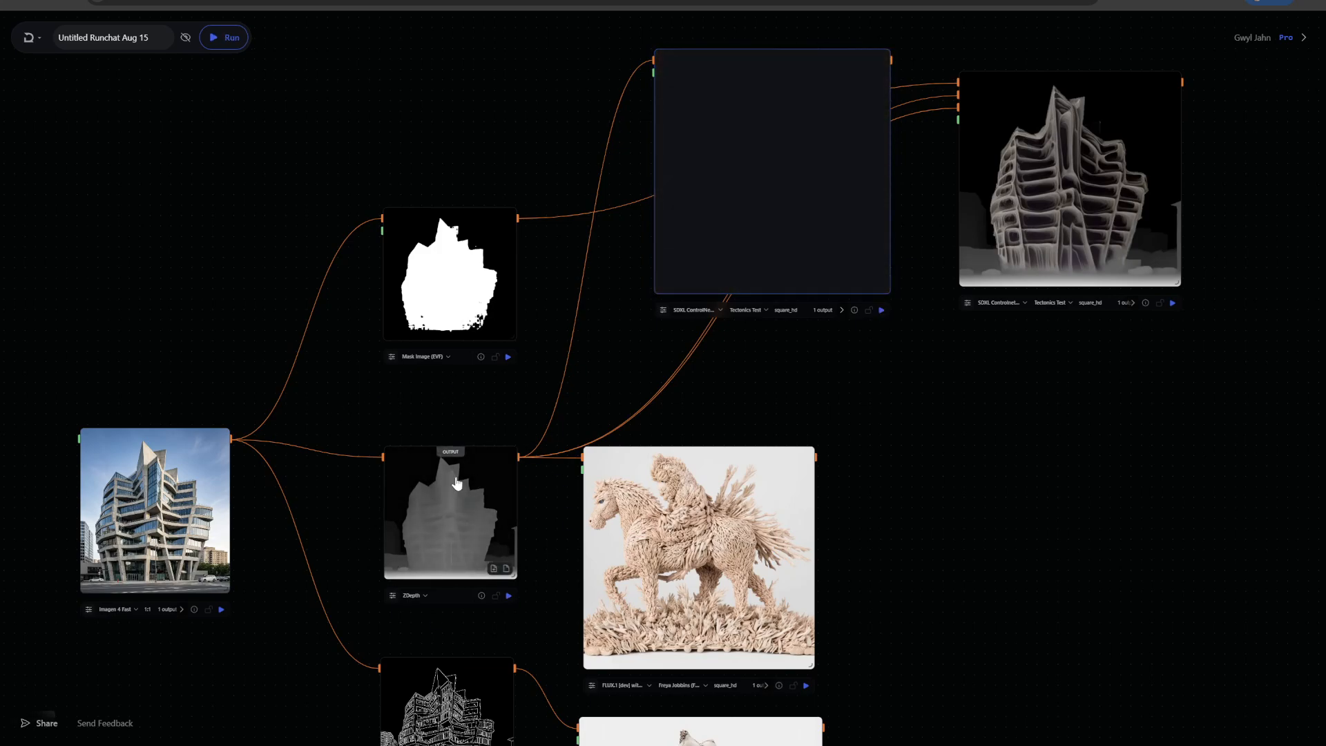
scroll(1282, 154, "up", 4)
scroll(1122, 181, "down", 1)
scroll(1123, 181, "down", 1)
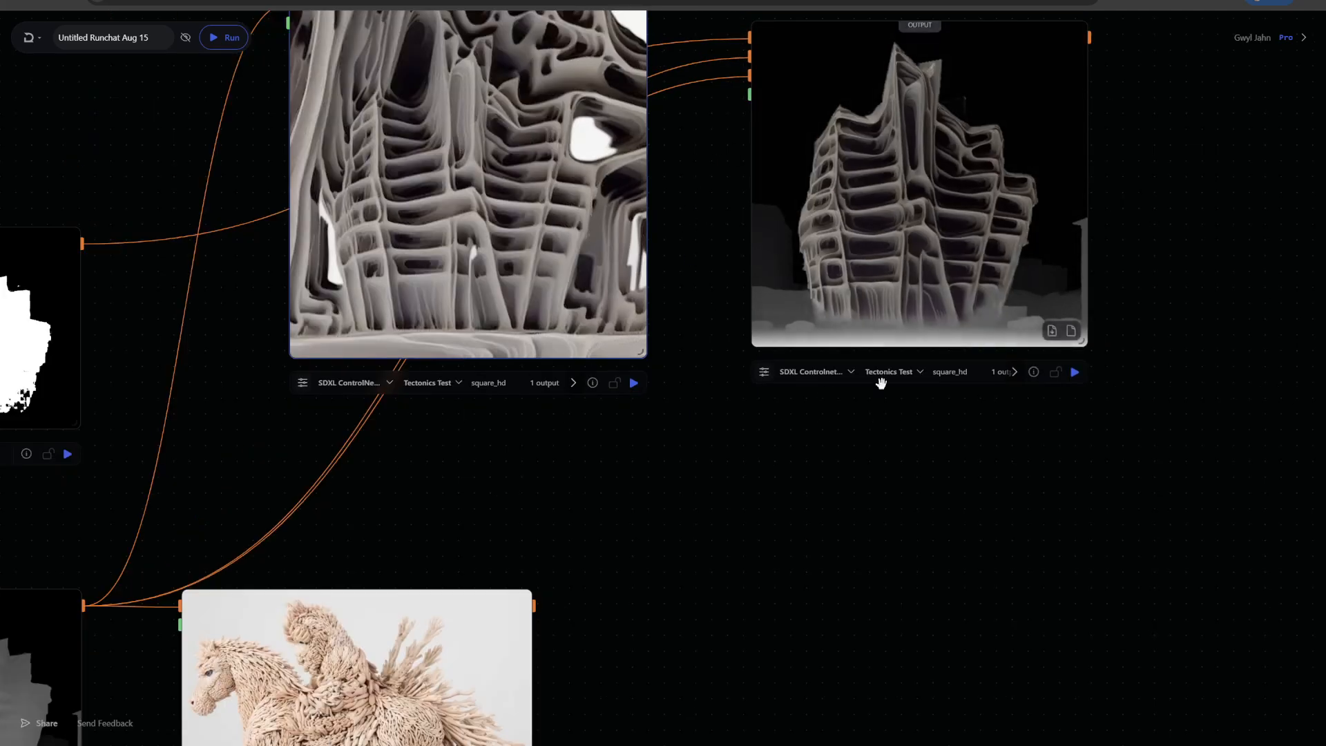
left_click_drag(744, 525, 884, 677)
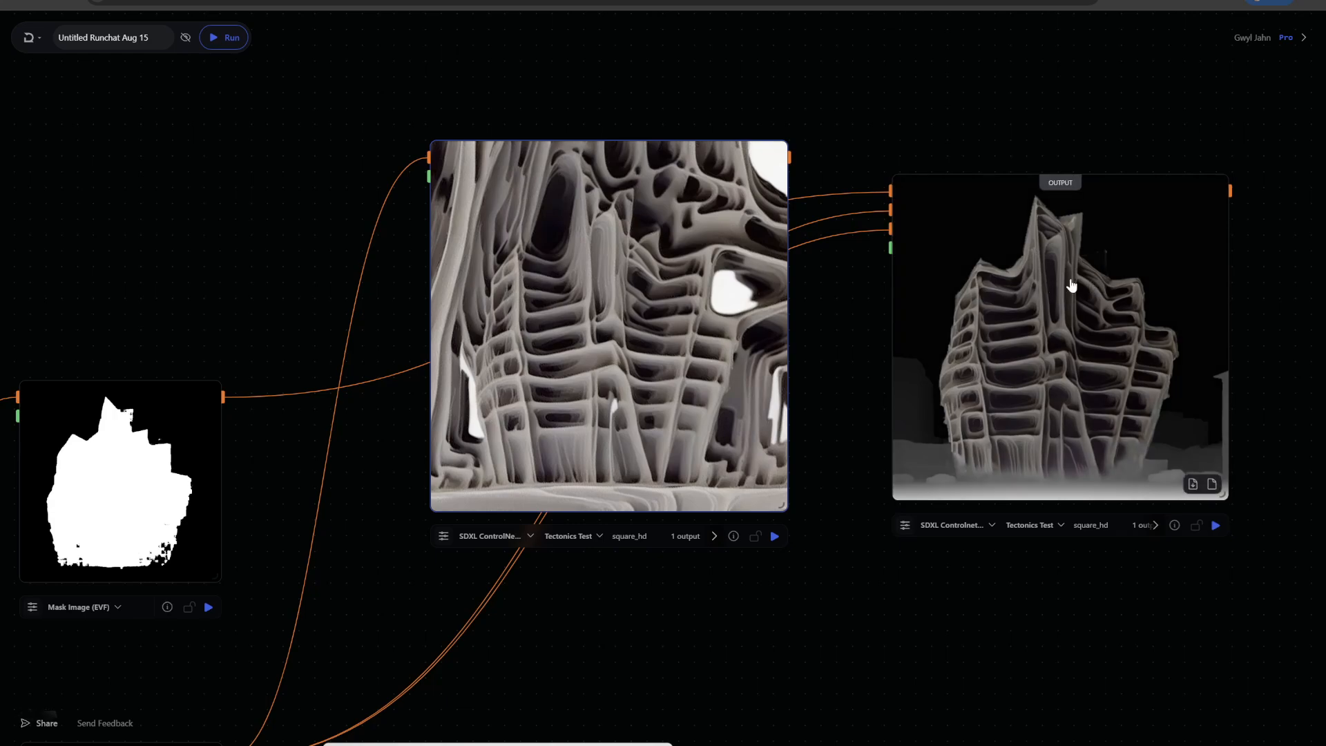
Compare the inpaint and first ControlNet Tectonics-style outputs up close
left_click_drag(1049, 287, 1121, 260)
scroll(859, 334, "down", 1)
left_click_drag(858, 325, 814, 297)
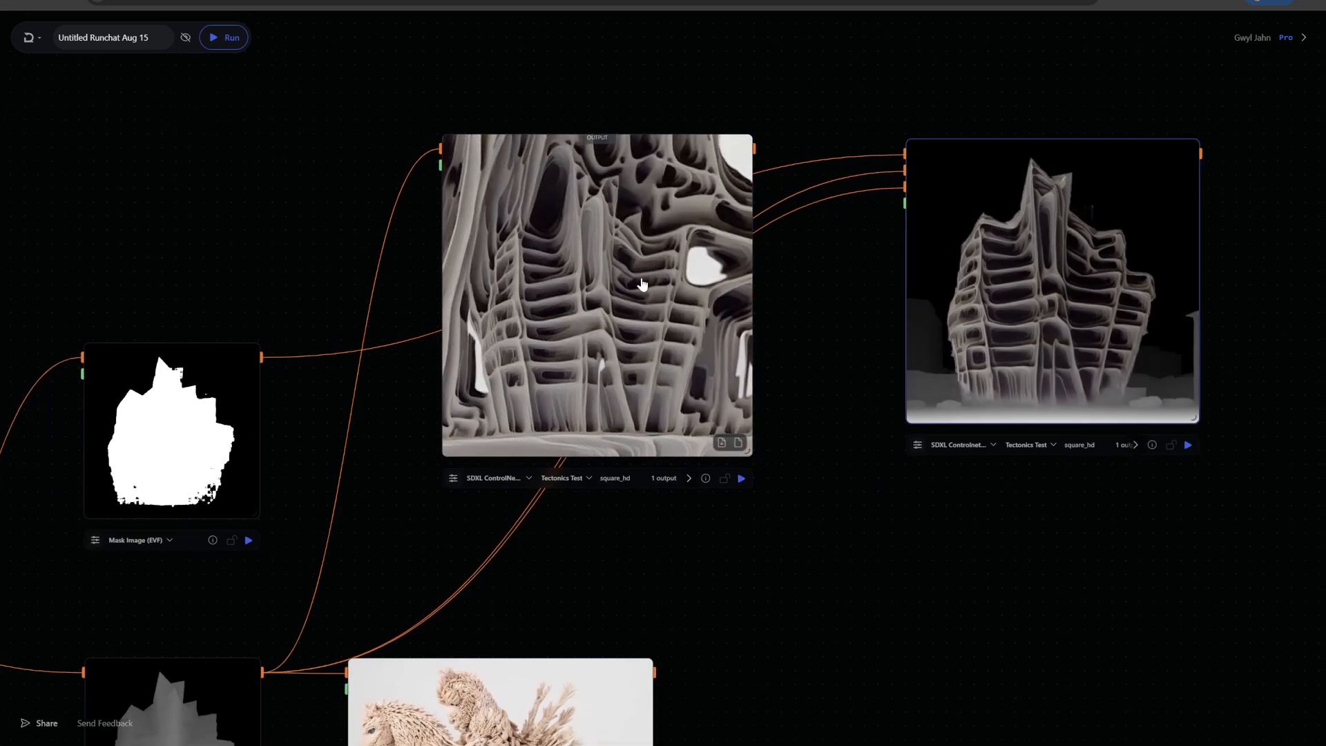
left_click_drag(670, 293, 580, 270)
scroll(1026, 572, "up", 2)
left_click_drag(1084, 543, 772, 636)
scroll(919, 497, "up", 2)
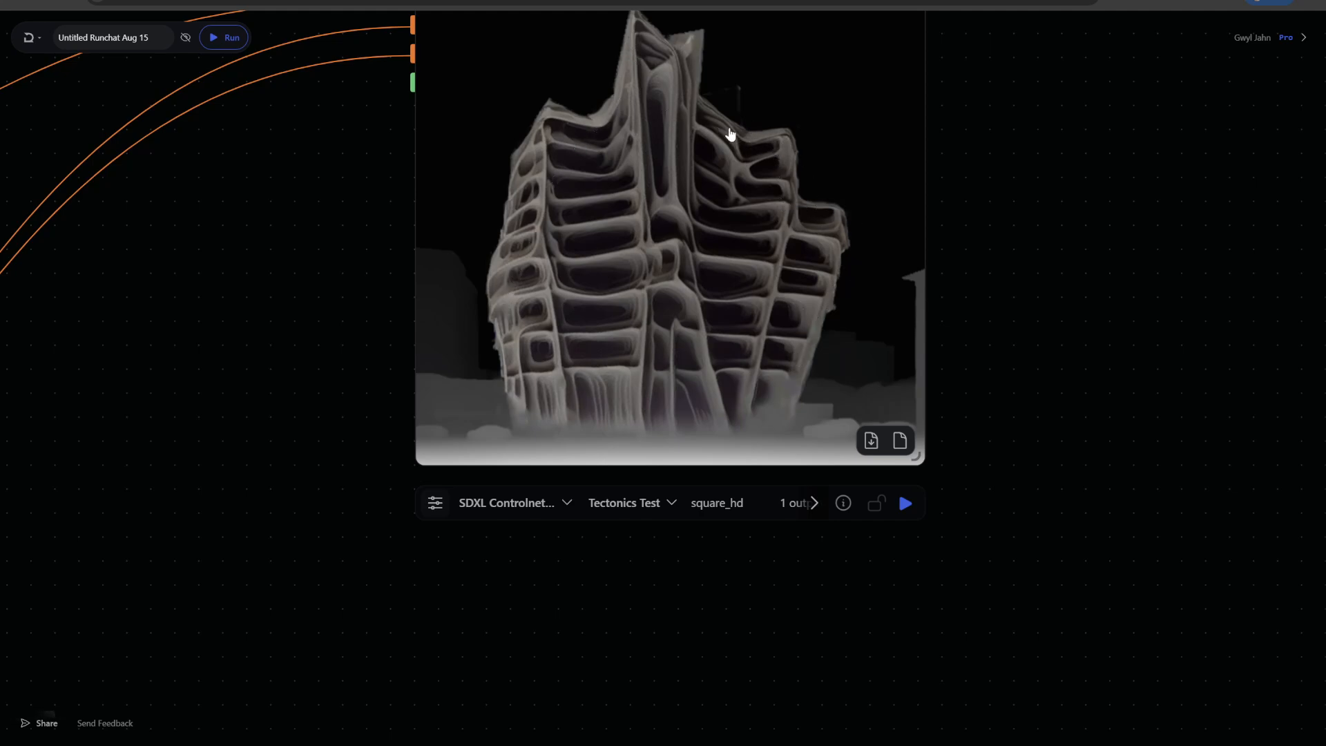
scroll(352, 300, "down", 3)
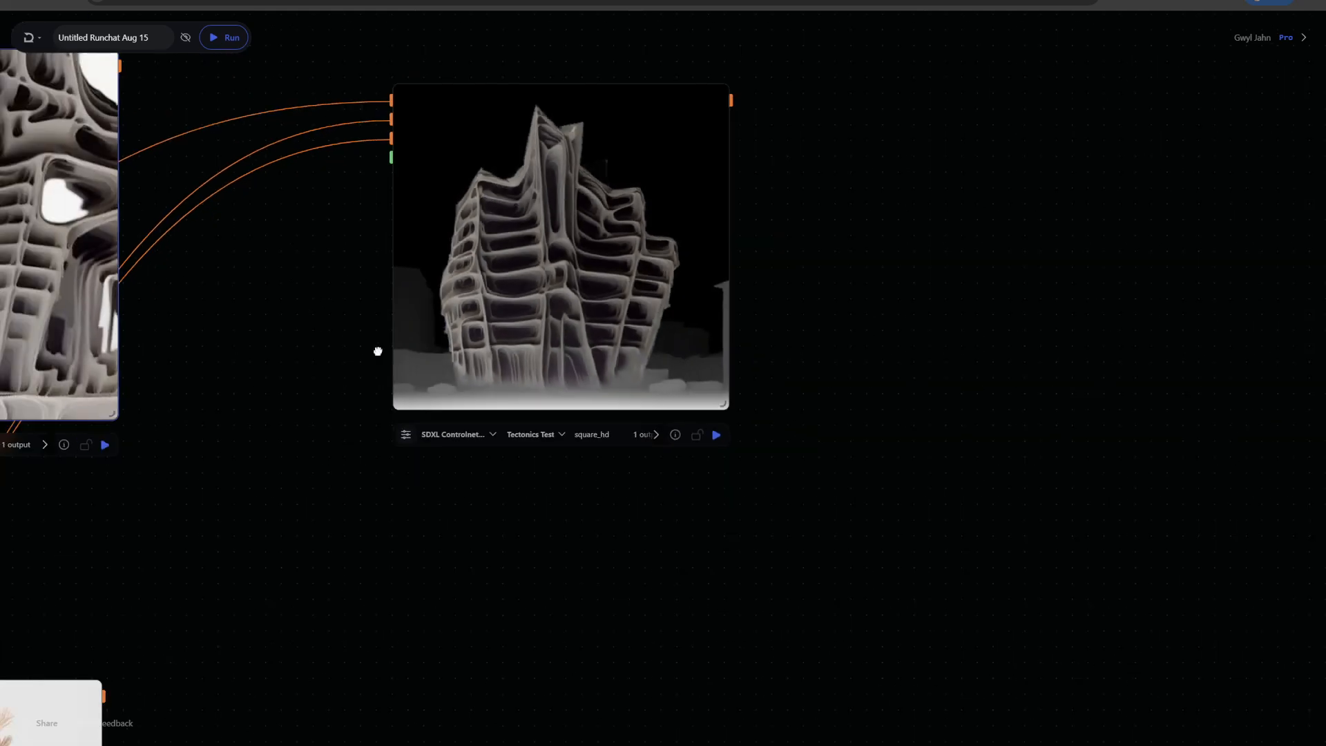
left_click_drag(379, 352, 838, 411)
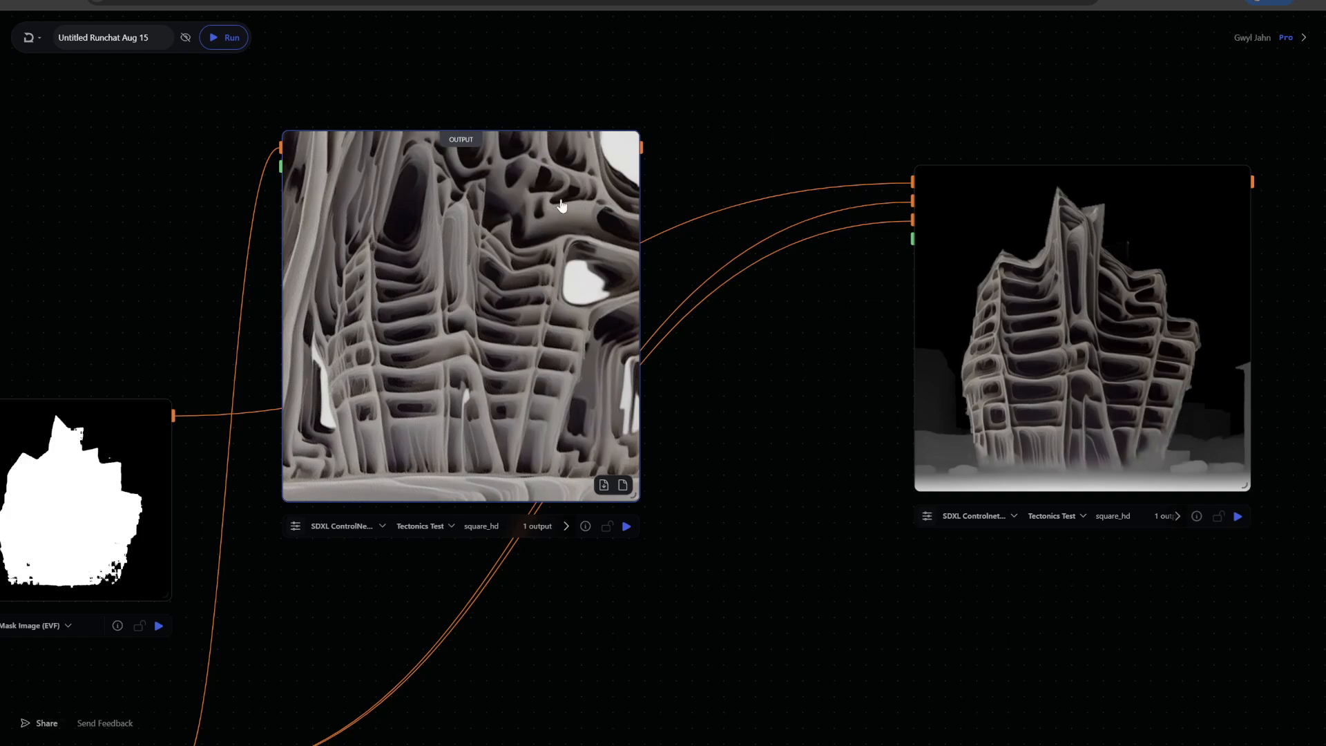
scroll(808, 420, "down", 3)
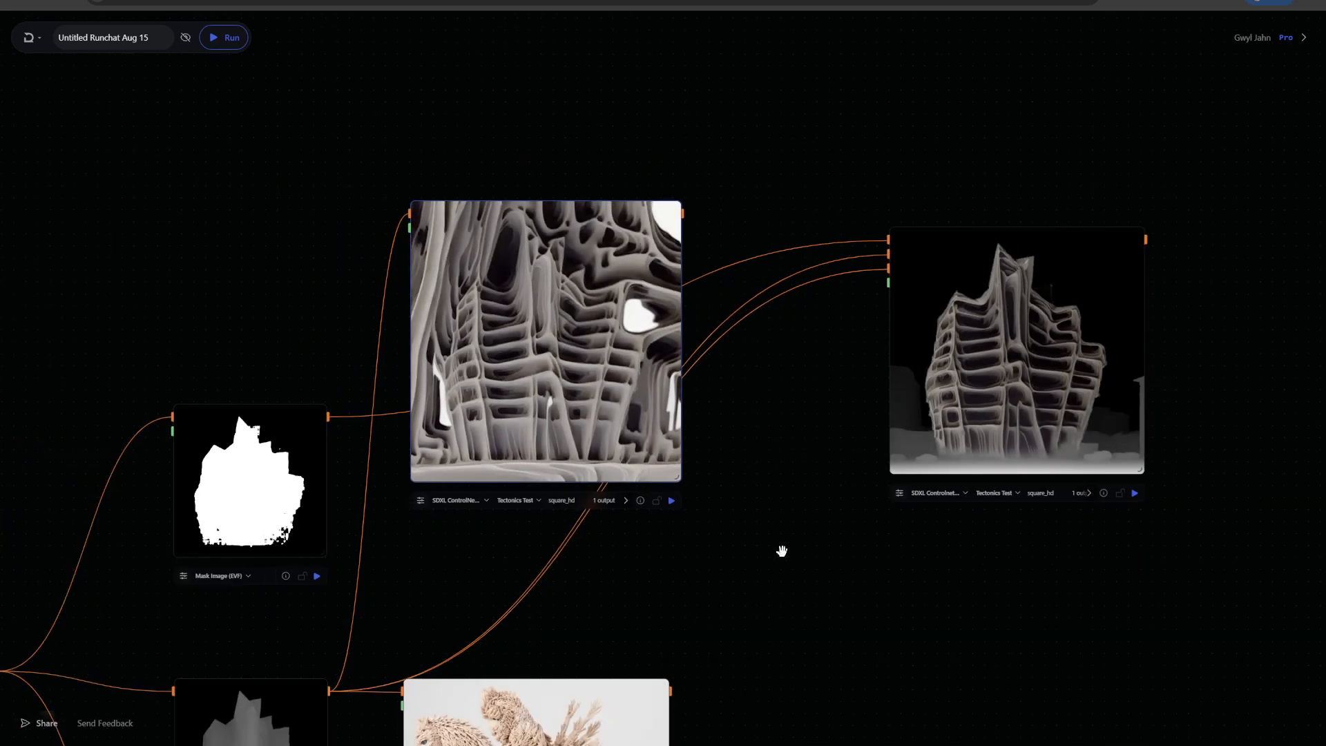
left_click_drag(781, 547, 783, 431)
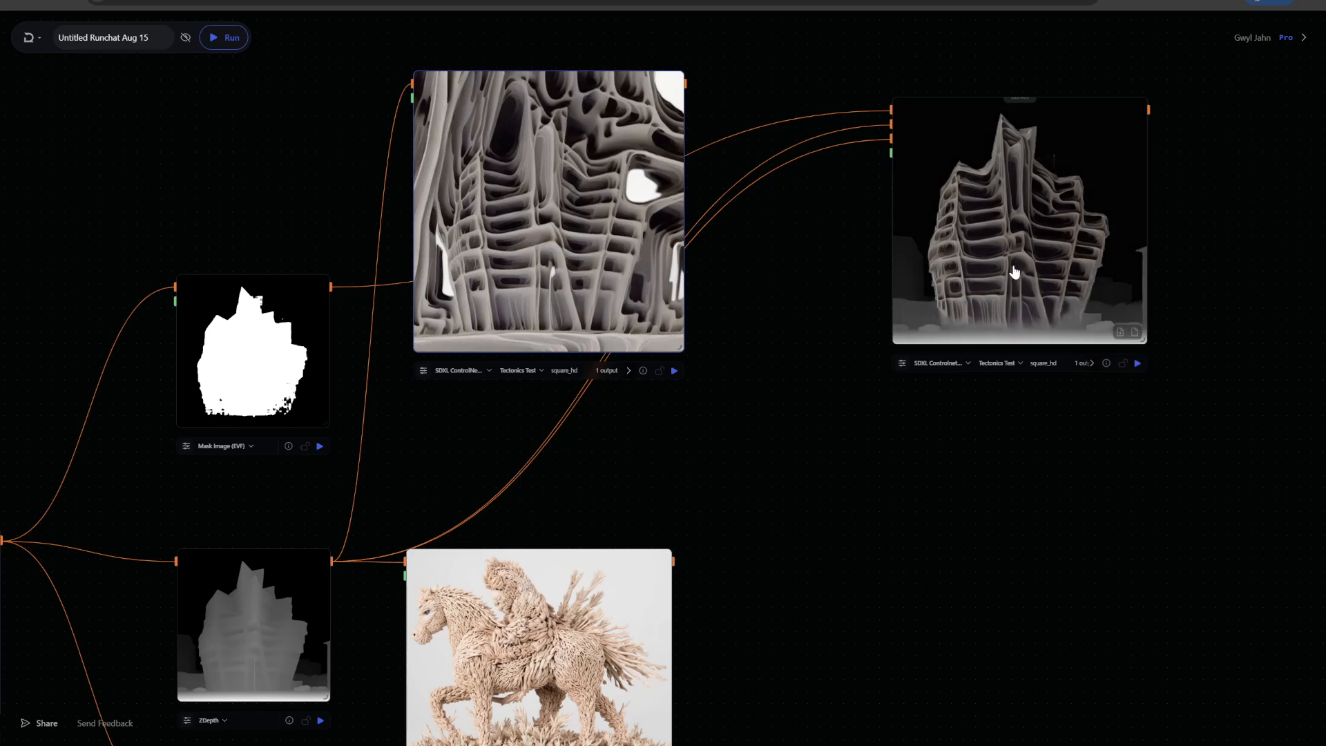
scroll(806, 260, "up", 2)
left_click_drag(808, 315, 648, 378)
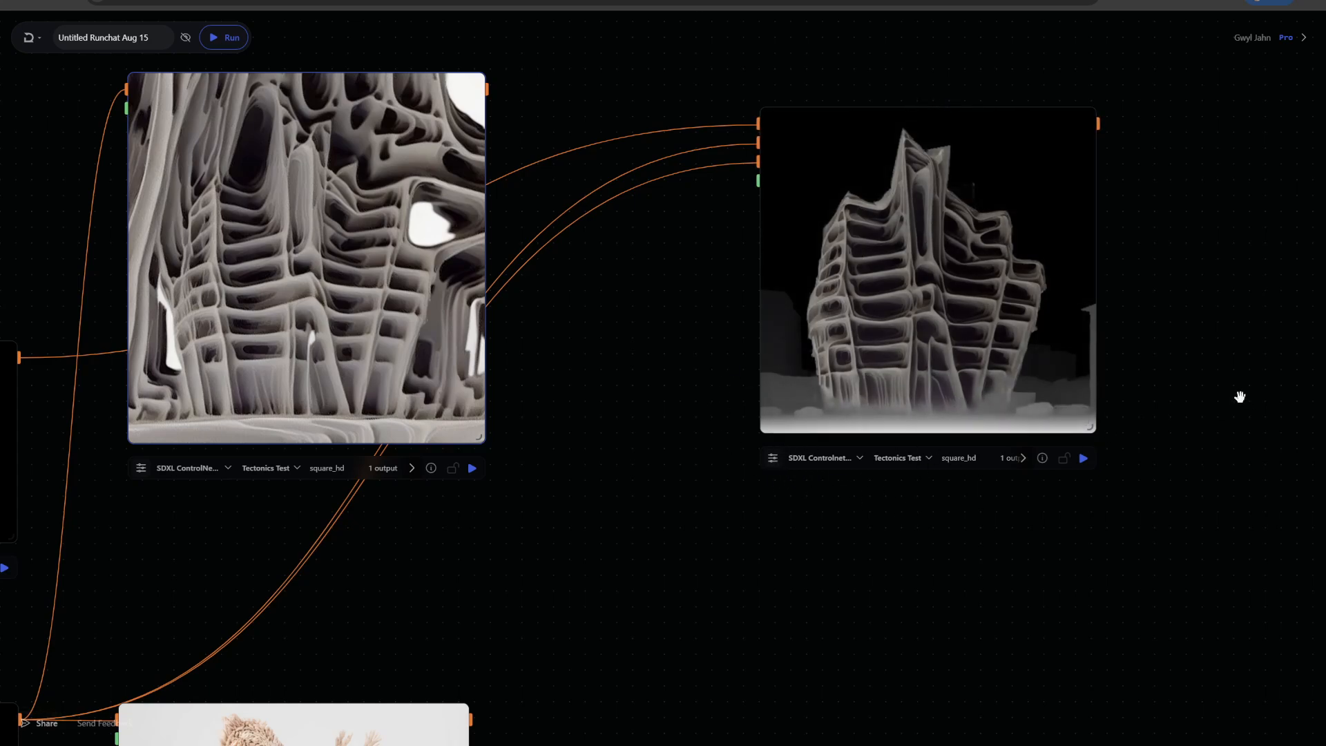
scroll(1236, 404, "down", 1)
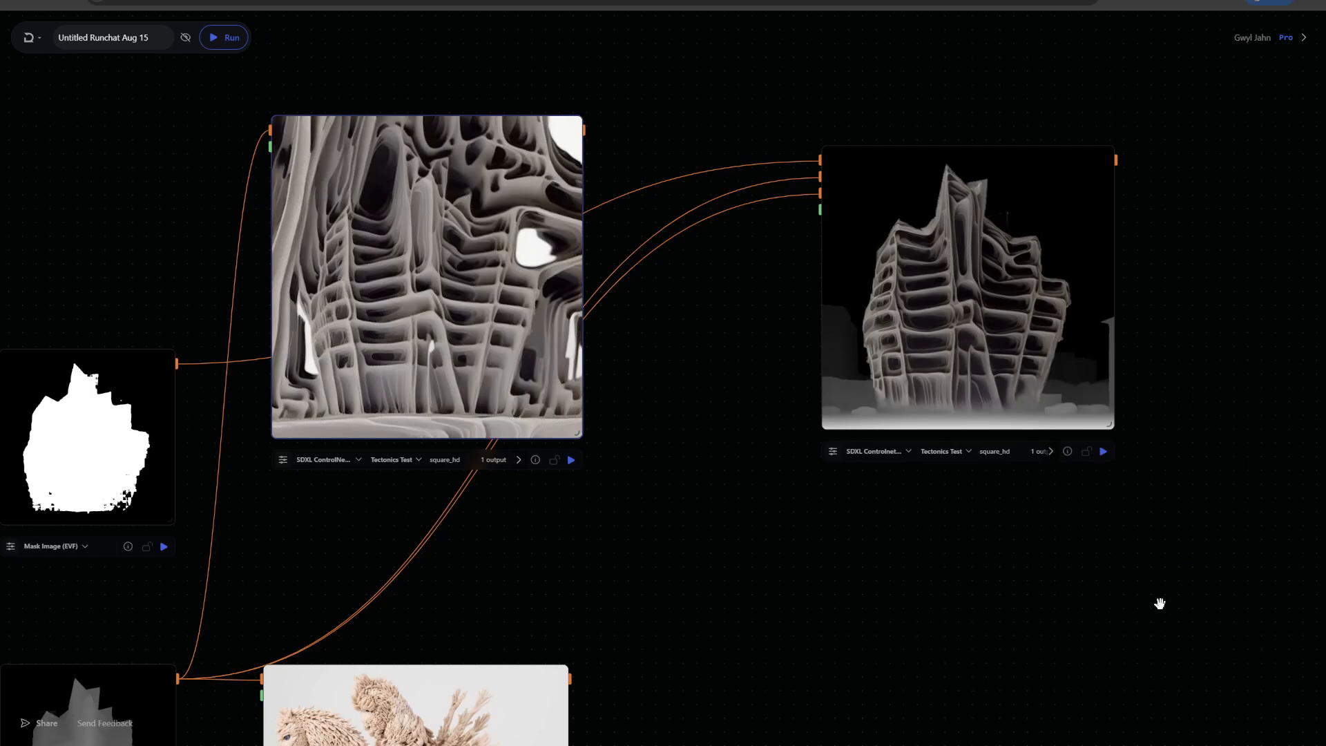
scroll(1159, 602, "down", 2)
left_click_drag(979, 527, 765, 399)
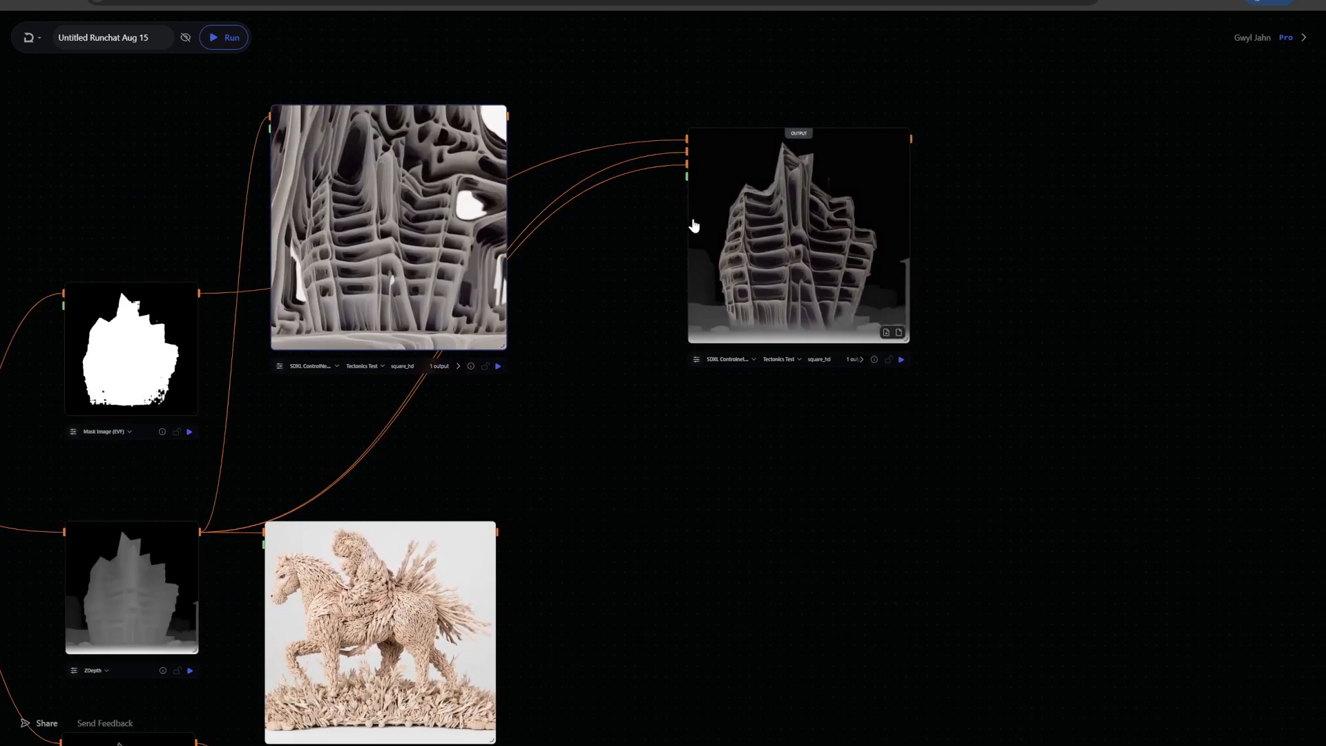
Zoom out to review the whole workflow, from the source building through the mask, depth and Canny branches to every output
left_click_drag(595, 465, 998, 343)
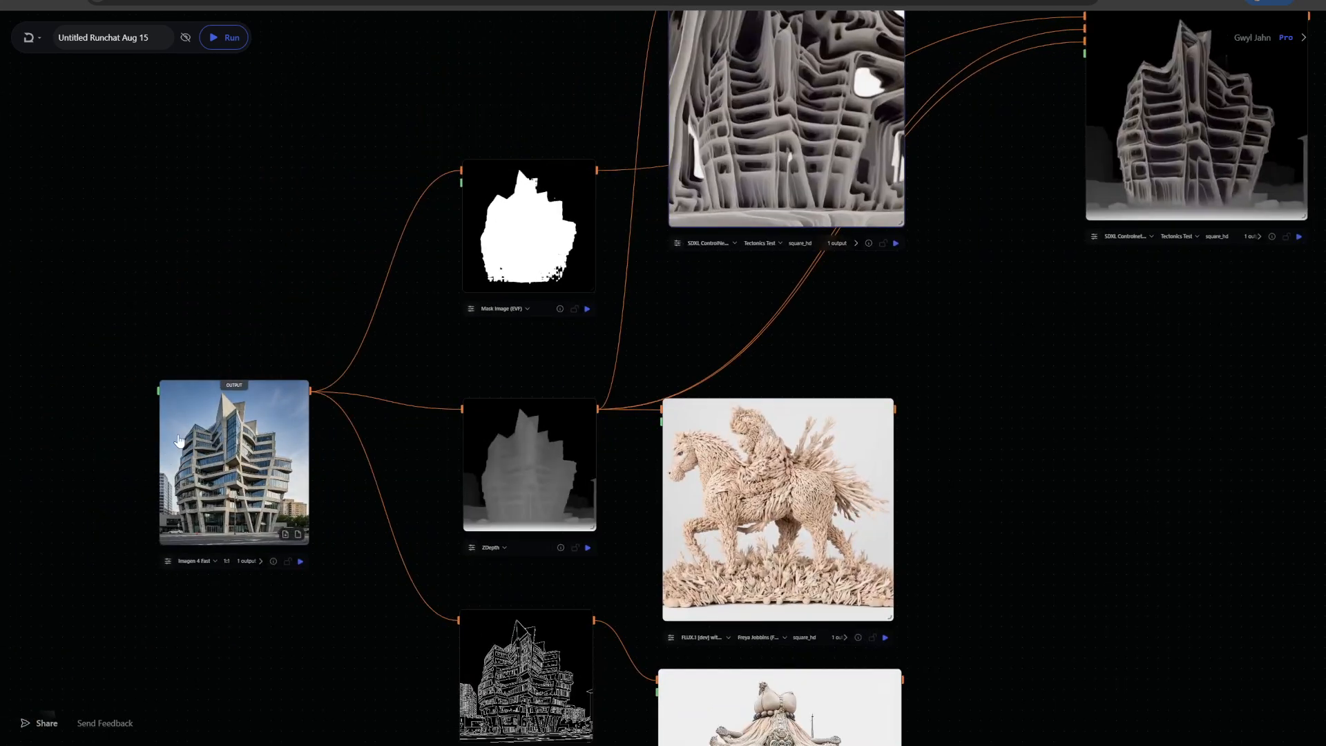
left_click_drag(1118, 541, 908, 373)
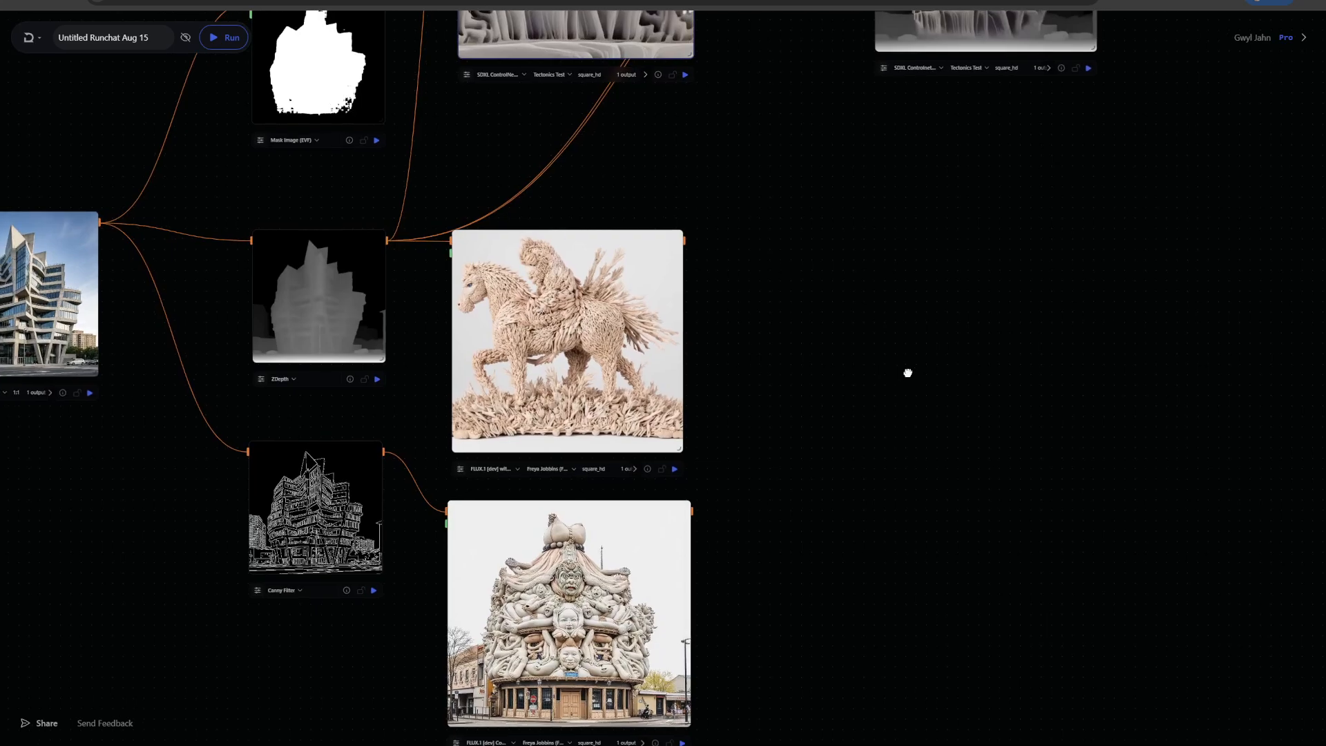
left_click_drag(842, 496, 870, 292)
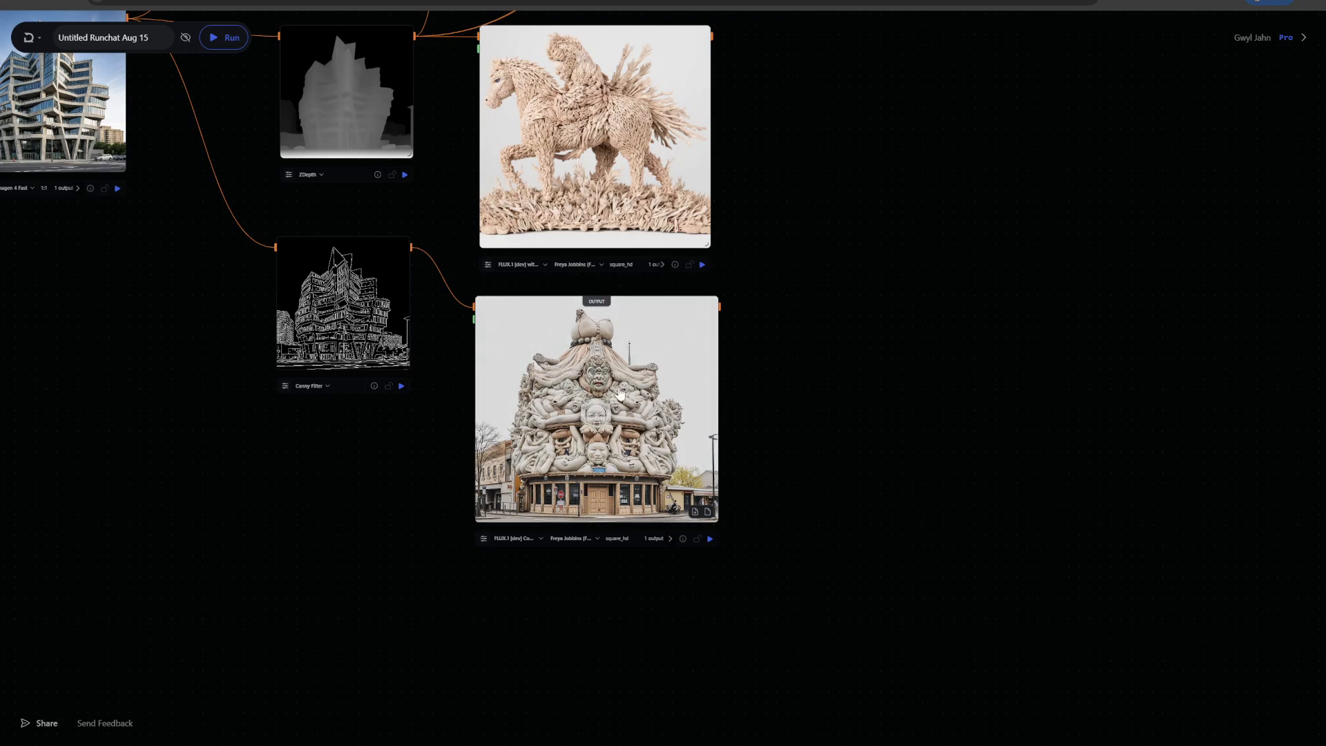
left_click_drag(842, 320, 645, 594)
scroll(622, 557, "down", 2)
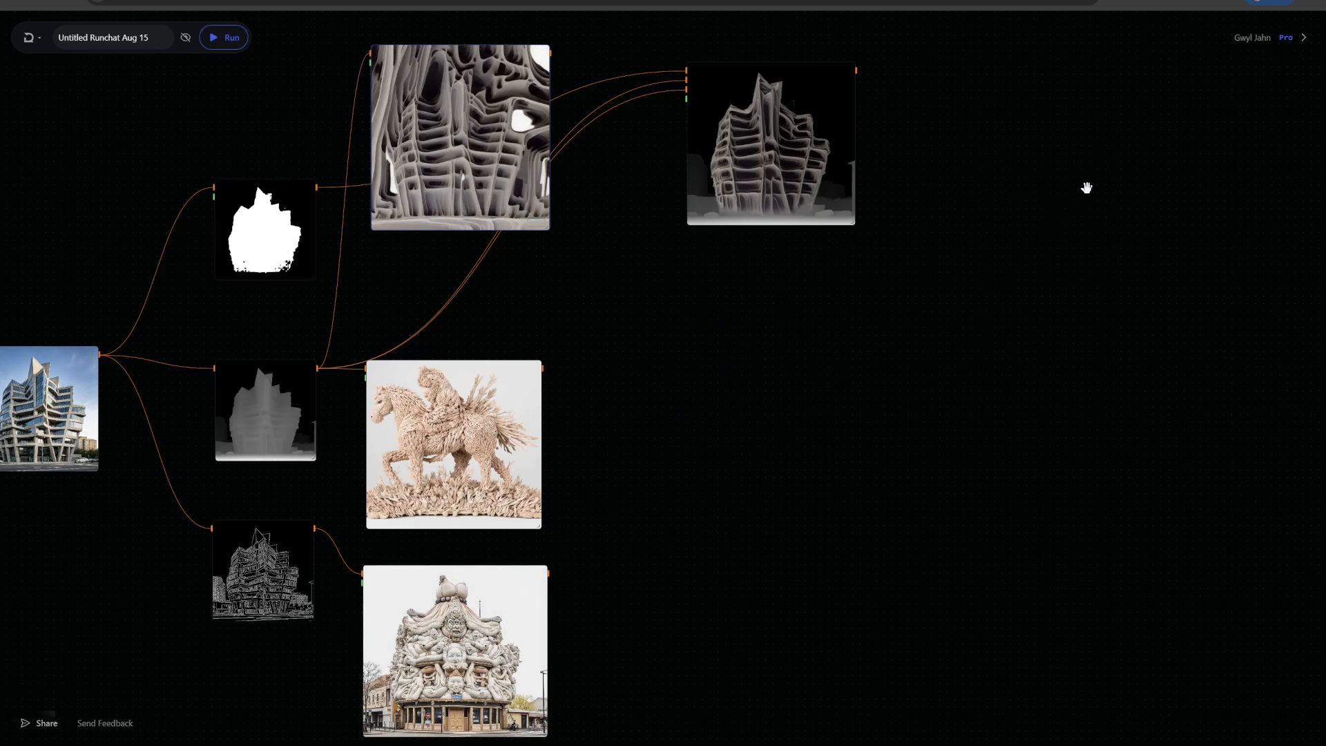
left_click_drag(1013, 242, 1074, 311)
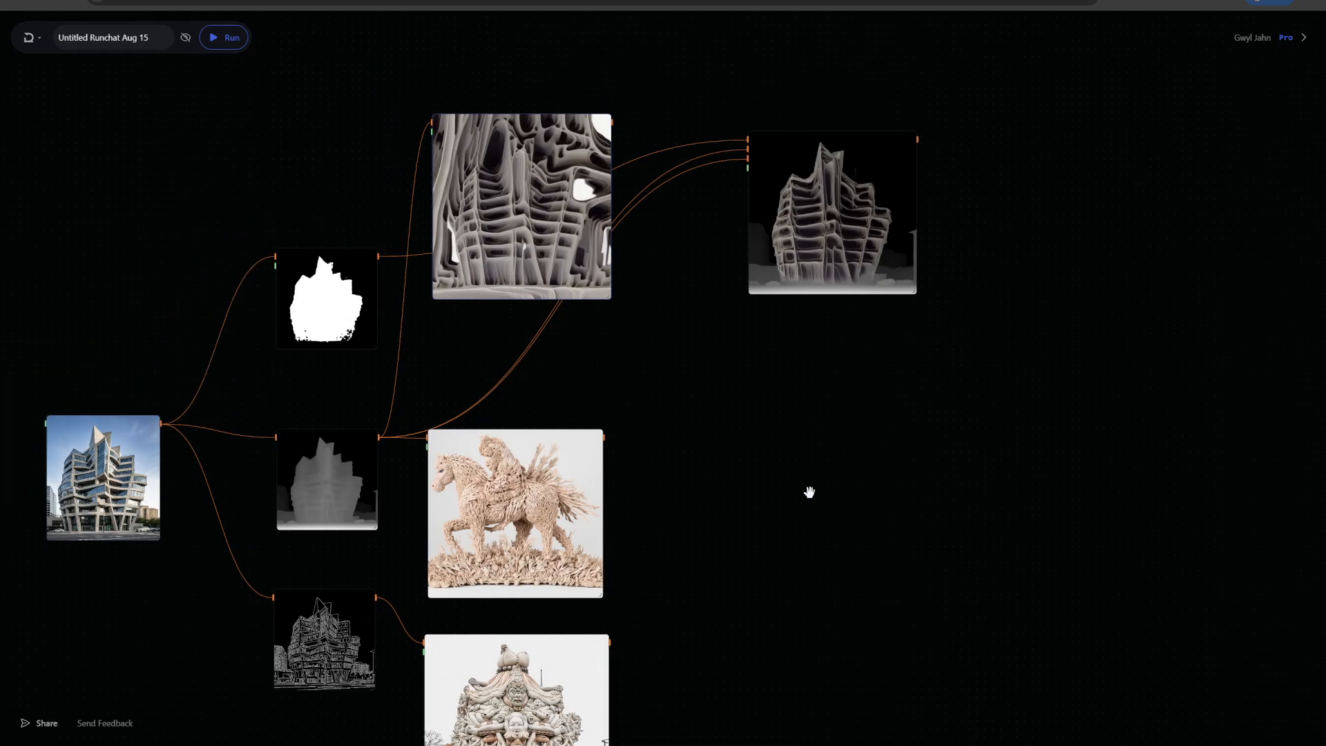
scroll(809, 492, "down", 1)
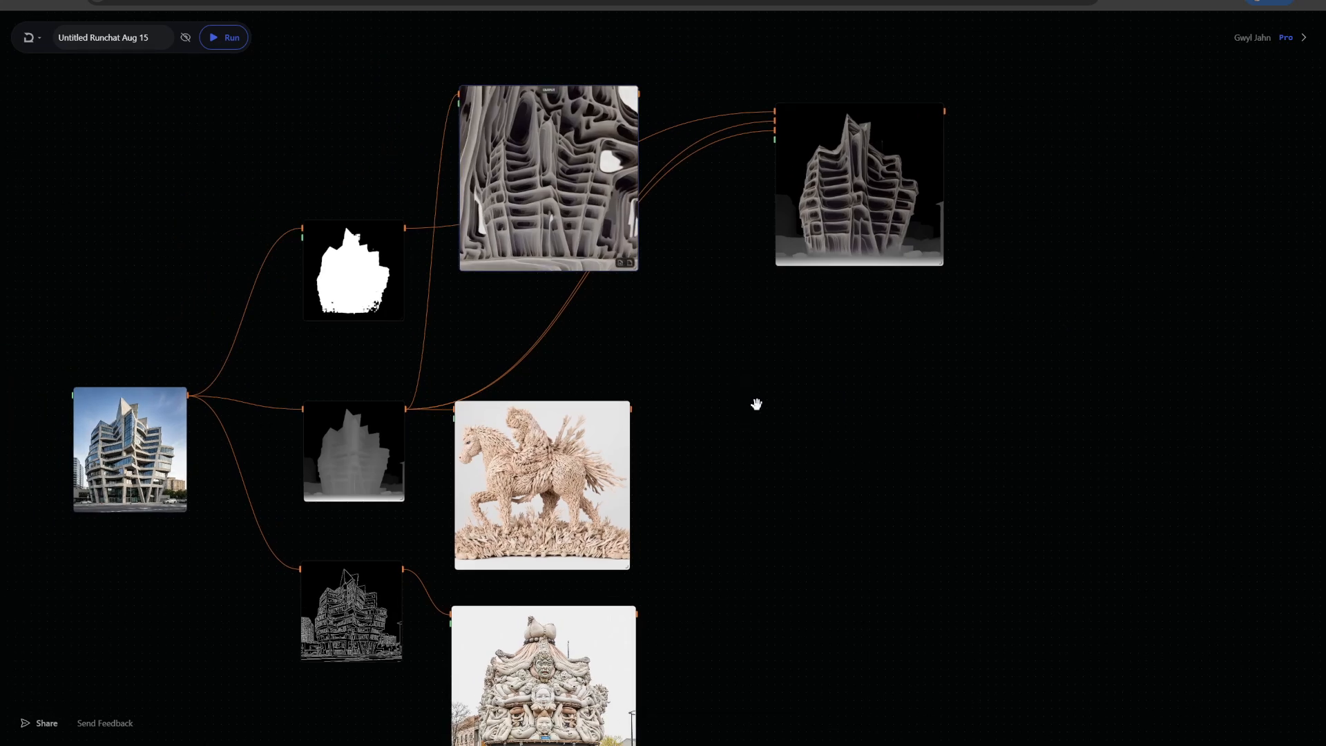
left_click_drag(773, 470, 797, 421)
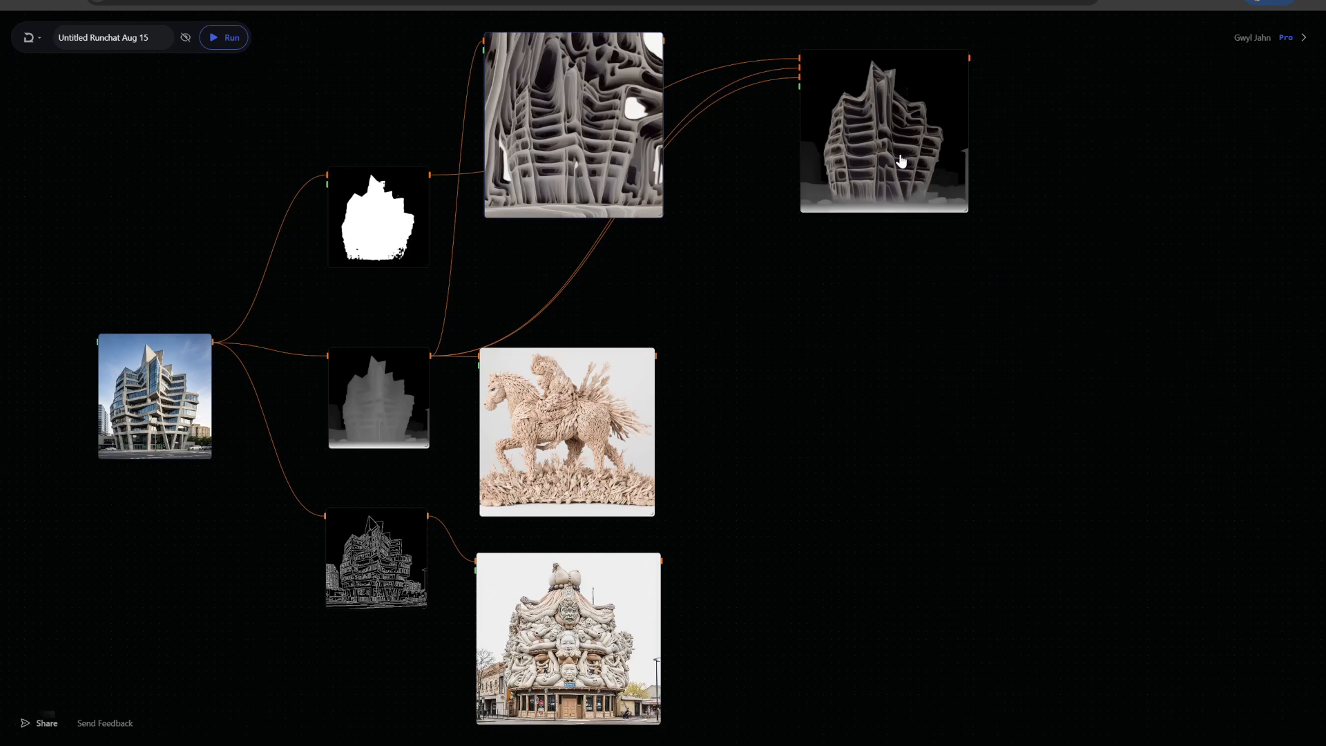